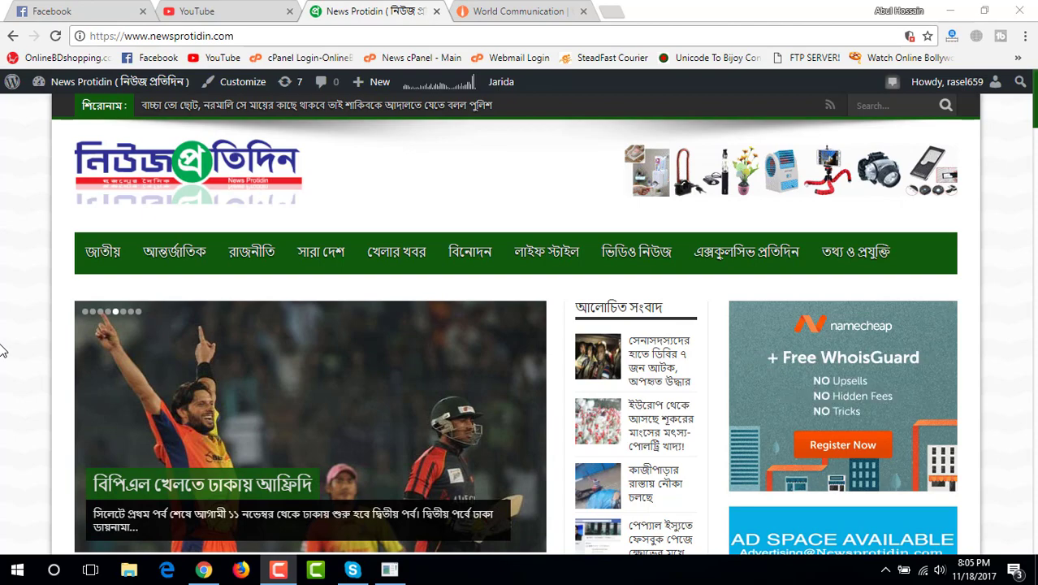
Step: Examine the layout and news sections of the News Protidin homepage from the header down to the lower sections
scroll(13, 363, "down", 3)
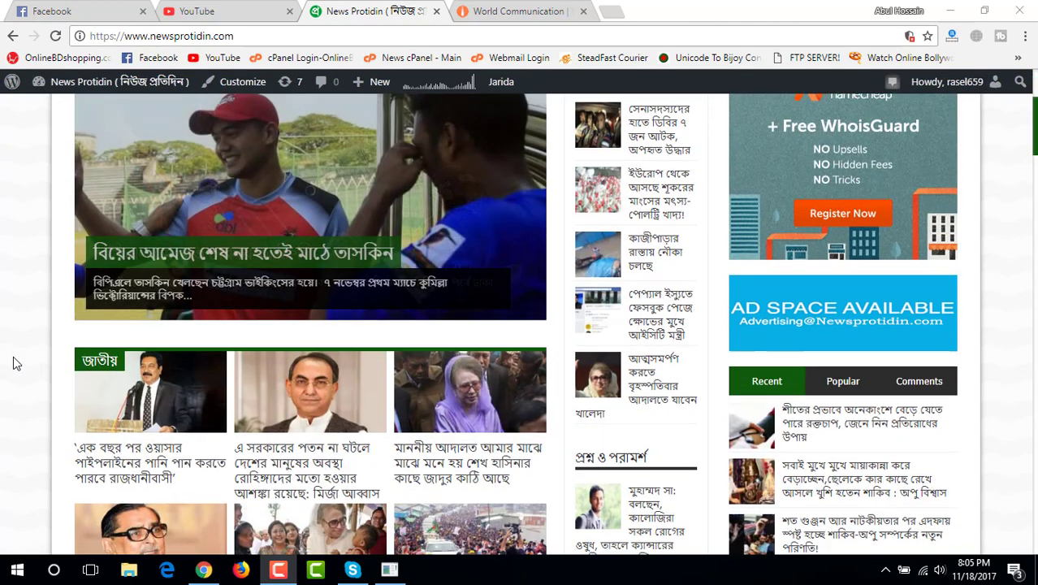
scroll(13, 363, "down", 14)
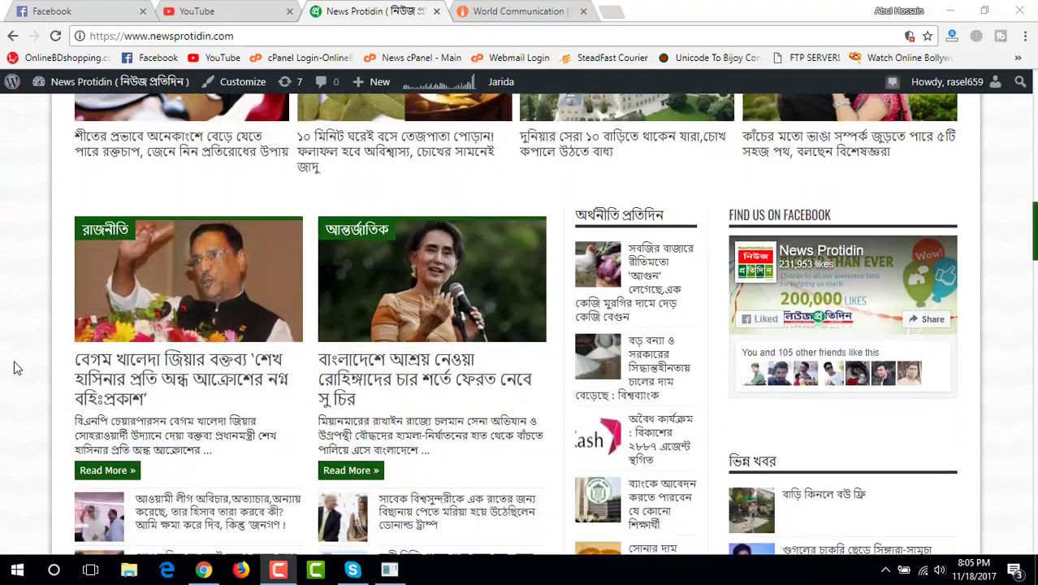
scroll(13, 368, "down", 10)
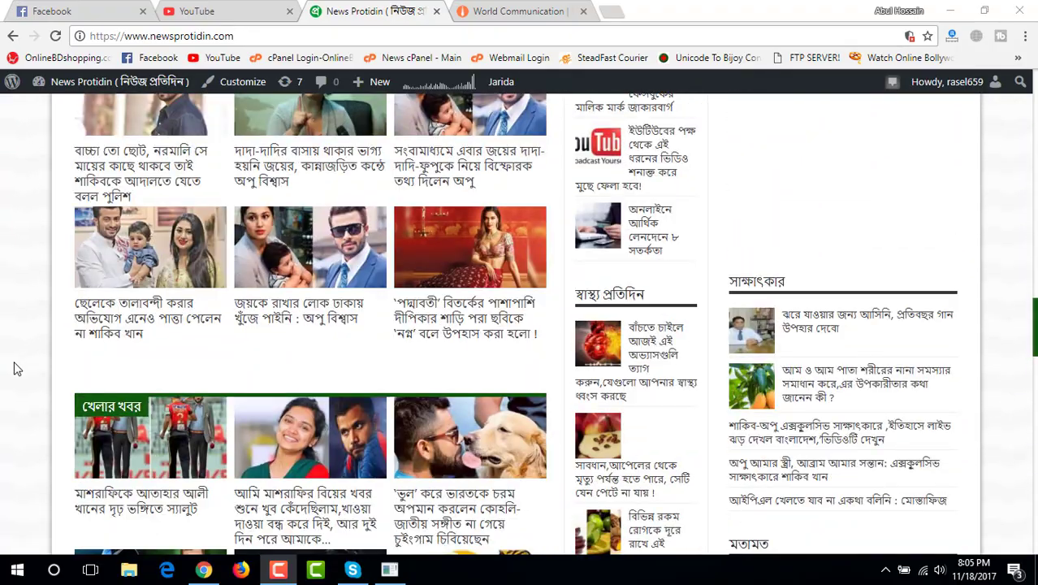
scroll(13, 368, "down", 4)
scroll(15, 368, "down", 14)
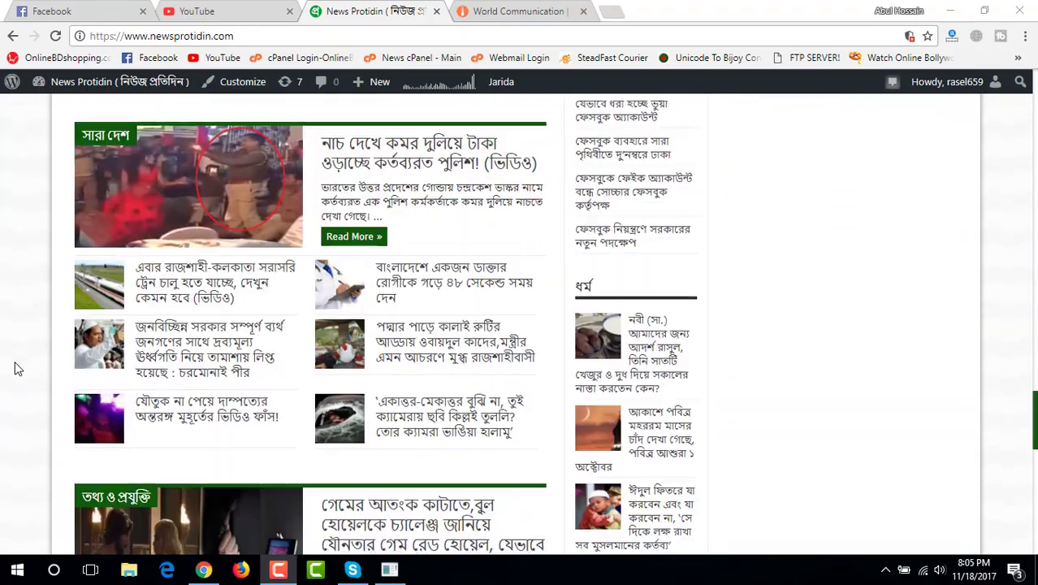
scroll(13, 368, "up", 10)
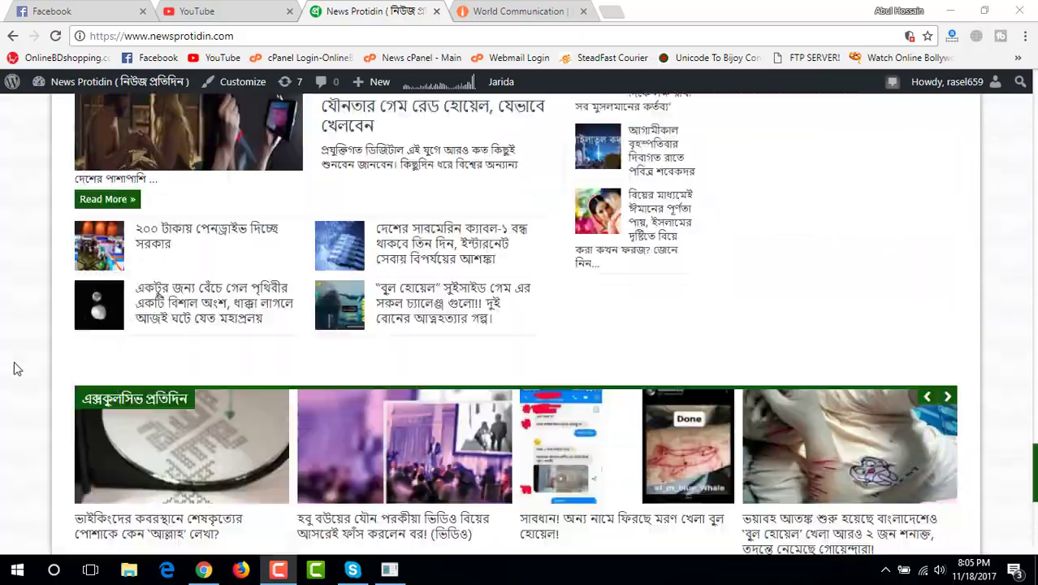
scroll(13, 368, "up", 10)
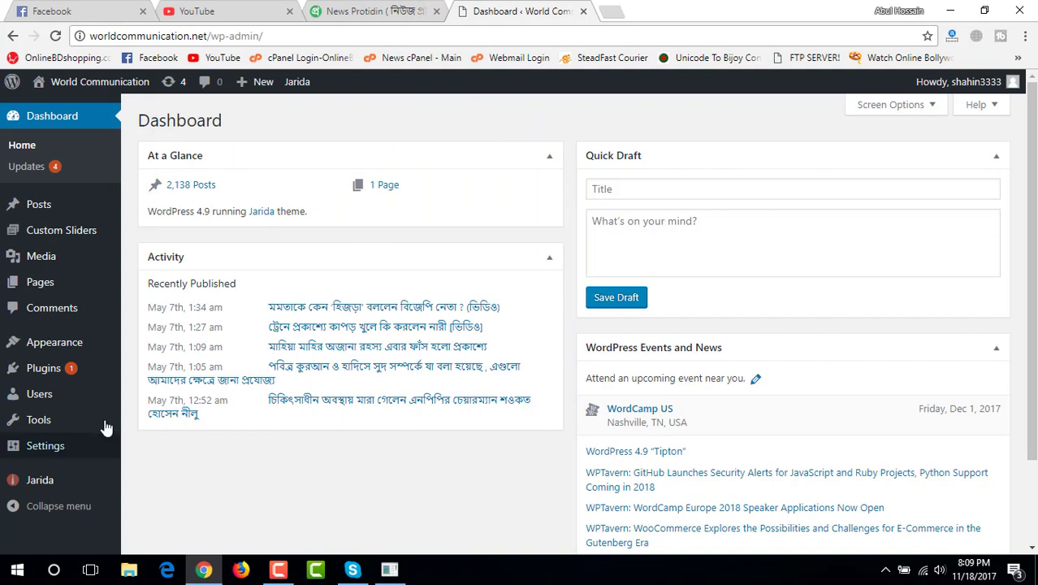
Step: Open the Jarida theme settings of the World Communication site after a look at the News Protidin homepage
mouse_move(80, 355)
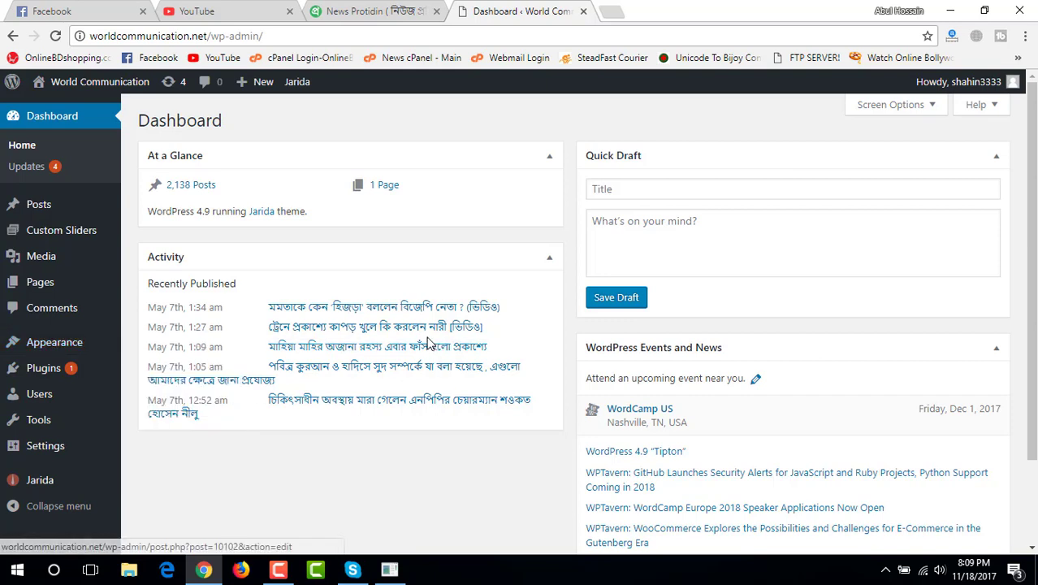
left_click(370, 11)
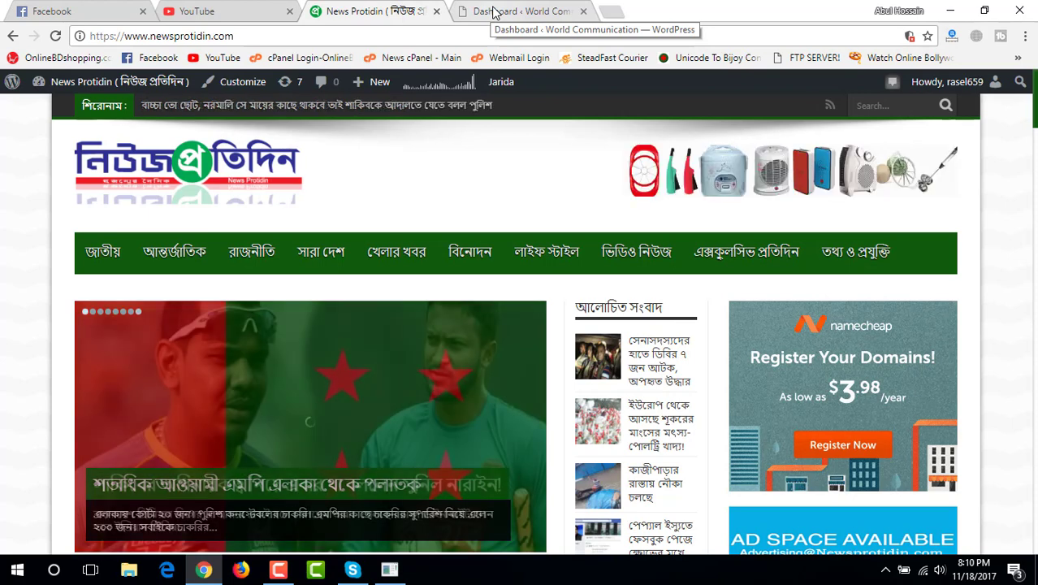
left_click(495, 12)
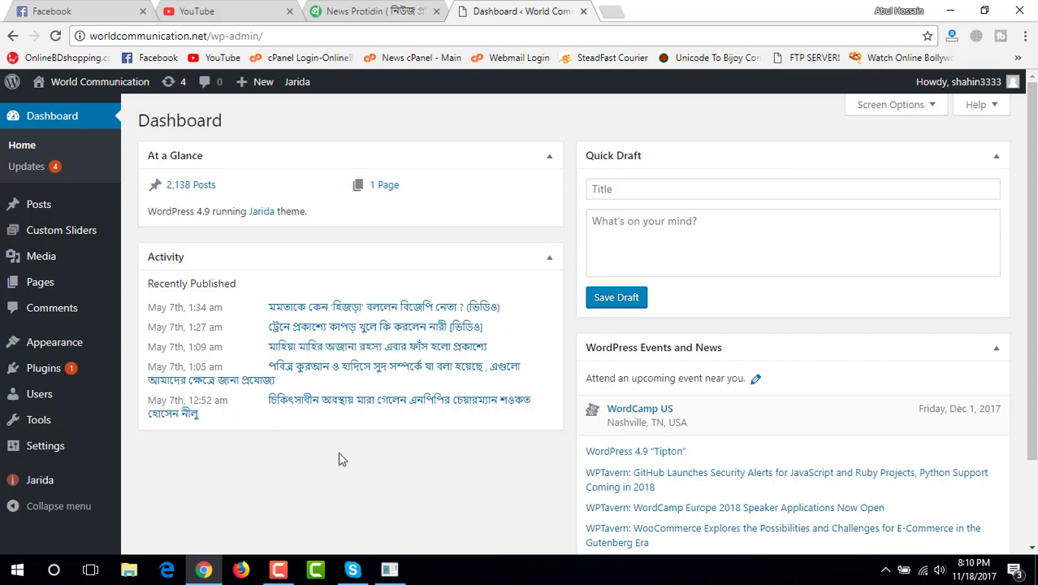
left_click(299, 85)
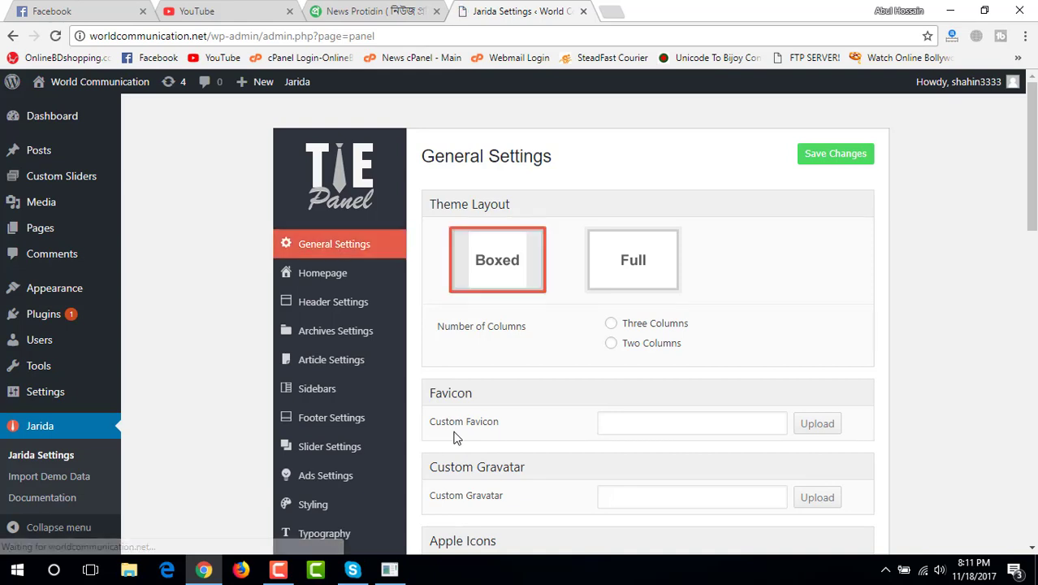
Step: Compare the Boxed and Full theme layout options in General Settings with the layout of the News Protidin homepage
scroll(453, 439, "down", 1)
scroll(454, 439, "up", 1)
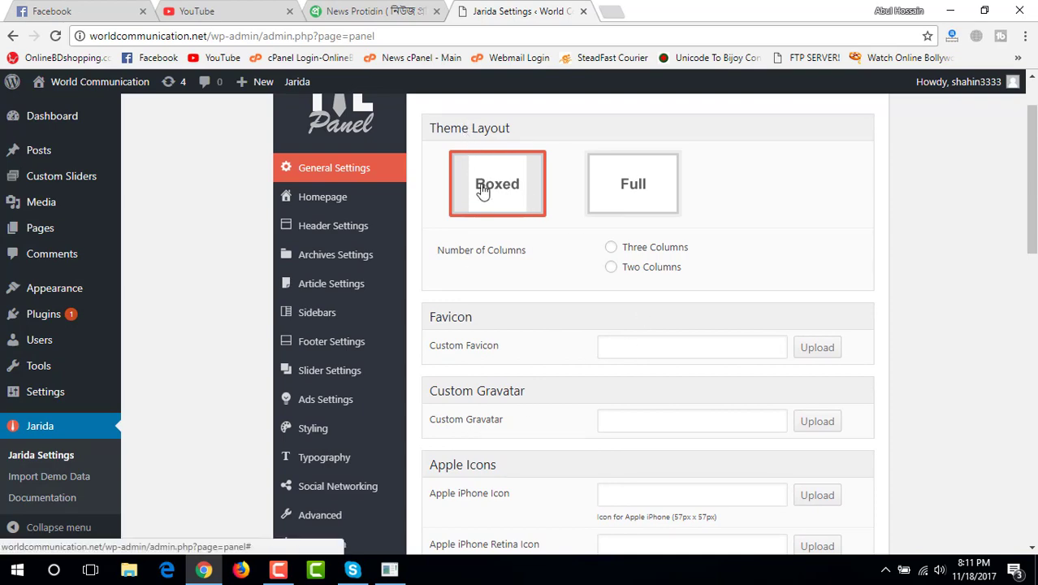
left_click(379, 8)
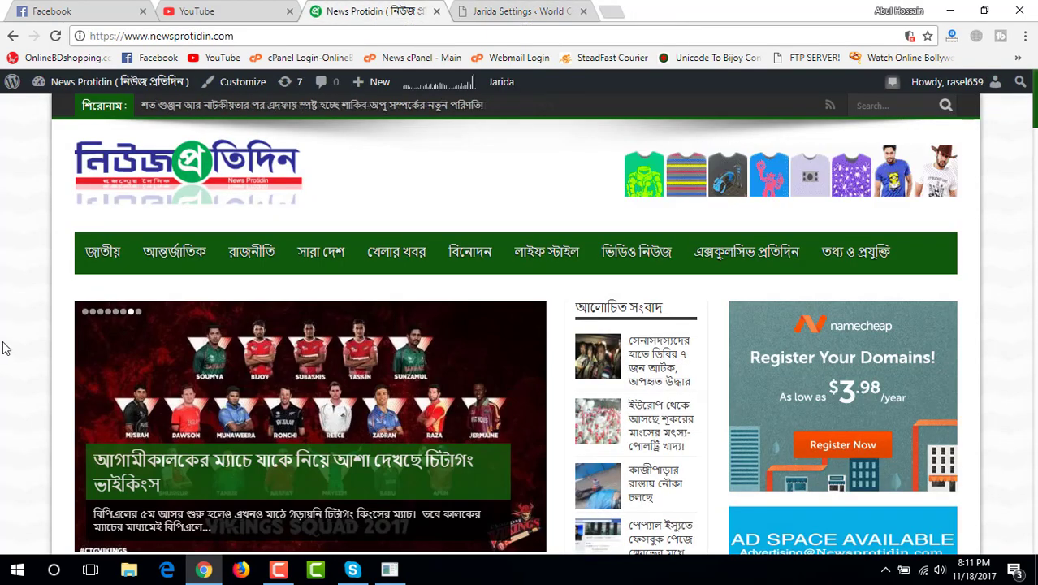
left_click(564, 10)
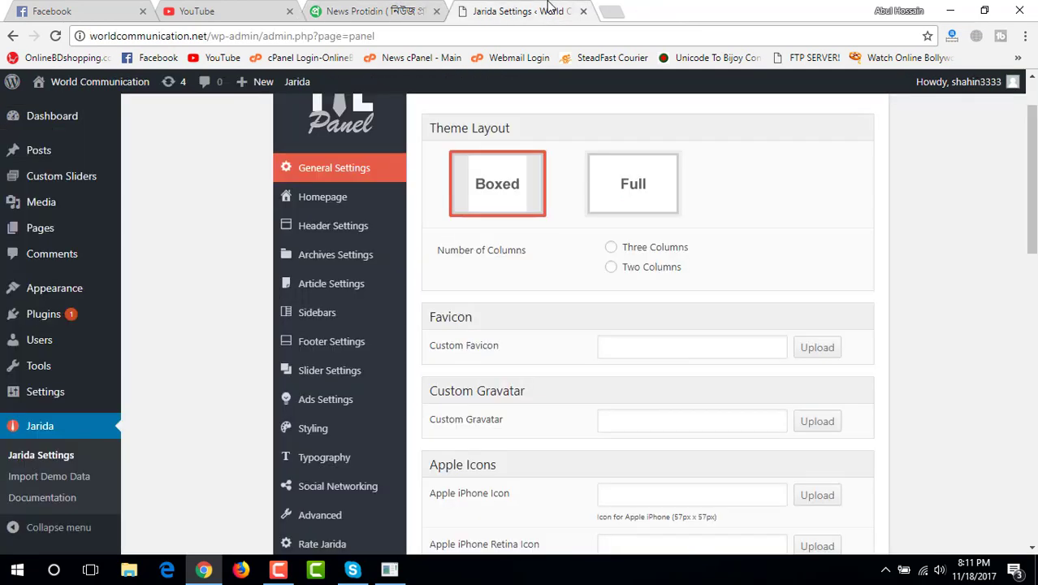
left_click(376, 11)
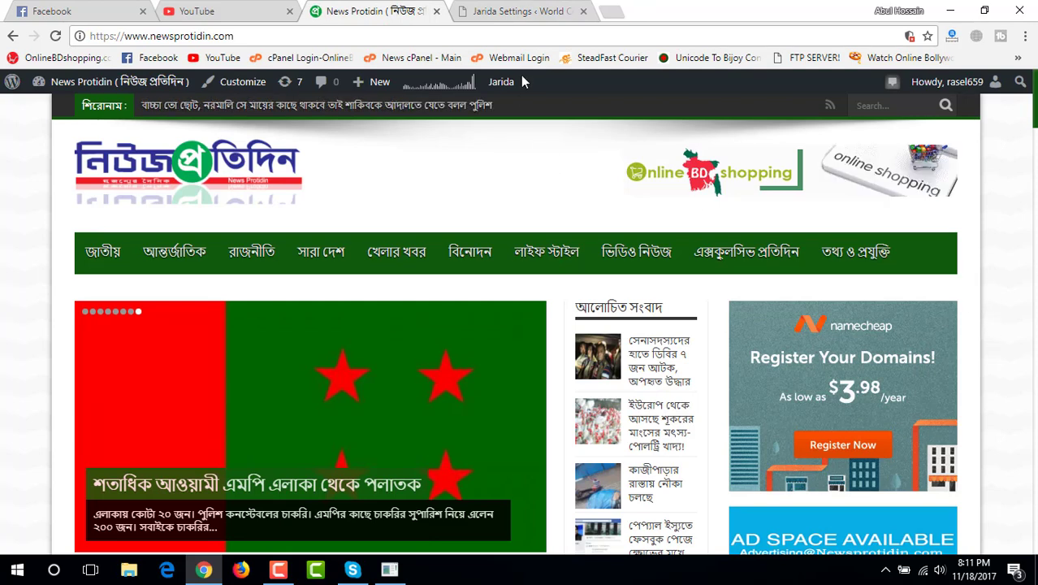
left_click(511, 11)
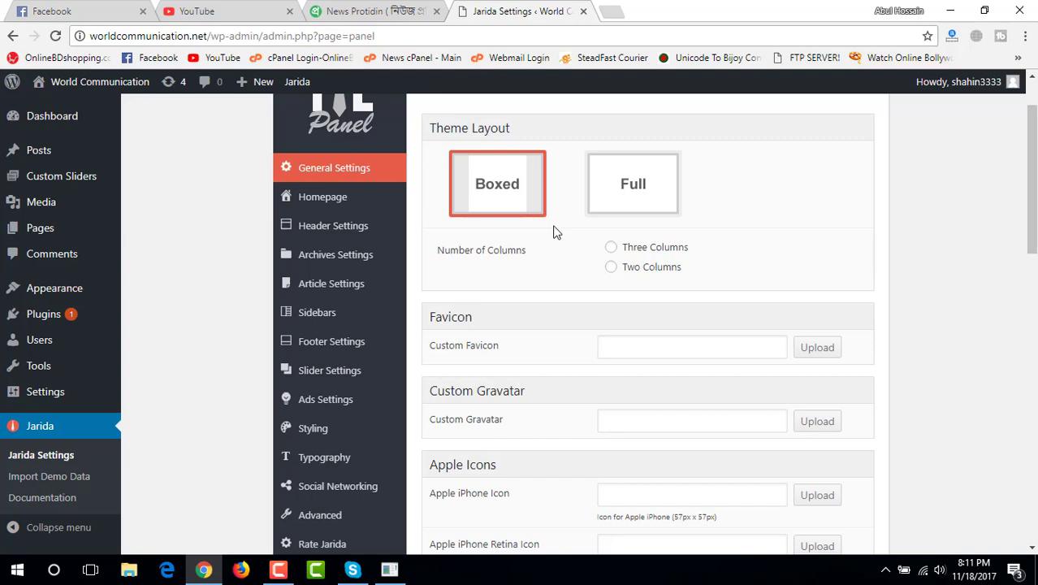
Step: Open the Custom Favicon uploader, check its Media Library, and return to adding files from the computer
scroll(547, 291, "down", 1)
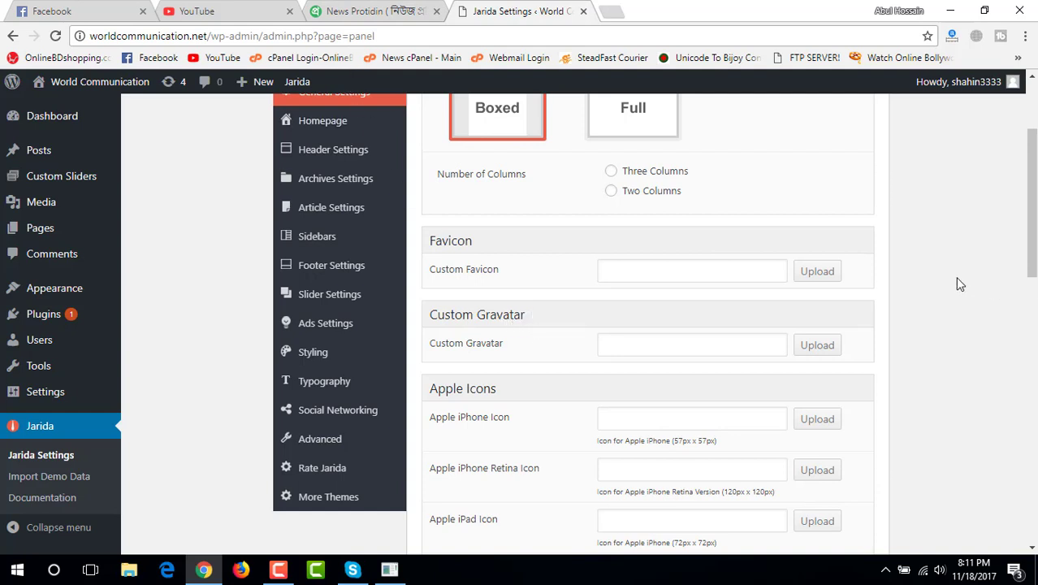
left_click(816, 273)
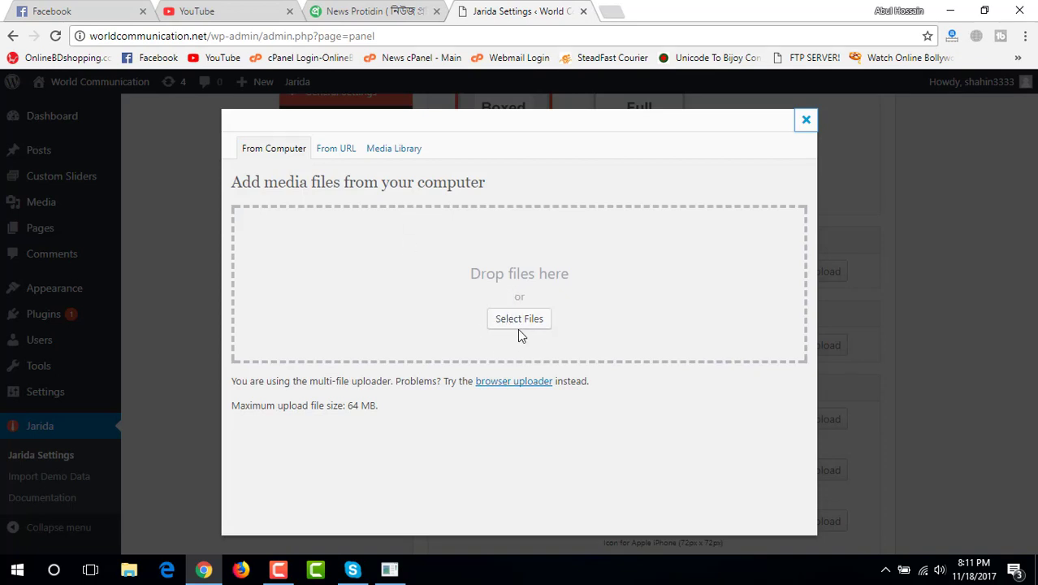
left_click(393, 156)
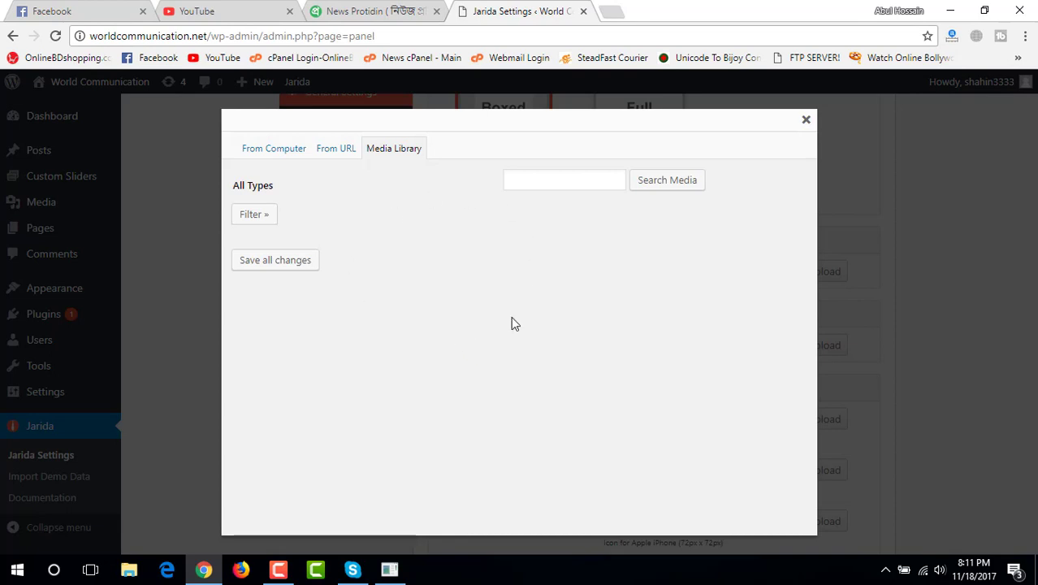
left_click(276, 156)
left_click(278, 159)
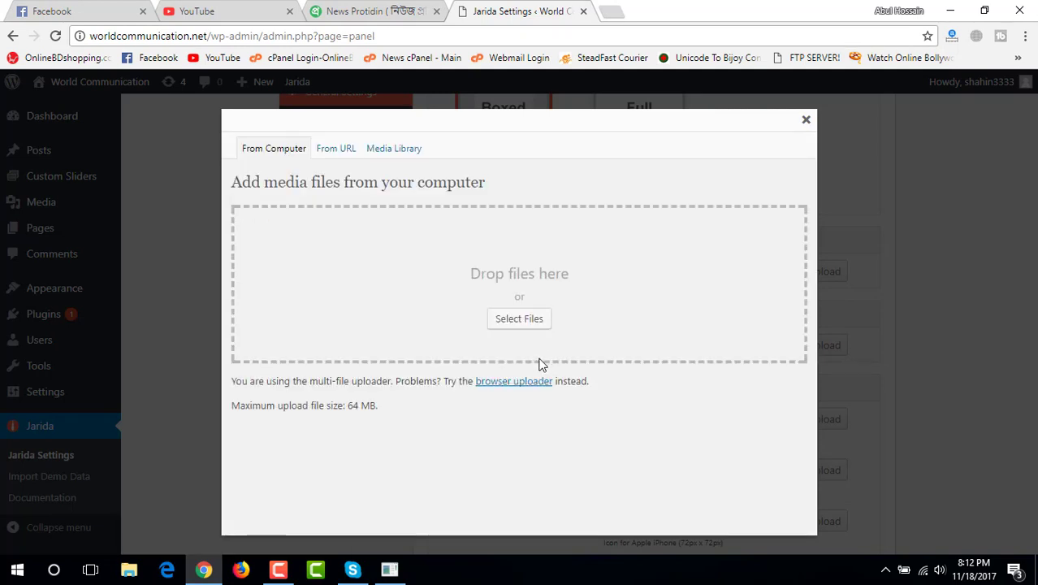
left_click(518, 324)
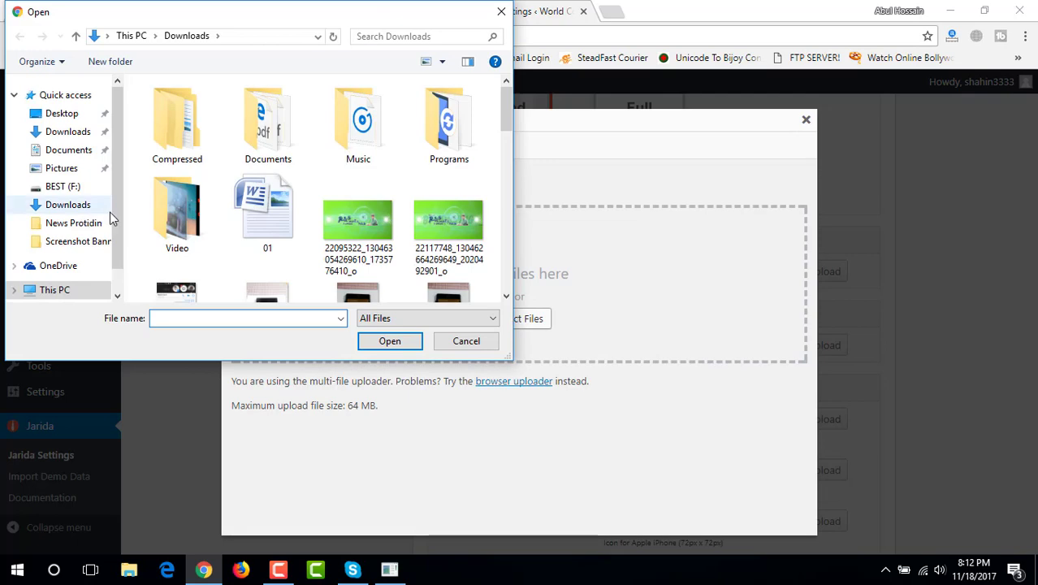
scroll(221, 233, "down", 1)
left_click(461, 340)
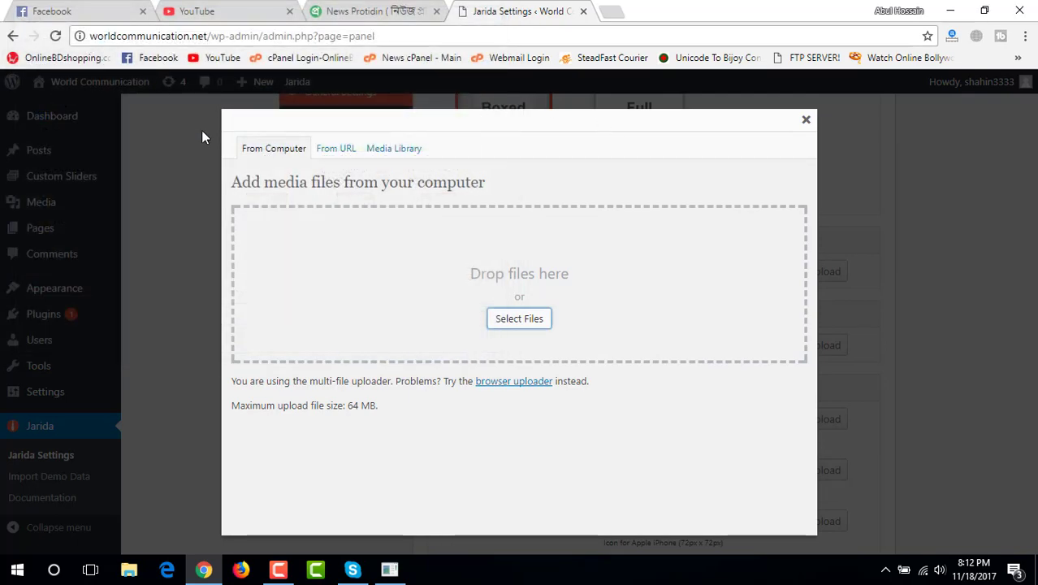
Step: Search Google in a new browser tab for "world icon" and show the image results
left_click(615, 11)
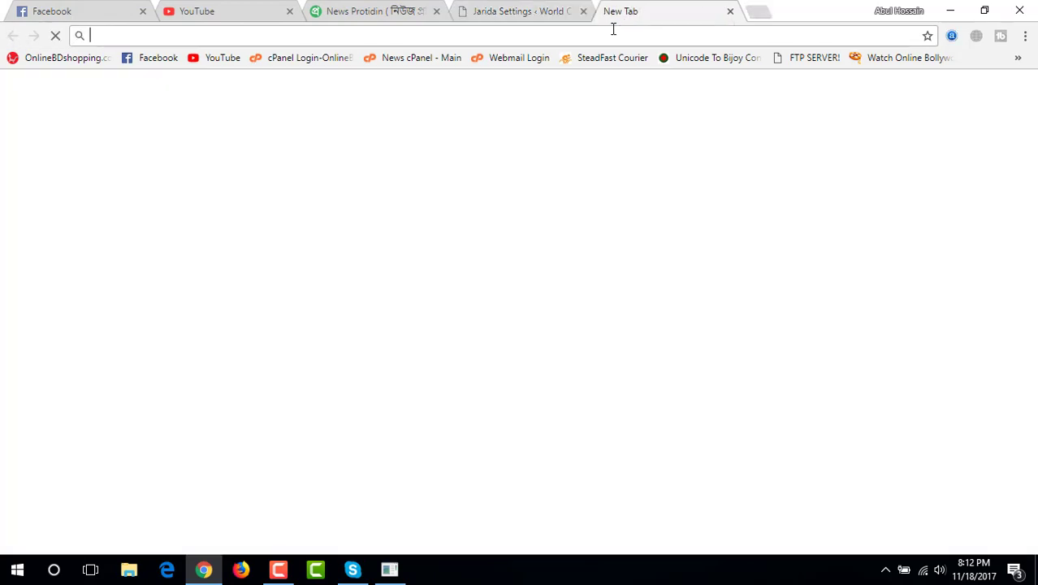
type("wo")
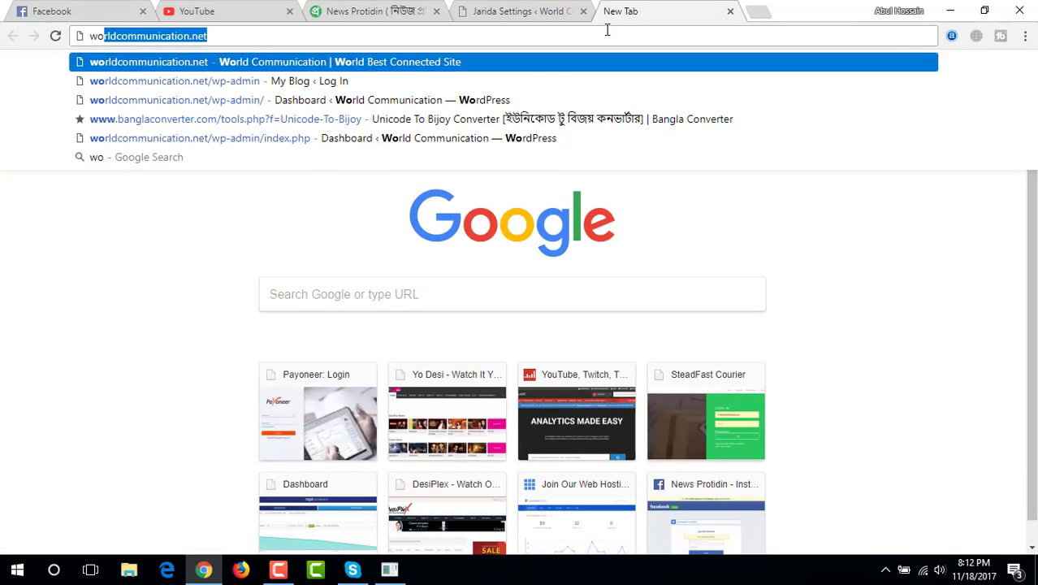
type("rld")
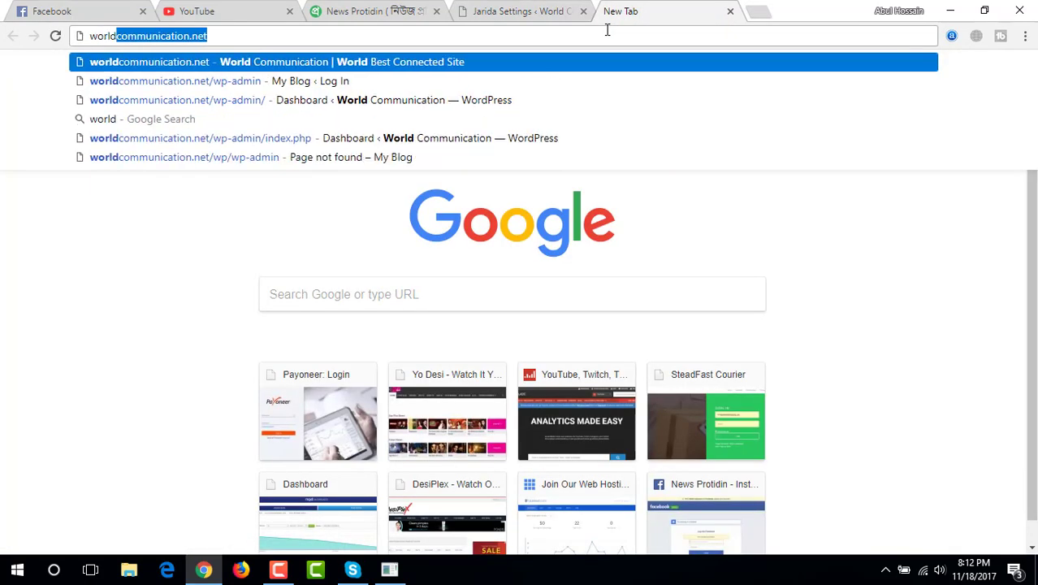
type(" icon")
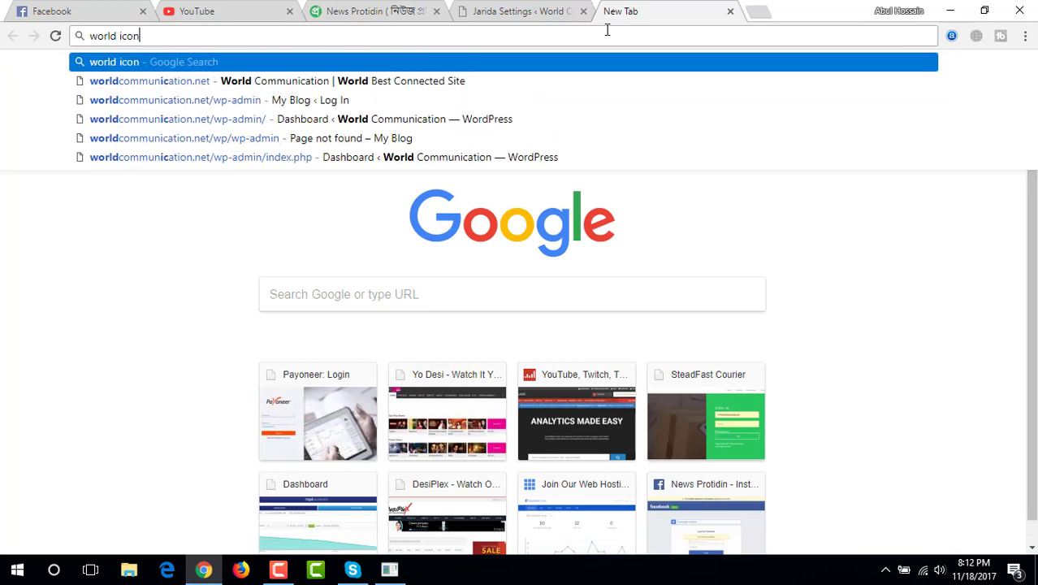
key("Return")
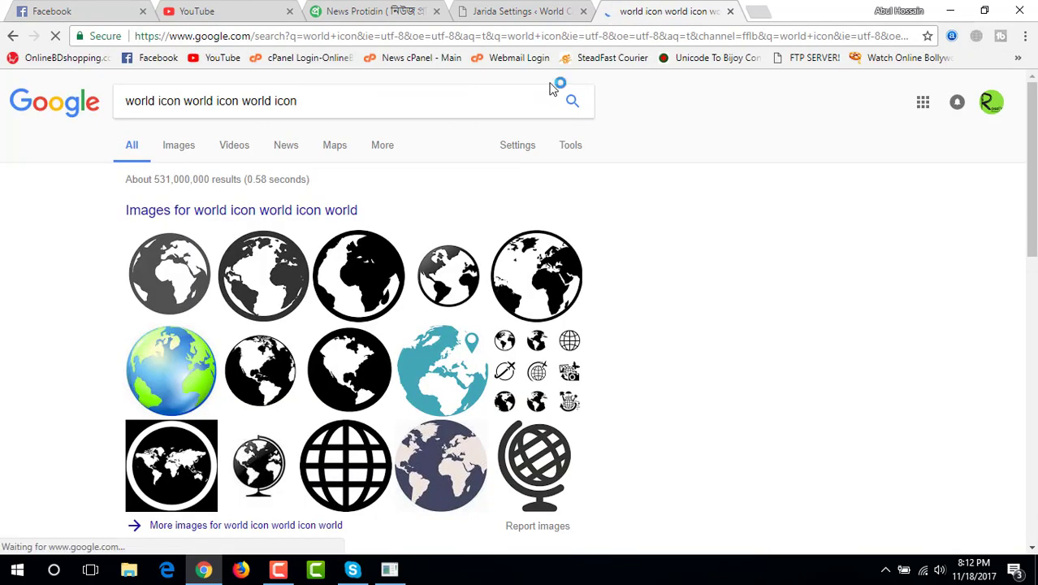
left_click(217, 213)
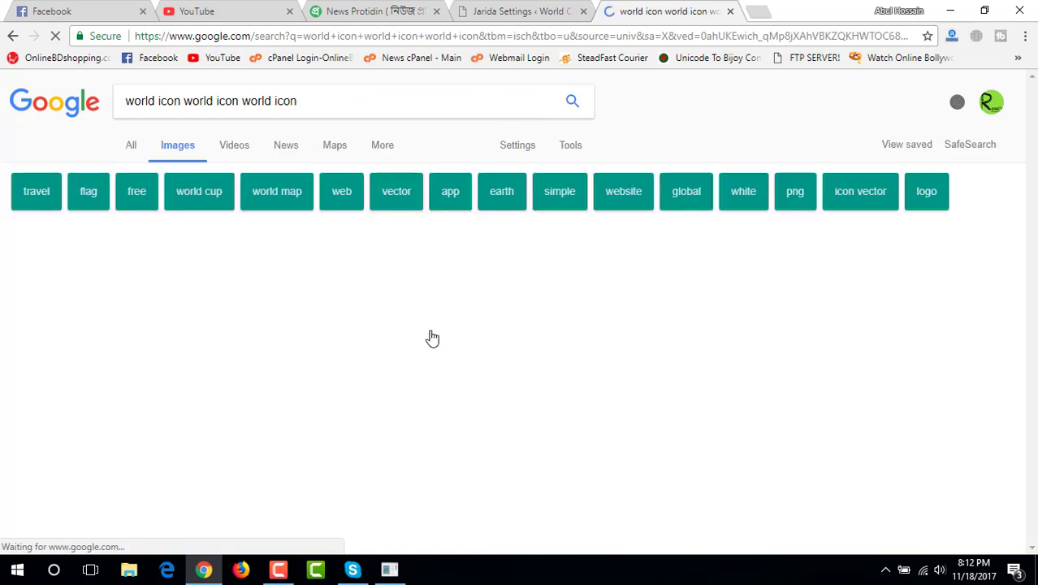
Step: Save the green and white Midori globe icon to the Desktop as the PNG image midori-globe-icon
scroll(457, 461, "down", 2)
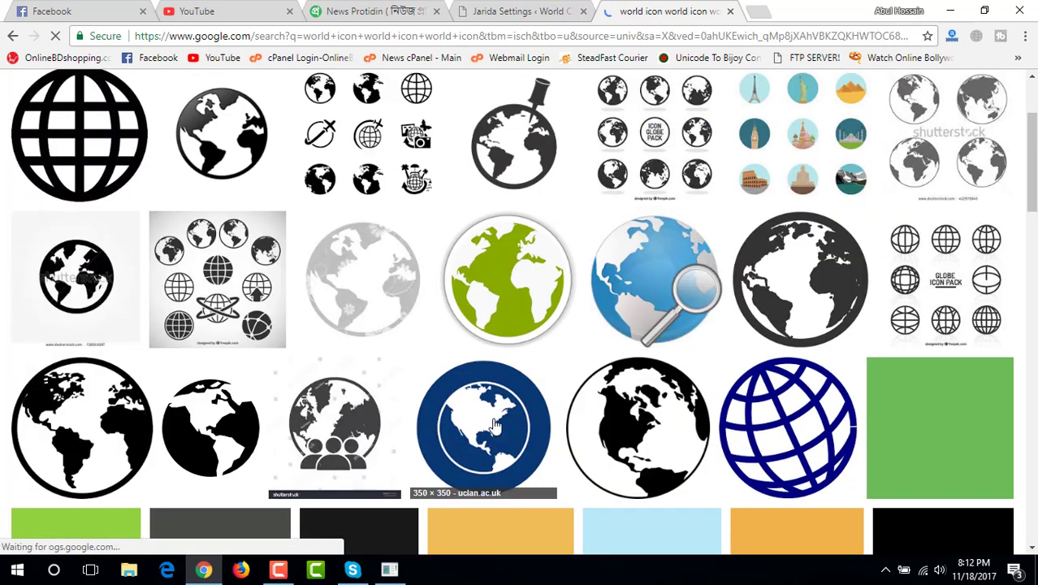
left_click(513, 300)
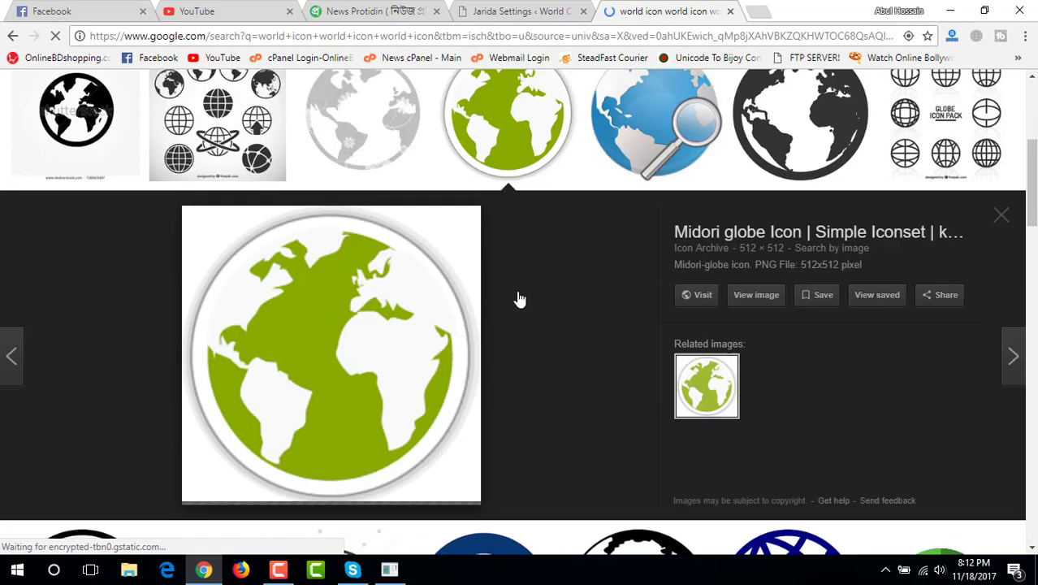
right_click(323, 323)
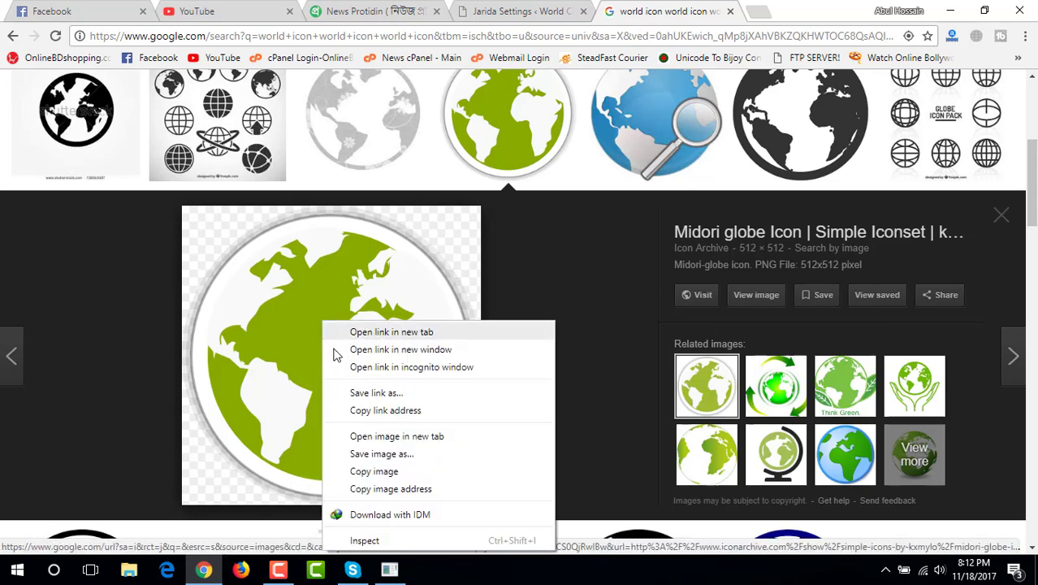
left_click(382, 455)
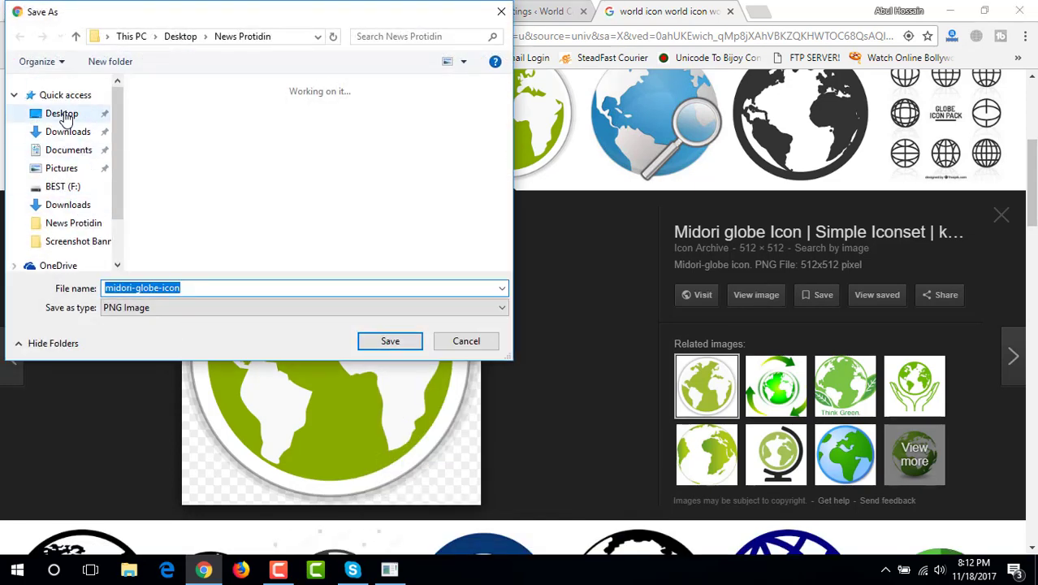
left_click(62, 113)
left_click(391, 342)
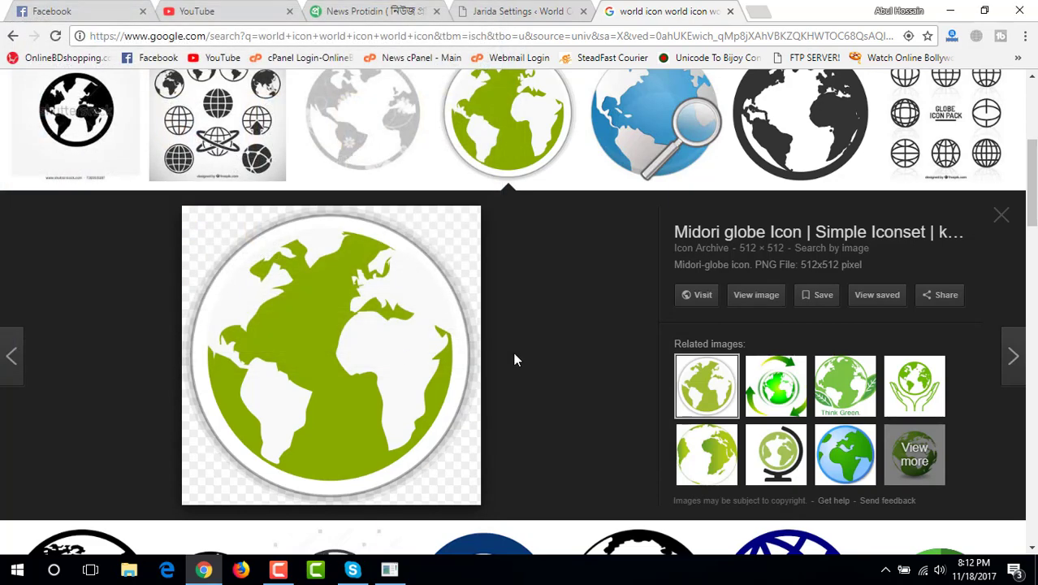
Step: Upload midori-globe-icon from the Desktop through the Custom Favicon uploader in the Jarida settings
left_click(520, 11)
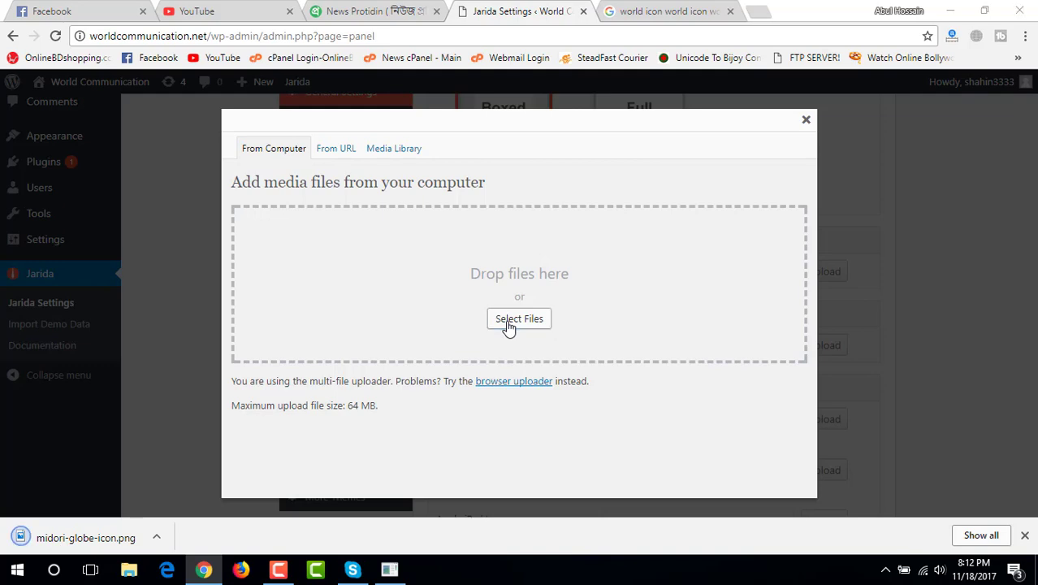
left_click(509, 326)
scroll(422, 240, "down", 1)
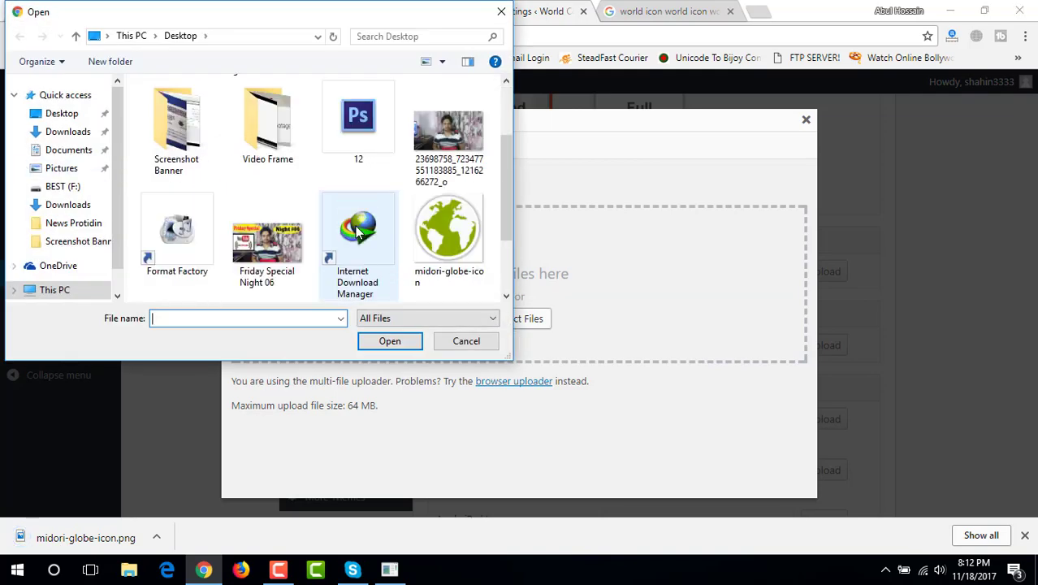
left_click(421, 240)
left_click(389, 341)
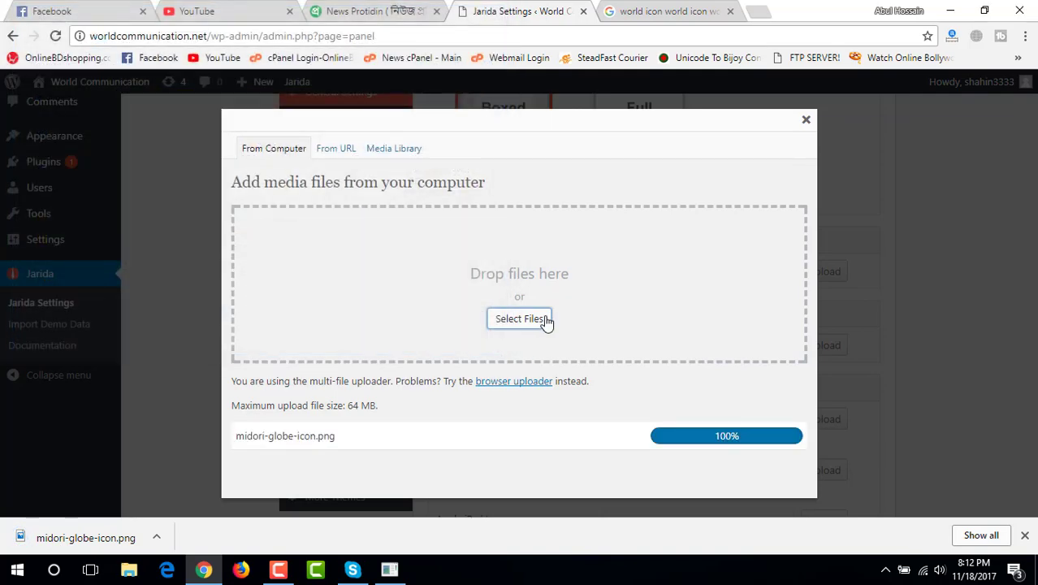
Step: Set the uploaded globe image's Link URL to its file URL and use the image as the Custom Favicon
left_click(1024, 536)
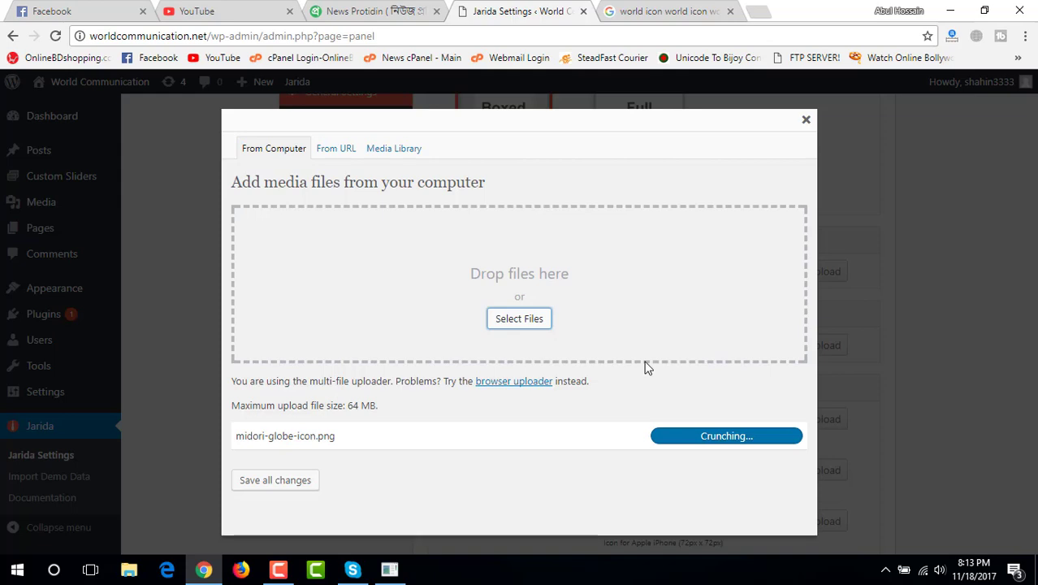
scroll(647, 369, "down", 3)
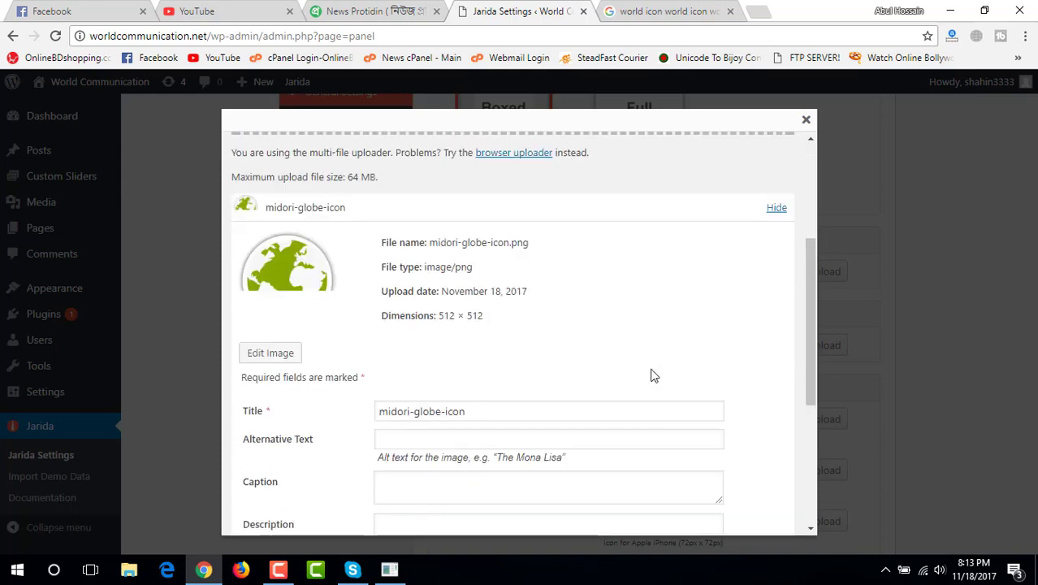
scroll(623, 395, "down", 3)
scroll(626, 396, "down", 1)
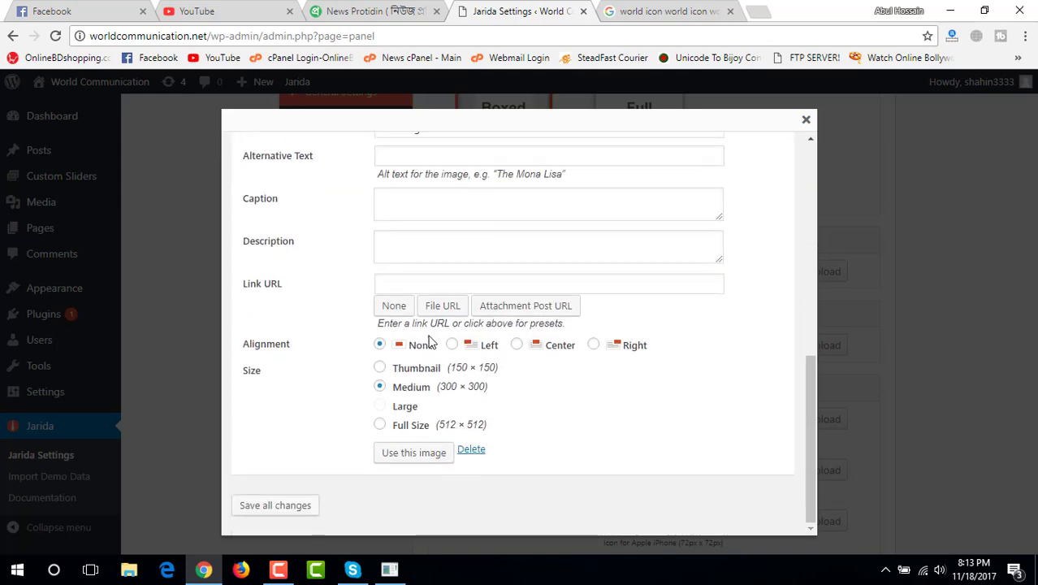
left_click(442, 310)
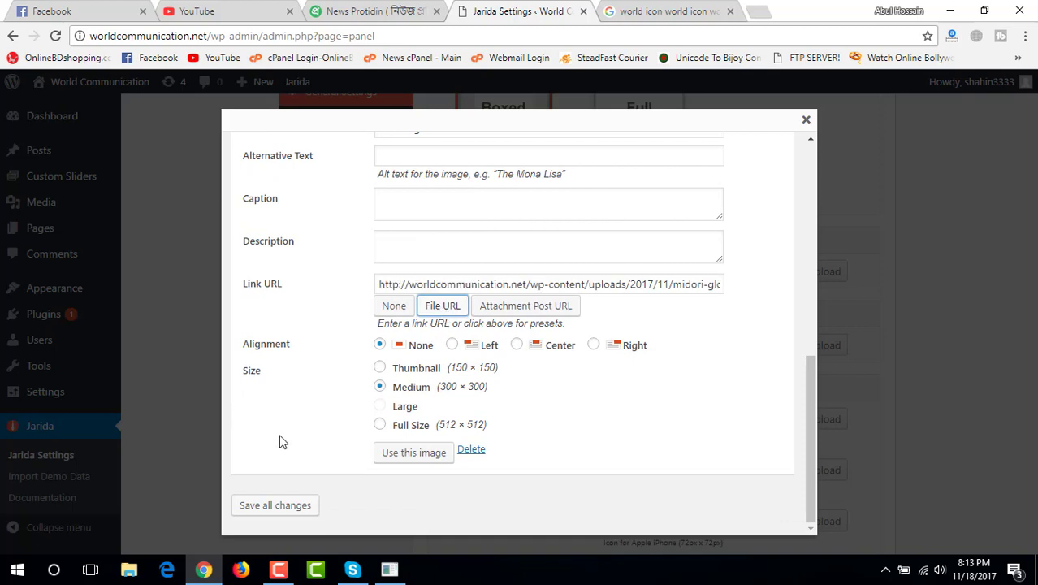
left_click(403, 460)
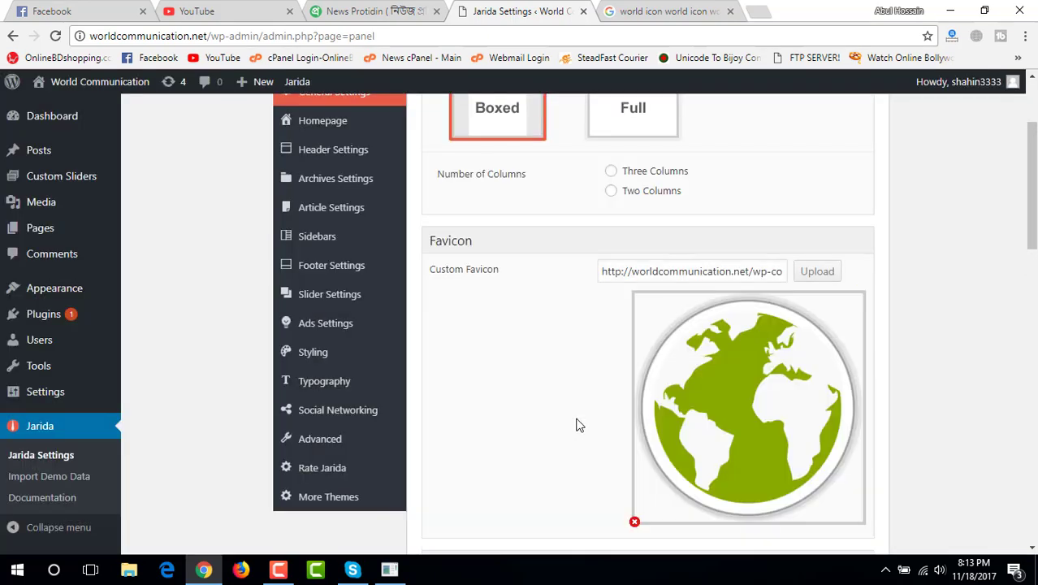
Step: Save the changes to the Jarida general settings with the new favicon
scroll(578, 424, "down", 2)
scroll(580, 425, "up", 1)
scroll(820, 326, "up", 1)
scroll(519, 369, "up", 2)
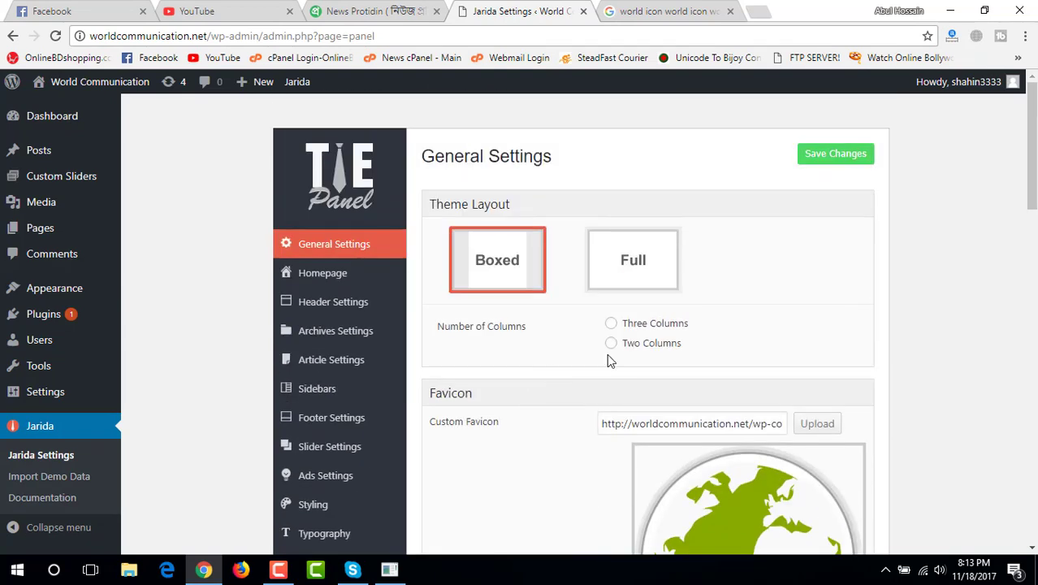
left_click(816, 157)
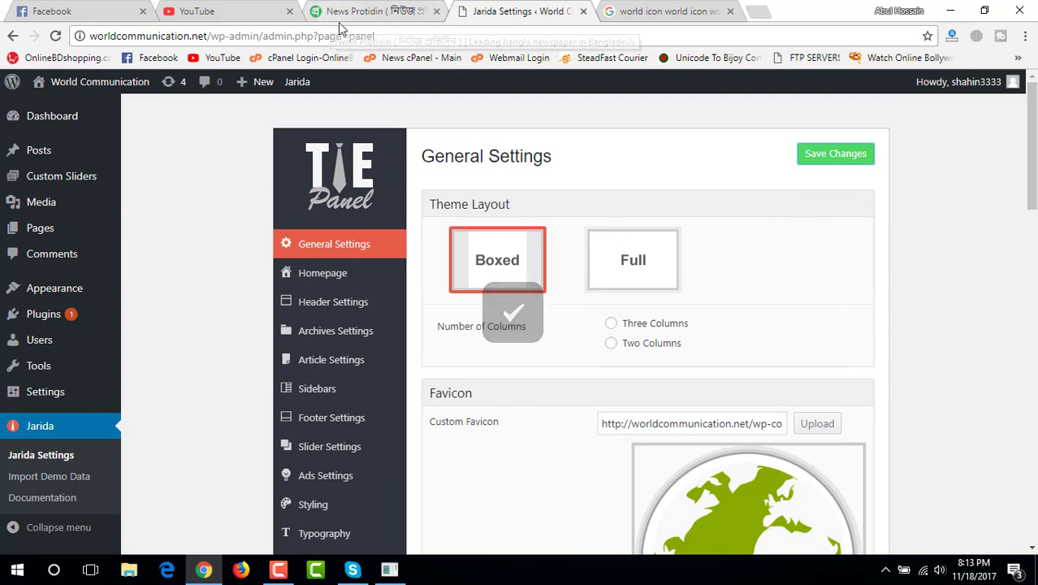
Step: Open the World Communication site in a new browser tab and reload it to check the favicon
mouse_move(90, 81)
right_click(67, 105)
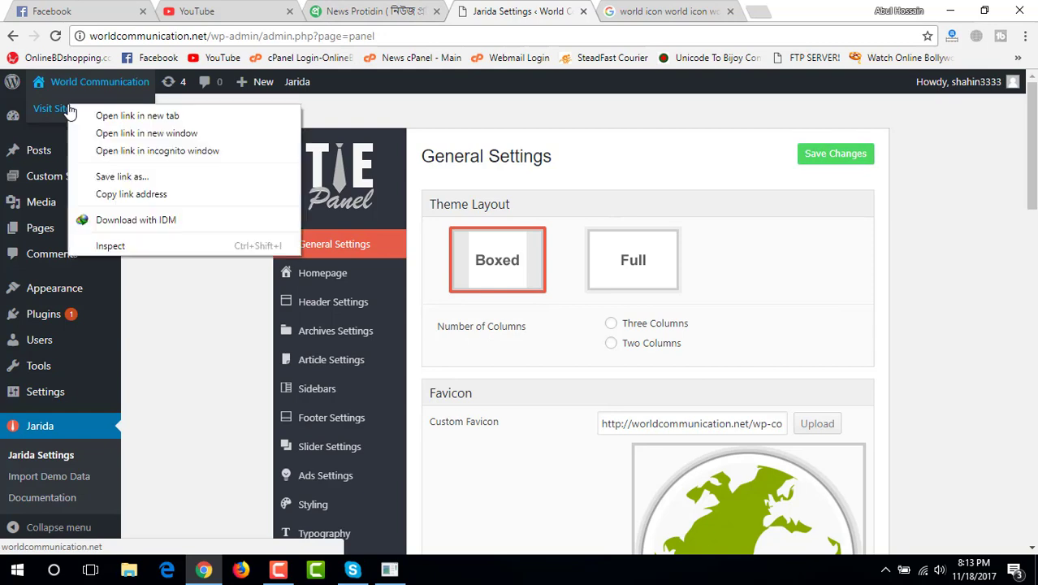
left_click(104, 118)
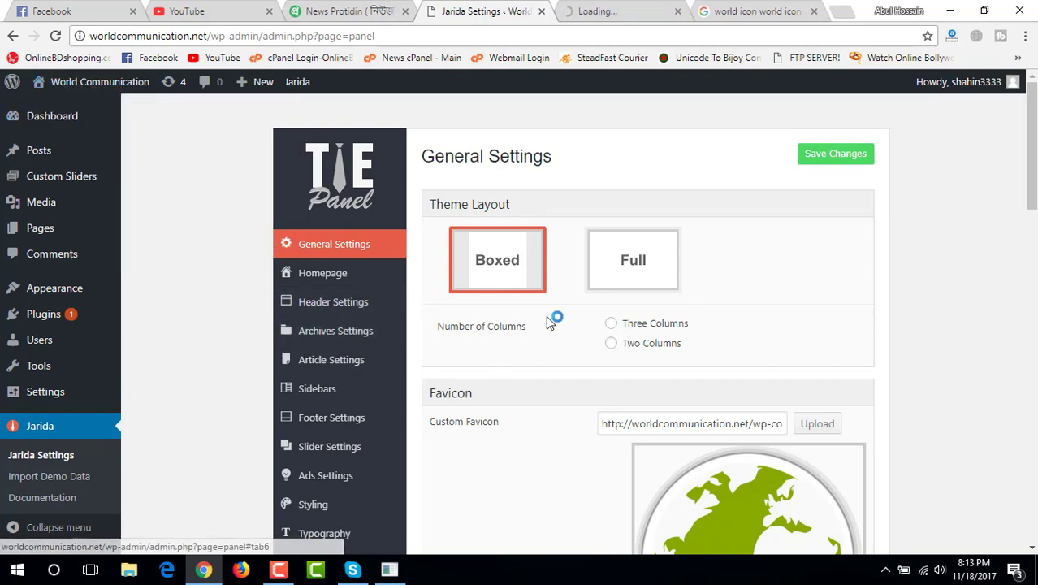
left_click(626, 16)
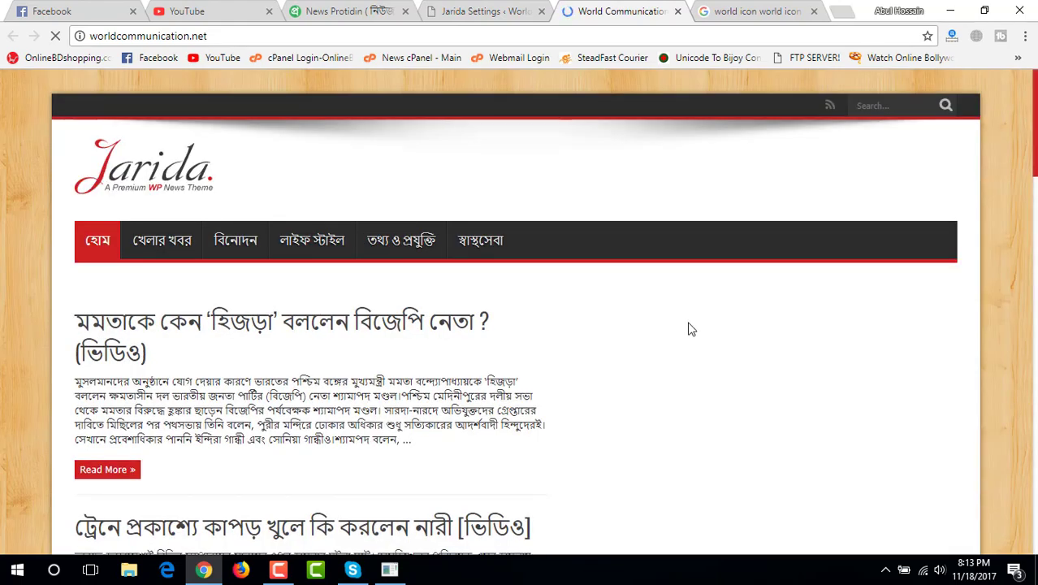
left_click(505, 36)
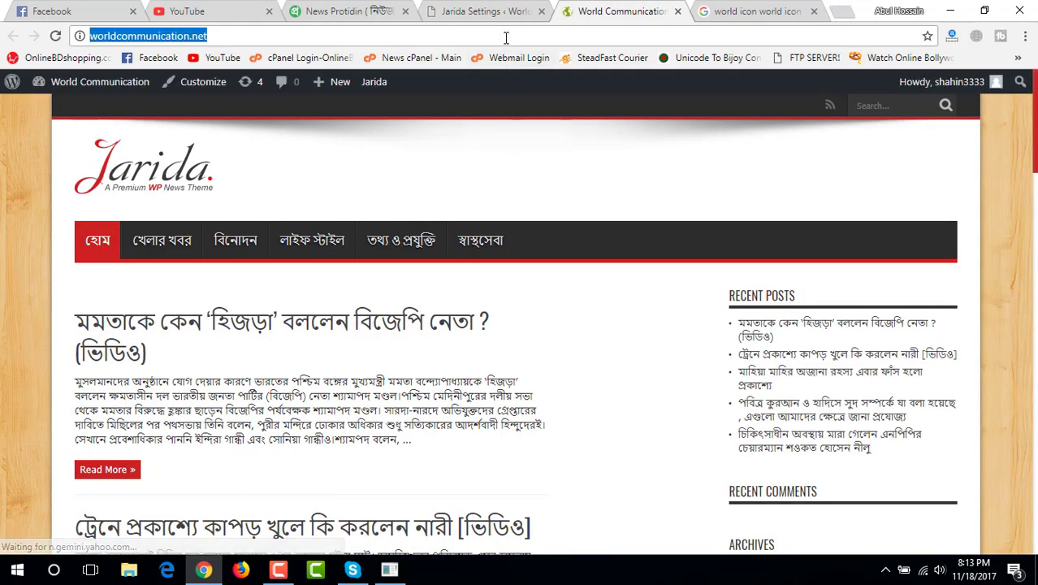
key("Return")
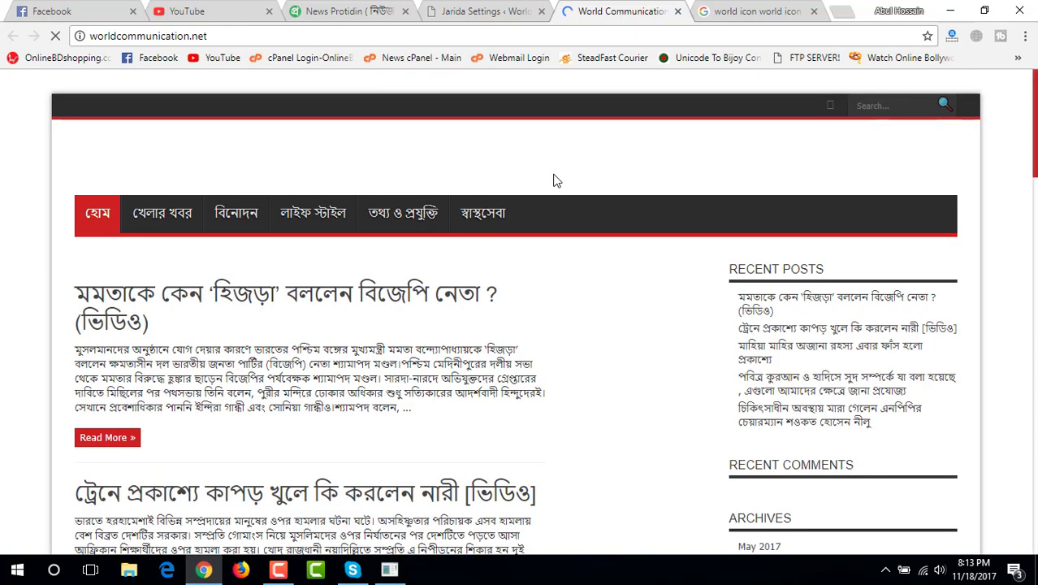
Step: Review the Theme Layout and Favicon sections in the Jarida settings, and look at the News Protidin homepage header for reference
left_click(487, 13)
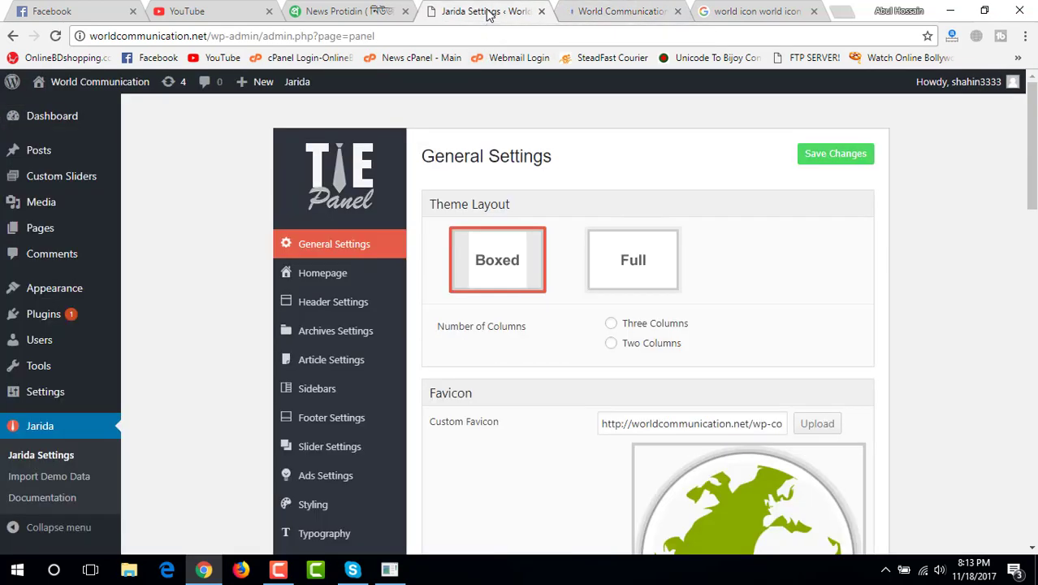
scroll(716, 341, "down", 2)
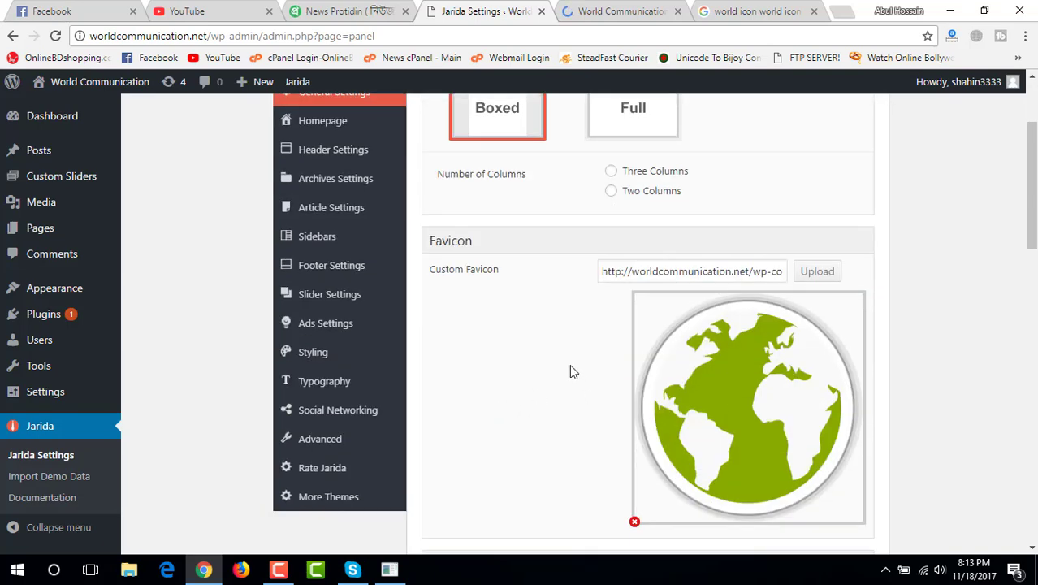
scroll(570, 371, "up", 2)
scroll(570, 371, "down", 3)
scroll(572, 372, "up", 1)
scroll(574, 370, "up", 1)
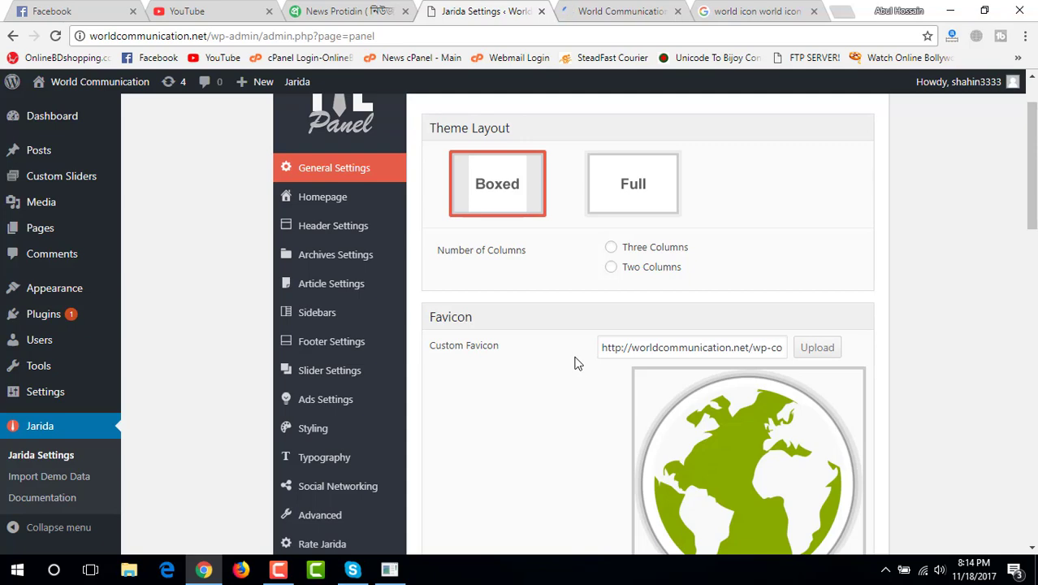
left_click(346, 10)
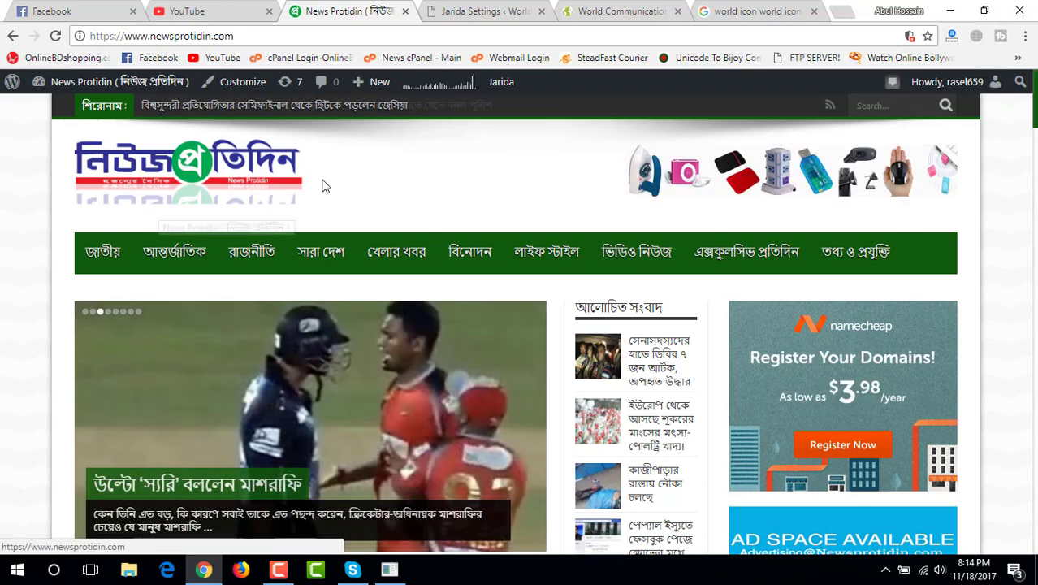
Step: Search Google Images for "world communication" and refine the search to "world communication logo"
left_click(716, 13)
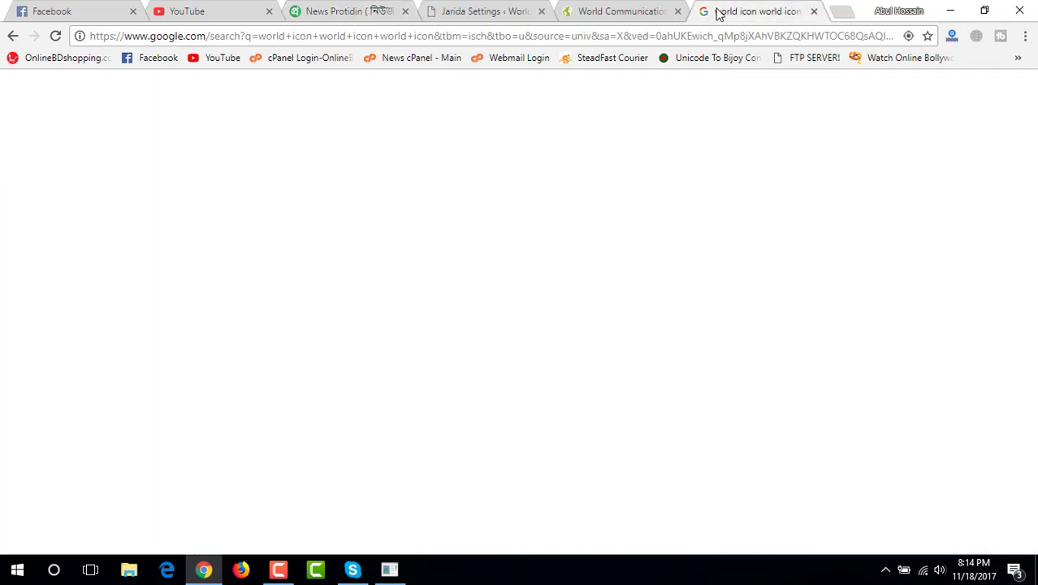
scroll(348, 265, "up", 4)
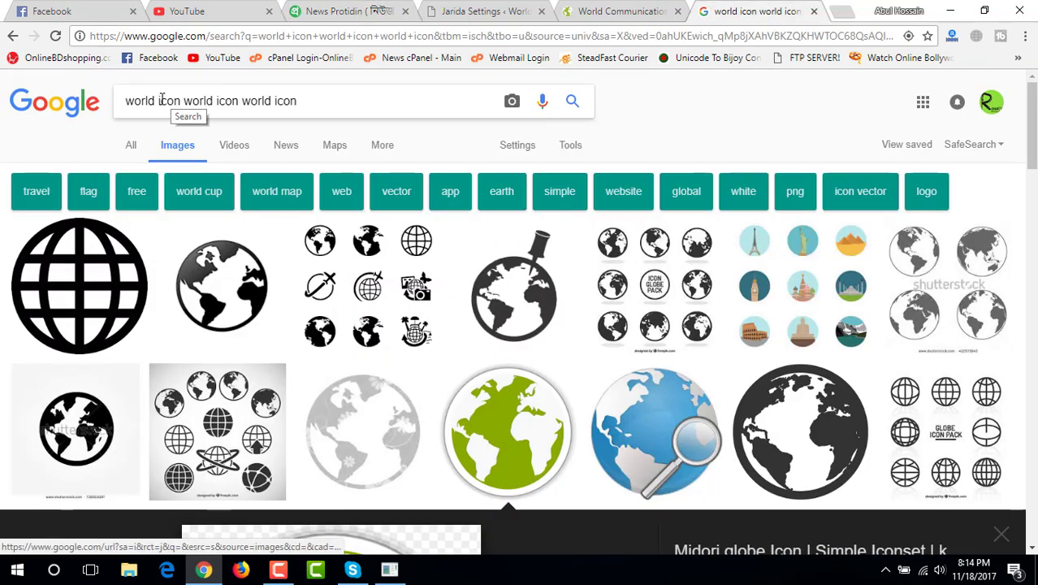
left_click_drag(159, 98, 304, 103)
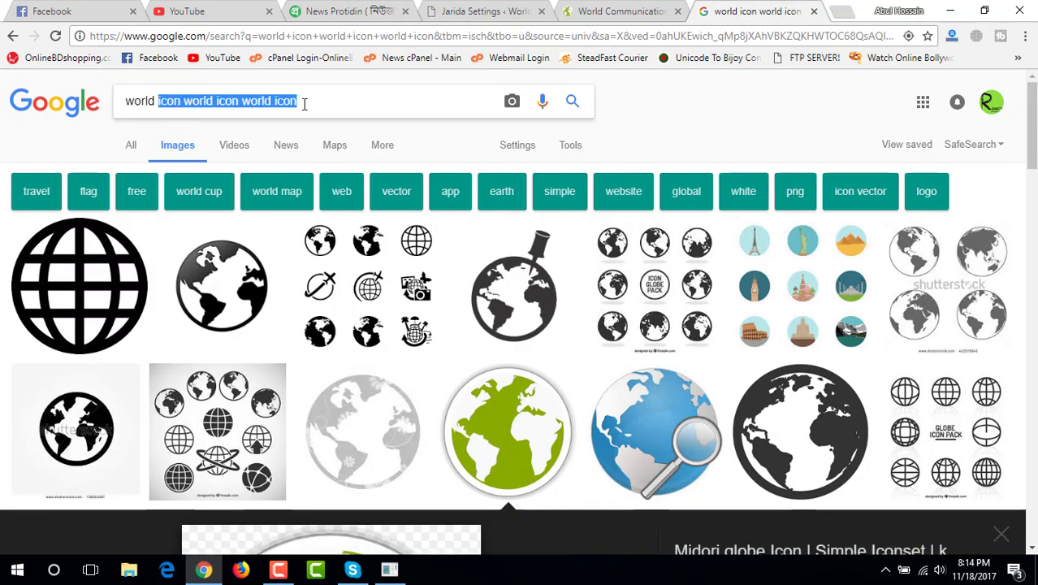
type("co")
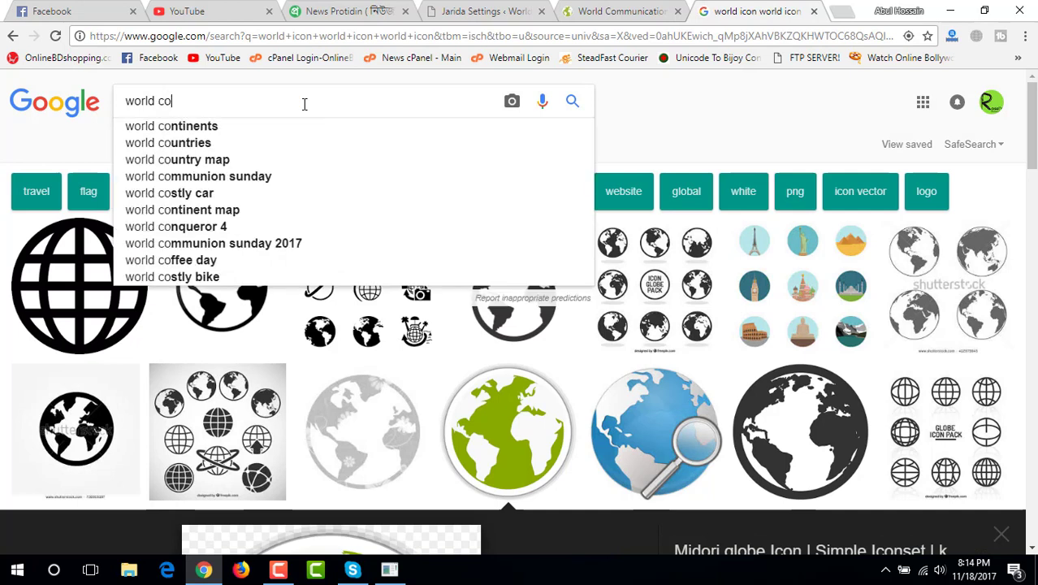
type("munica")
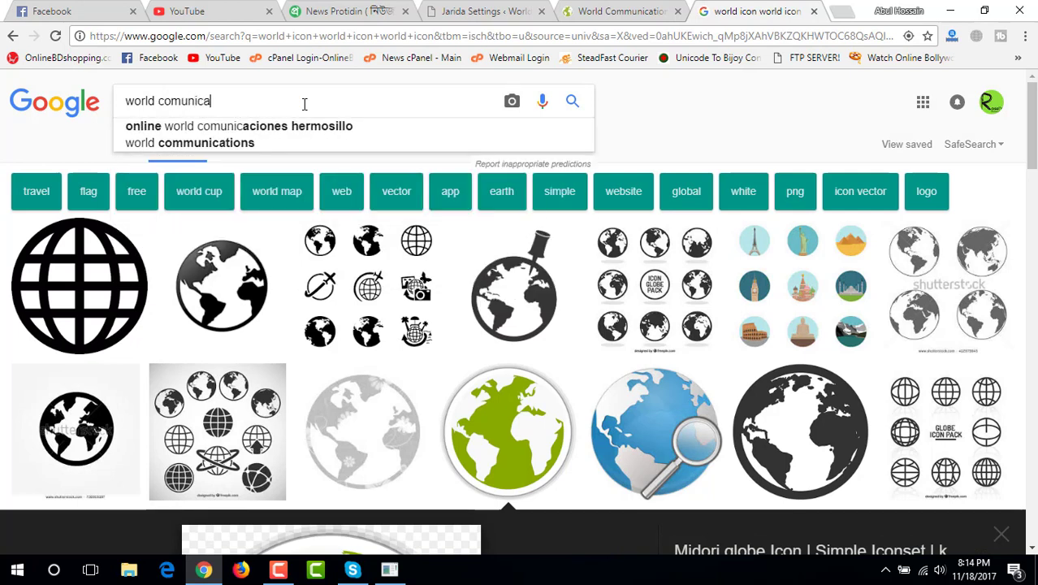
type("tio")
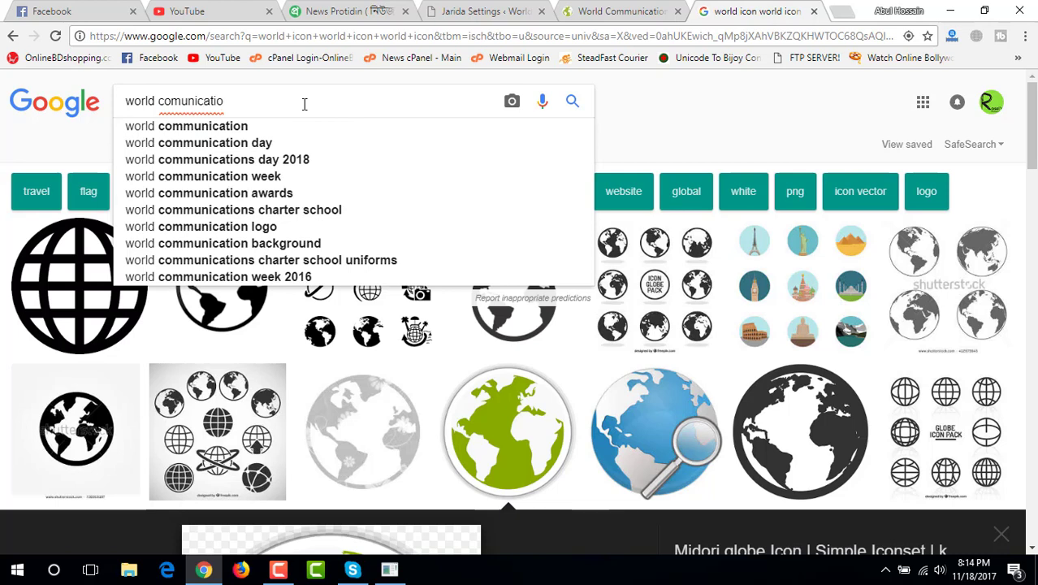
left_click(244, 128)
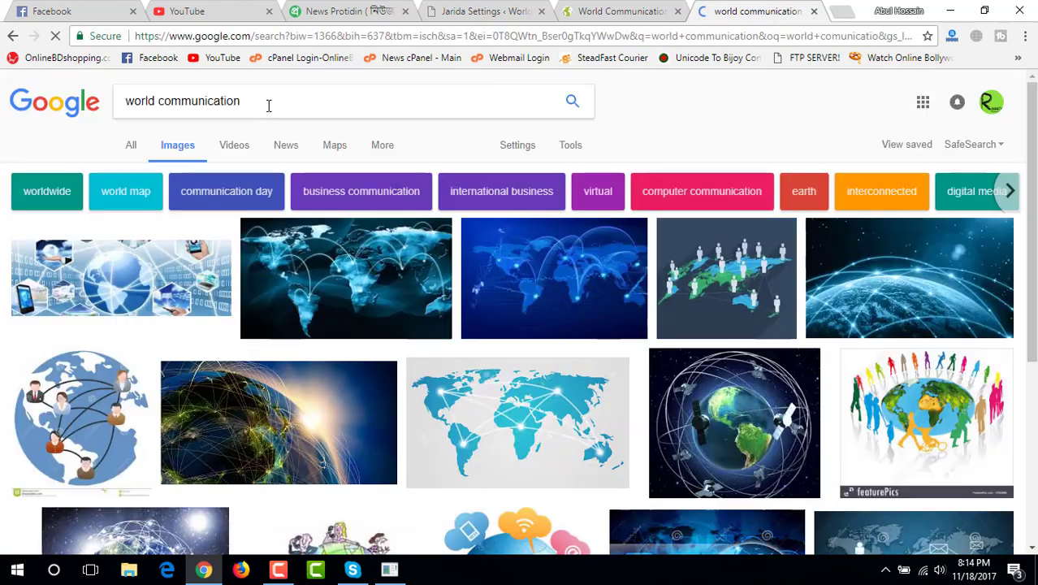
type("logo")
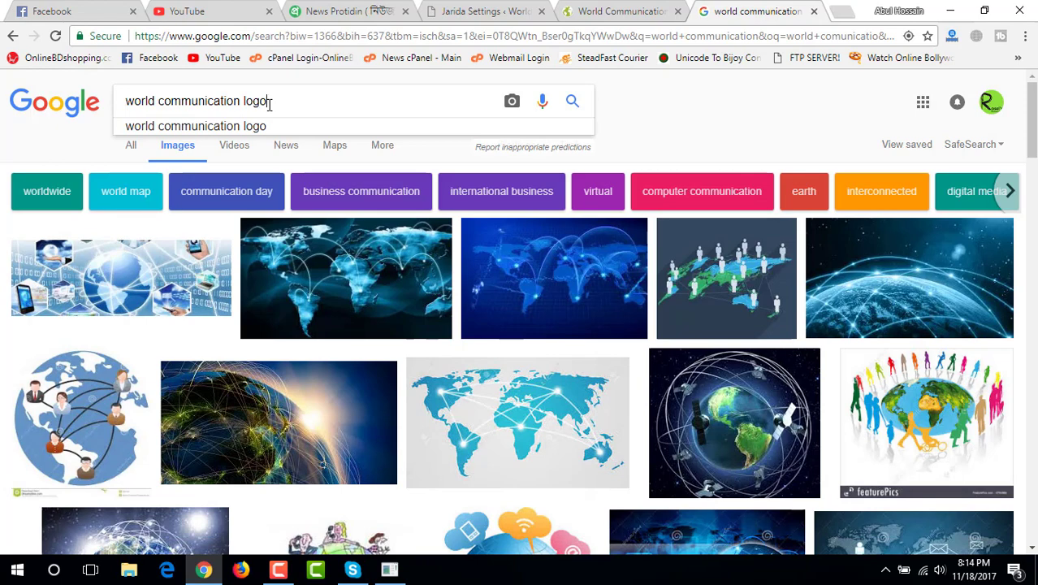
left_click(258, 130)
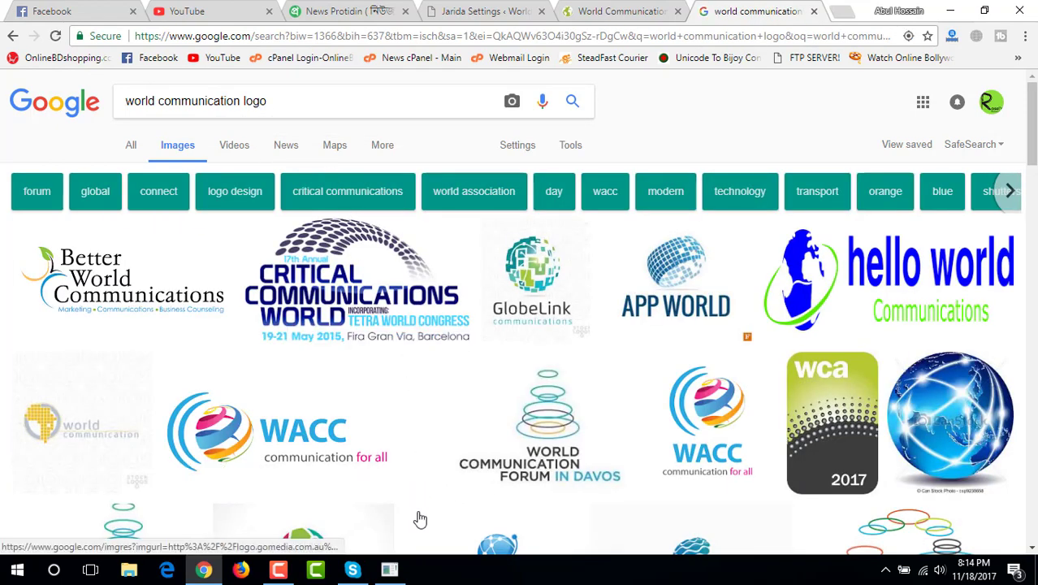
Step: Look through the image results for a logo suitable for the World Communication site
scroll(479, 508, "down", 1)
scroll(490, 496, "down", 1)
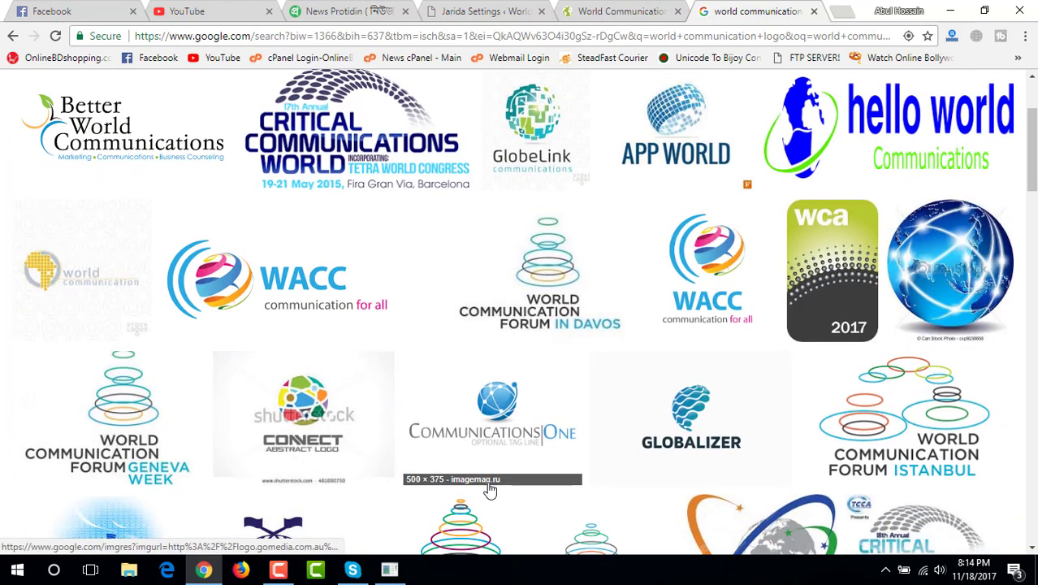
scroll(490, 490, "down", 2)
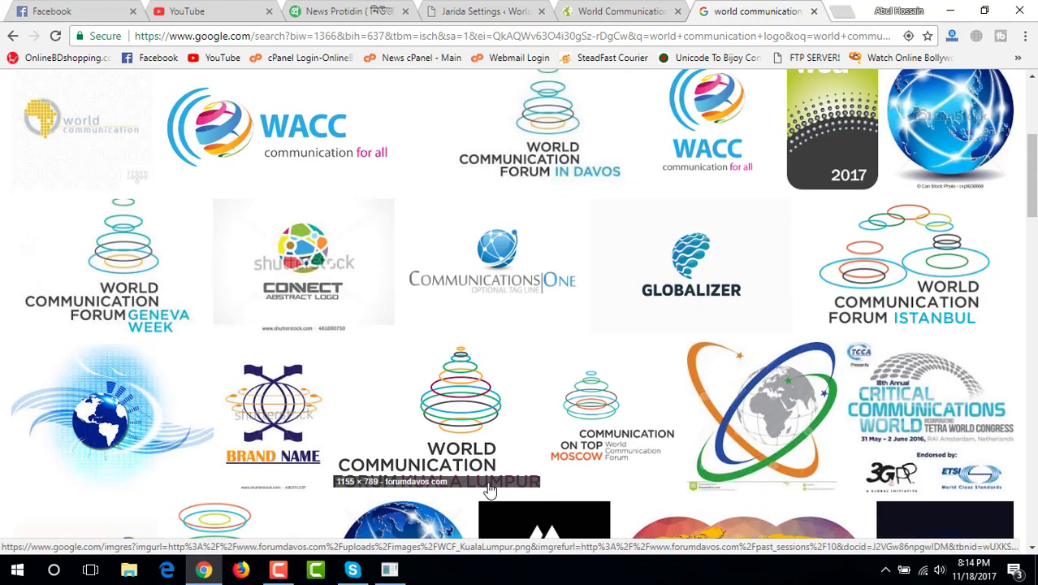
scroll(490, 491, "down", 5)
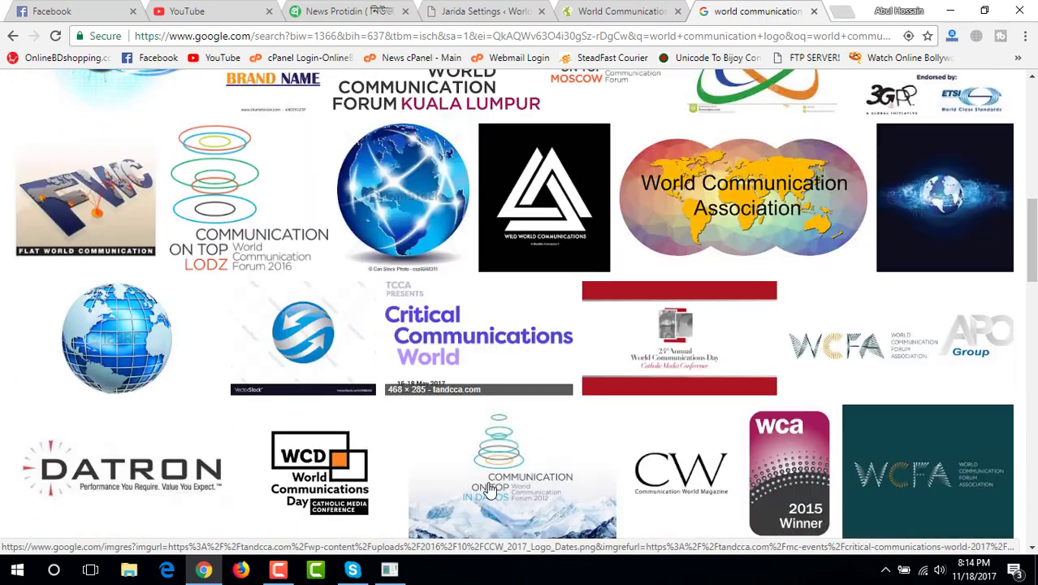
scroll(489, 492, "down", 4)
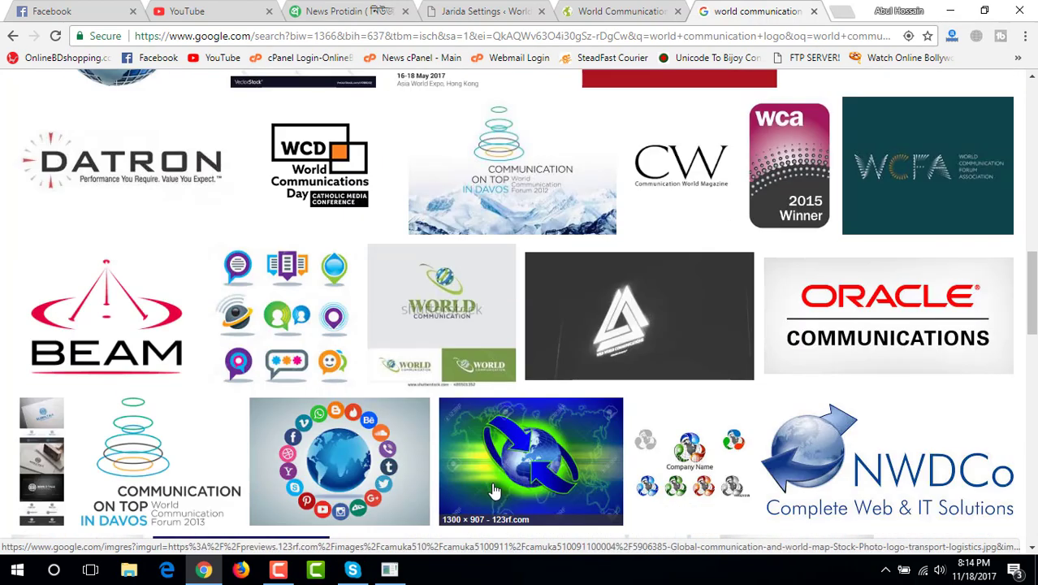
scroll(494, 490, "up", 9)
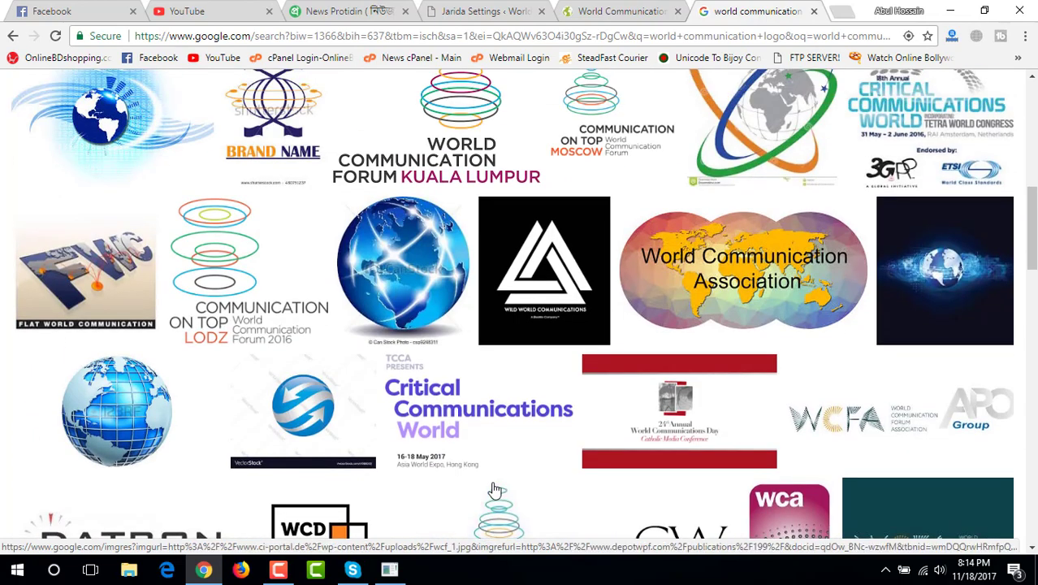
scroll(493, 490, "up", 3)
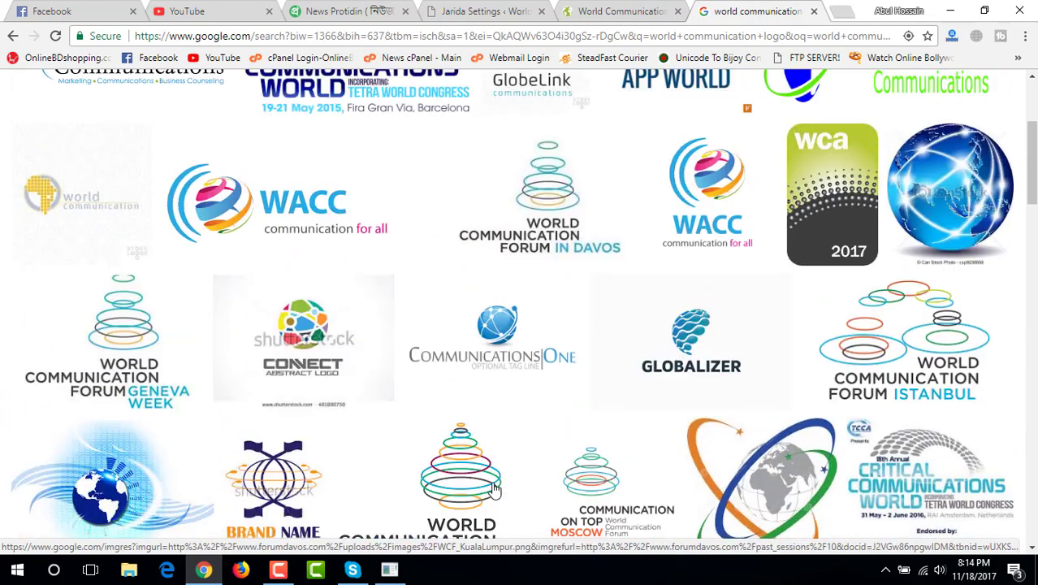
scroll(487, 416, "up", 2)
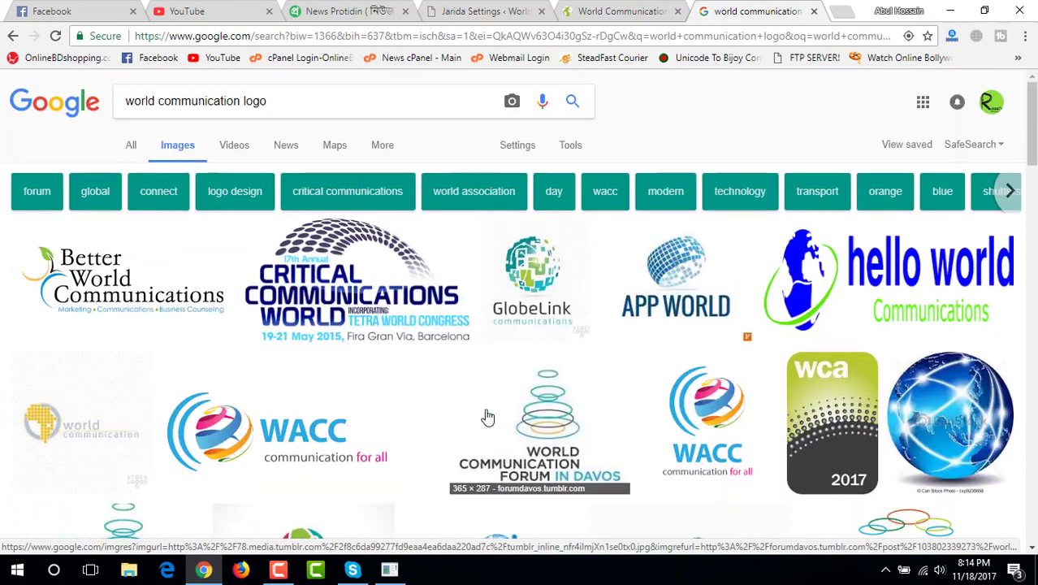
Step: Open the wide WACC "communication for all" logo from the image results and save it to the computer
left_click(307, 429)
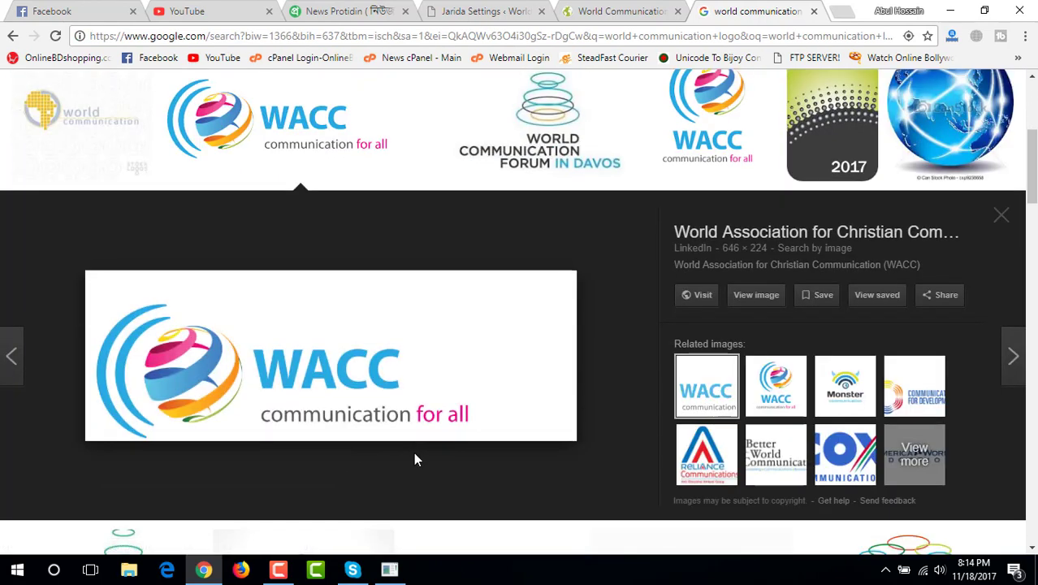
right_click(294, 351)
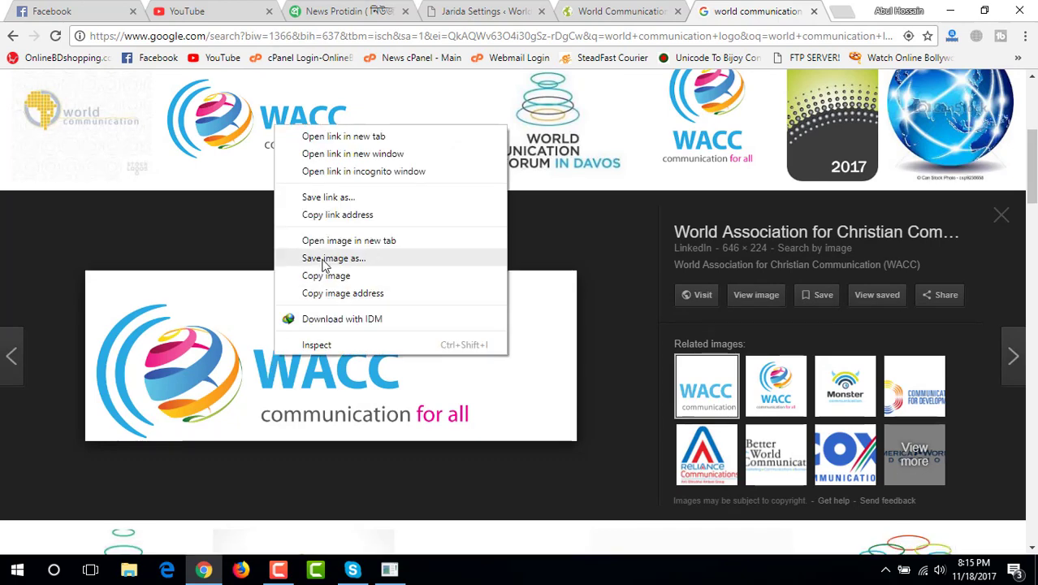
left_click(338, 257)
left_click(372, 341)
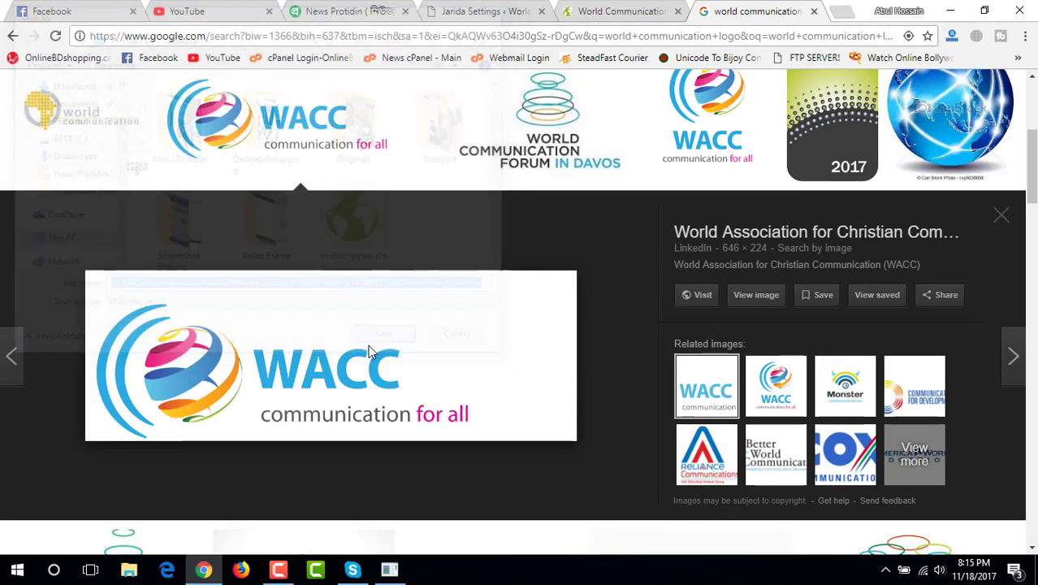
Step: Open the yellow and grey "world communication" logo from the image results and save it to the computer
scroll(383, 395, "up", 2)
left_click(111, 264)
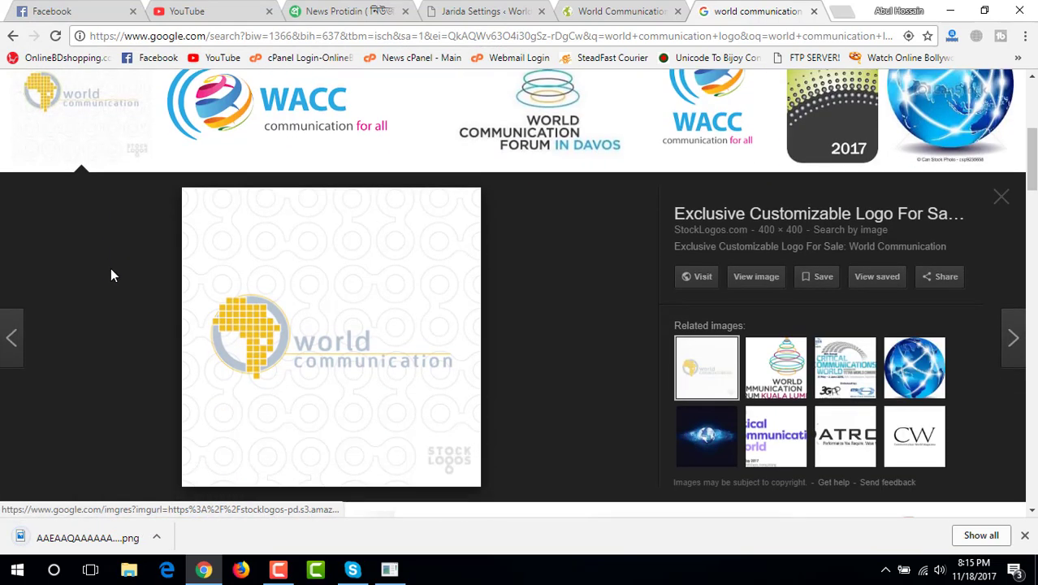
right_click(312, 337)
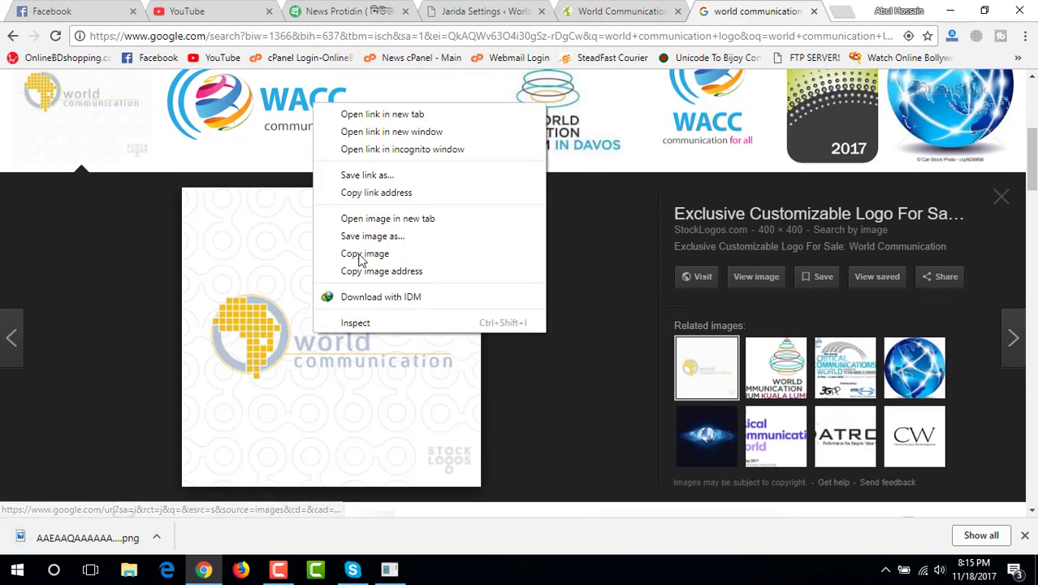
left_click(365, 242)
left_click(389, 339)
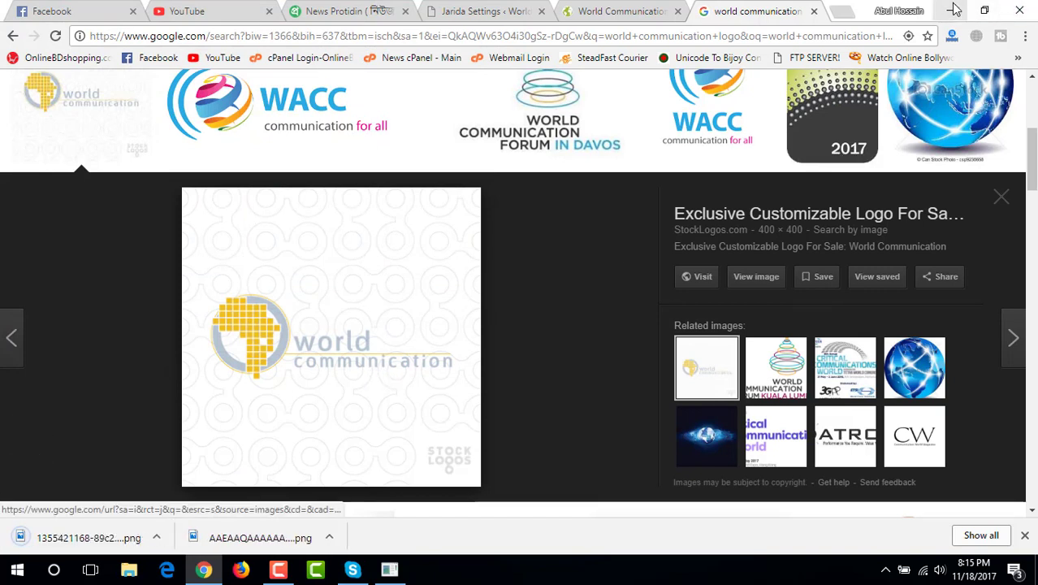
Step: Show the downloaded world communication logo in its folder and open the image in Paint for editing
left_click(157, 537)
left_click(198, 485)
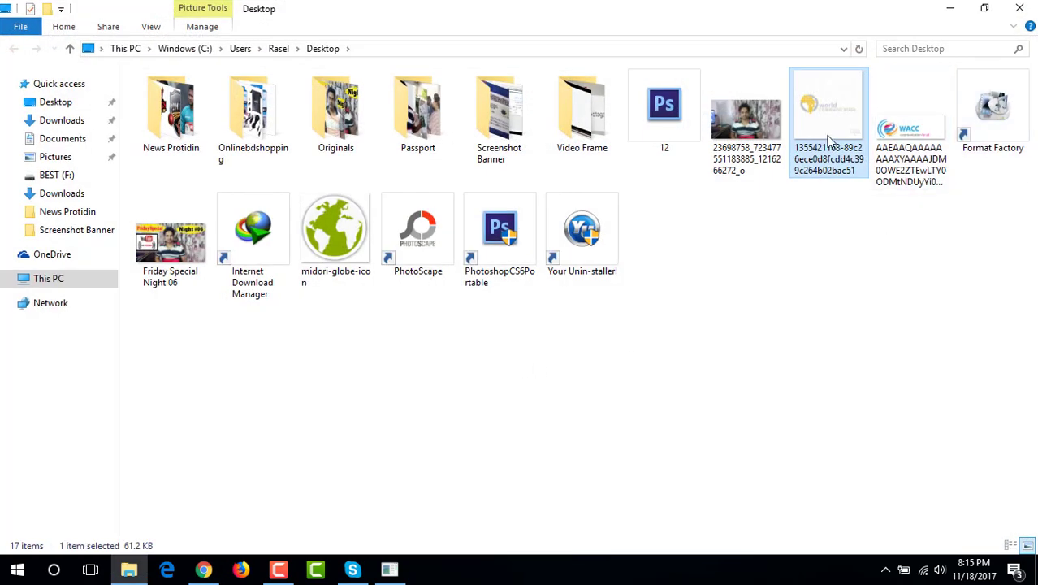
right_click(828, 140)
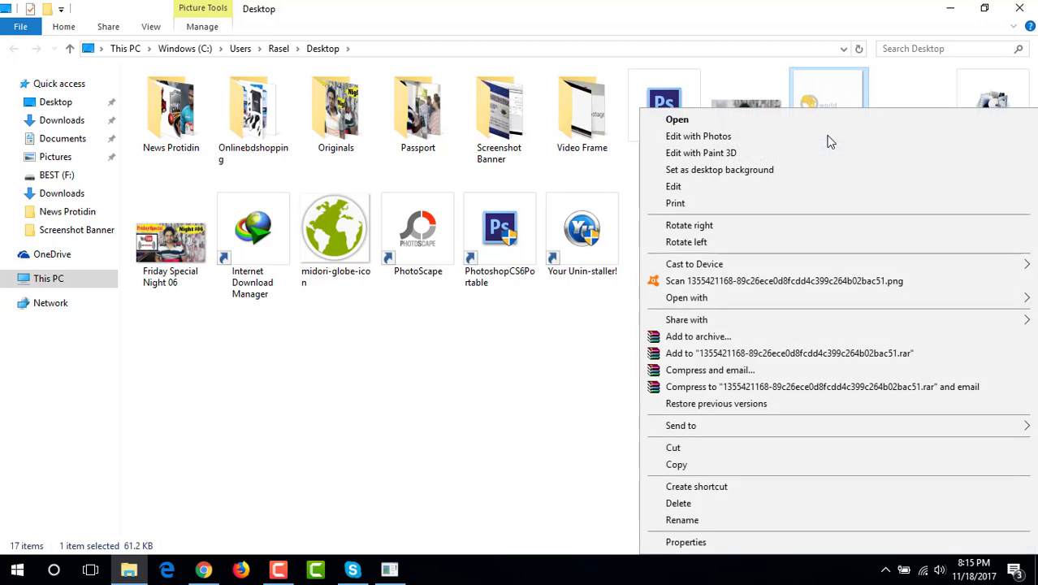
left_click(702, 183)
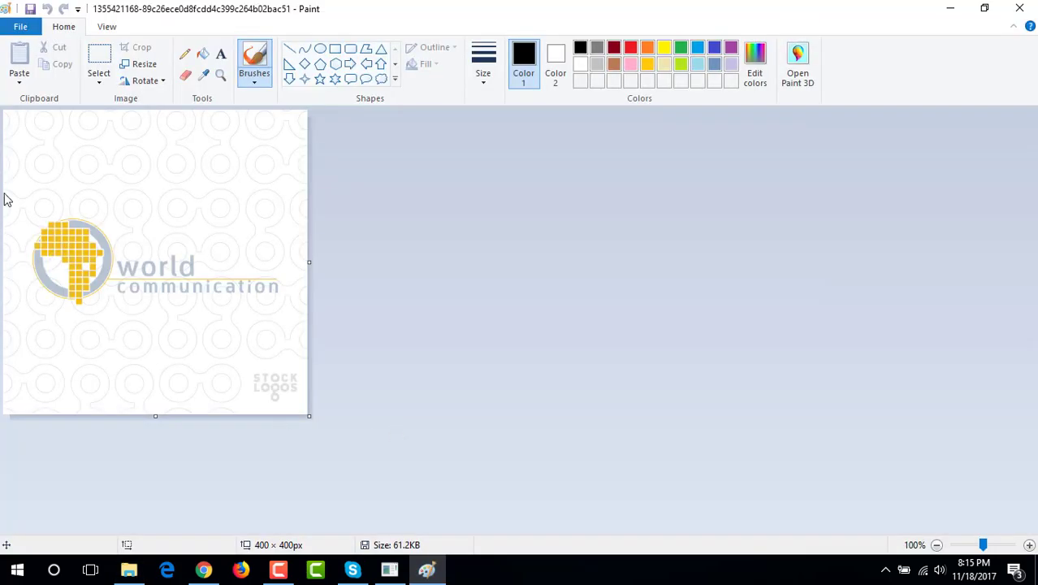
Step: Crop the image to a horizontal strip of about 398 × 140 px around the world communication logo
left_click(99, 57)
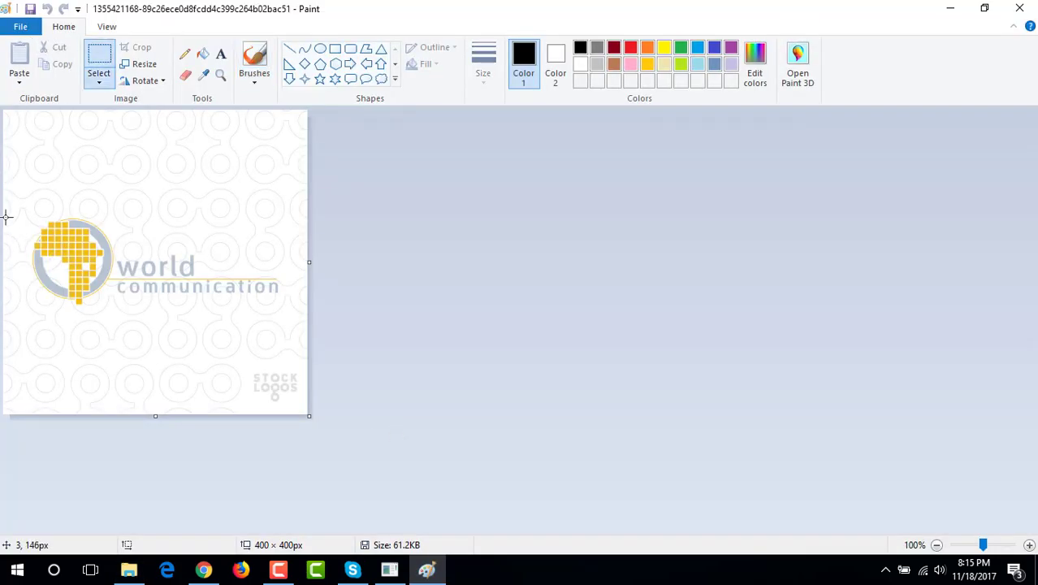
left_click_drag(5, 211, 300, 318)
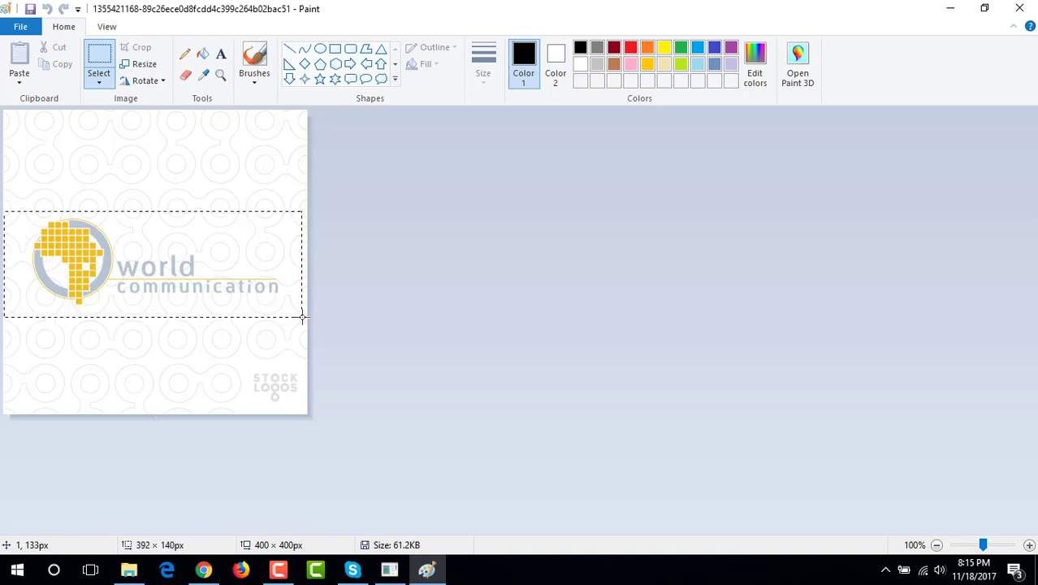
left_click_drag(306, 317, 306, 317)
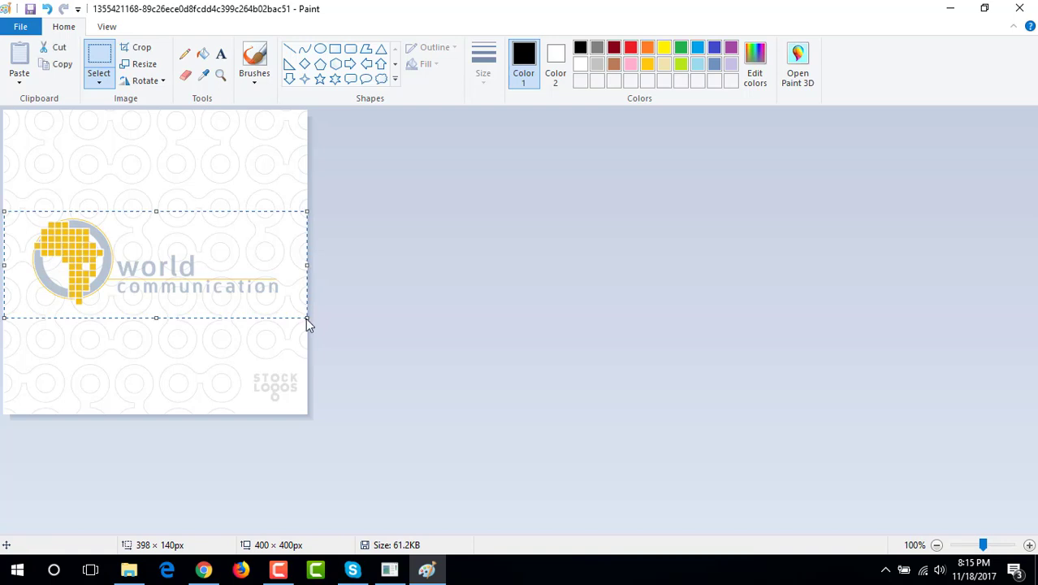
left_click(135, 50)
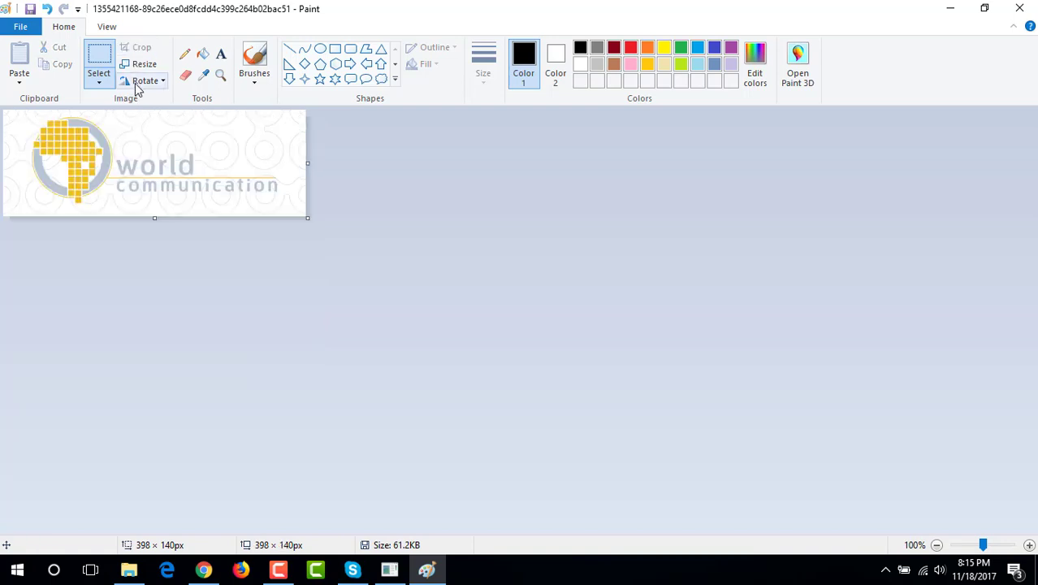
Step: Resize the cropped logo to 300 × 100 pixels without maintaining the aspect ratio, then save the image and close Paint
left_click(140, 65)
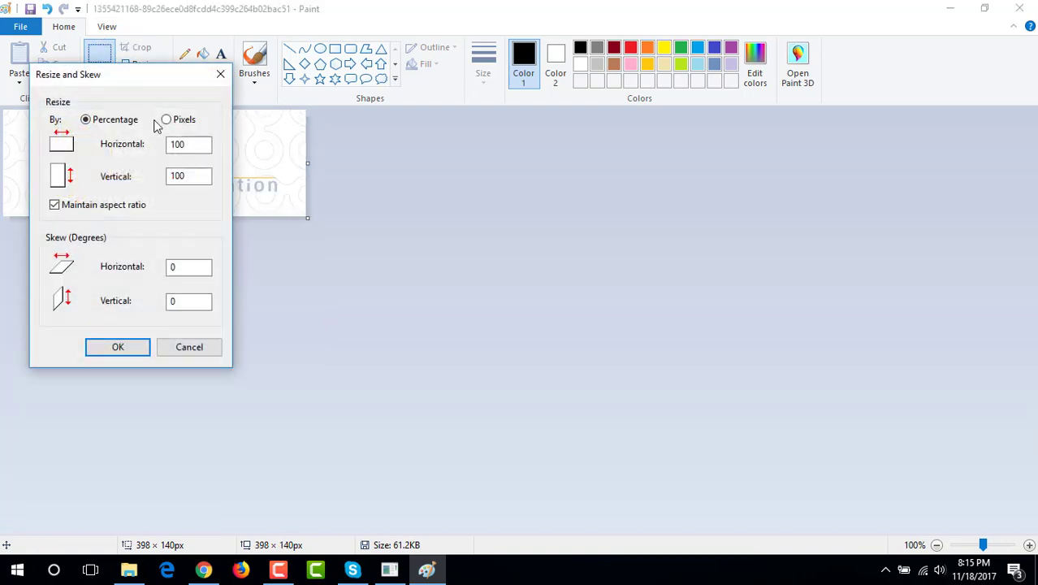
left_click(166, 119)
left_click(81, 210)
left_click_drag(204, 143, 154, 143)
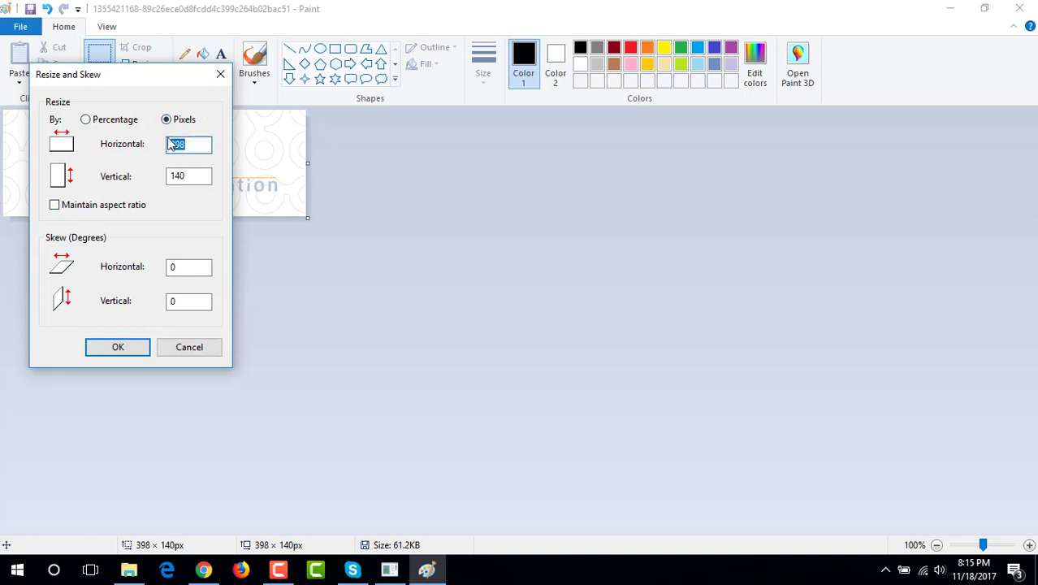
type("300")
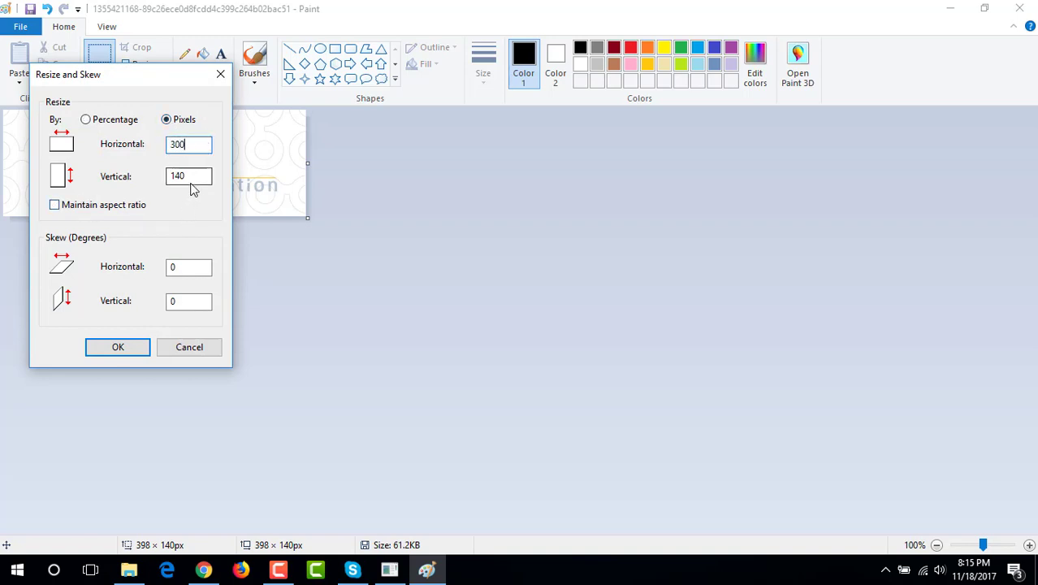
left_click(182, 178)
type("00")
left_click(122, 348)
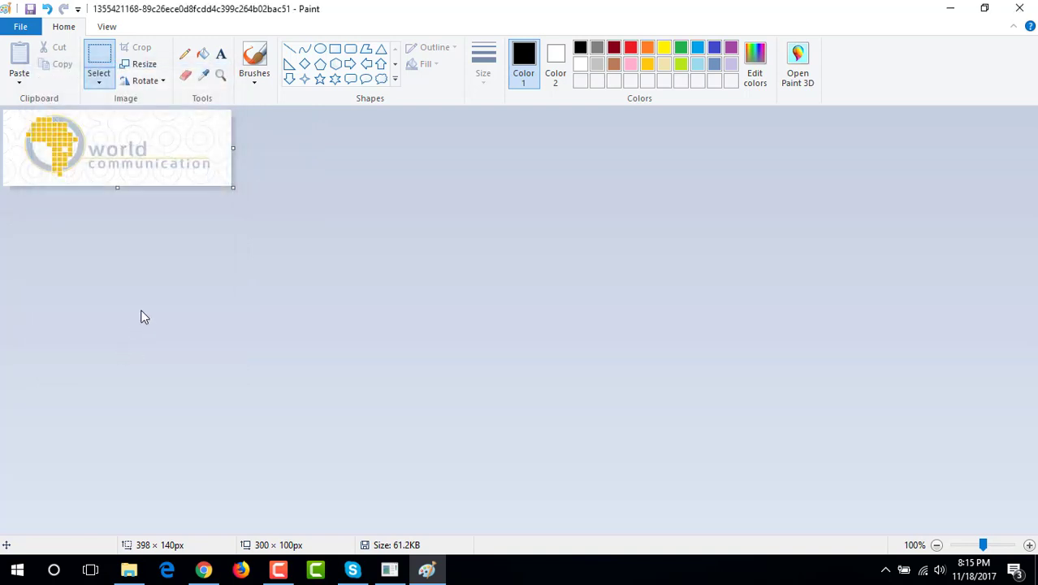
left_click(30, 10)
left_click(1019, 8)
Step: Switch to Chrome, compare the World Communication and News Protidin homepage headers, and review the Jarida General Settings
left_click(204, 569)
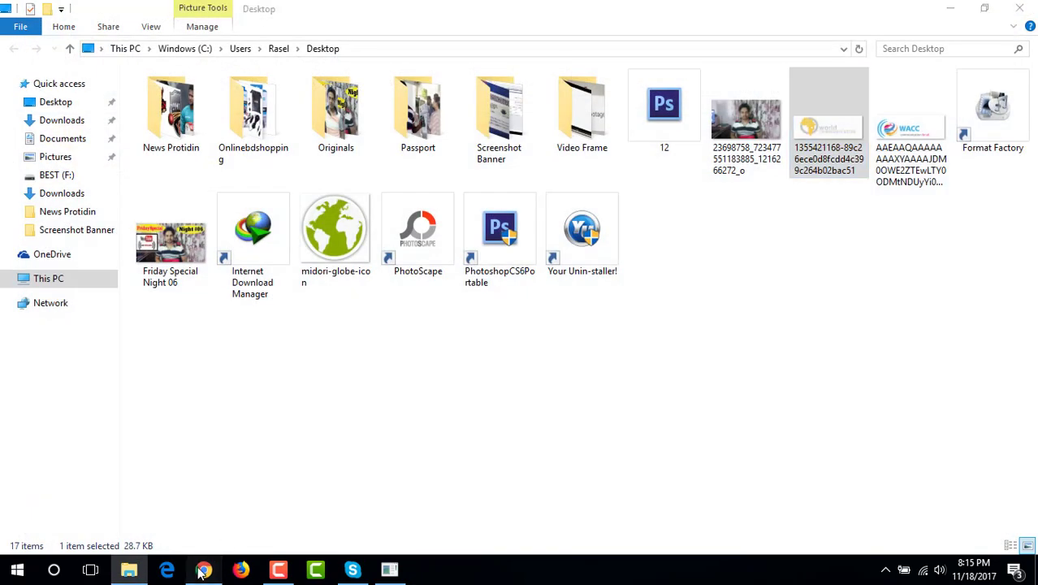
left_click(611, 11)
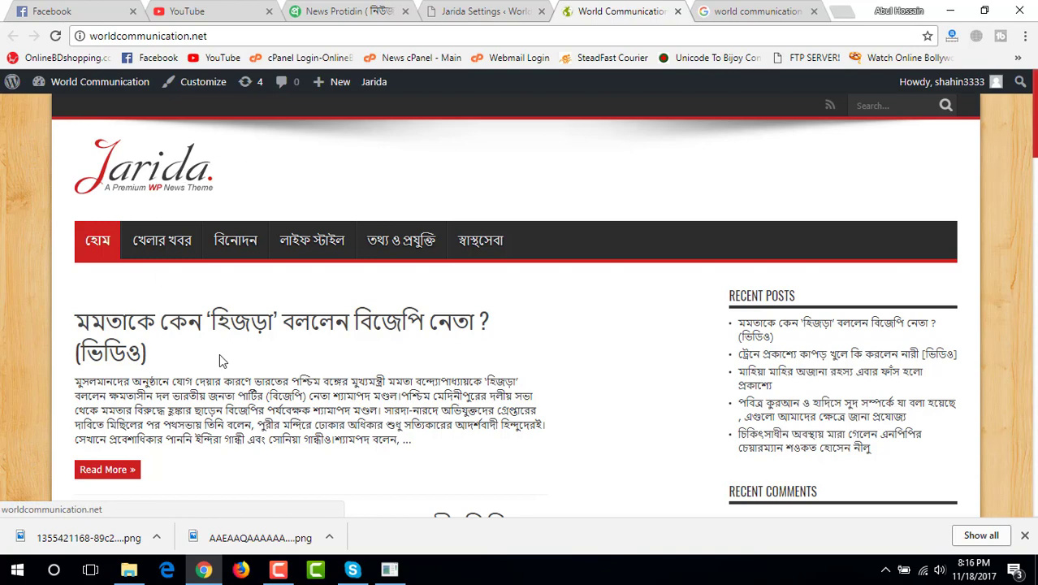
left_click(1026, 542)
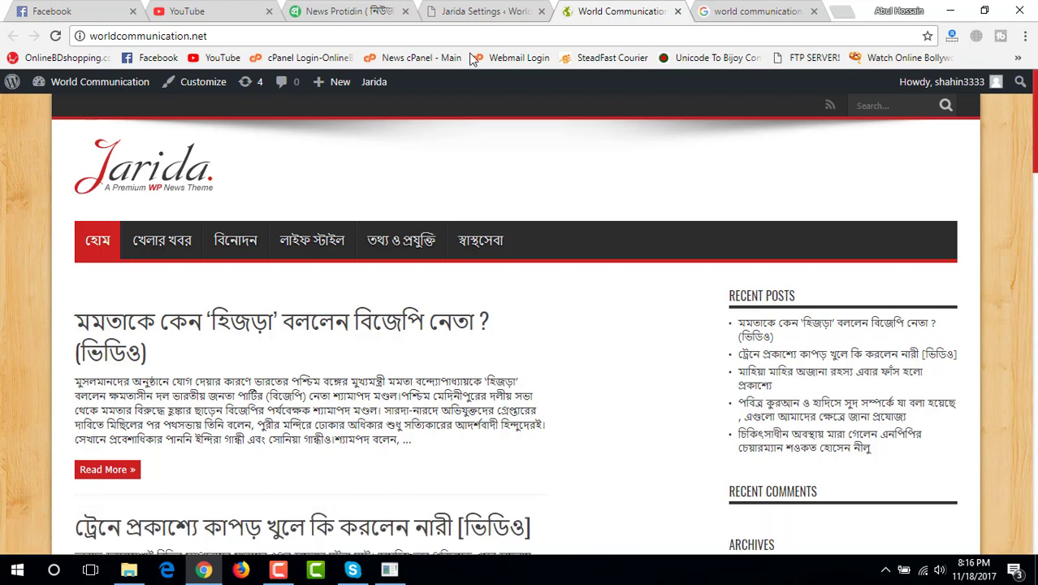
left_click(353, 8)
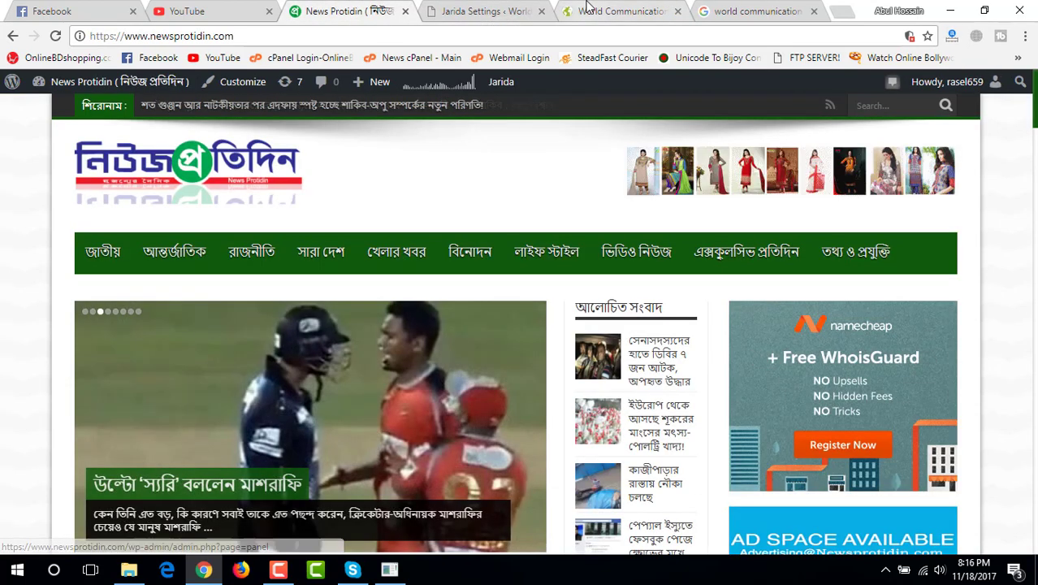
left_click(622, 10)
left_click(455, 10)
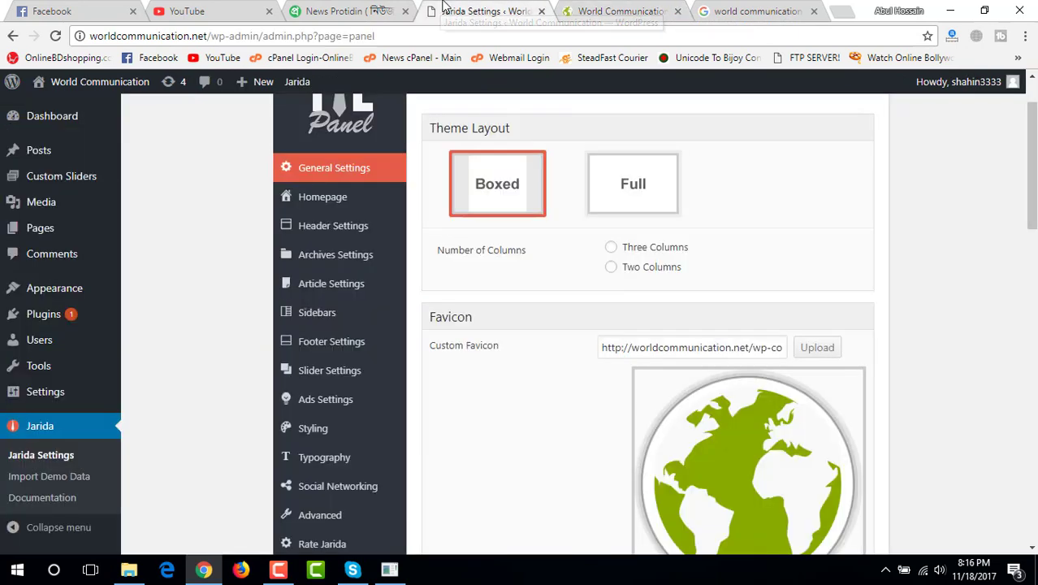
scroll(207, 374, "down", 1)
scroll(208, 372, "down", 3)
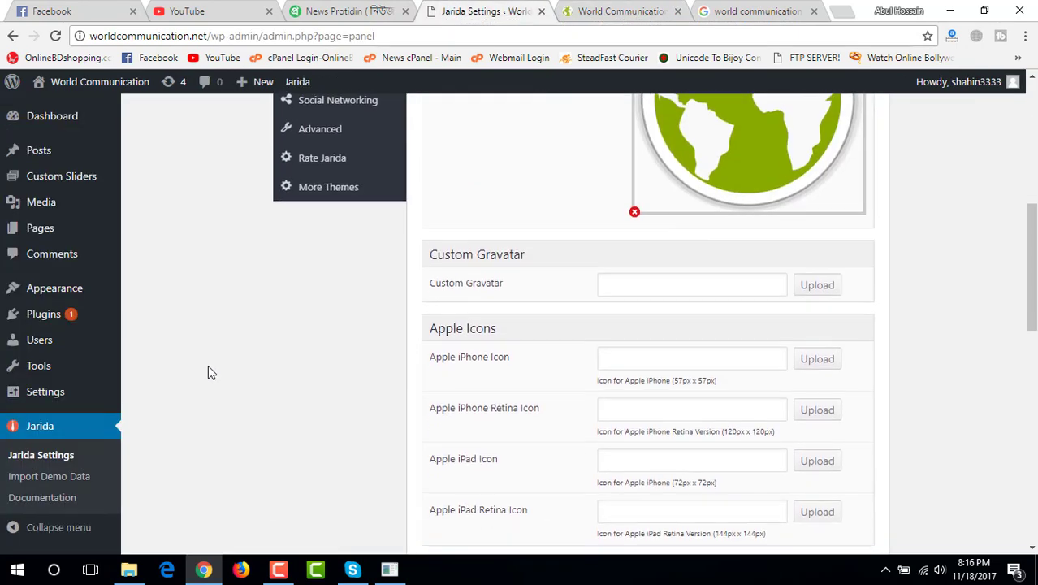
Step: In the Jarida Homepage settings, set the home page to display "News Boxes - use Home Builder"
scroll(215, 367, "up", 3)
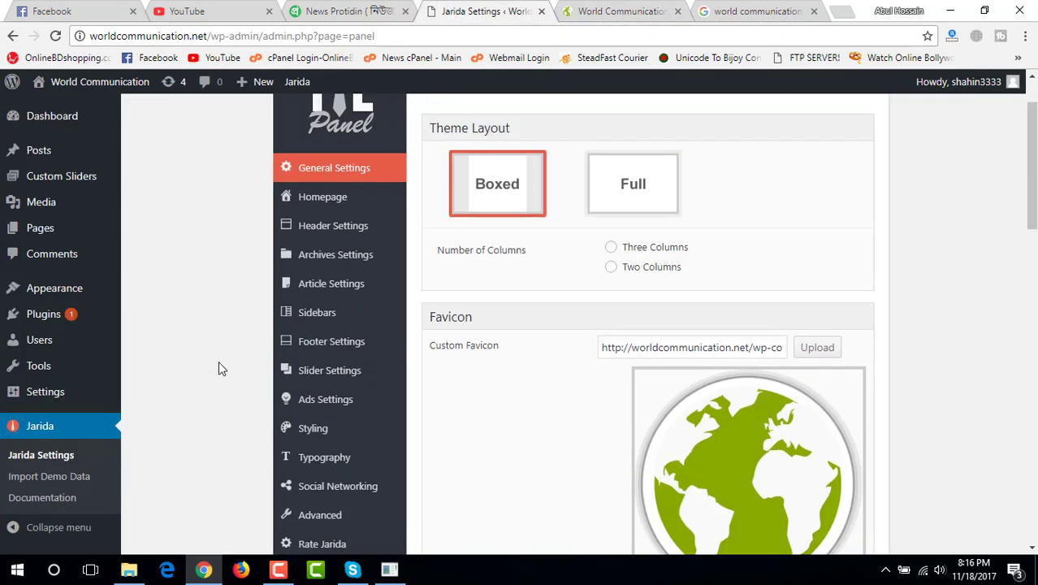
left_click(340, 200)
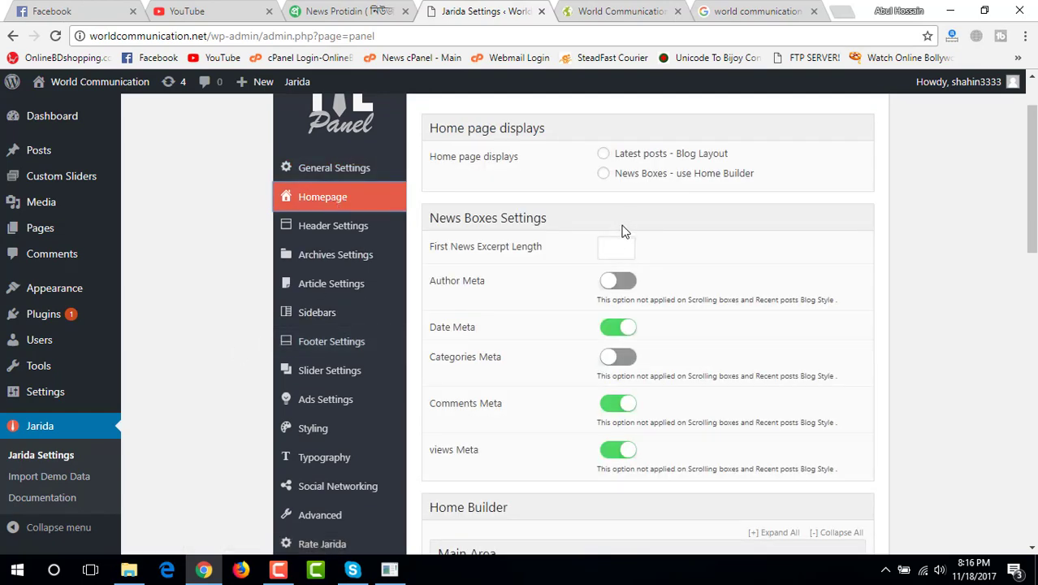
left_click(617, 180)
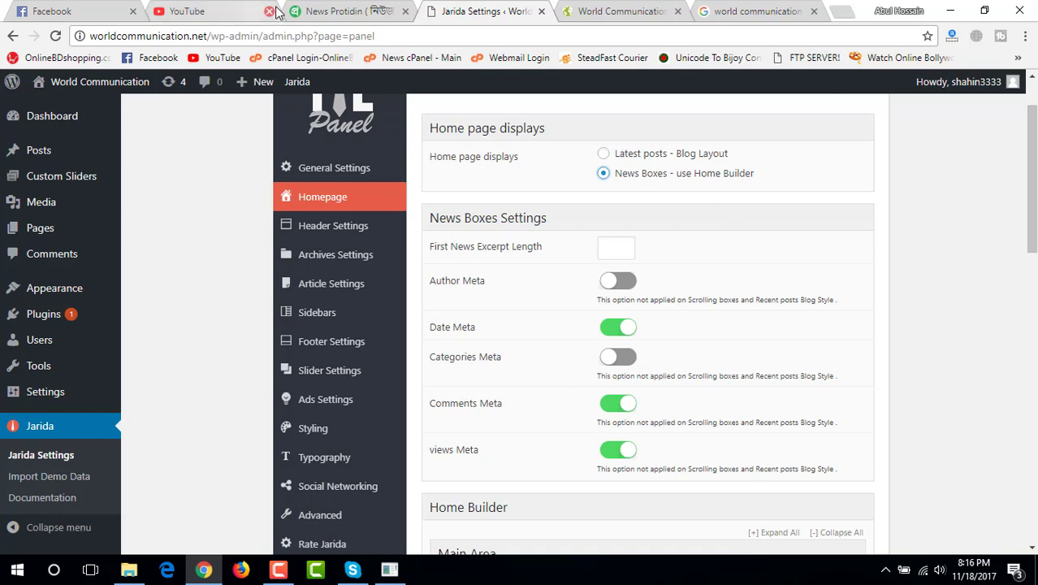
Step: Compare the News Protidin homepage layout with the World Communication site, and examine the Home Builder areas in the Jarida Homepage settings
left_click(329, 10)
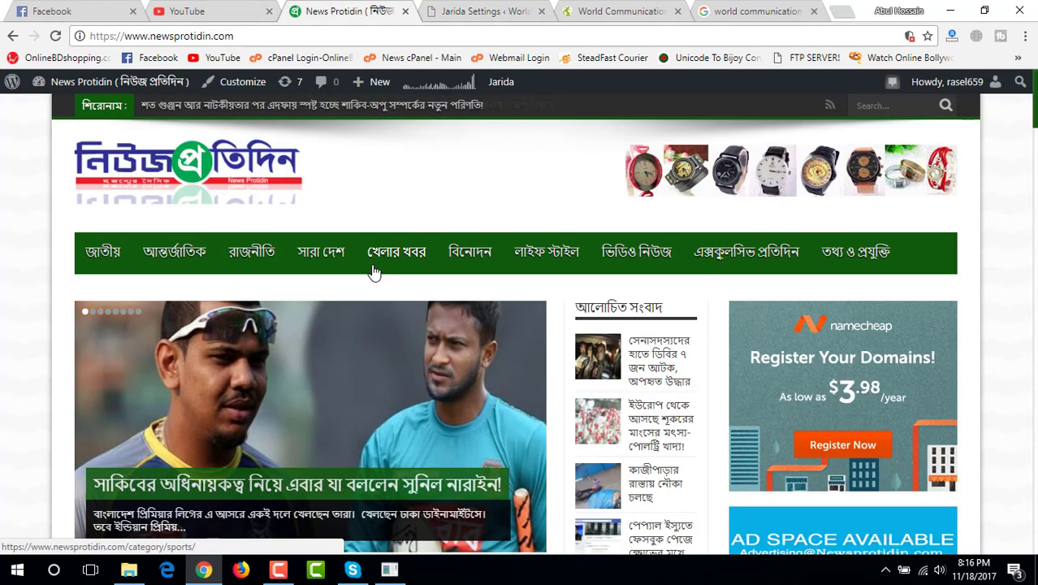
scroll(378, 271, "down", 4)
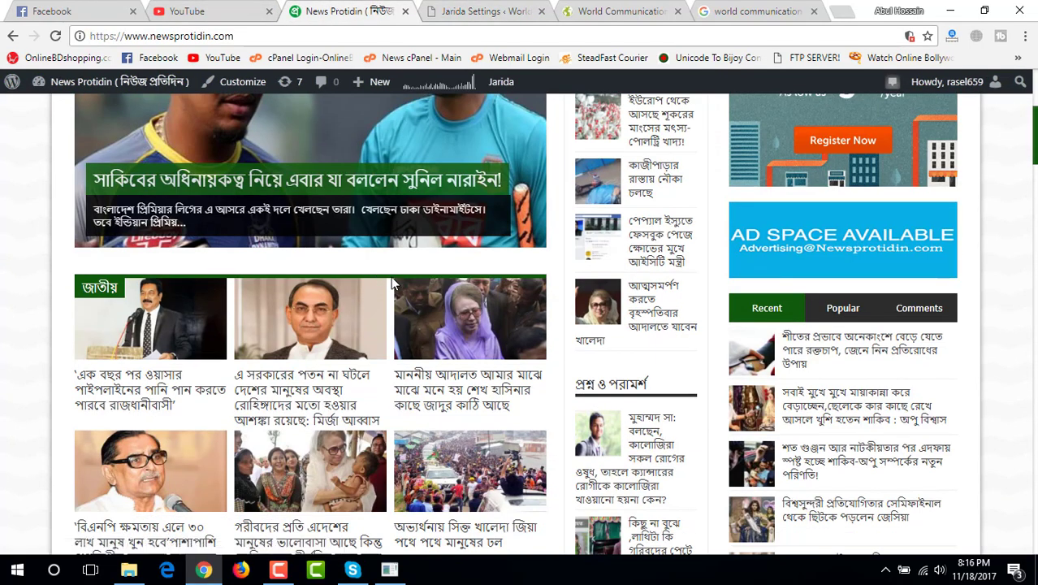
left_click(457, 15)
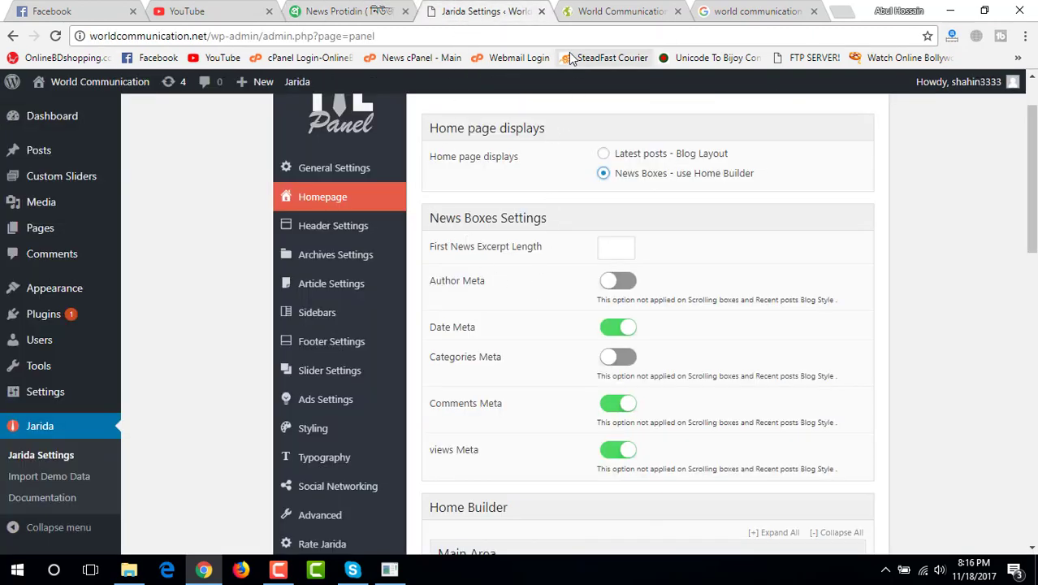
left_click(589, 13)
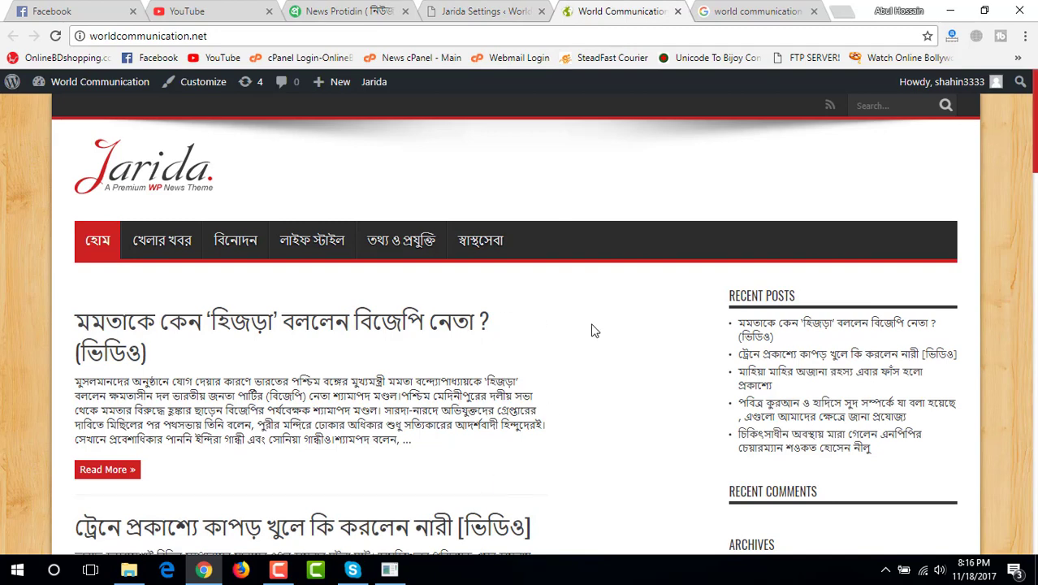
left_click(490, 9)
scroll(740, 256, "down", 2)
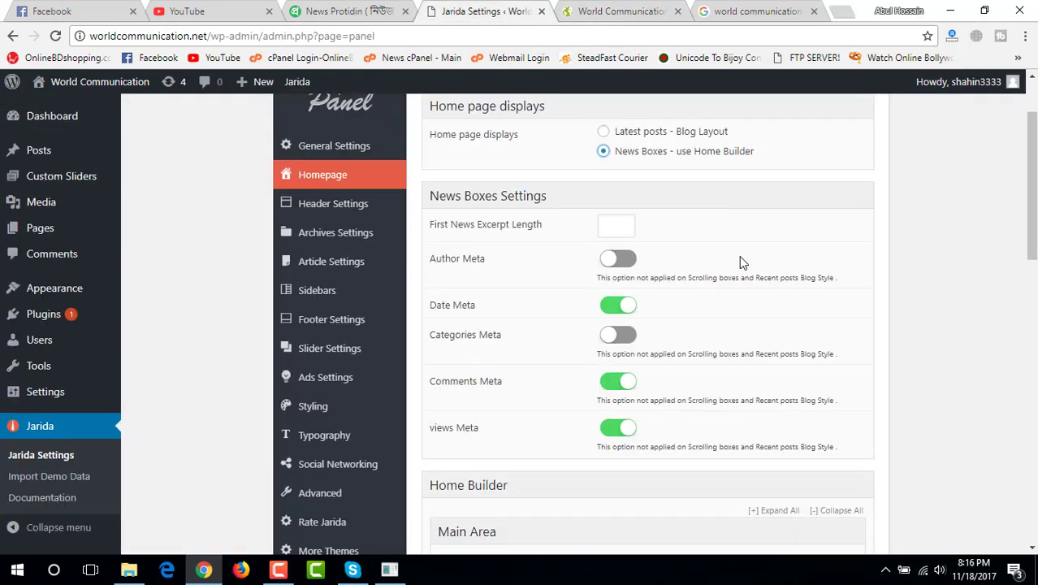
scroll(740, 257, "down", 1)
scroll(740, 256, "down", 8)
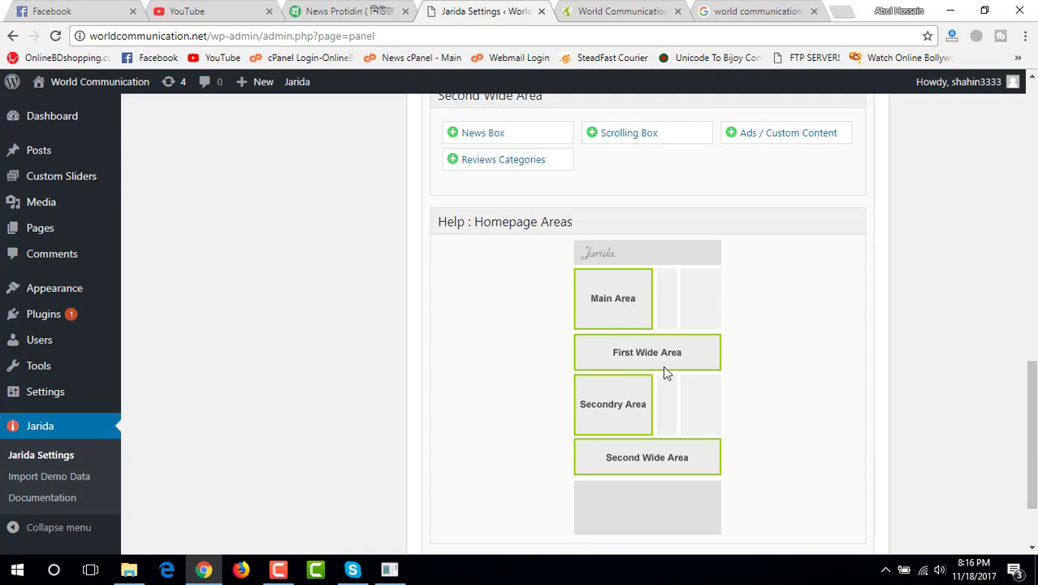
scroll(563, 369, "up", 5)
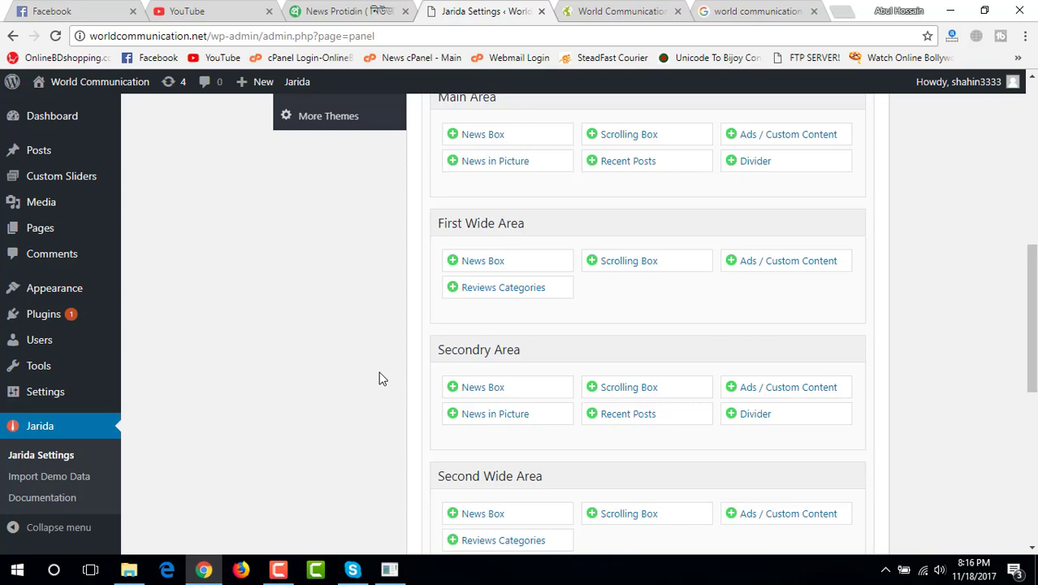
Step: In the Jarida Header Settings, set the Logo Setting to Custom Image Logo
scroll(382, 379, "up", 8)
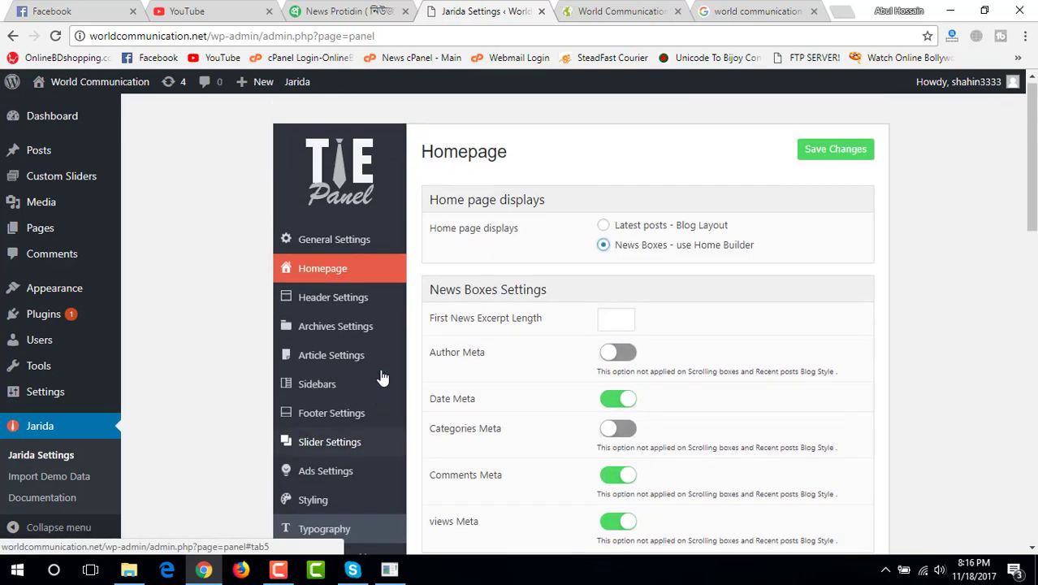
left_click(323, 305)
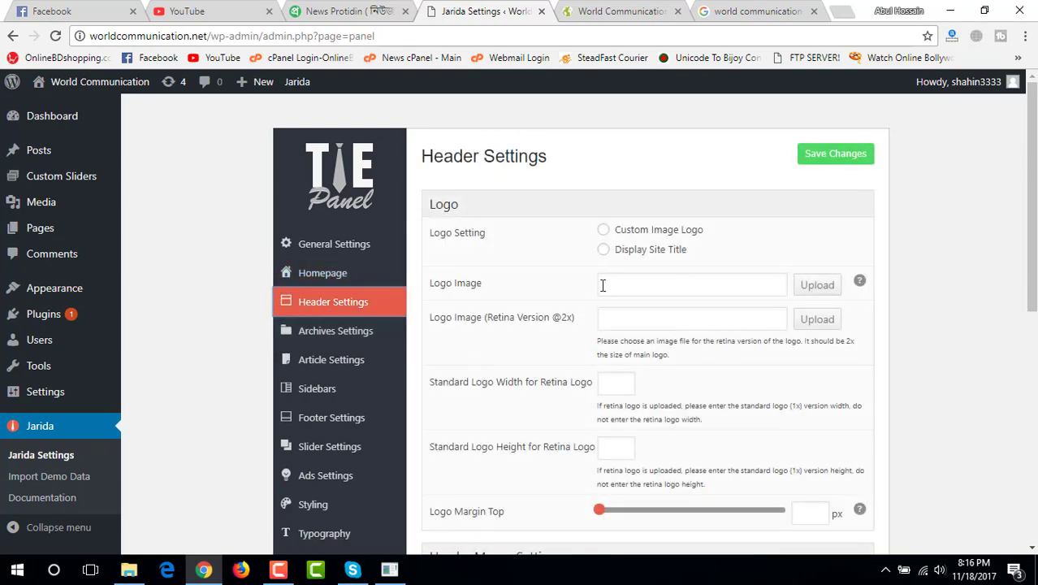
left_click(604, 230)
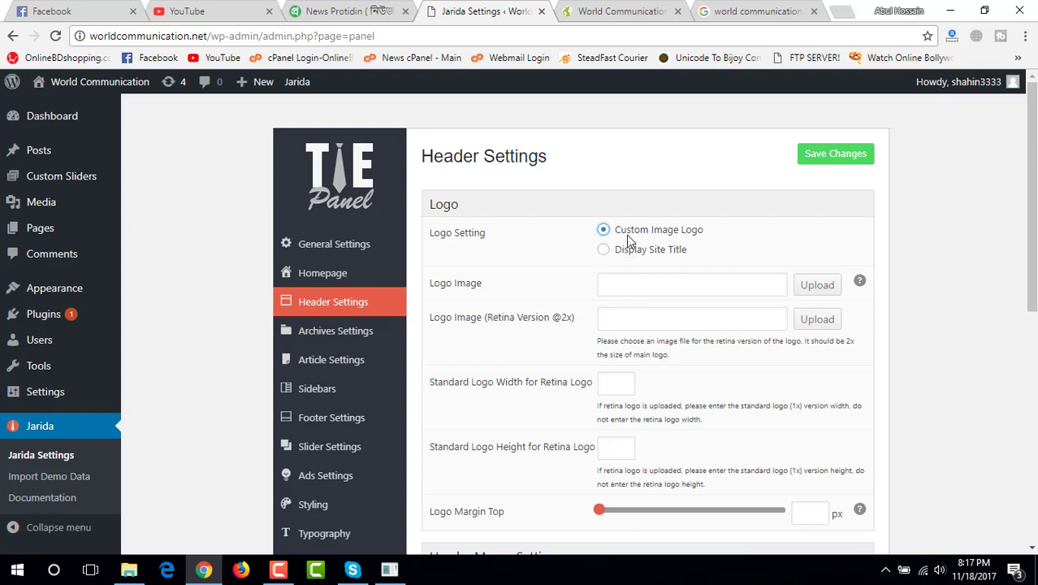
left_click(816, 291)
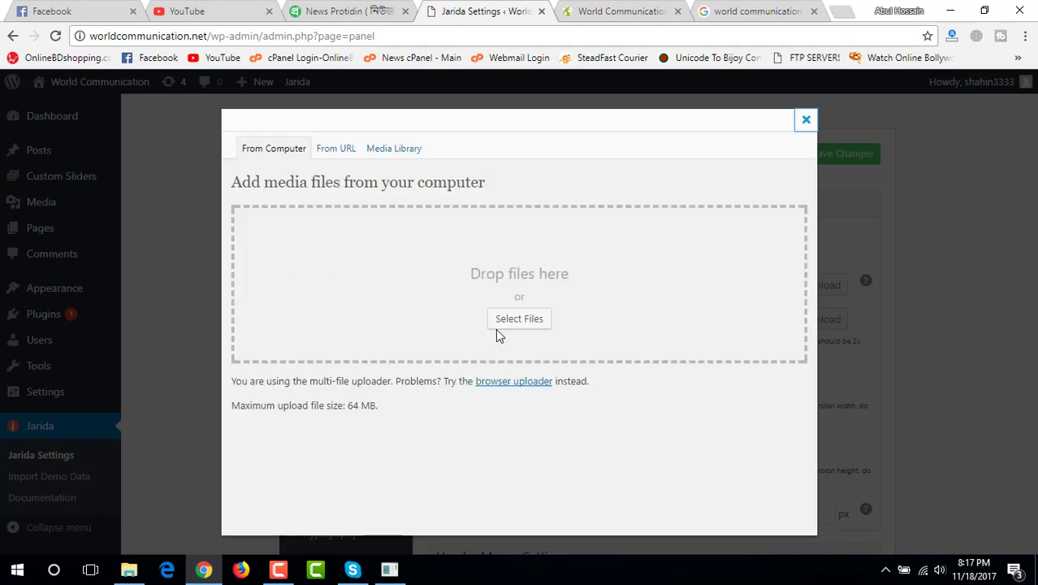
left_click(501, 321)
scroll(455, 212, "down", 3)
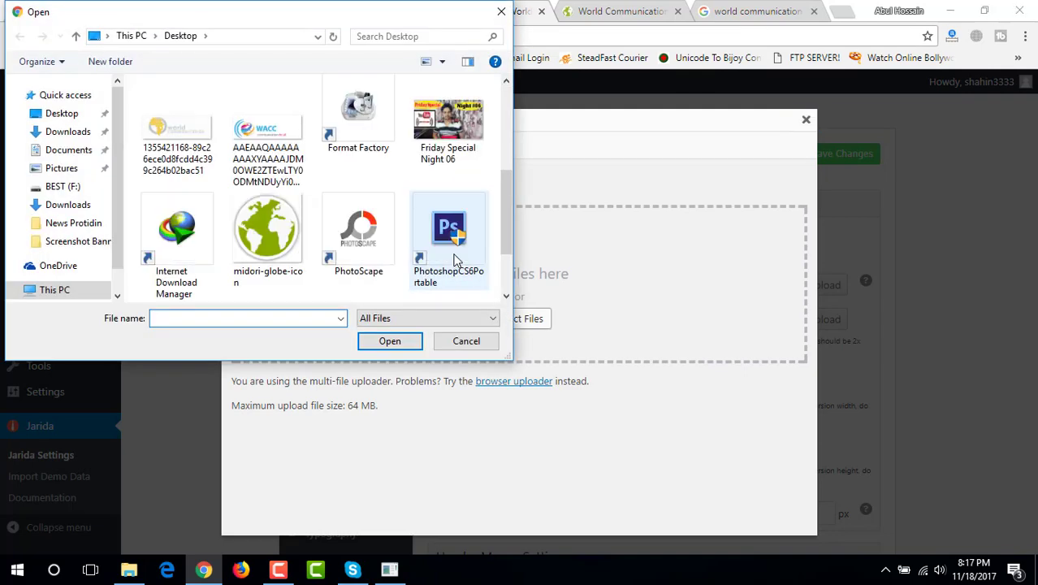
left_click(177, 134)
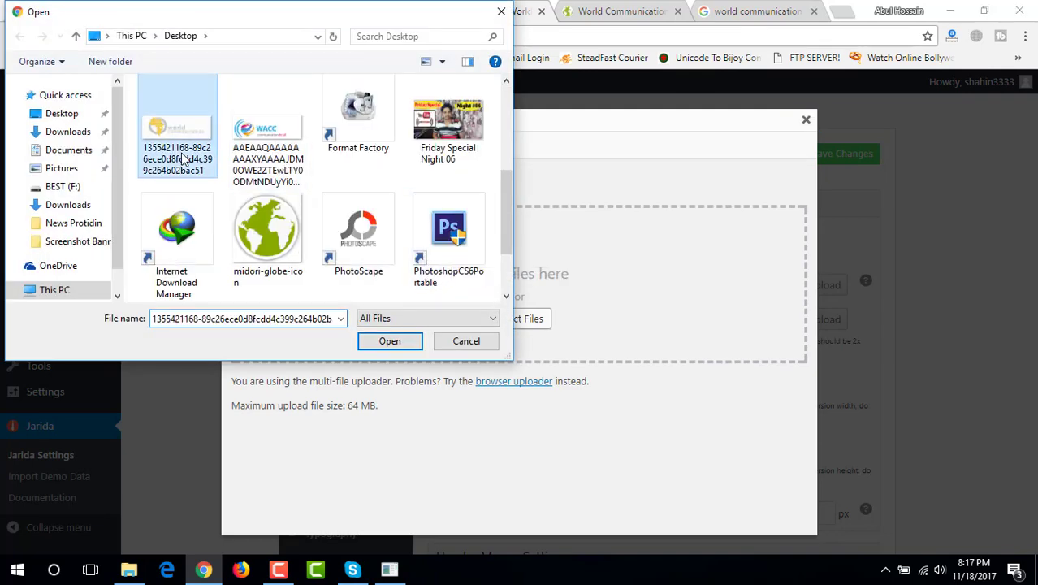
left_click(390, 340)
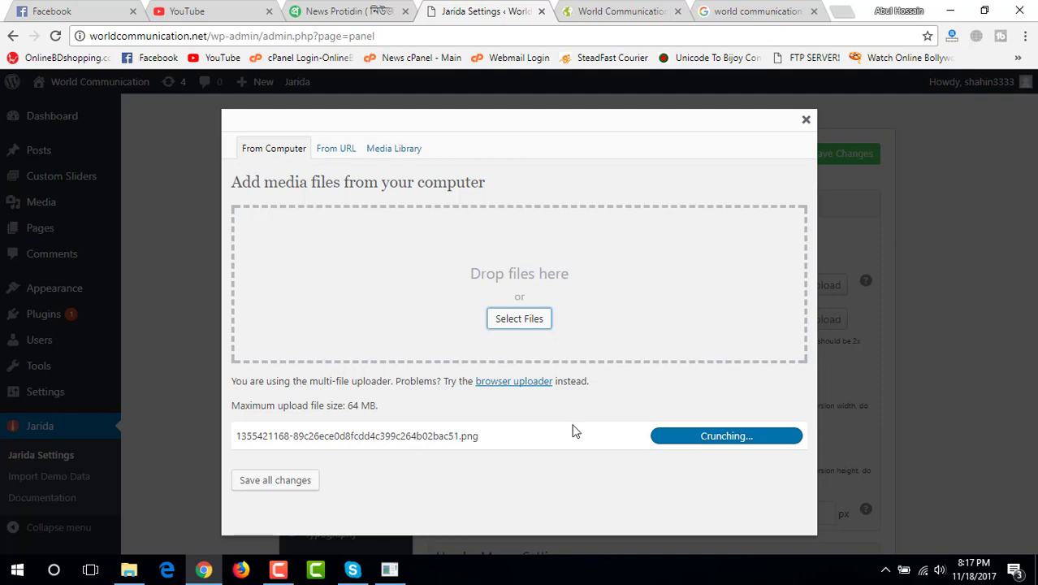
Step: Title the uploaded image "logo", link it to its file URL, and use it as the Logo Image
scroll(575, 429, "down", 6)
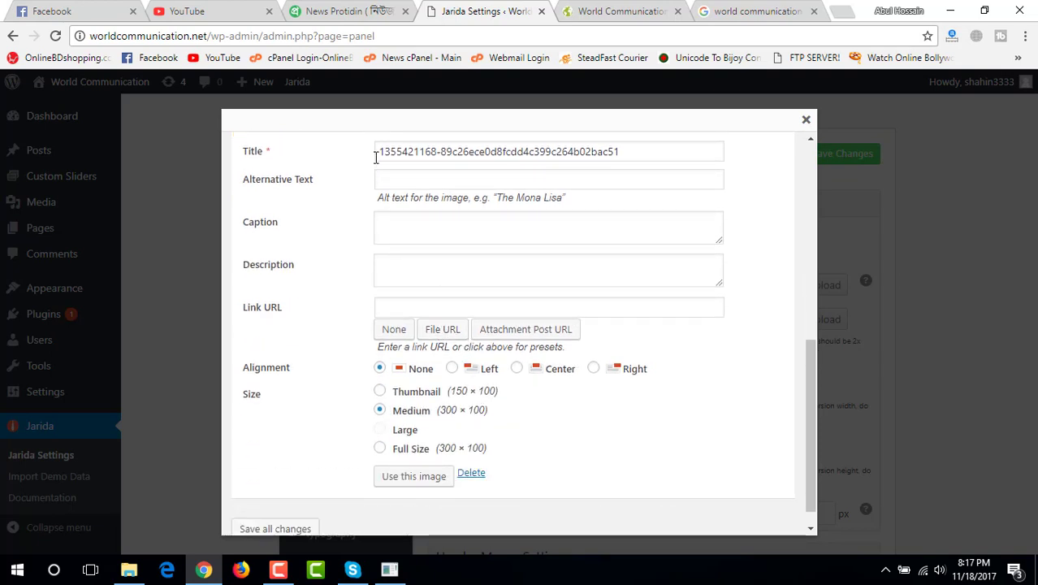
left_click_drag(380, 152, 649, 144)
type("l")
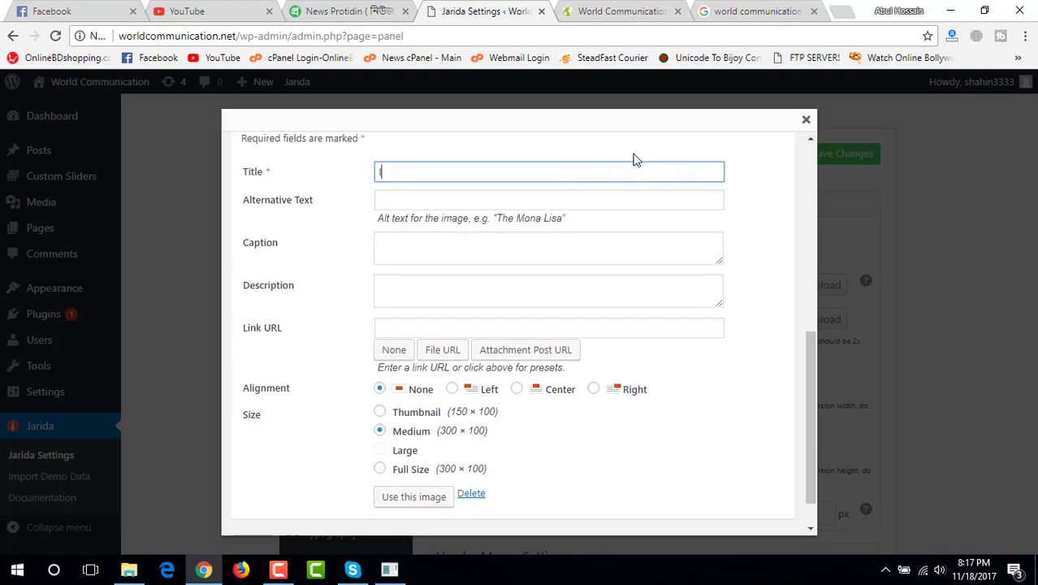
type("ogo")
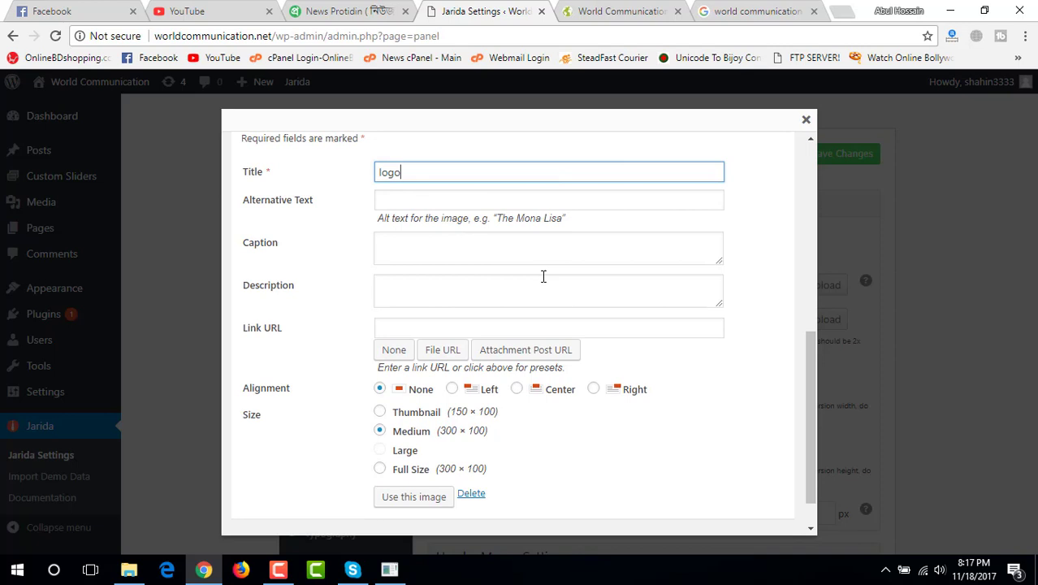
left_click(441, 351)
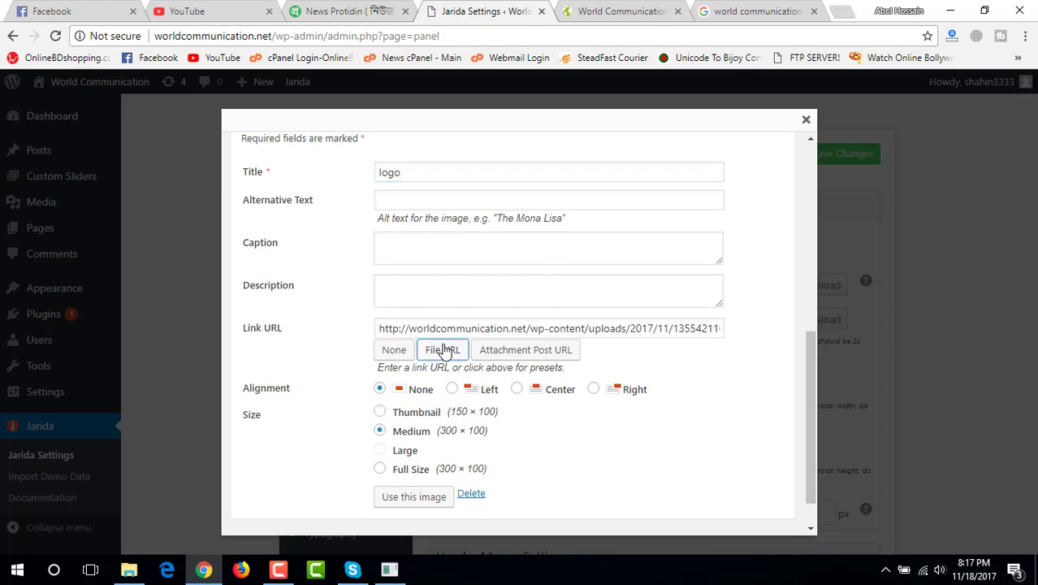
left_click(418, 498)
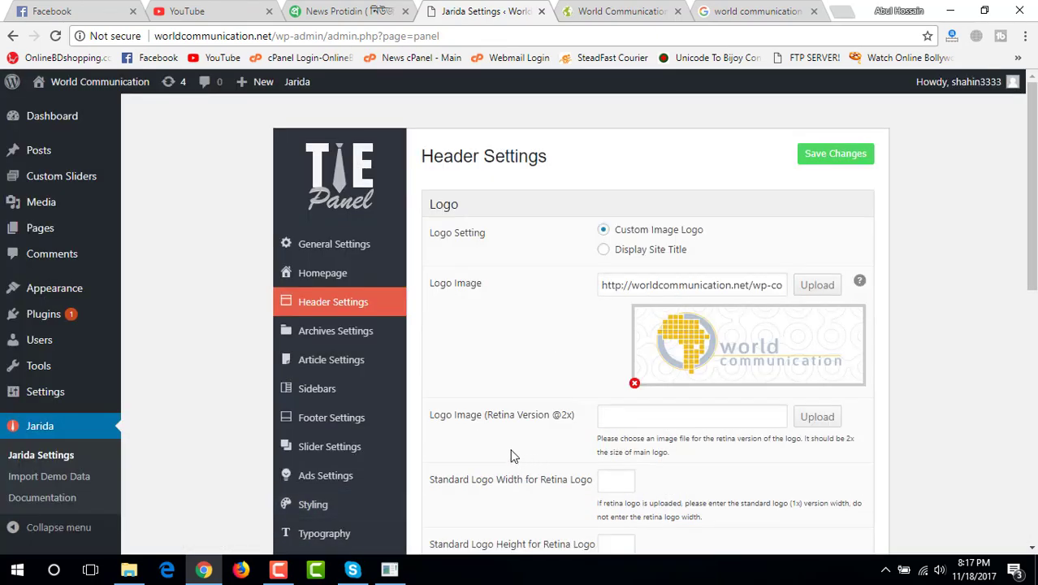
Step: Save the Header Settings and reload the World Communication homepage to check the logo
left_click(829, 157)
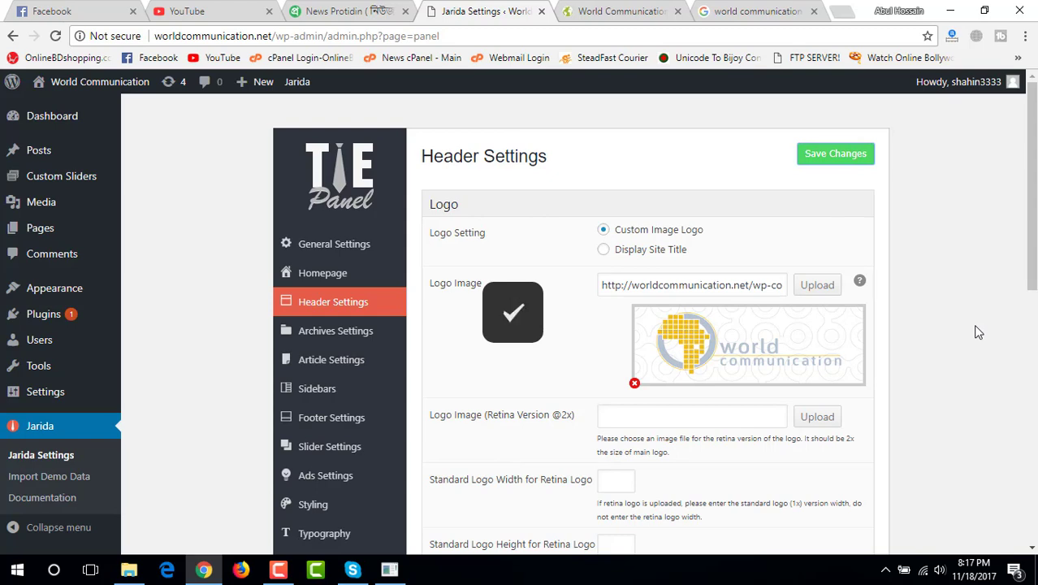
left_click(601, 11)
key("F5")
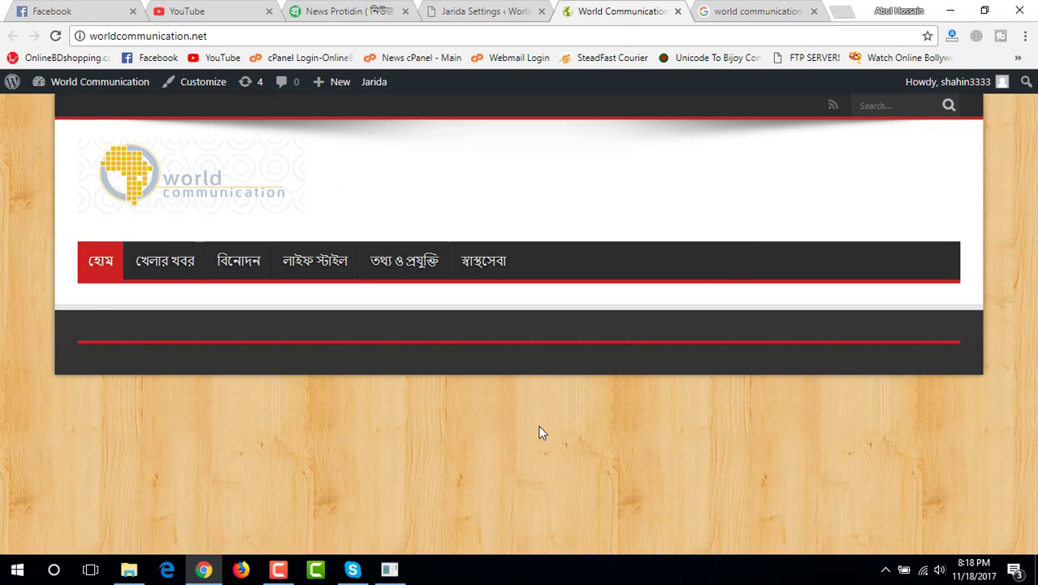
Step: Compare the logo, header and menu of the World Communication homepage with News Protidin and the Jarida Header Settings
left_click(485, 10)
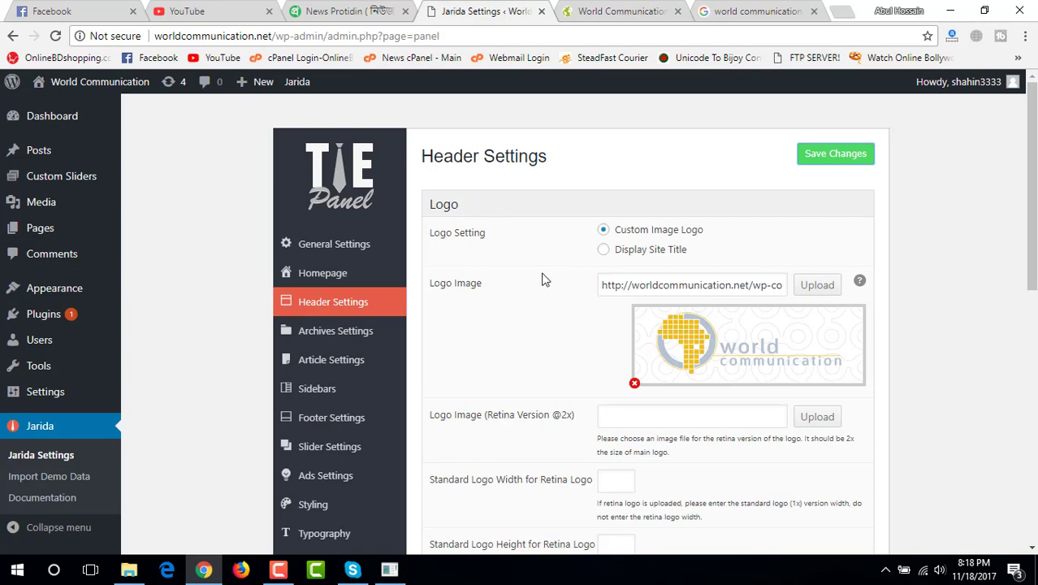
left_click(630, 10)
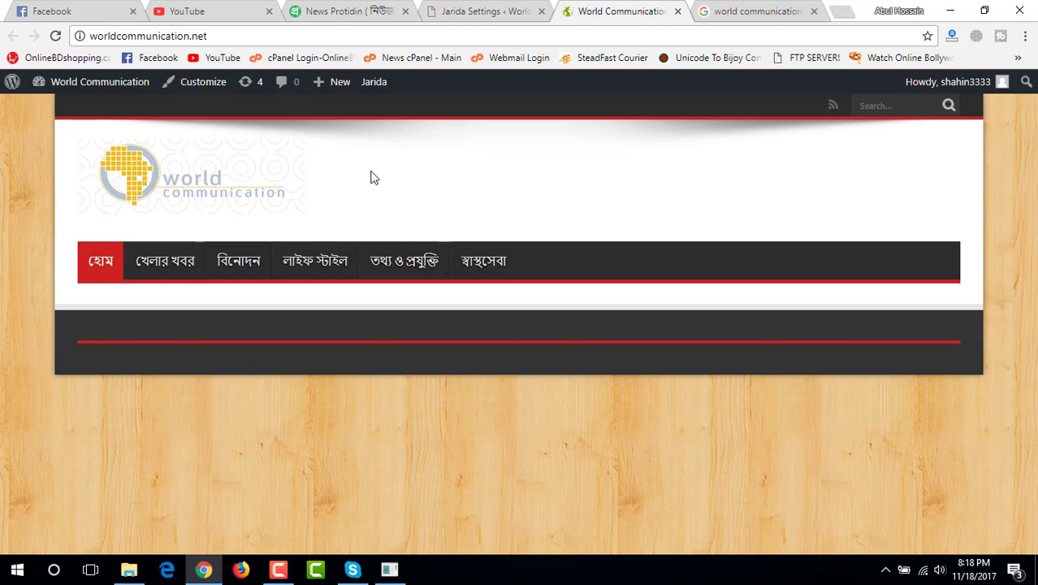
left_click(323, 9)
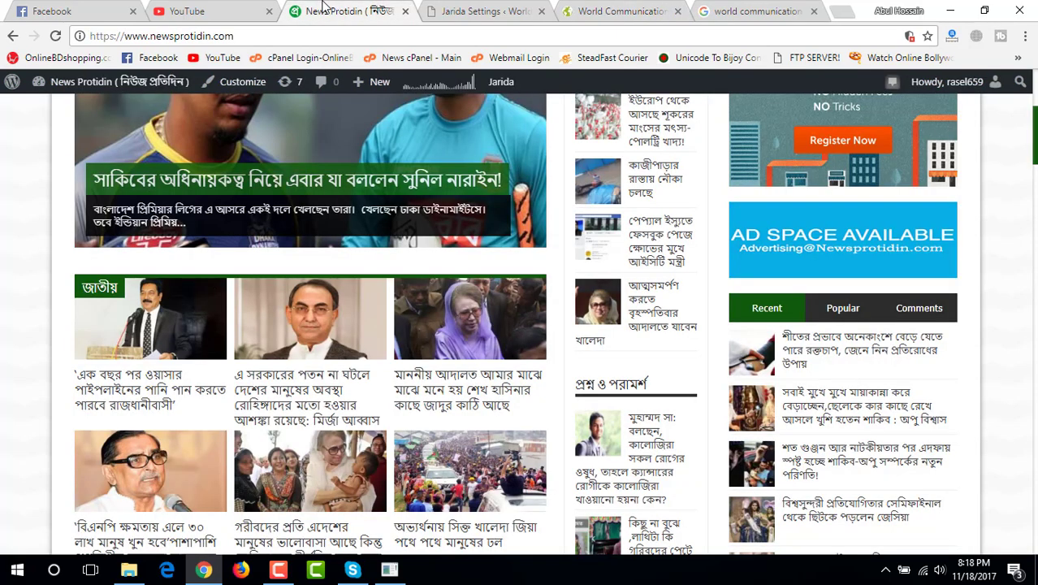
scroll(443, 244, "up", 5)
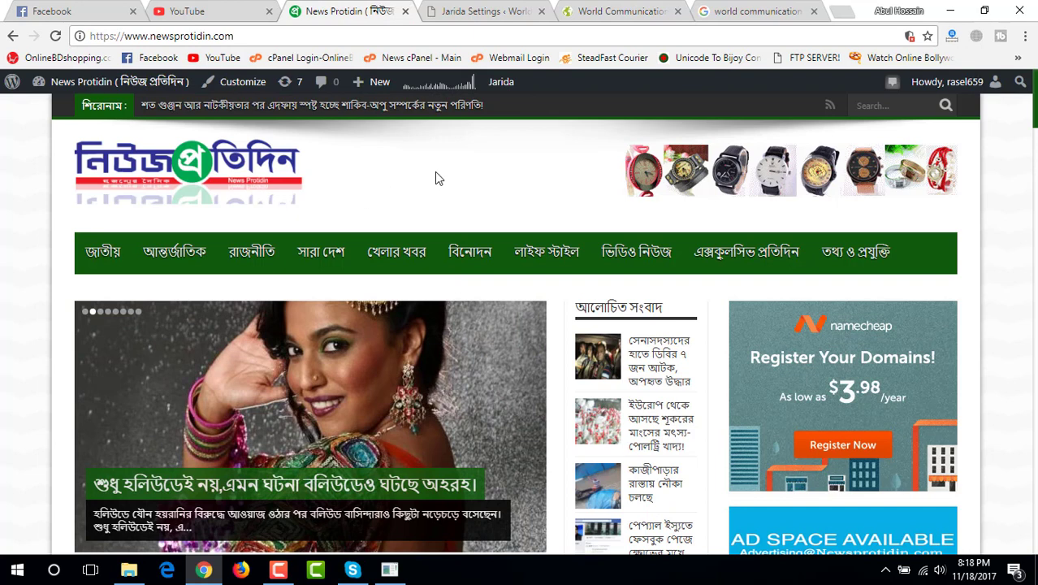
left_click(486, 10)
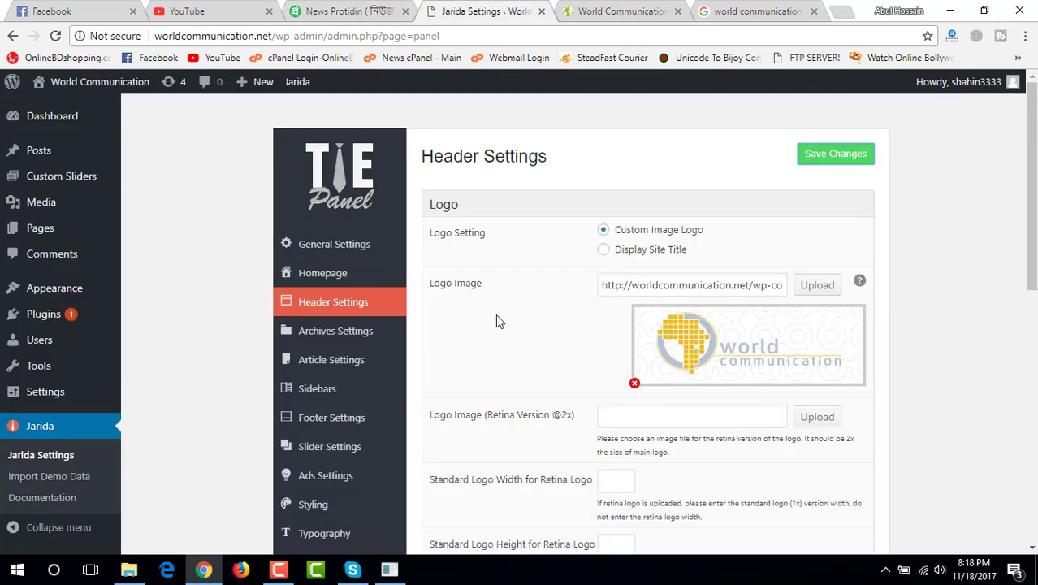
left_click(603, 9)
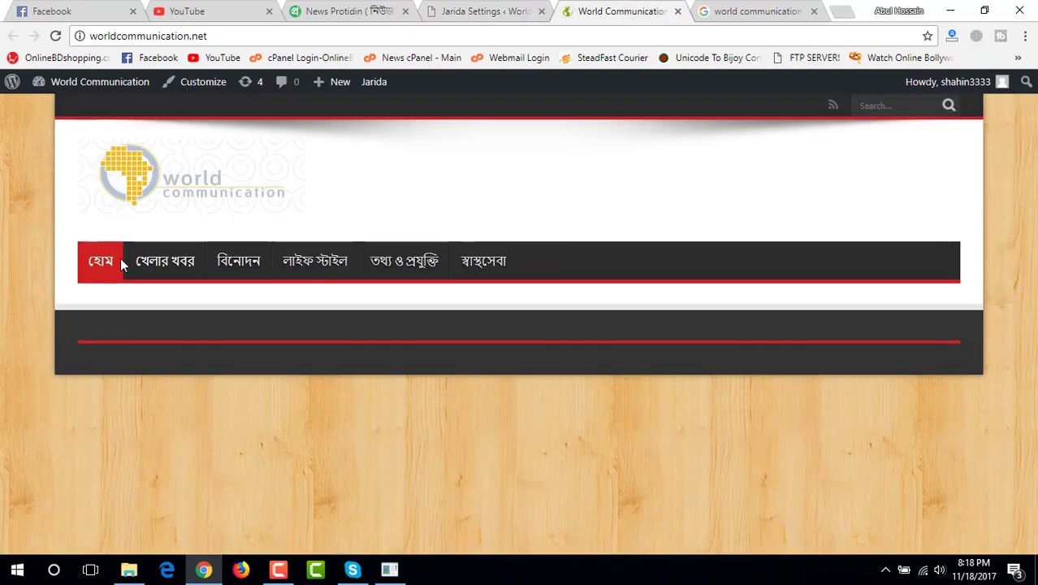
key("ctrl+3")
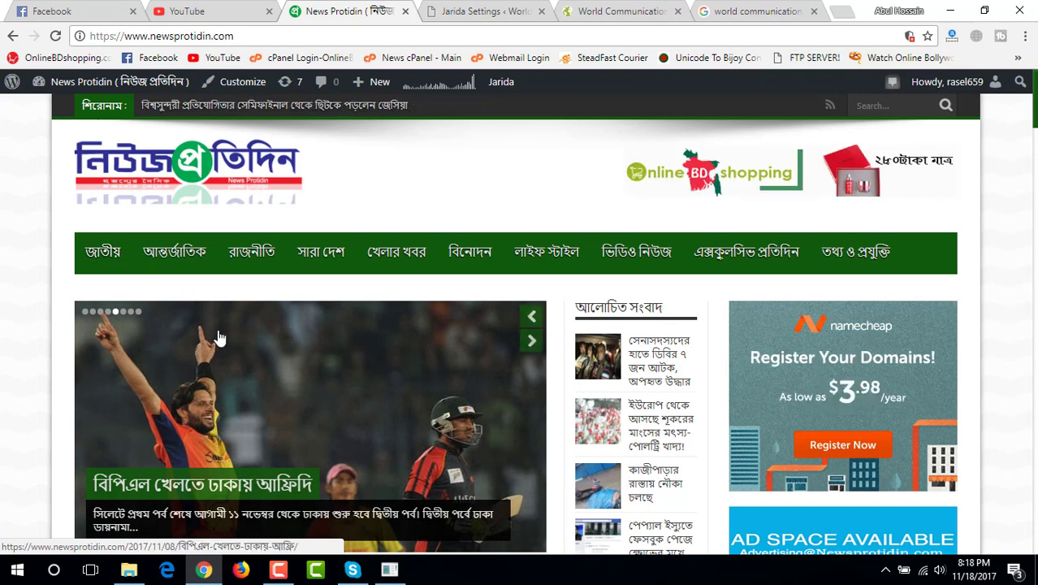
left_click(501, 12)
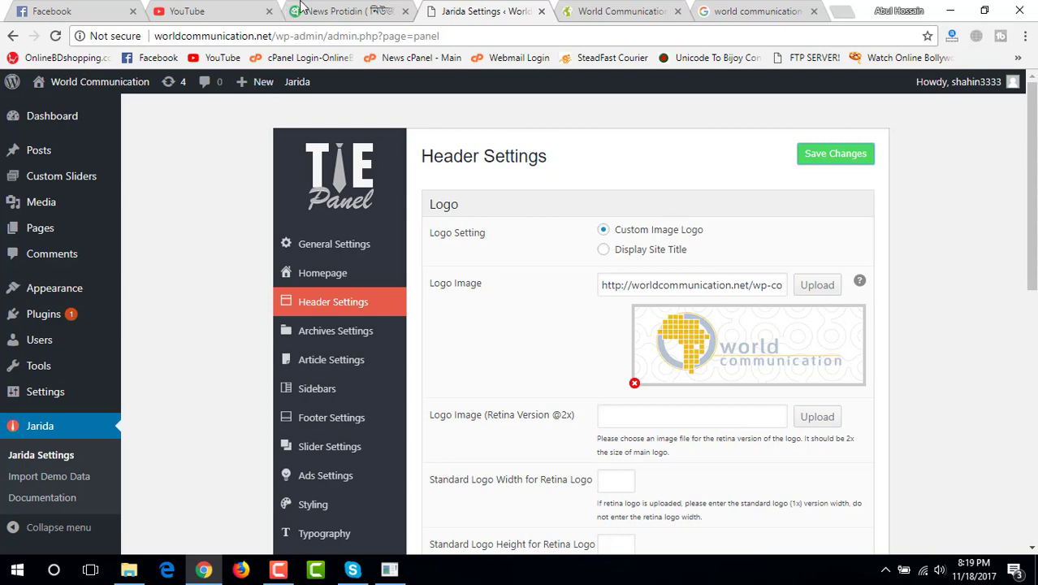
left_click(341, 10)
left_click(482, 11)
left_click(341, 10)
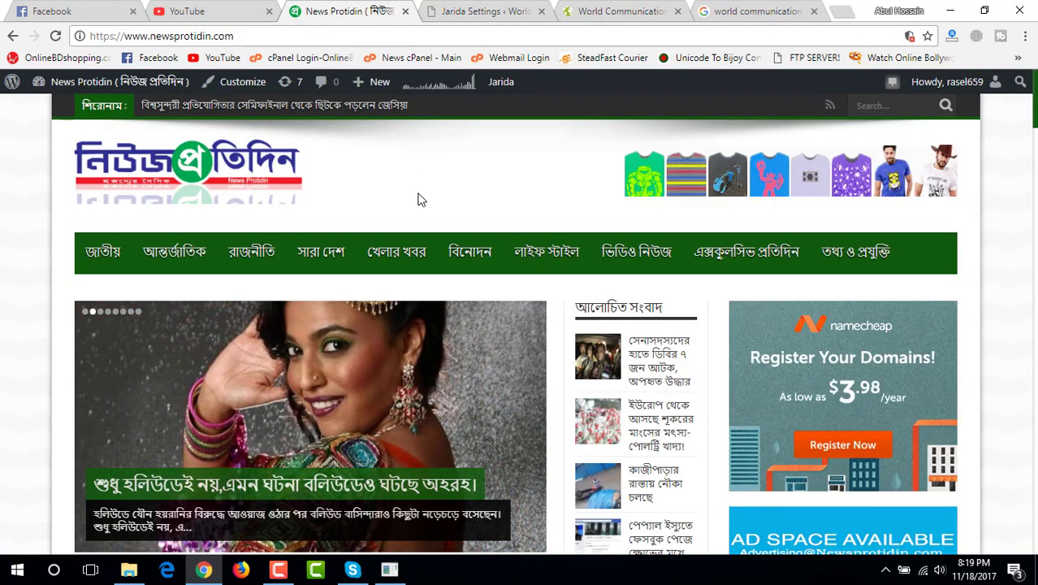
left_click(494, 10)
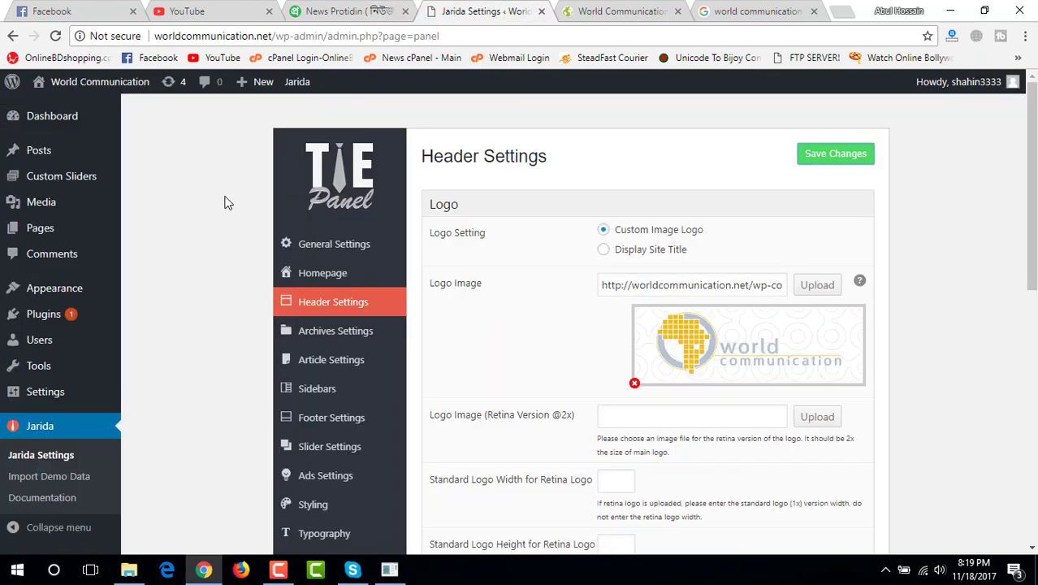
Step: Open the World Communication post Categories page and review its category list against the News Protidin menu
mouse_move(27, 153)
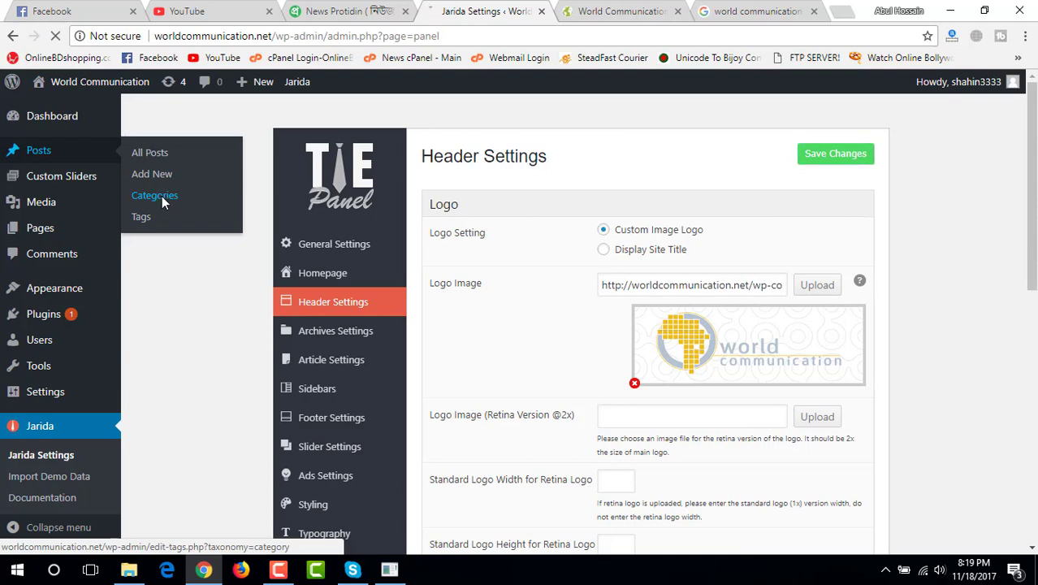
left_click(162, 196)
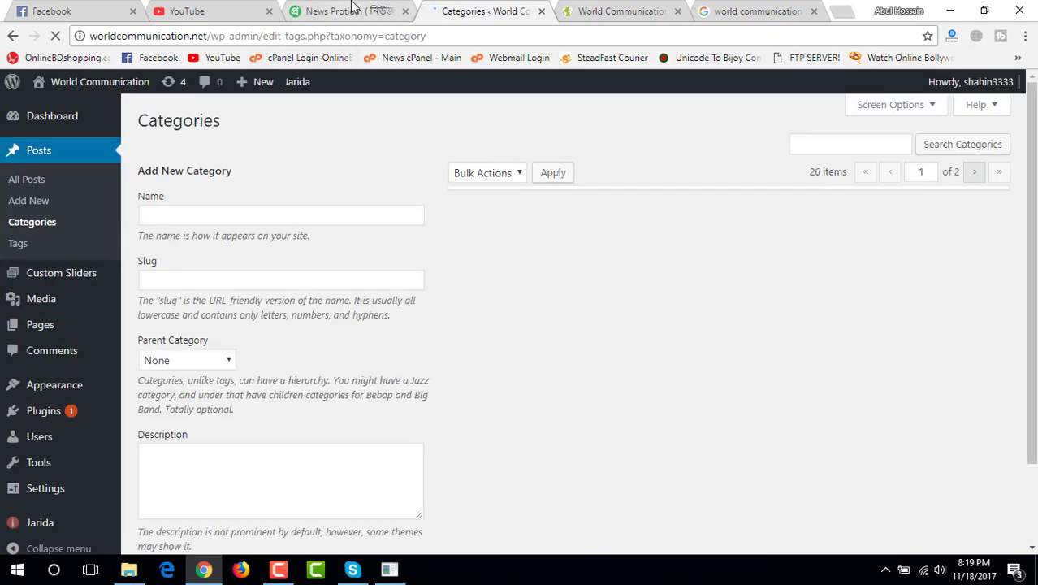
left_click(354, 10)
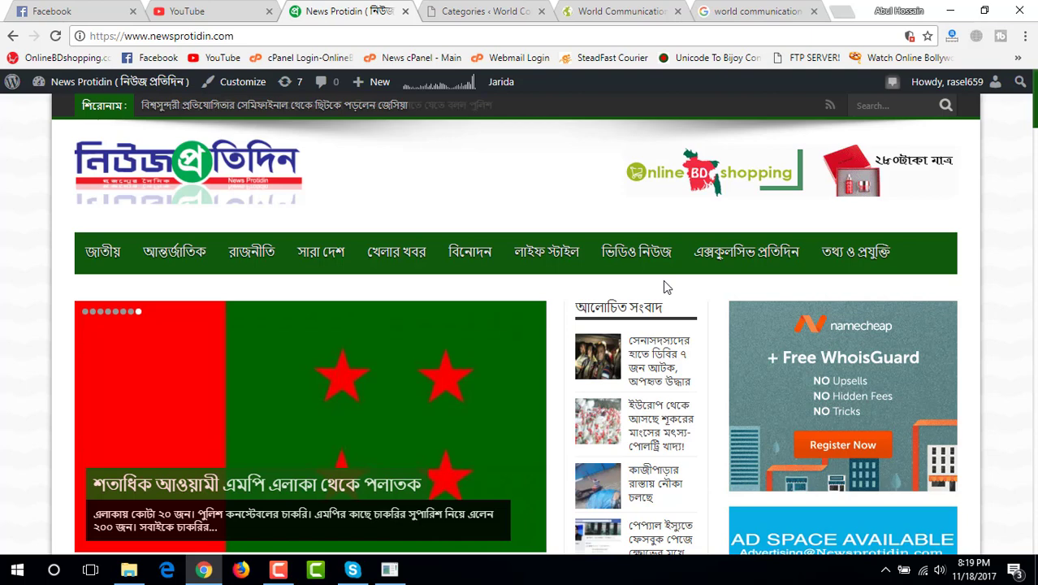
left_click(487, 10)
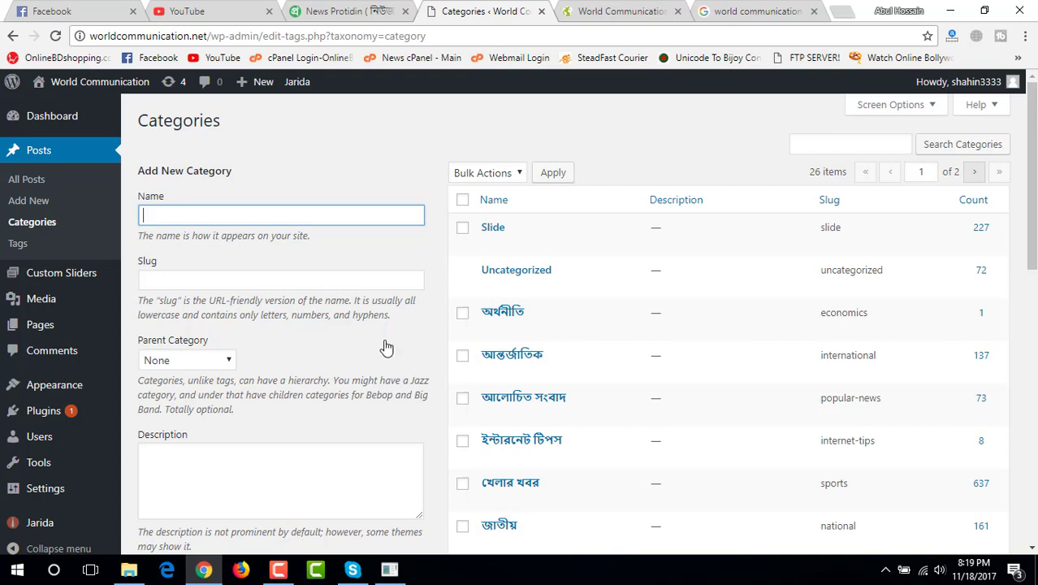
scroll(388, 349, "down", 1)
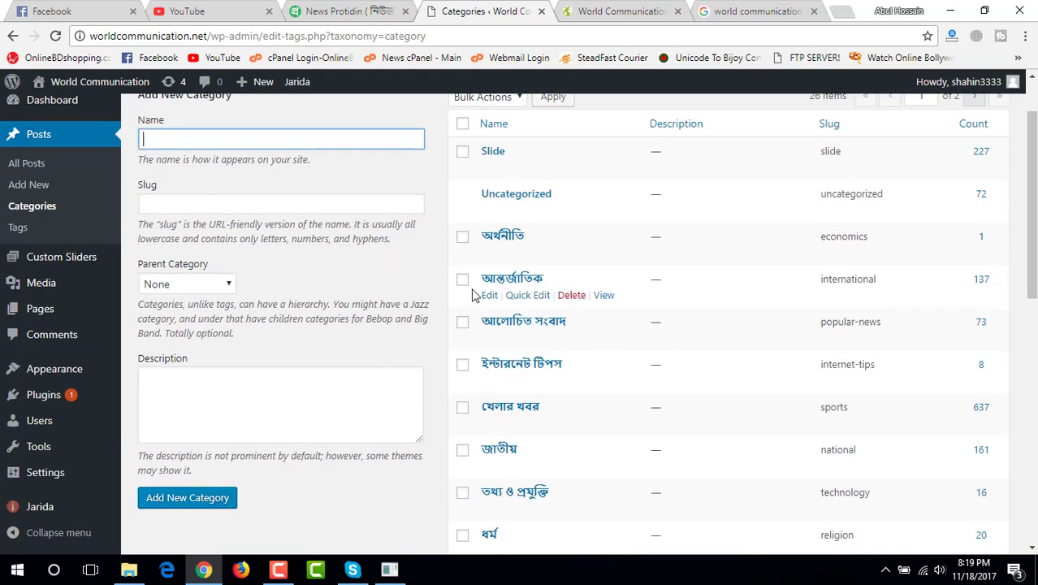
scroll(476, 296, "down", 5)
scroll(476, 296, "up", 6)
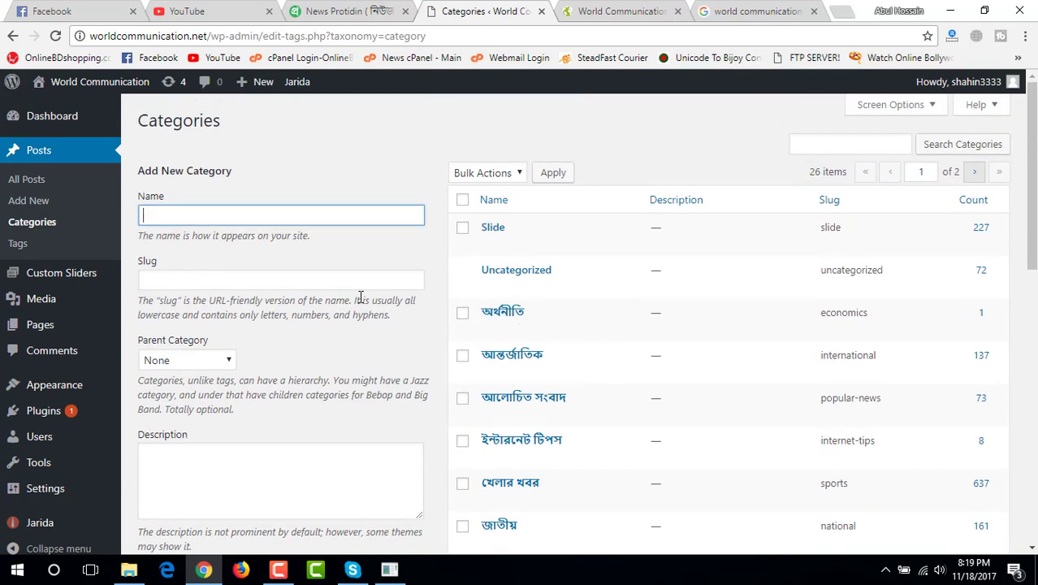
Step: Enter "মোবাইল ফোন" in Bangla as the name of a new post category
left_click(238, 214)
key("alt+shift")
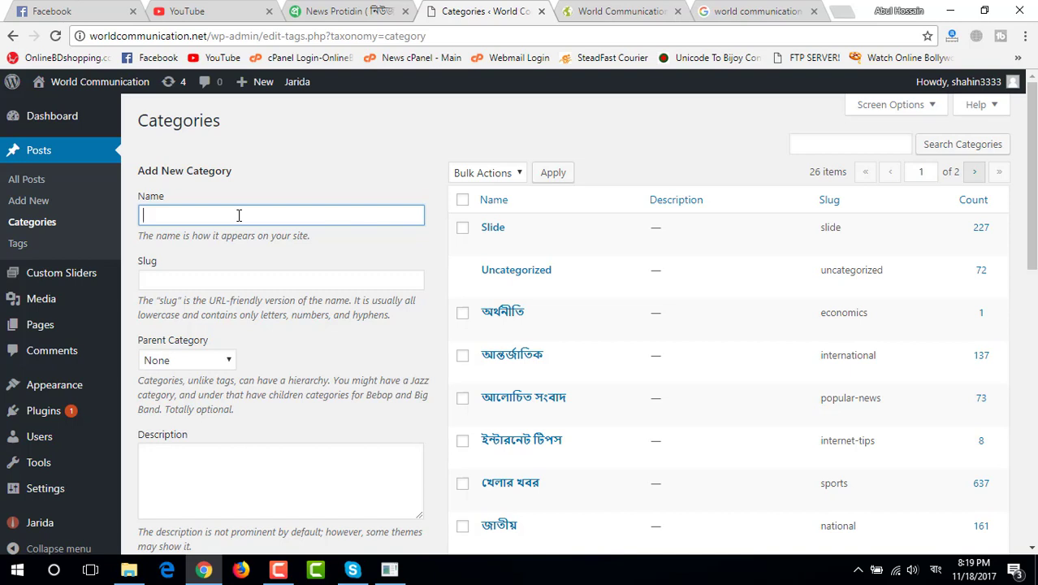
type("mobai")
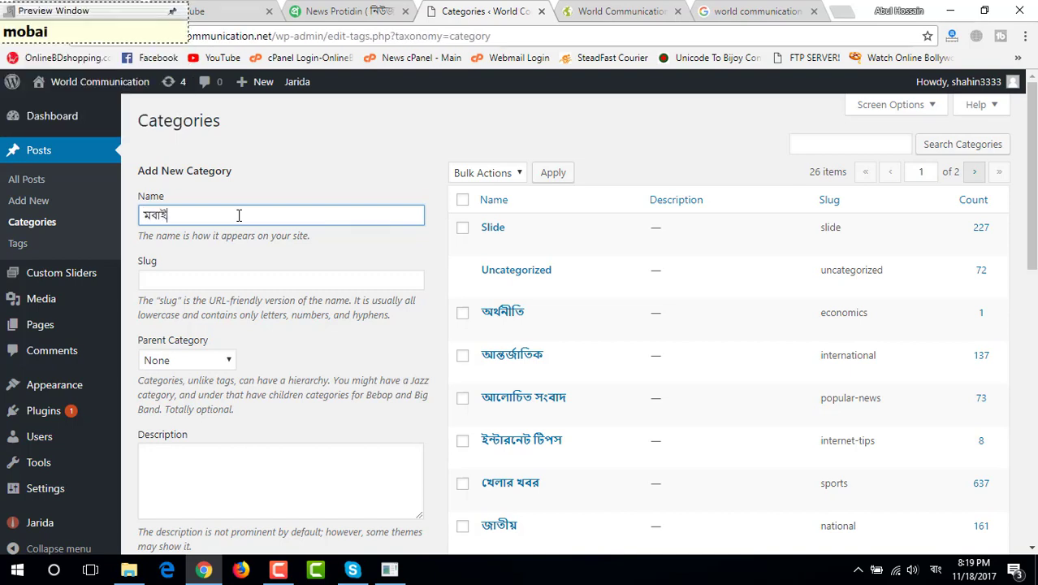
type("l")
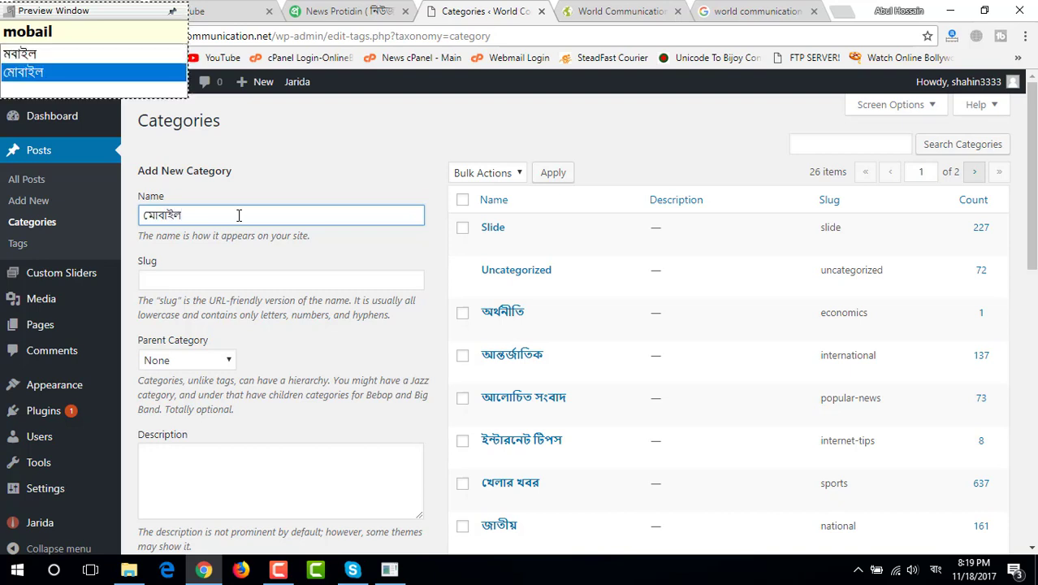
type(" phon")
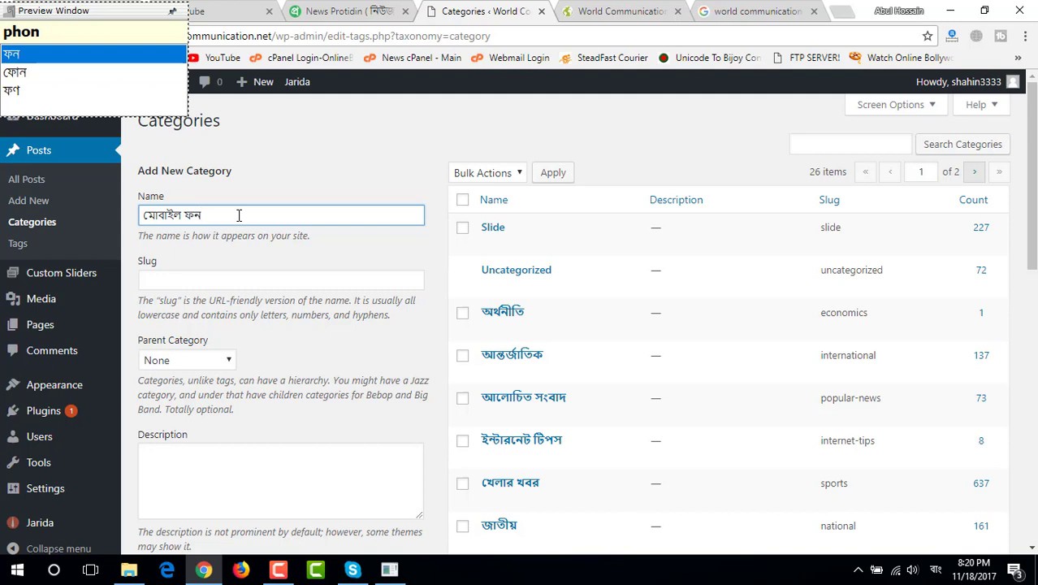
key("Down")
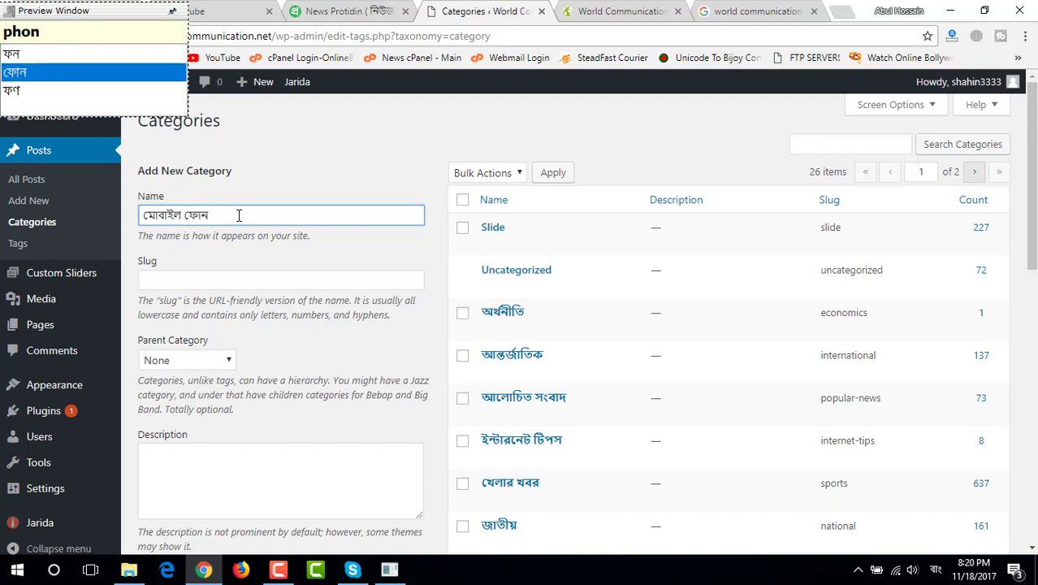
key("F12")
Step: Set the new category's slug to "mobile phone" in English
key("Tab")
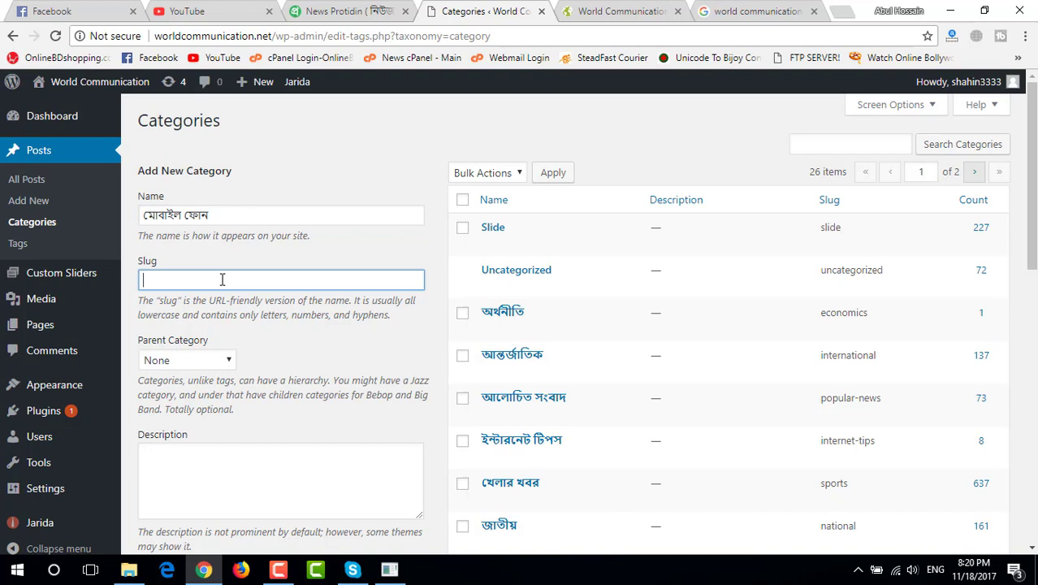
key("F12")
type("m")
key("BackSpace")
key("F12")
type("mobile phone")
Step: Review the Parent Category options, leave the parent as None, and add the new category
scroll(231, 277, "down", 1)
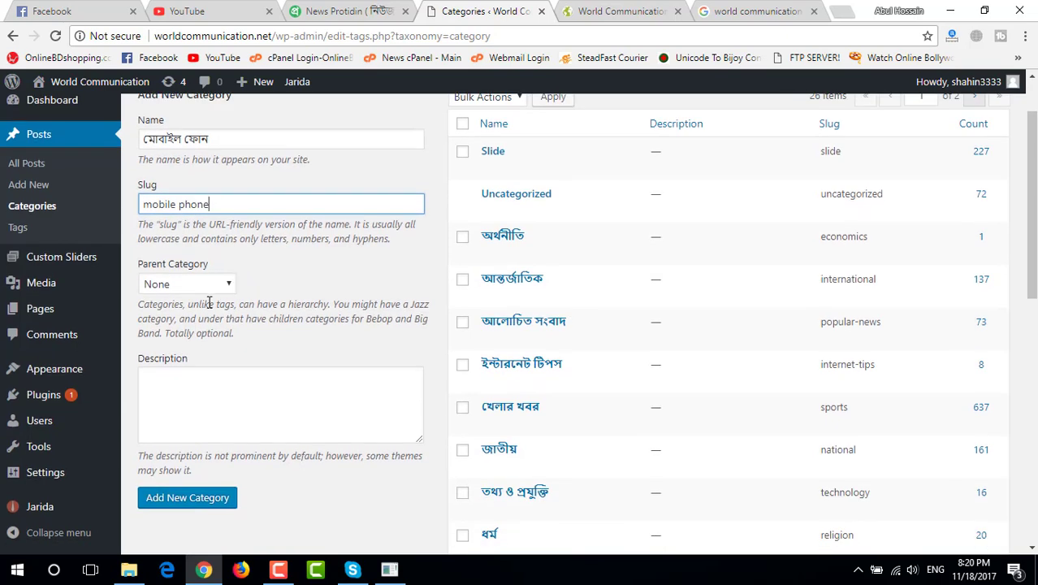
left_click(215, 286)
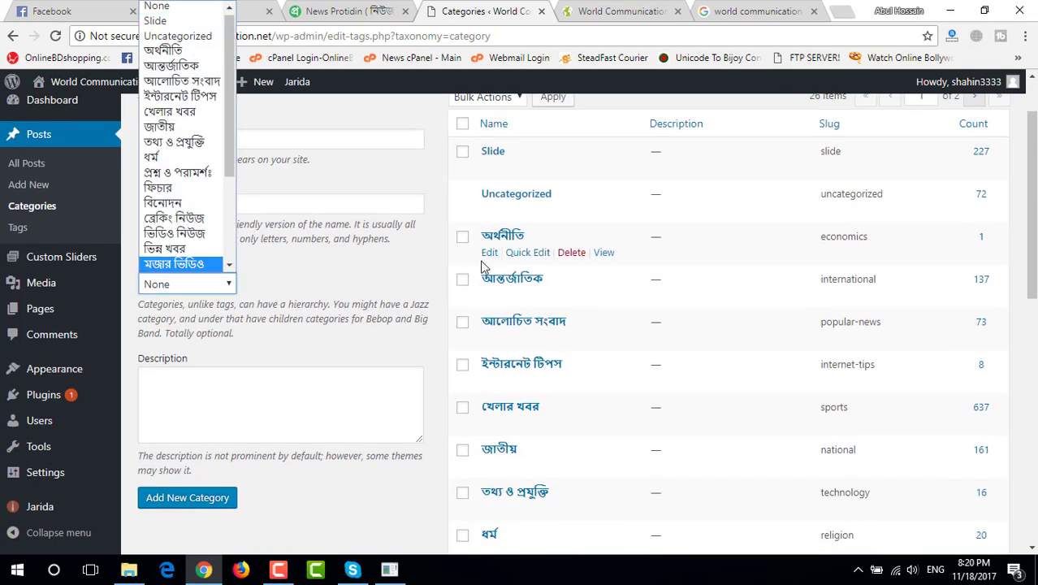
left_click(273, 258)
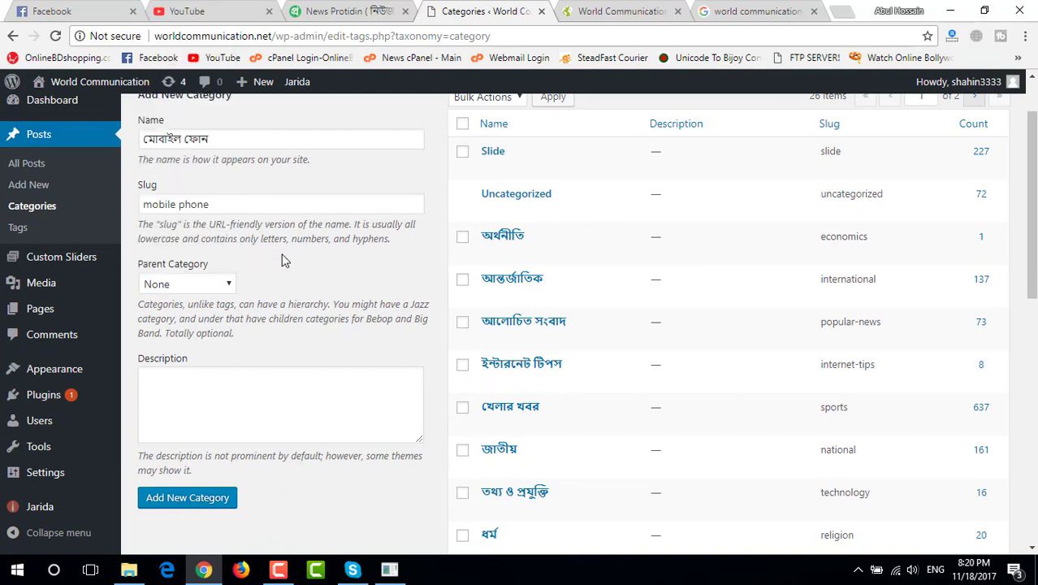
scroll(299, 280, "up", 1)
scroll(301, 365, "down", 1)
left_click(213, 503)
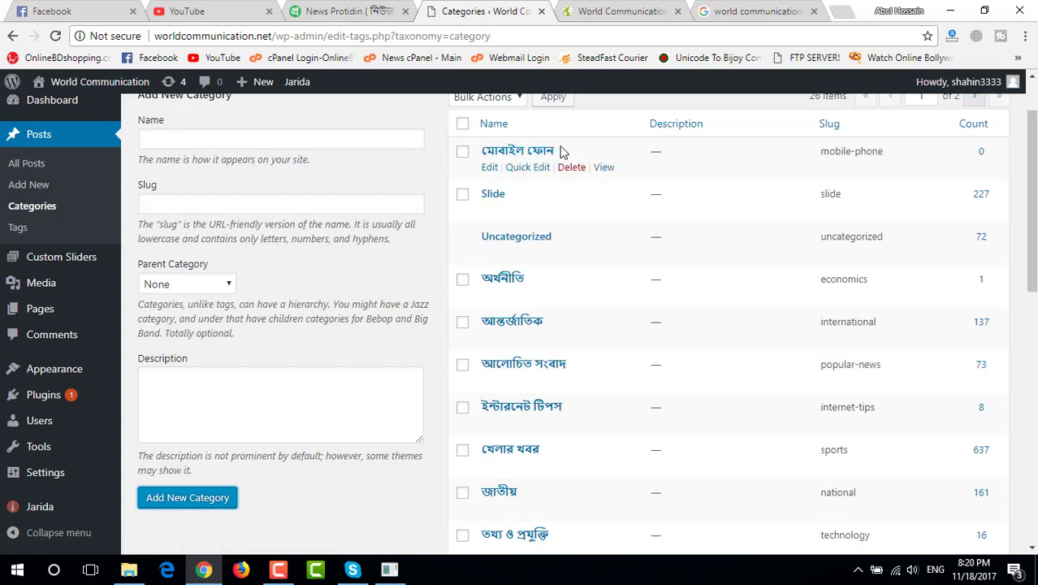
Step: Review the new "মোবাইল ফোন" entry and the rest of the category list against the News Protidin menu
left_click_drag(563, 152, 484, 151)
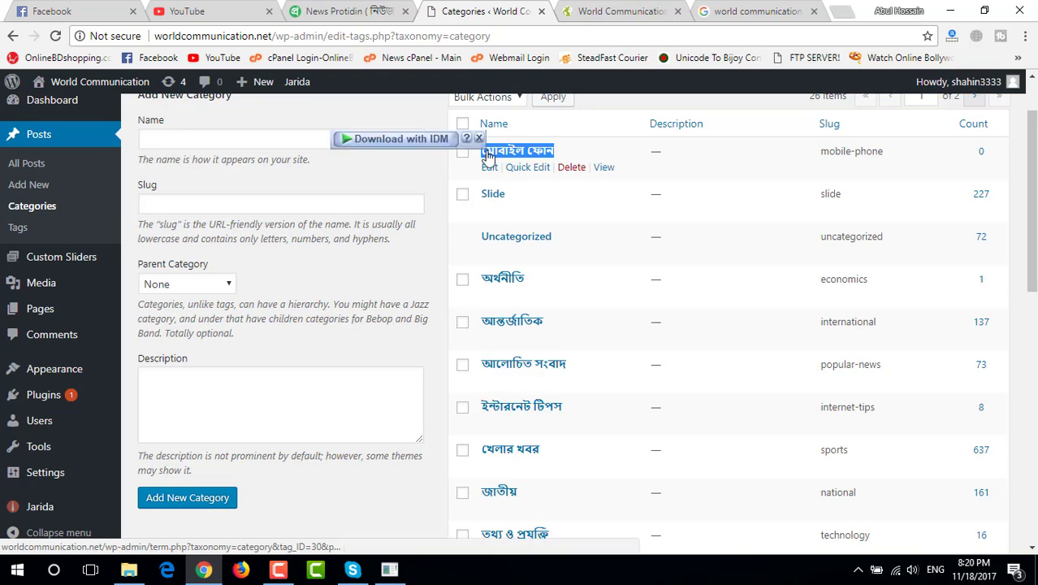
scroll(484, 279, "down", 2)
scroll(480, 282, "up", 4)
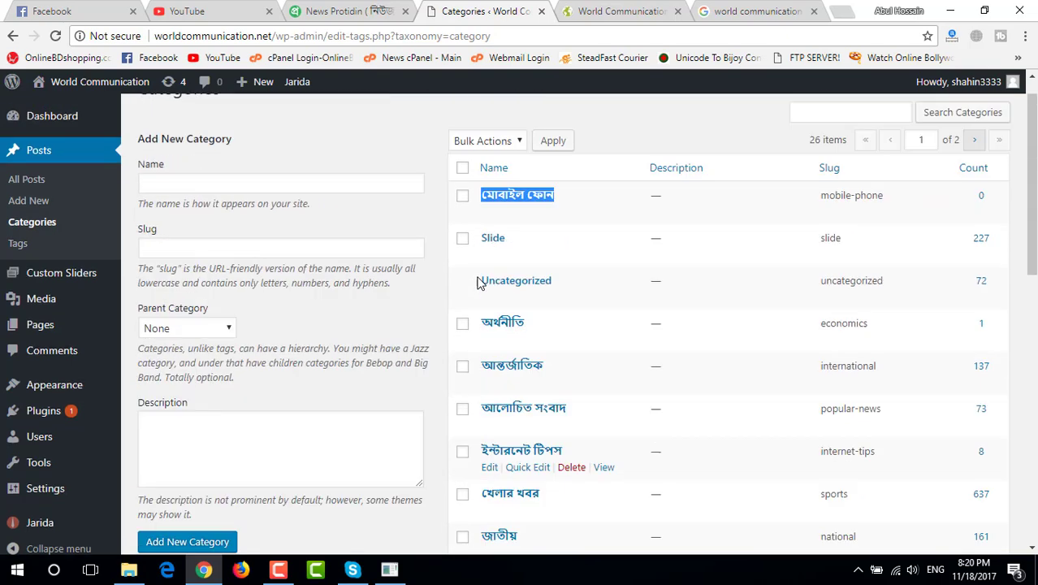
scroll(429, 318, "down", 2)
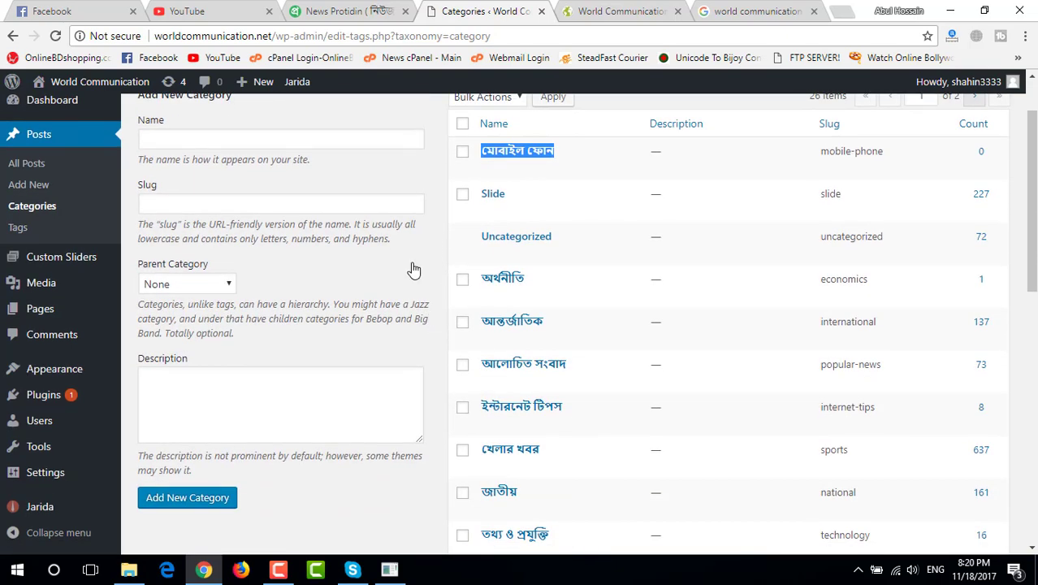
scroll(455, 322, "down", 4)
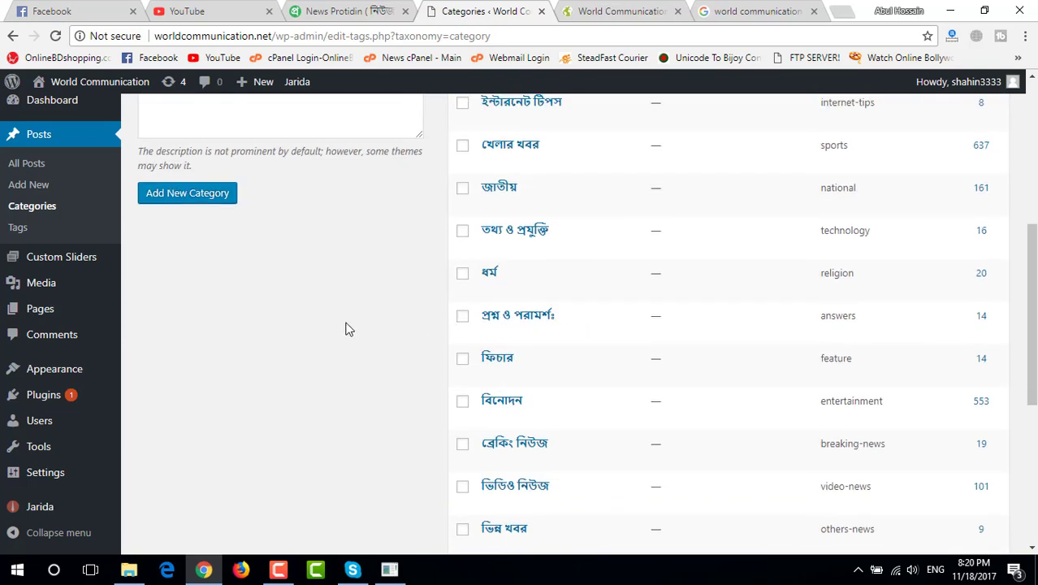
left_click(341, 12)
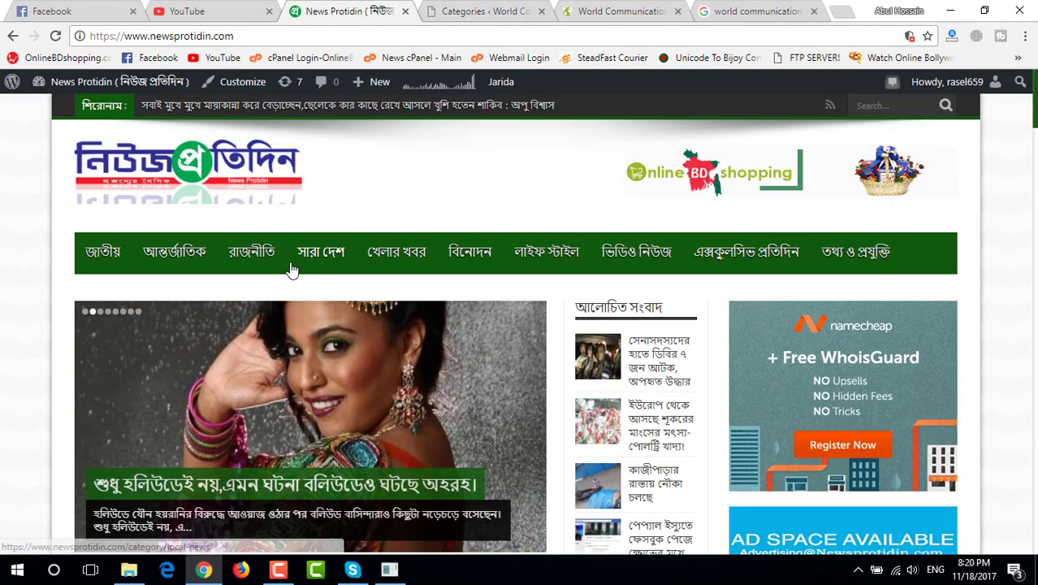
left_click(475, 6)
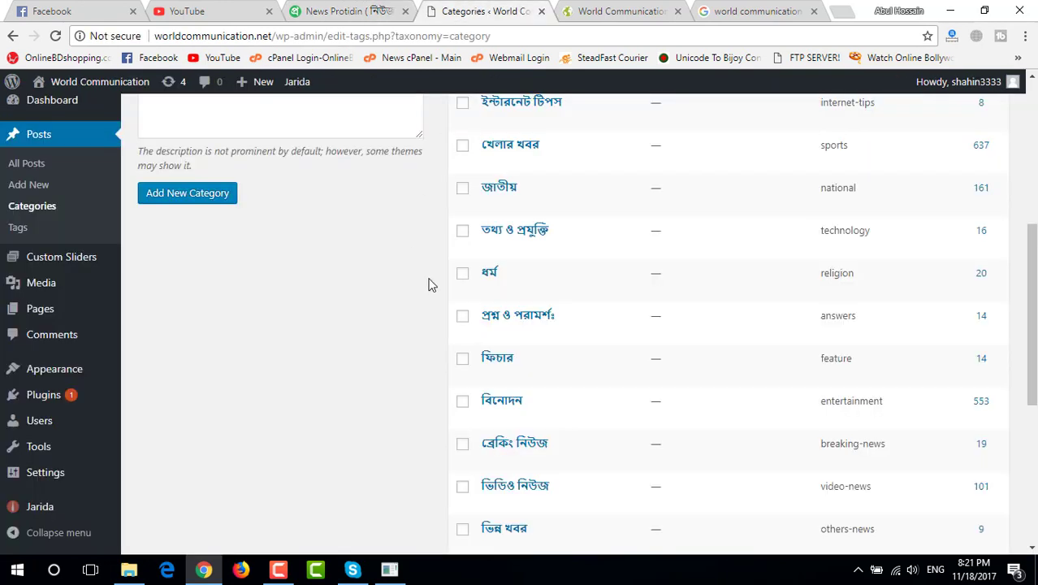
Step: Open the Menus page of World Communication and create a new menu named "Top Menu"
mouse_move(67, 379)
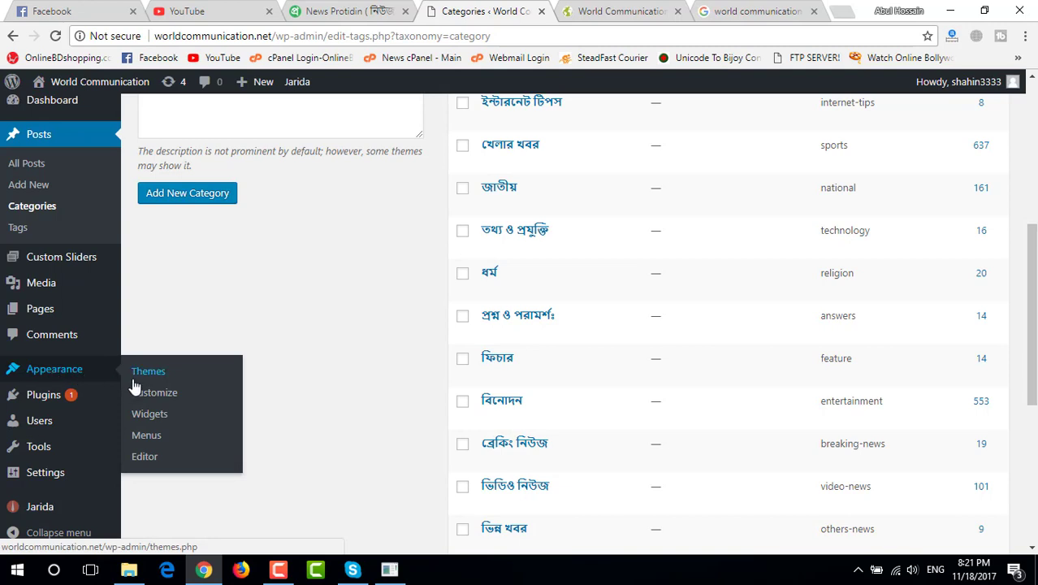
left_click(147, 439)
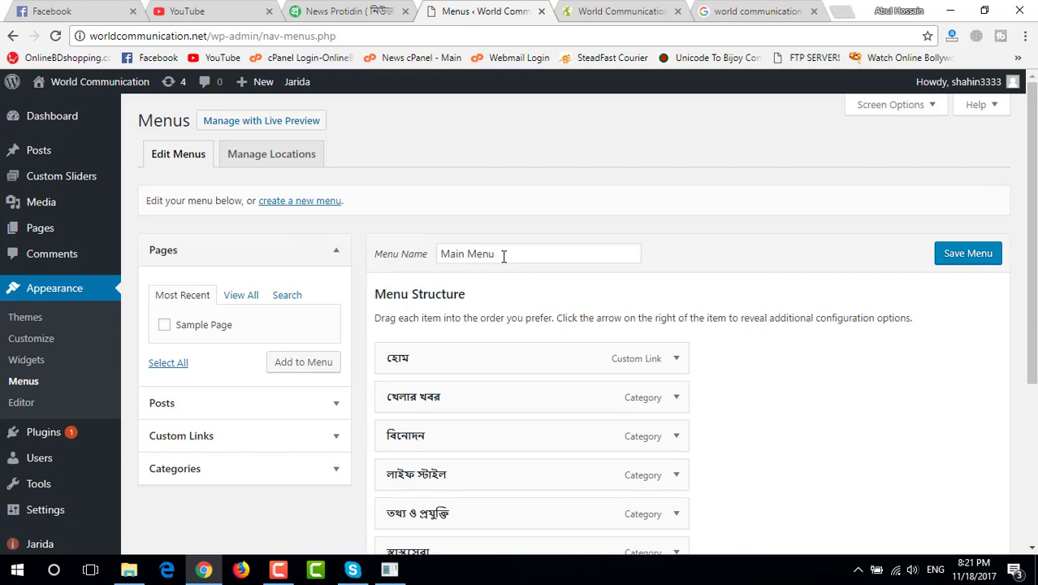
left_click(305, 207)
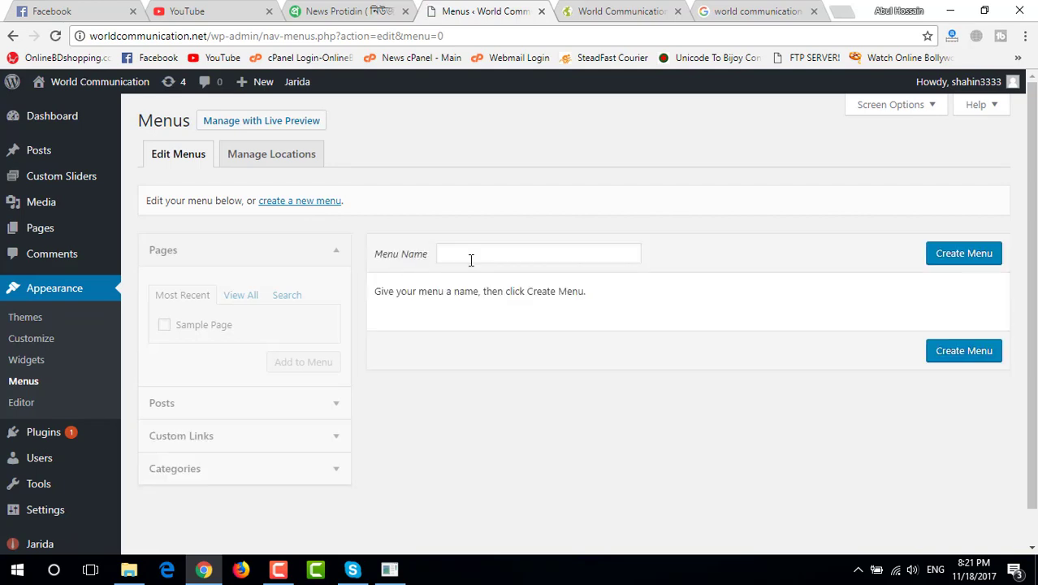
left_click(467, 257)
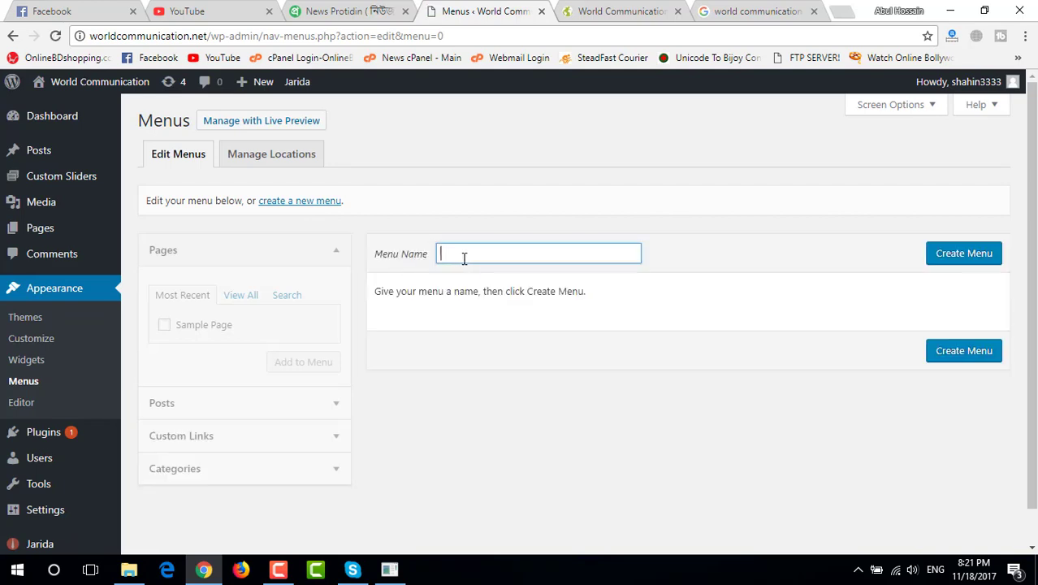
type("To")
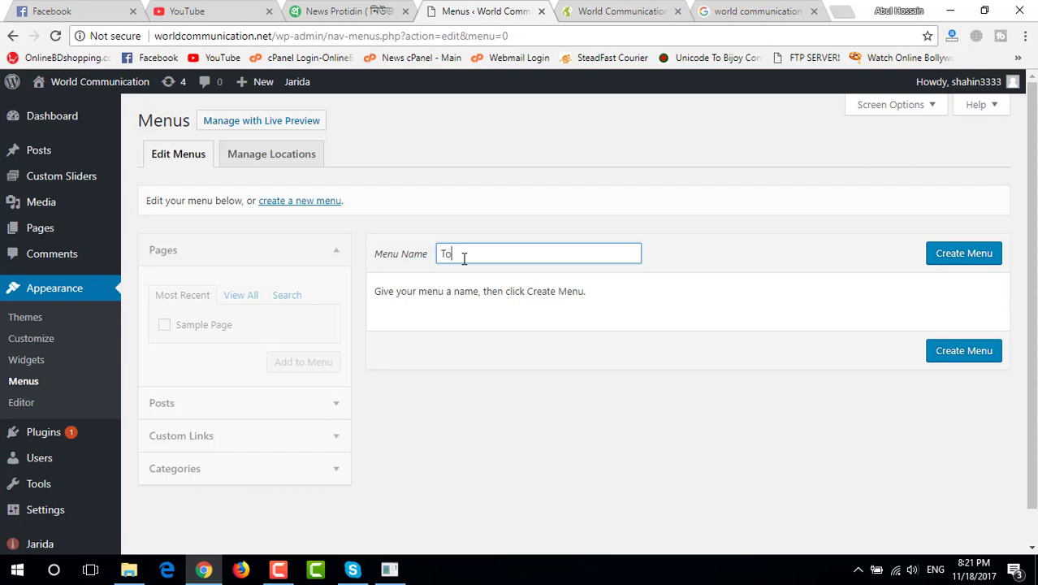
type("p Menu")
left_click(947, 266)
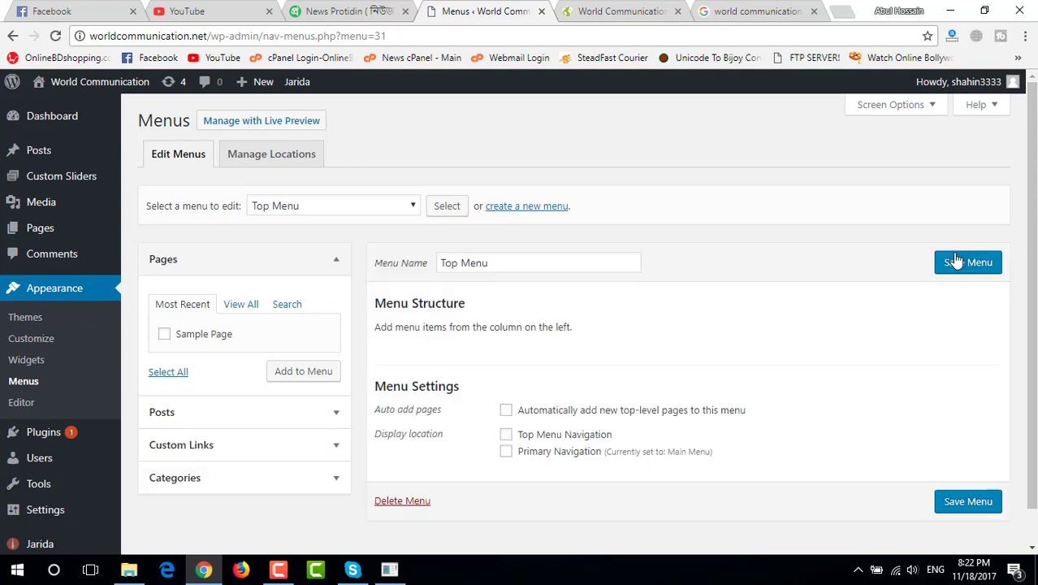
Step: Examine the header and navigation menu on the News Protidin homepage for reference, then return to the Menus page
left_click(394, 208)
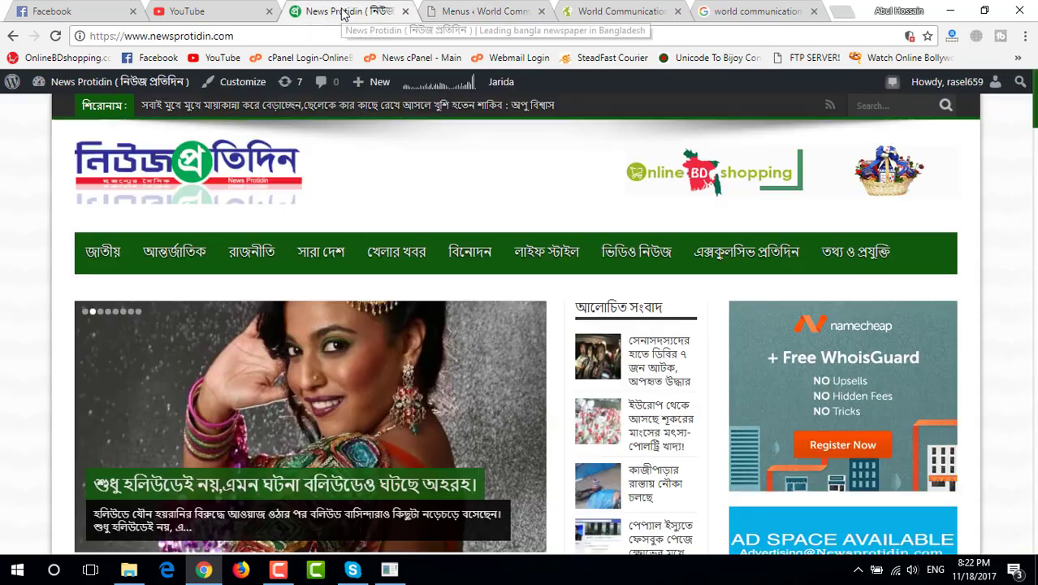
left_click(339, 10)
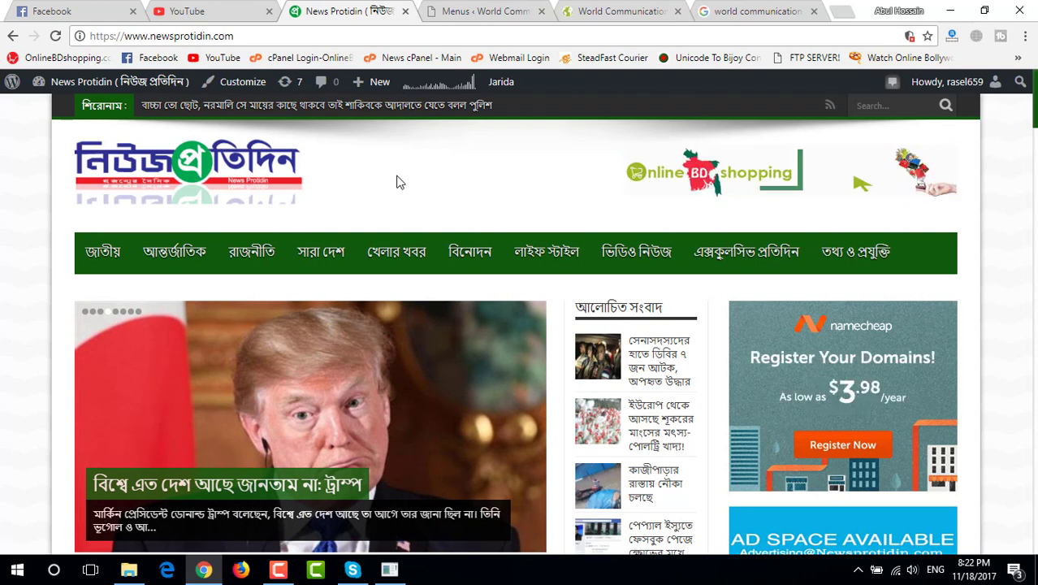
left_click(452, 13)
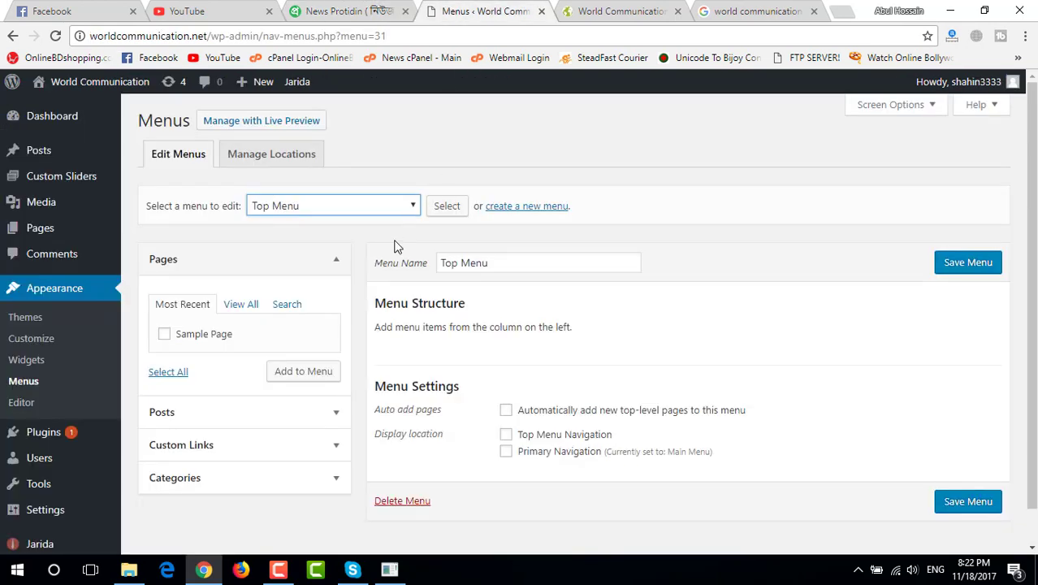
Step: Load Main Menu (Primary Navigation) for editing
left_click(371, 209)
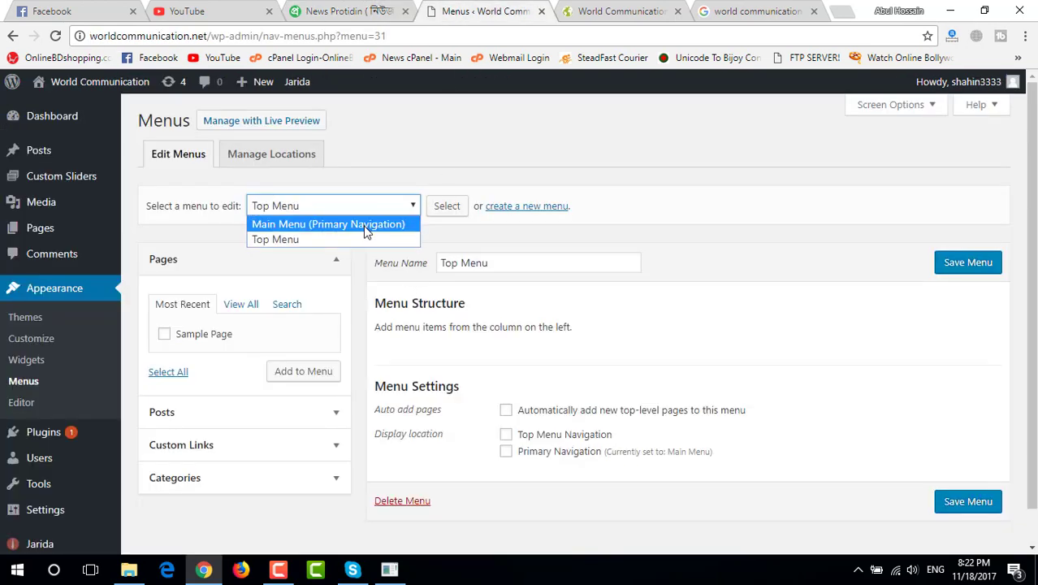
left_click(365, 232)
left_click(348, 210)
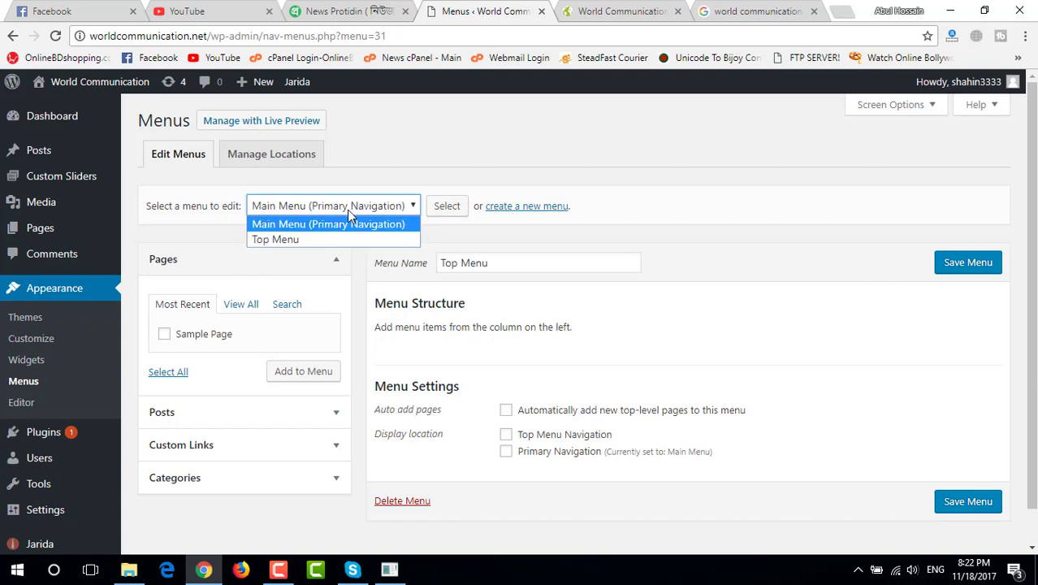
left_click(353, 226)
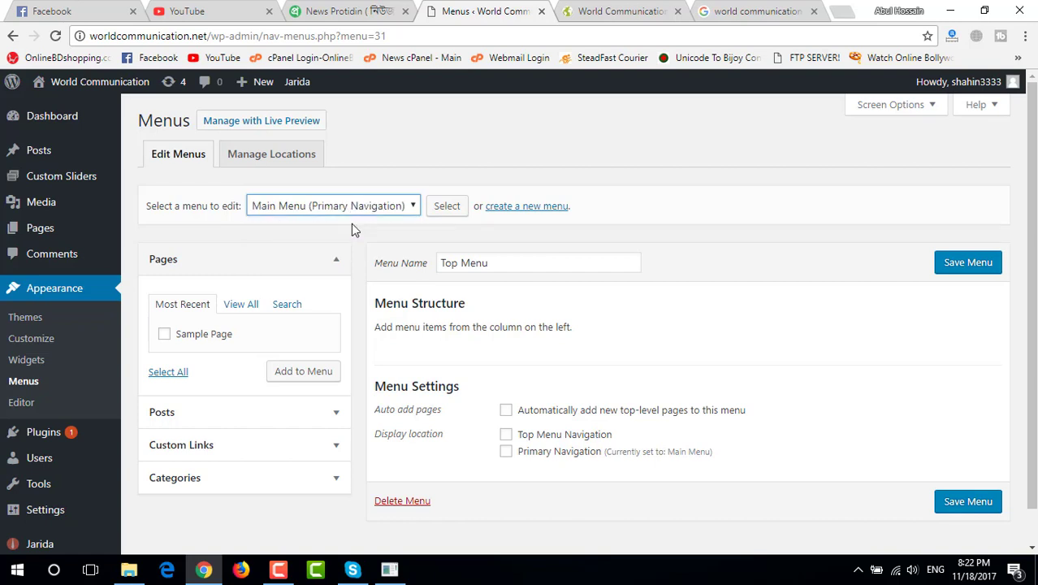
left_click(448, 208)
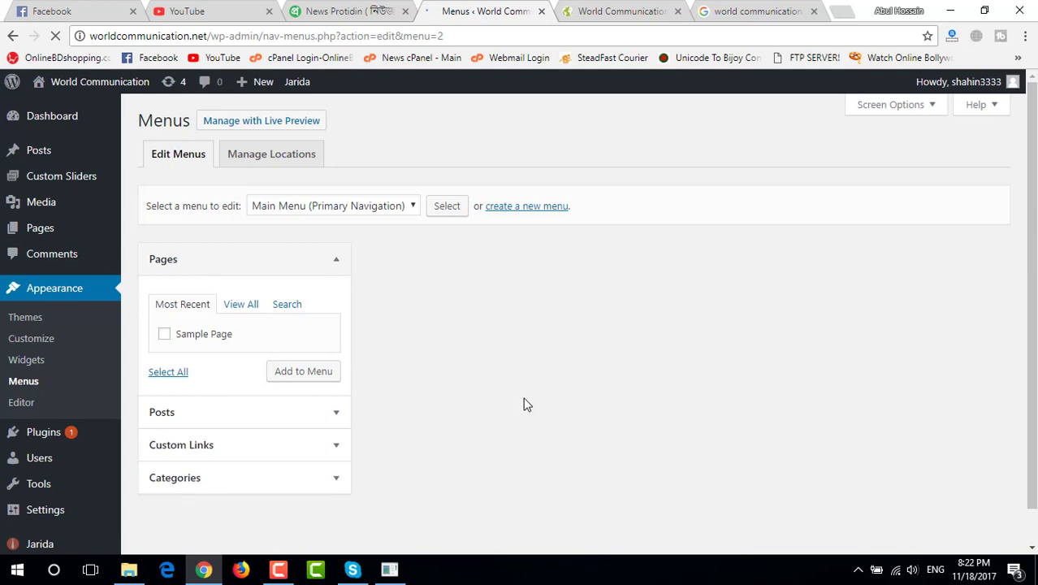
Step: Compare the navigation bar on the World Communication homepage with the Main Menu structure and its display location
left_click(624, 15)
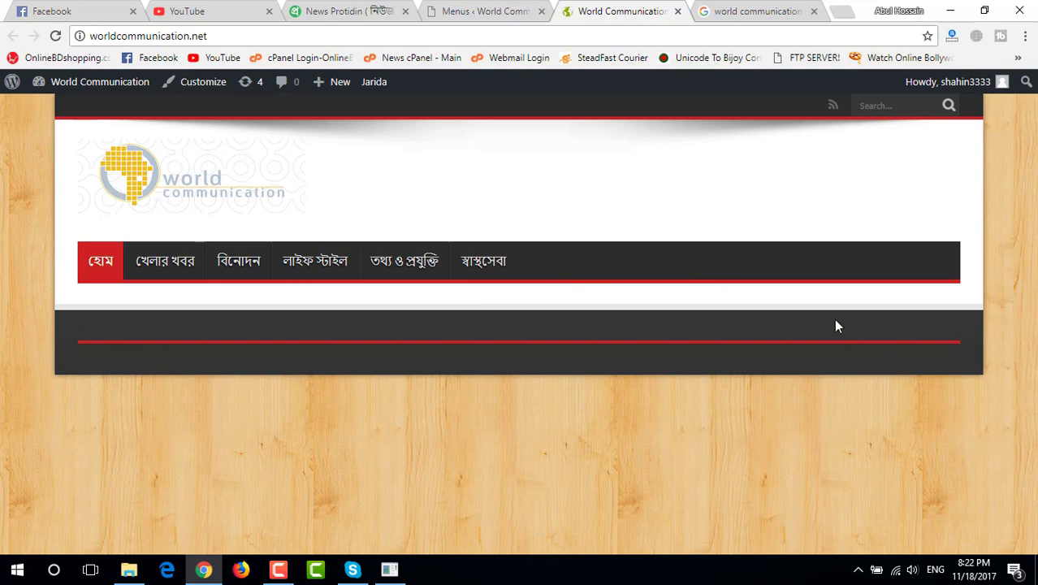
left_click(470, 17)
scroll(355, 307, "down", 2)
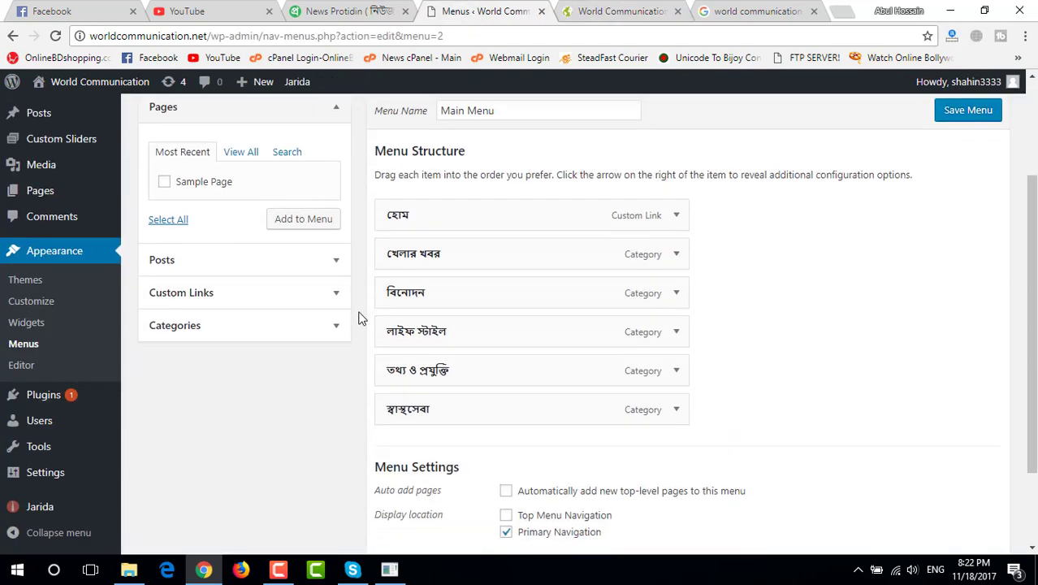
Step: Examine the categories, the full list of pages and the recent posts that can be added to the Main Menu
left_click(288, 326)
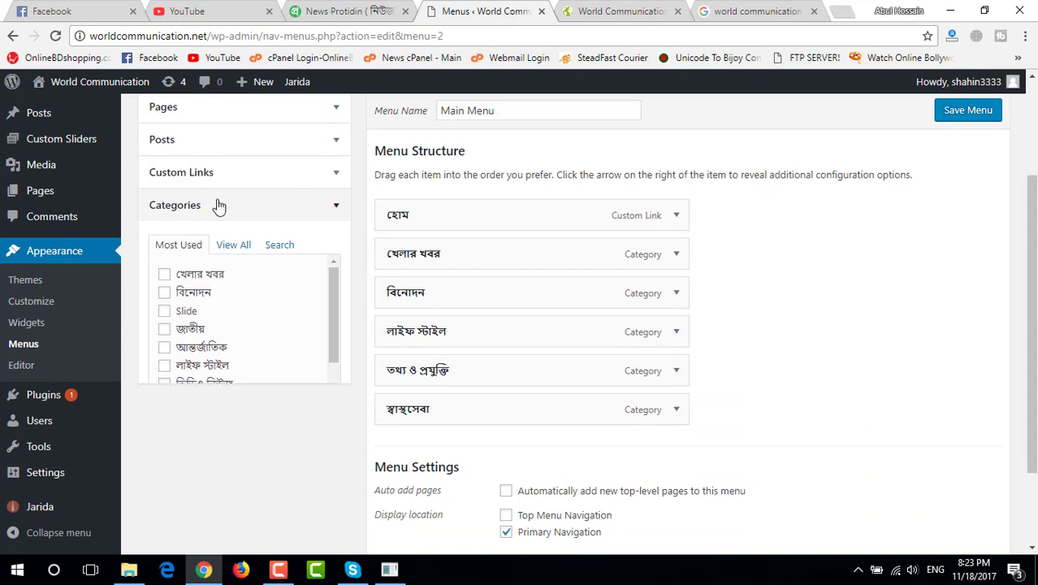
left_click(220, 204)
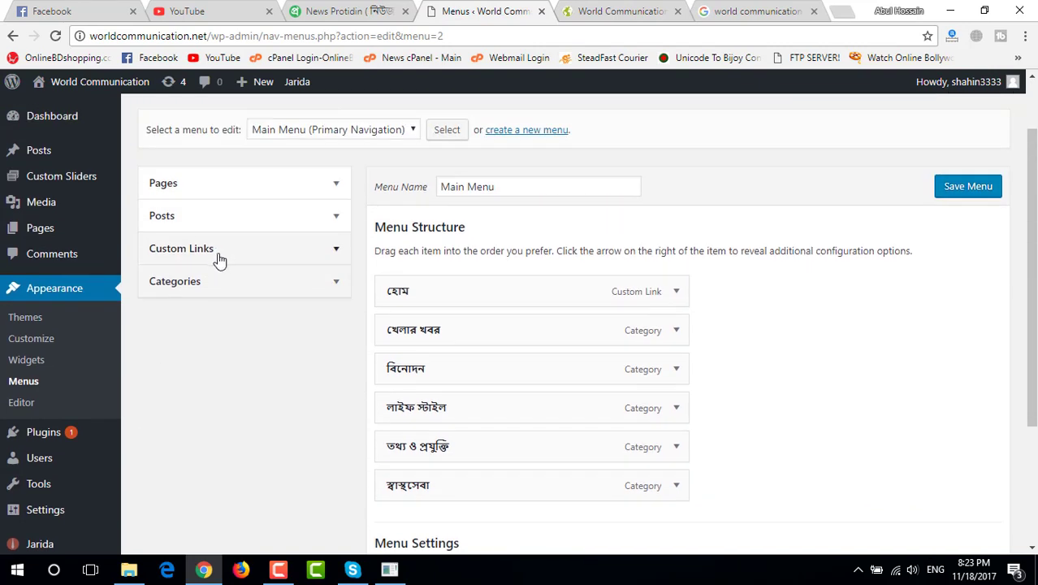
left_click(224, 284)
left_click(224, 286)
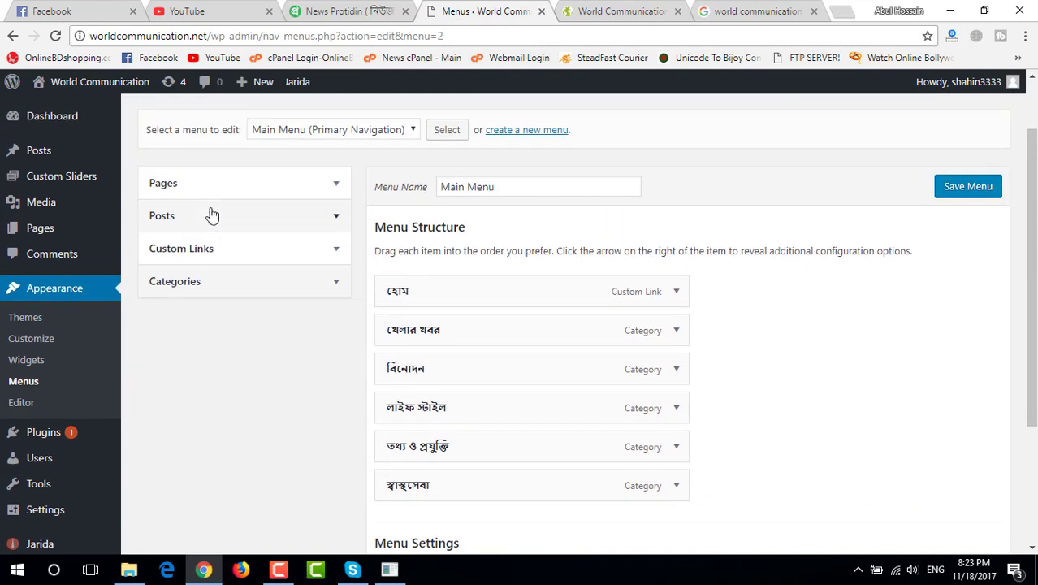
left_click(210, 189)
left_click(244, 234)
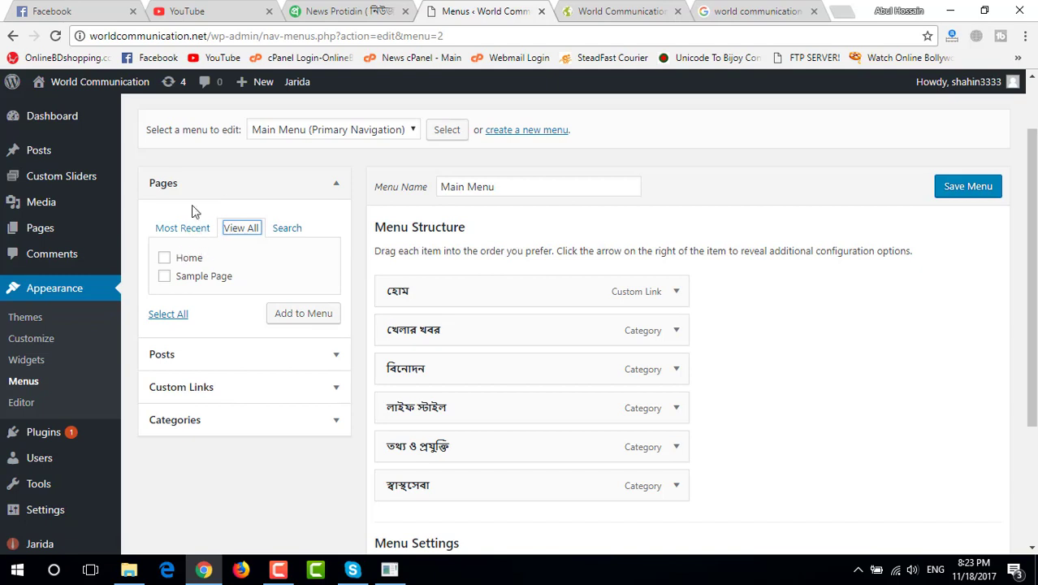
left_click(220, 199)
left_click(216, 215)
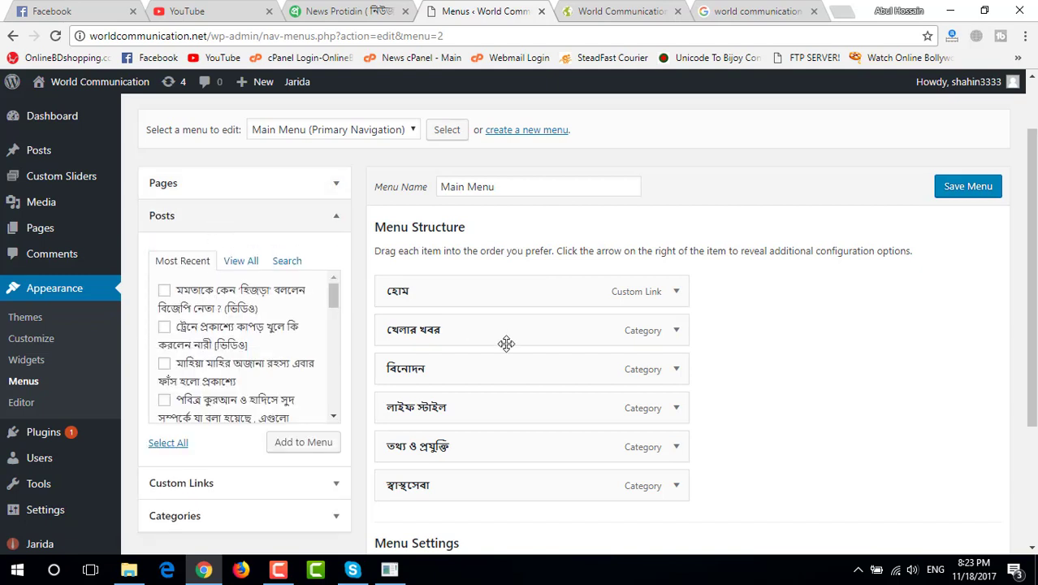
left_click(321, 223)
Step: Inspect the URL and Link Text fields for custom links, leaving them unfilled, and collapse that section
left_click(273, 254)
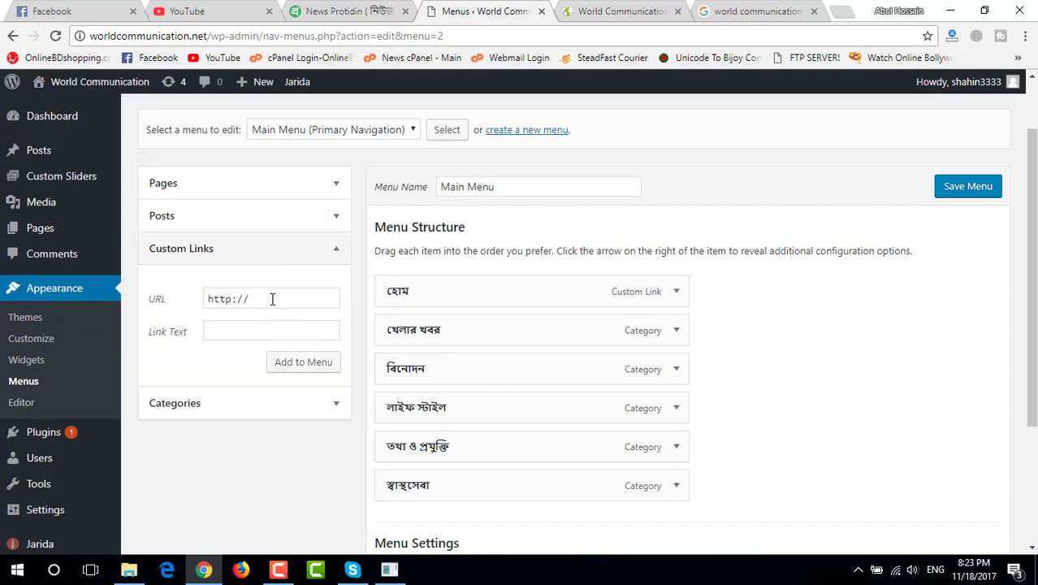
triple_click(272, 299)
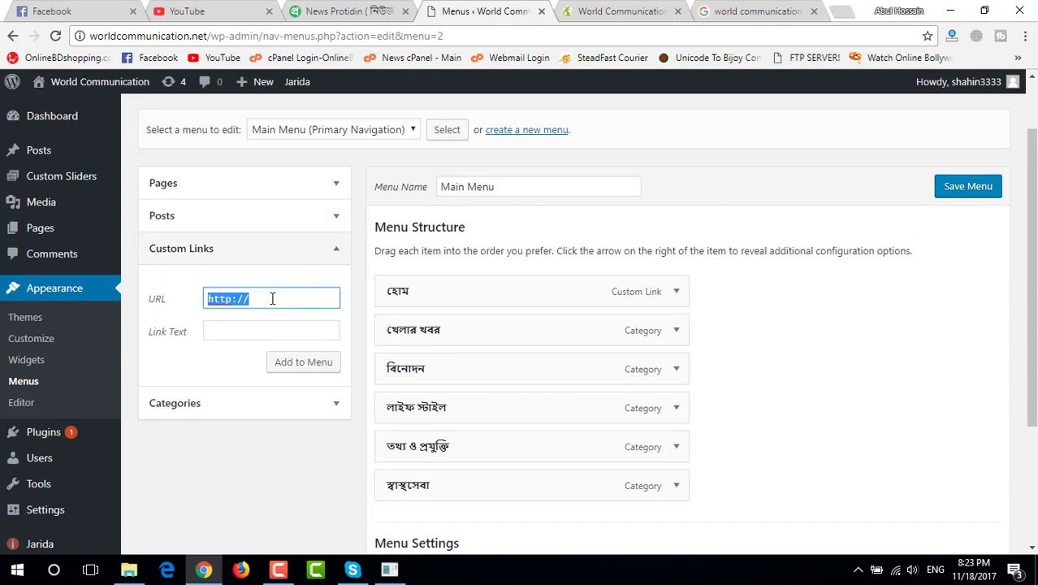
left_click(232, 333)
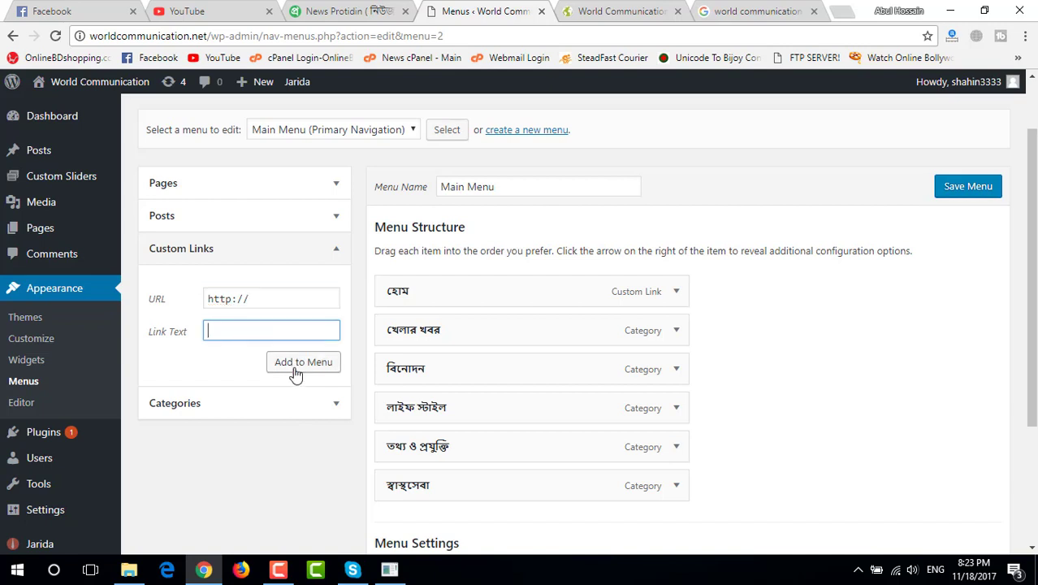
left_click(330, 257)
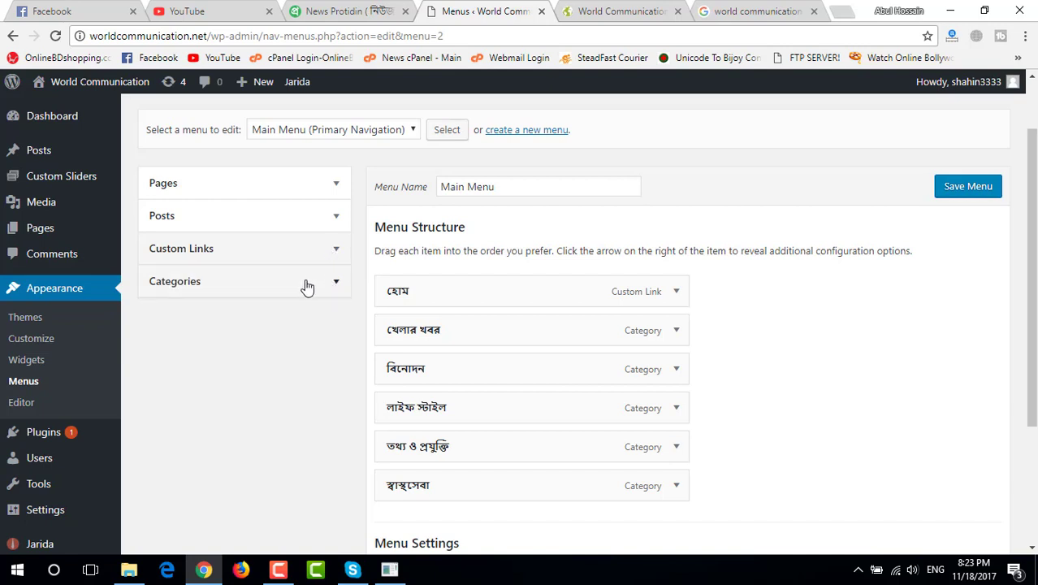
Step: Add the মোবাইল ফোন category from the full category list to the Main Menu
left_click(307, 286)
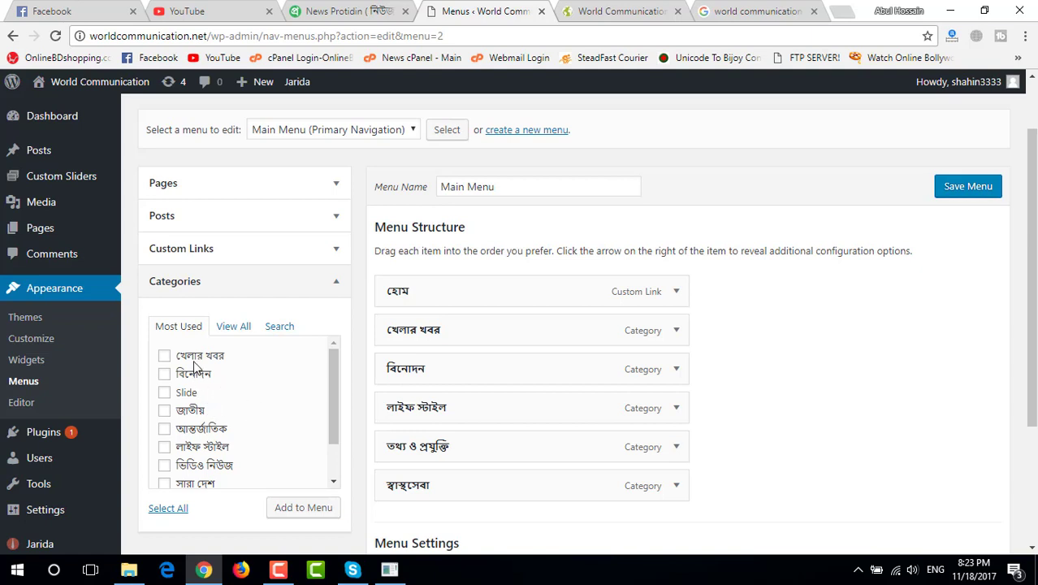
left_click(228, 332)
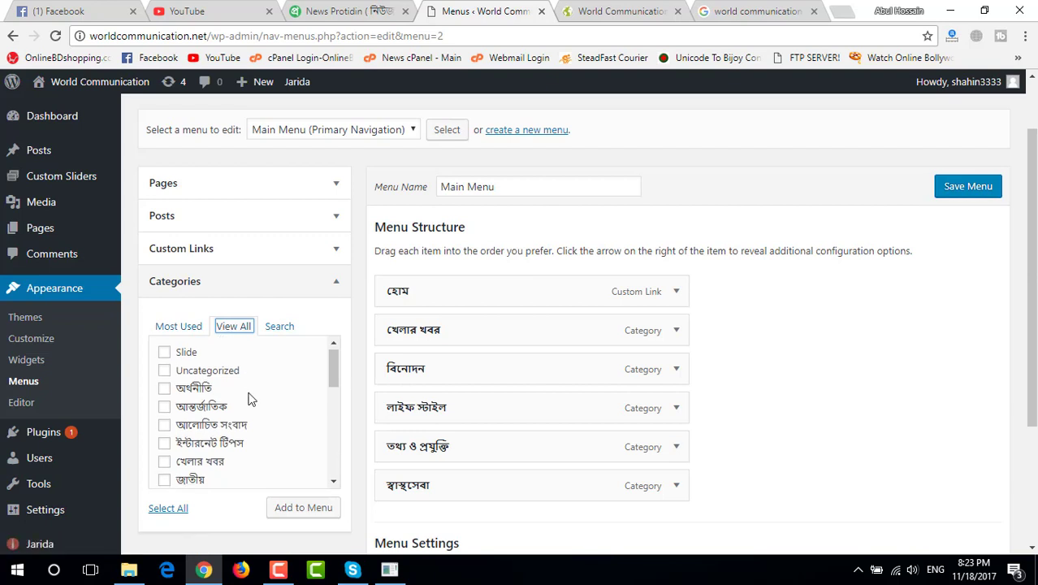
scroll(248, 399, "down", 3)
scroll(249, 399, "down", 4)
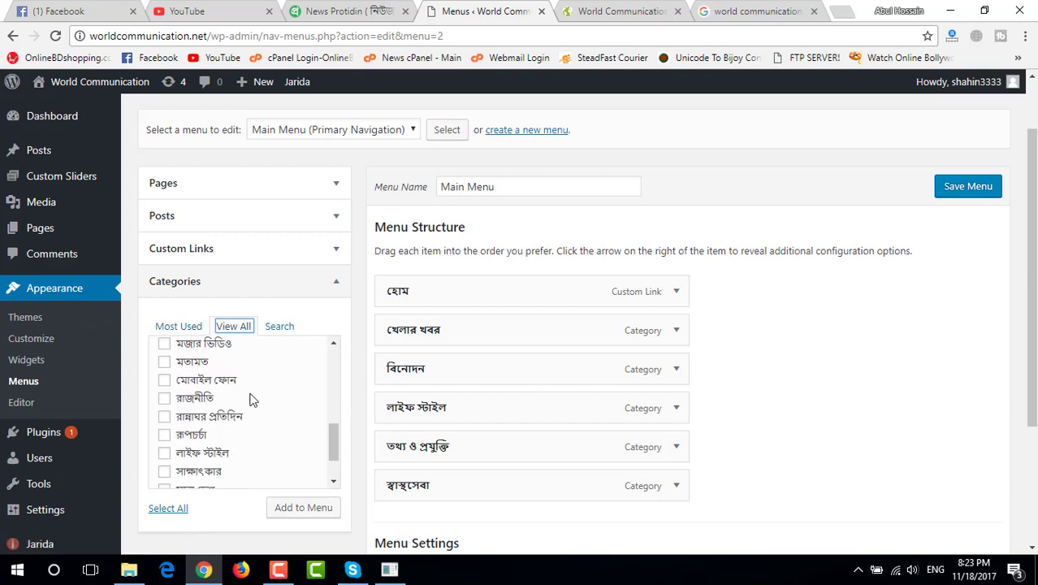
left_click(220, 386)
scroll(236, 418, "down", 2)
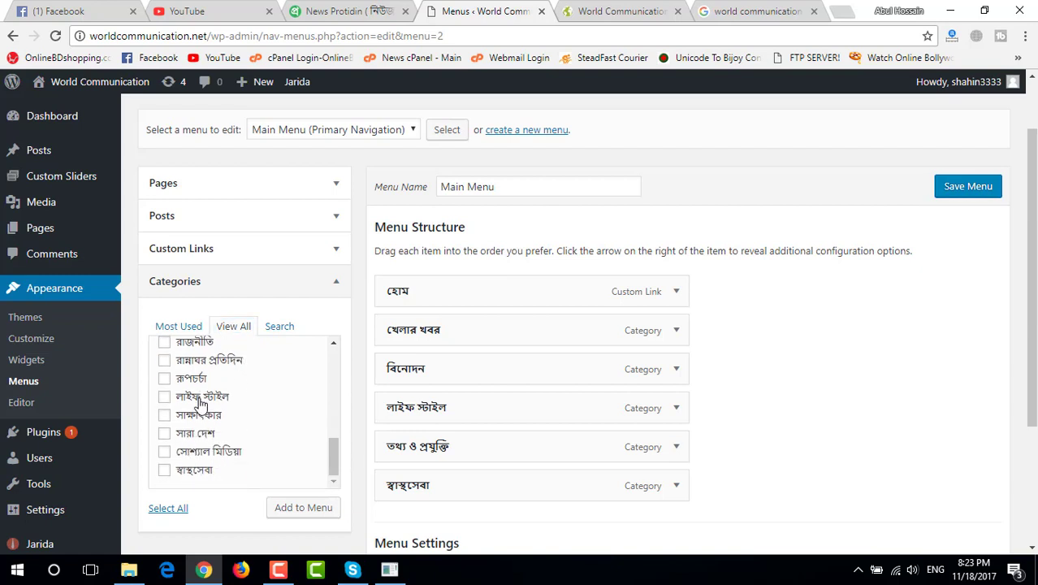
scroll(233, 425, "up", 1)
scroll(234, 418, "down", 1)
scroll(231, 416, "up", 1)
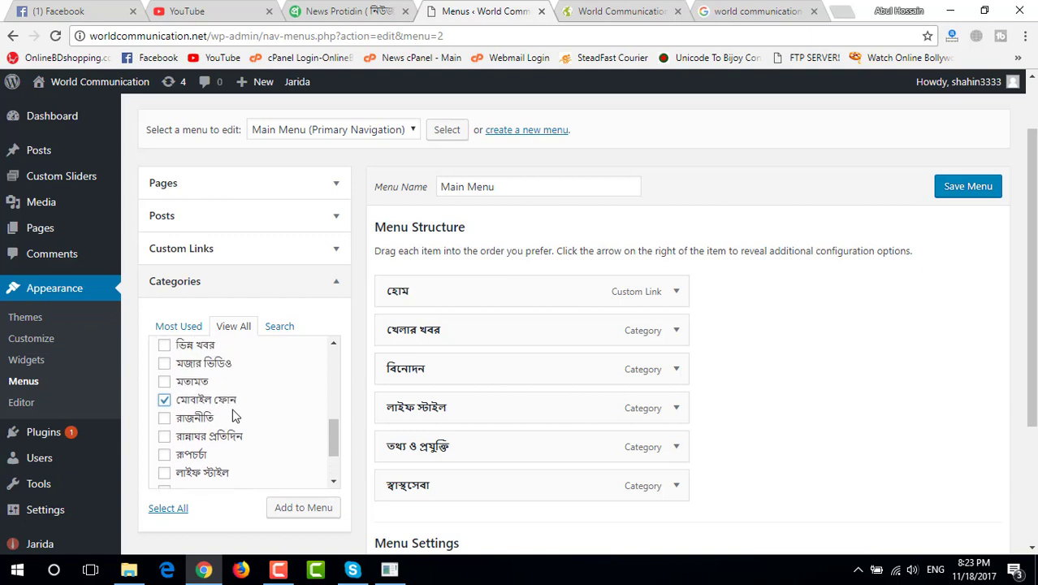
scroll(282, 429, "down", 1)
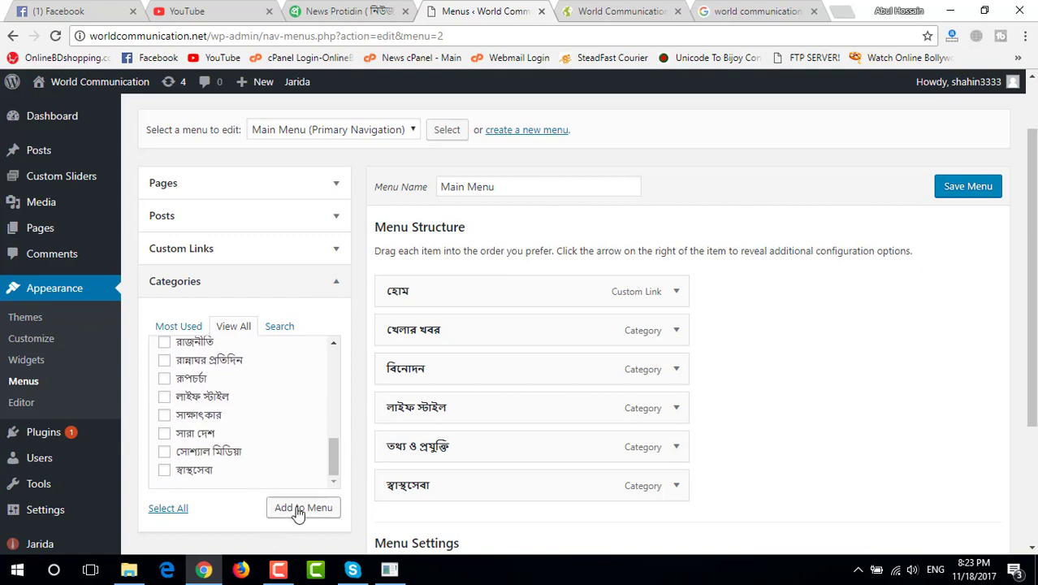
scroll(298, 512, "down", 1)
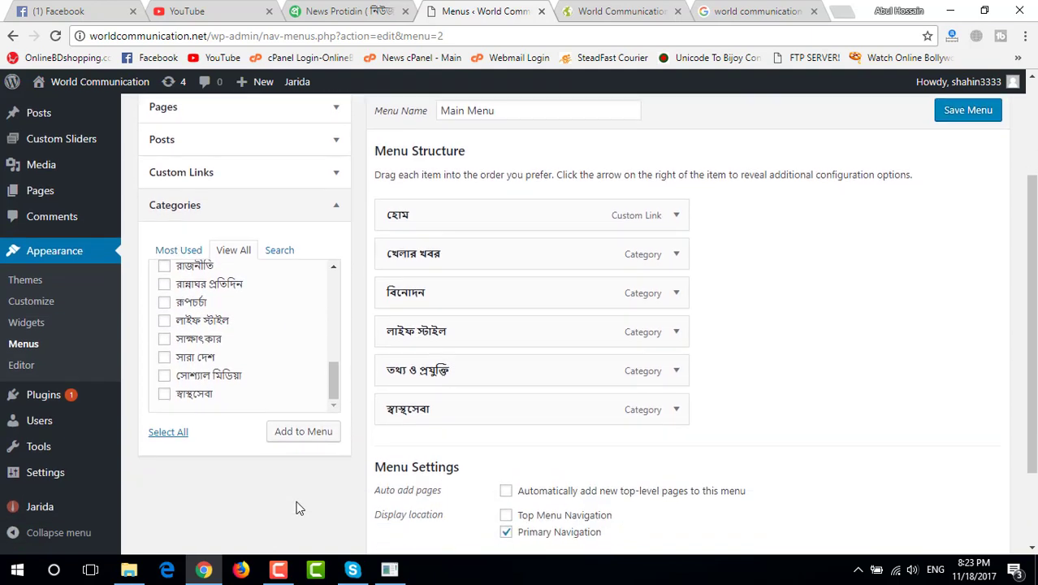
left_click(294, 435)
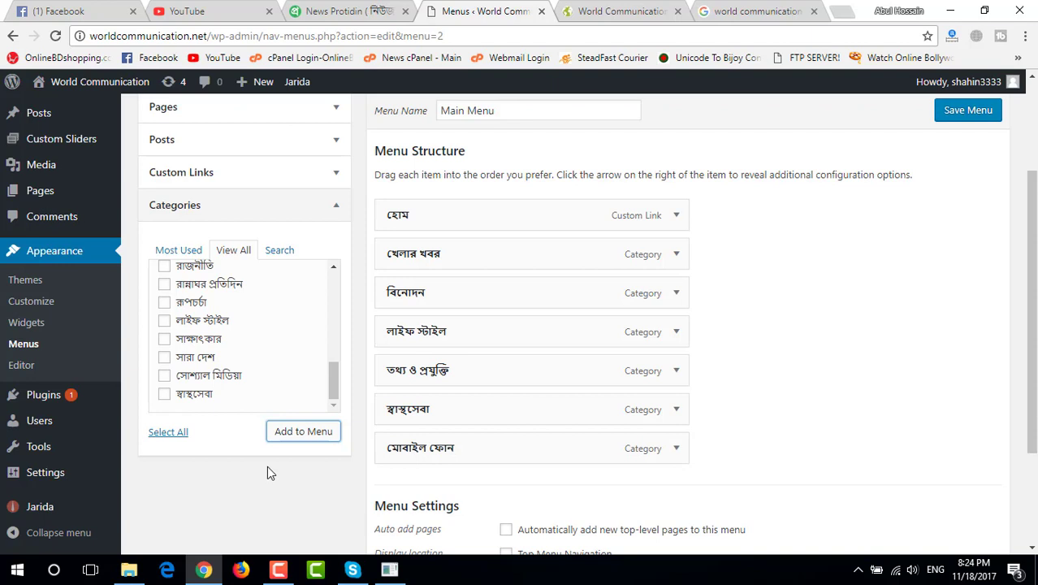
Step: Compare the Main Menu structure with the World Communication homepage's navigation bar and save the menu
scroll(268, 471, "down", 1)
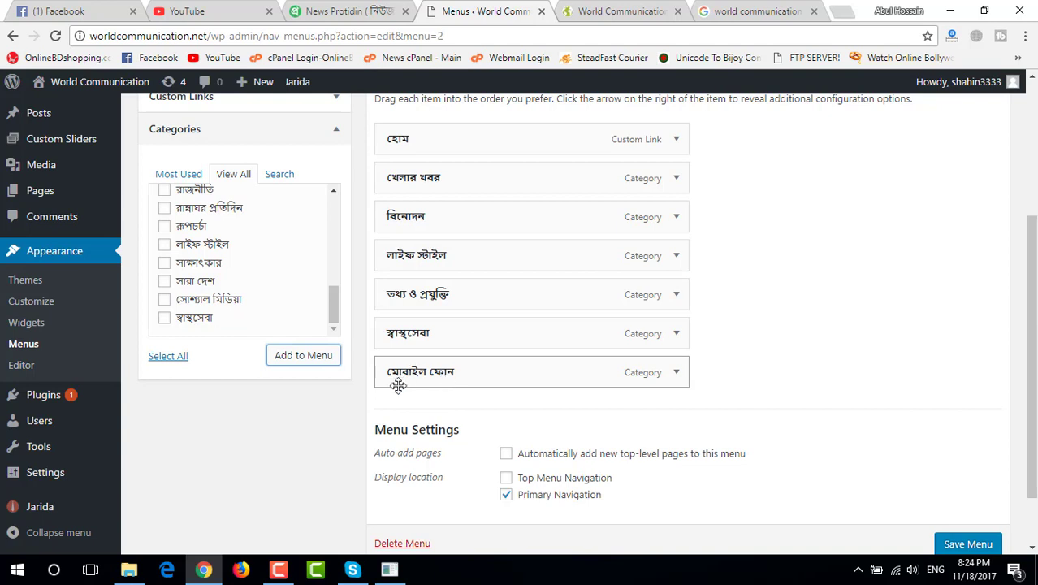
left_click(598, 9)
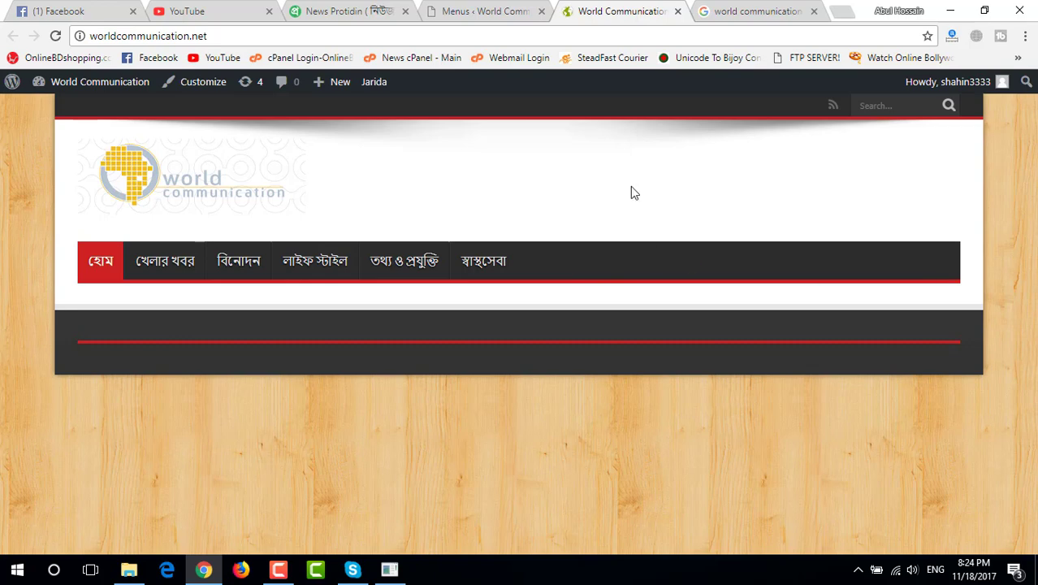
left_click(482, 14)
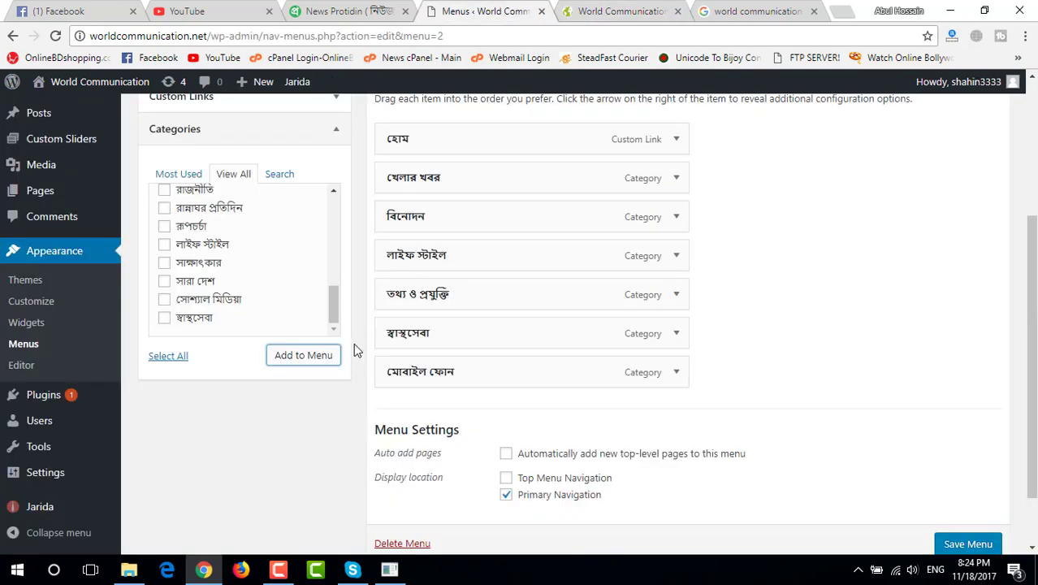
scroll(361, 340, "up", 2)
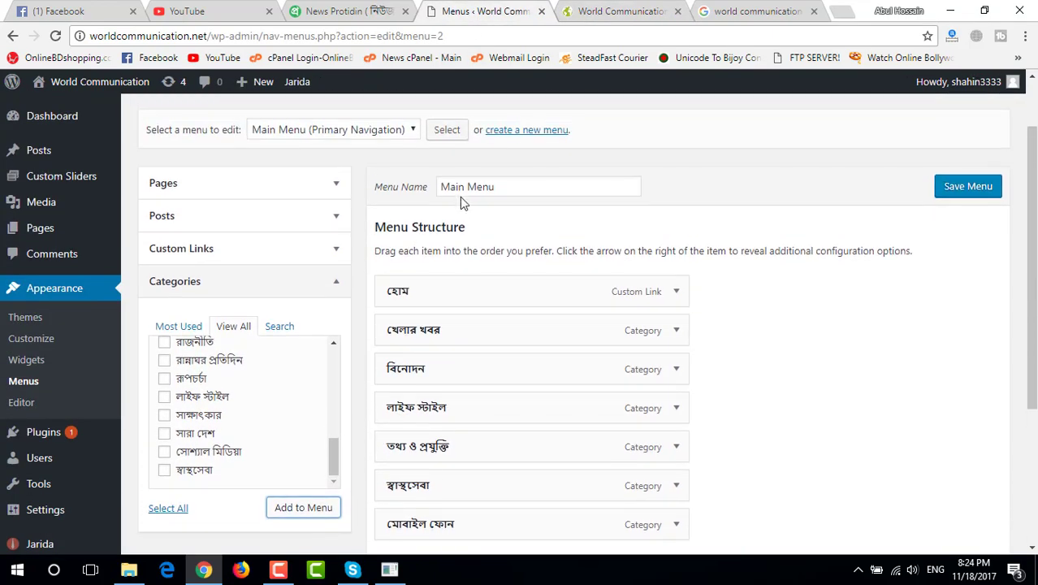
scroll(460, 268, "down", 2)
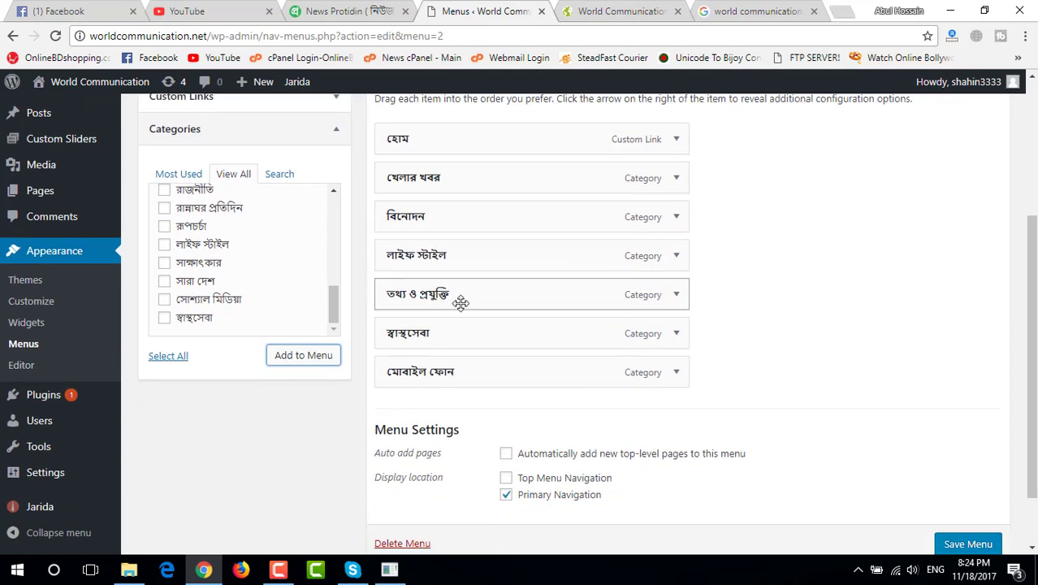
scroll(463, 303, "down", 2)
scroll(802, 343, "up", 5)
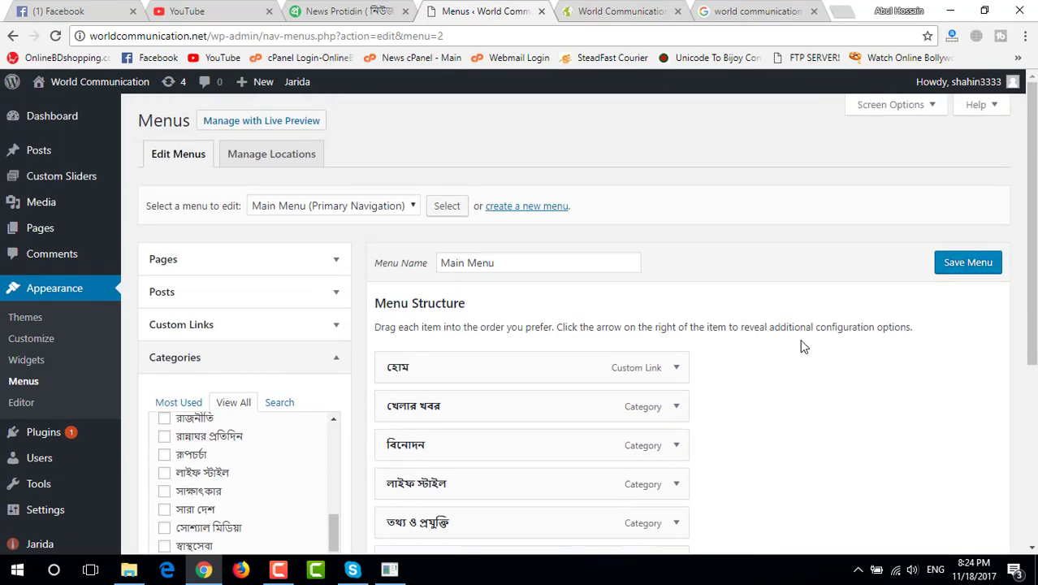
left_click(958, 272)
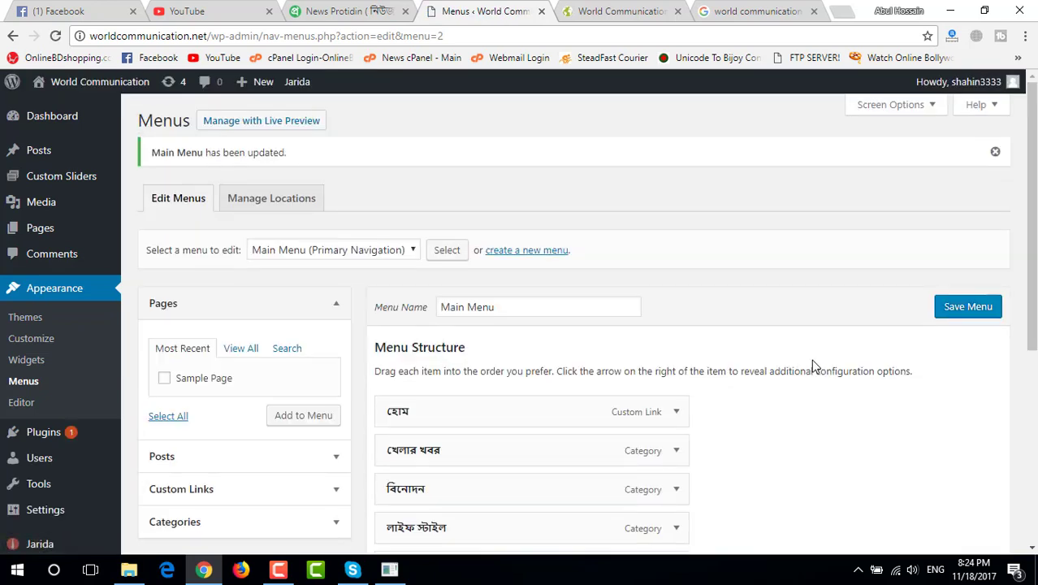
Step: Reload the World Communication homepage and check its navigation bar for the মোবাইল ফোন item
scroll(821, 360, "down", 3)
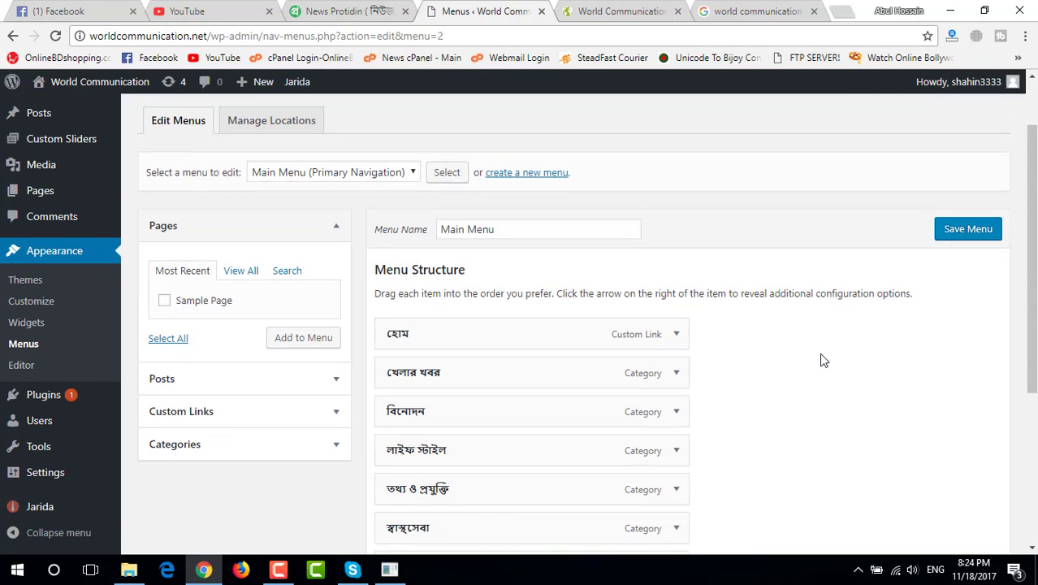
left_click(613, 8)
right_click(595, 10)
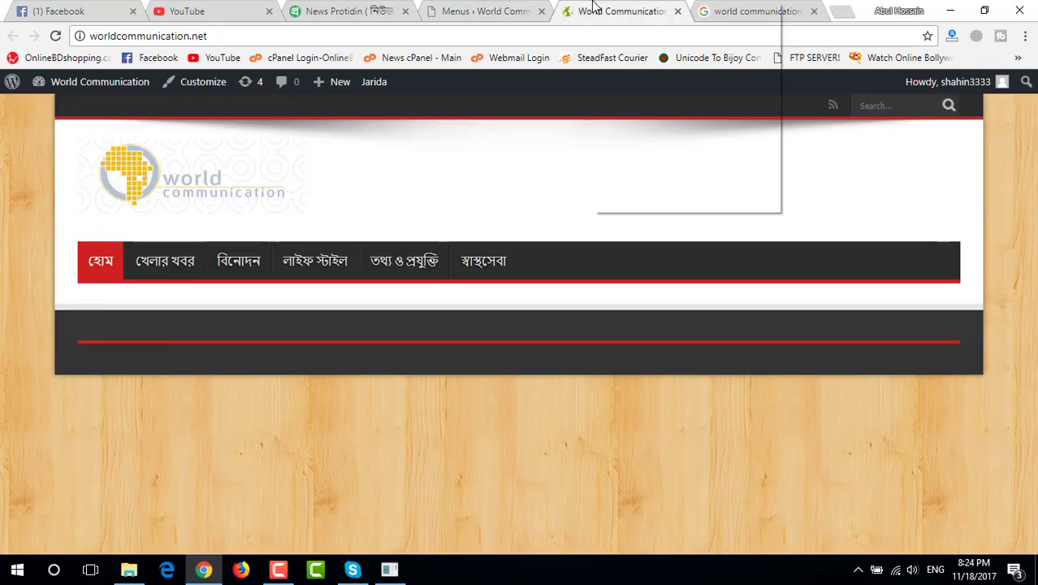
left_click(624, 37)
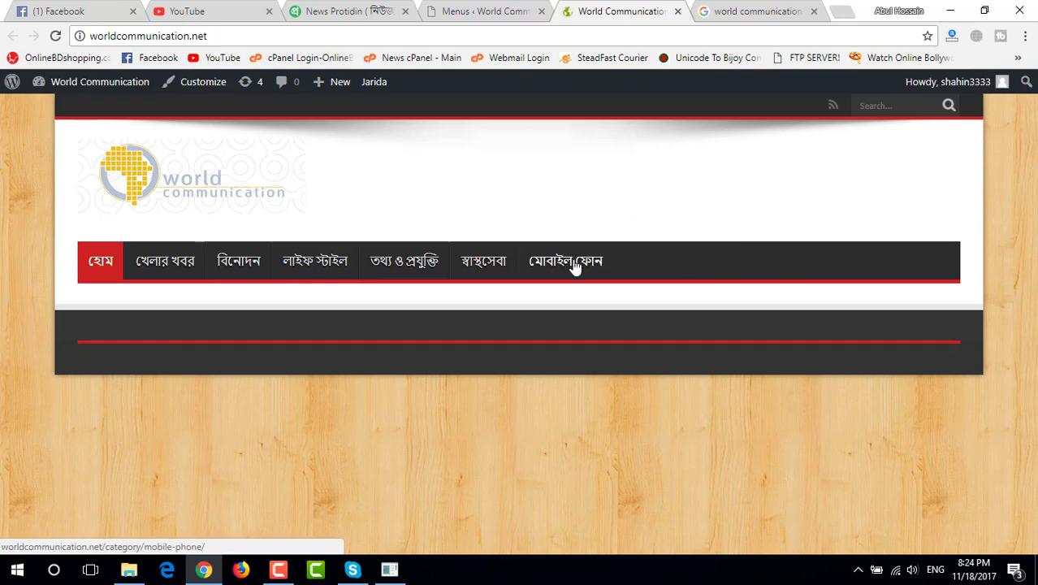
key("ctrl+a")
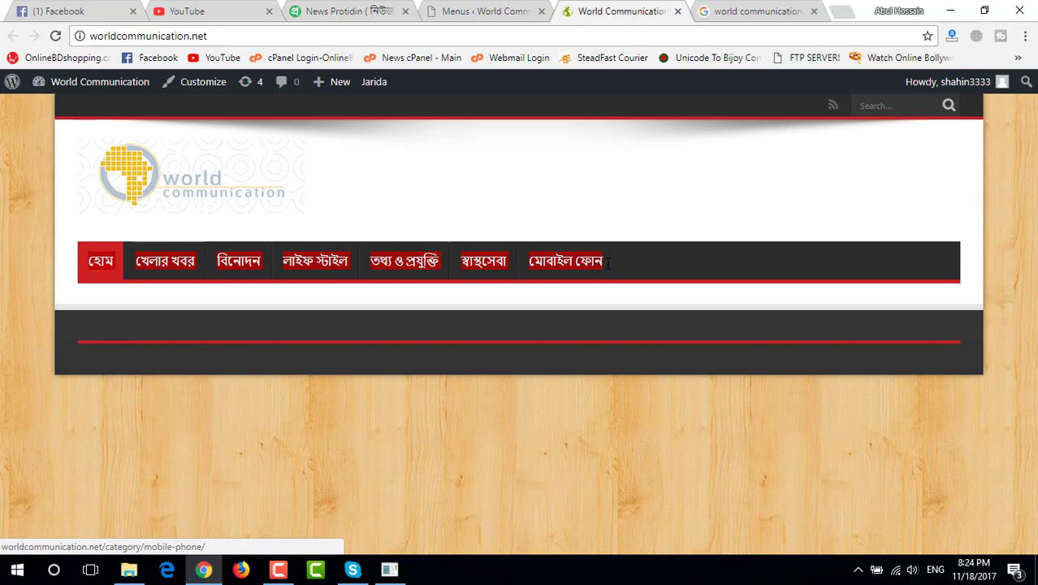
left_click(628, 169)
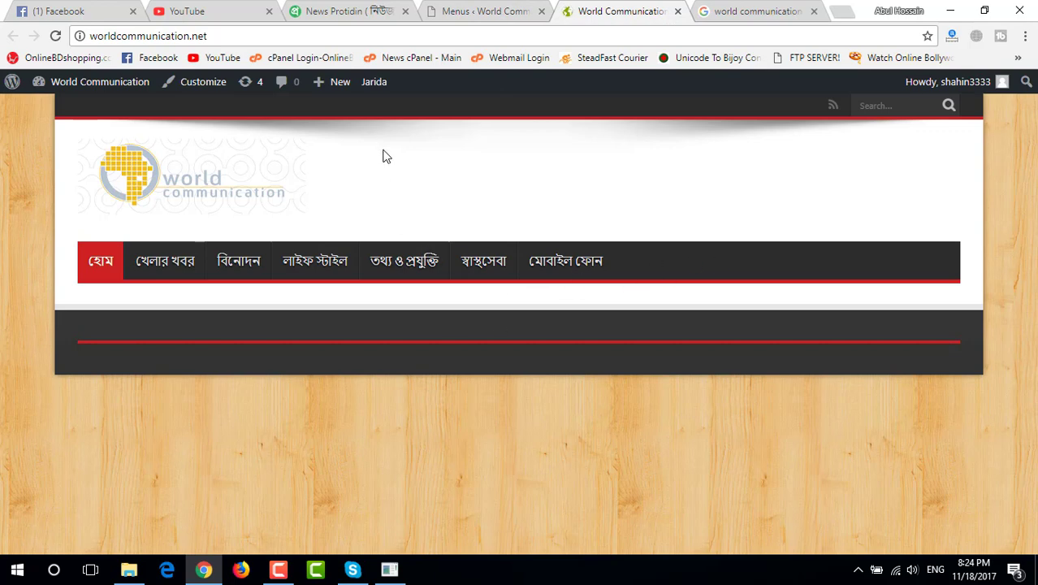
Step: Assign Top Menu to the Top Menu Navigation location and Main Menu to Primary Navigation
left_click(492, 10)
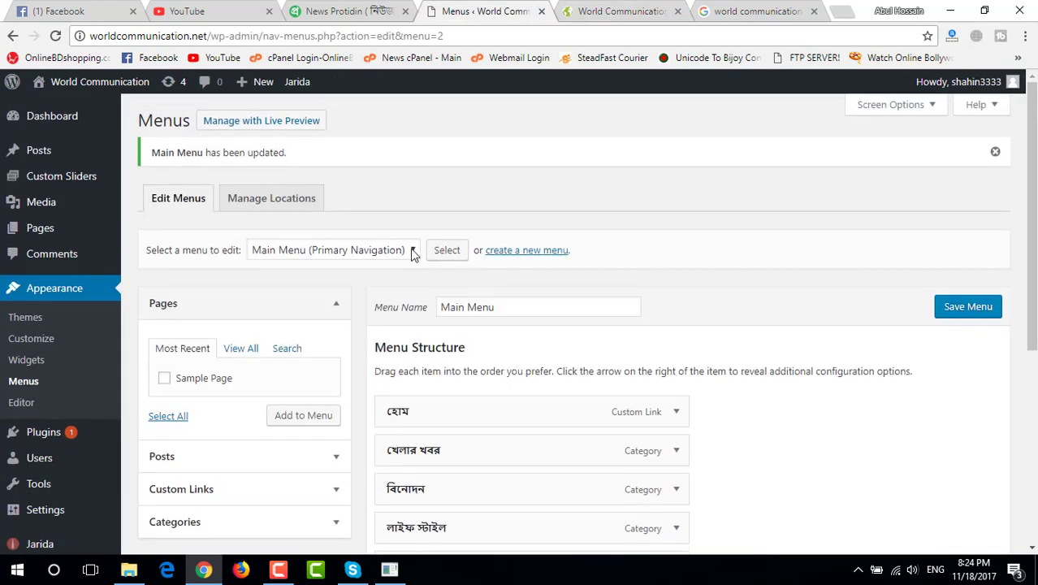
left_click(244, 205)
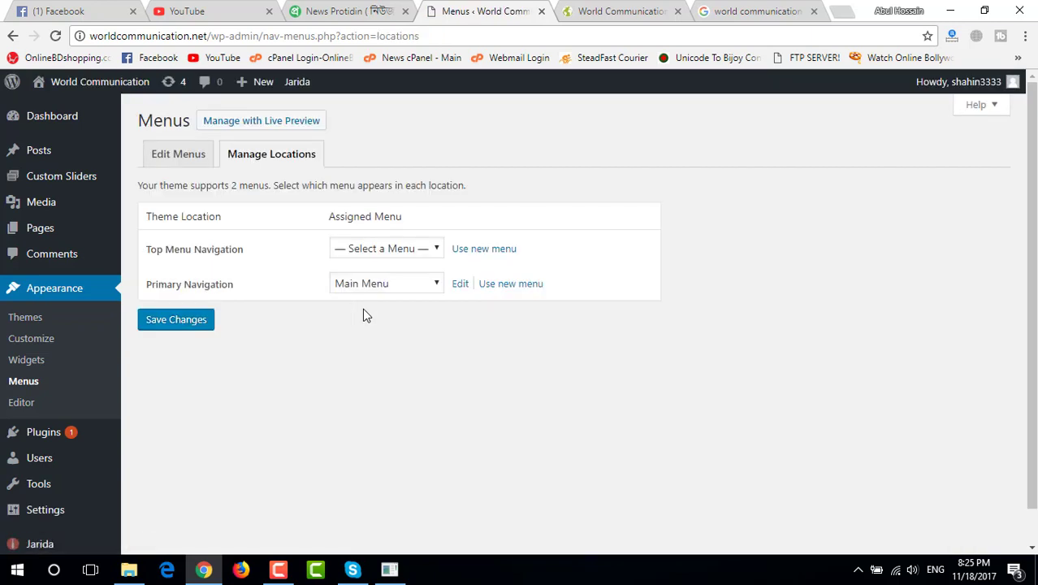
left_click(371, 249)
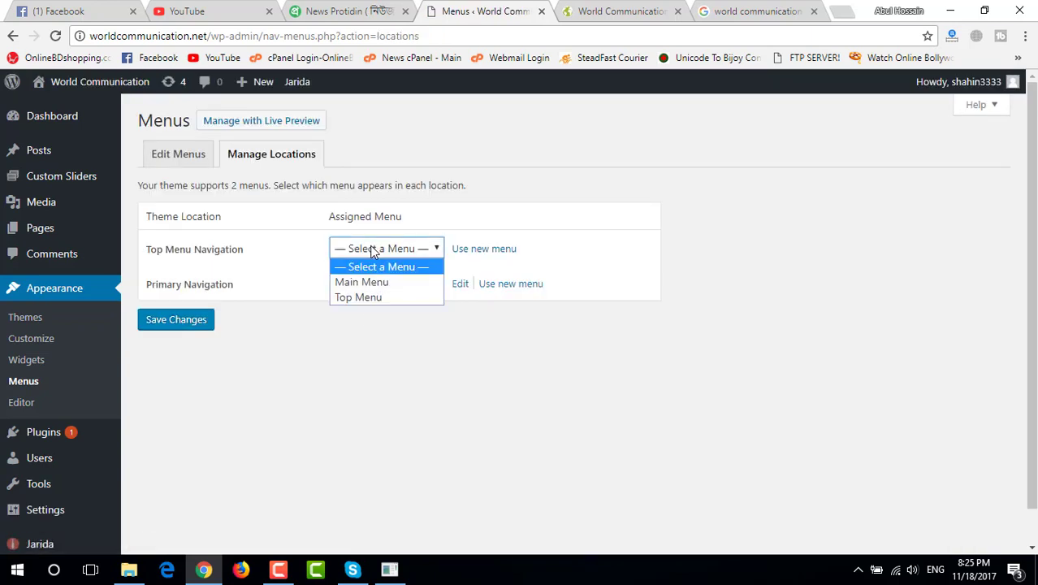
left_click(360, 298)
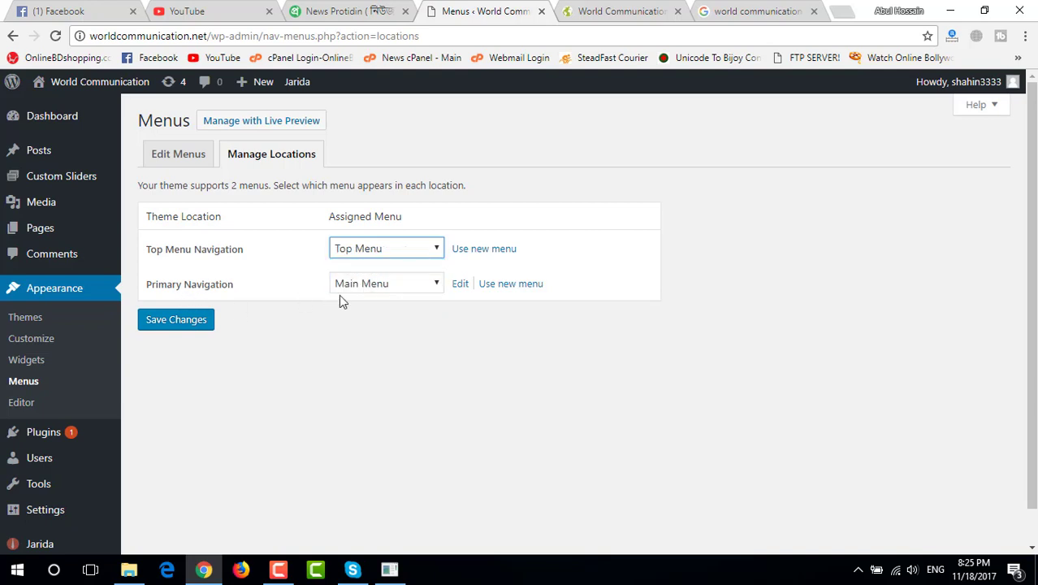
left_click(355, 290)
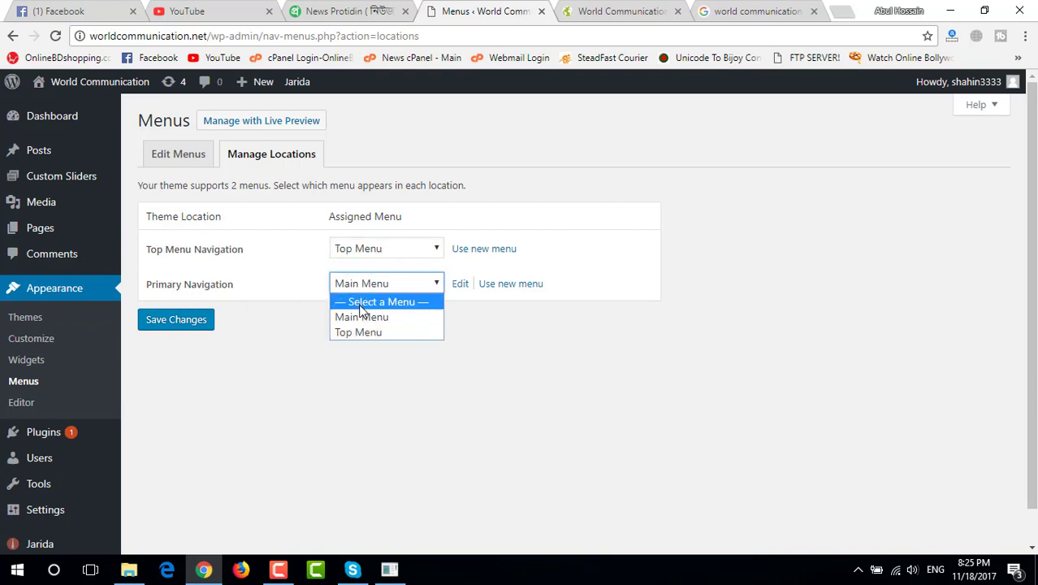
left_click(357, 317)
left_click(362, 347)
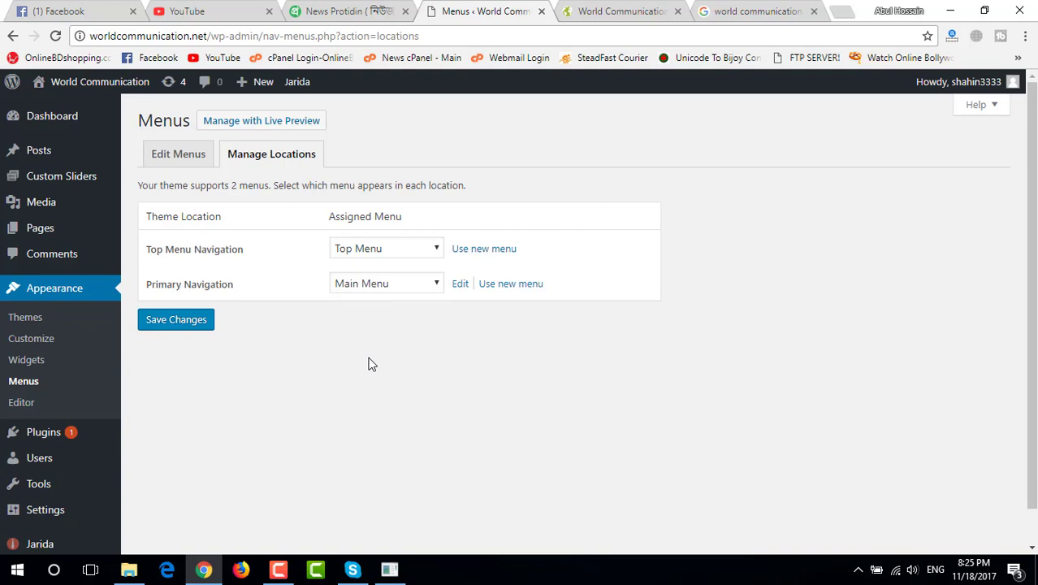
Step: Save the menu location assignments and check the World Communication homepage's navigation areas
left_click(626, 10)
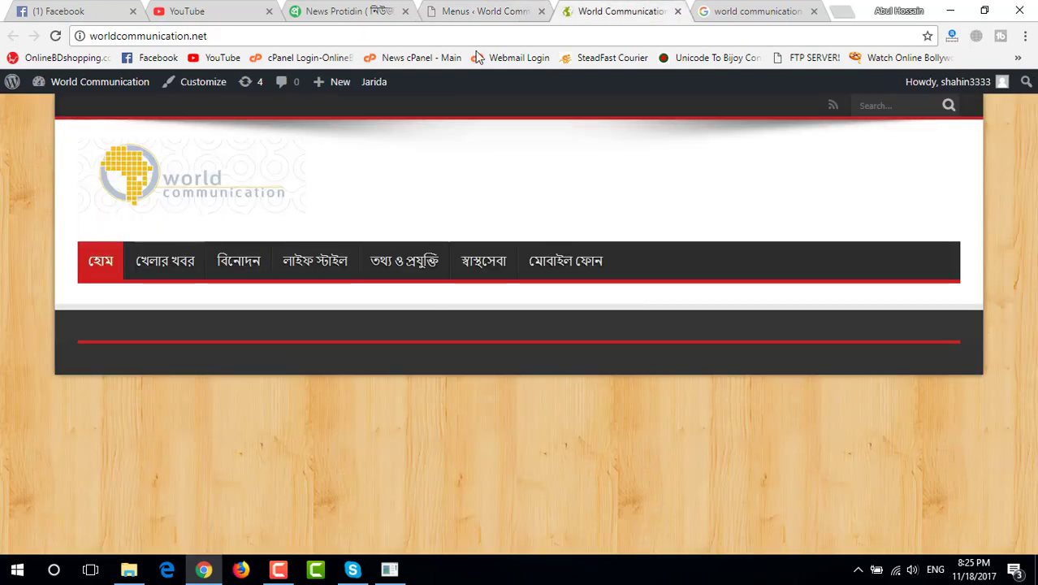
left_click(486, 12)
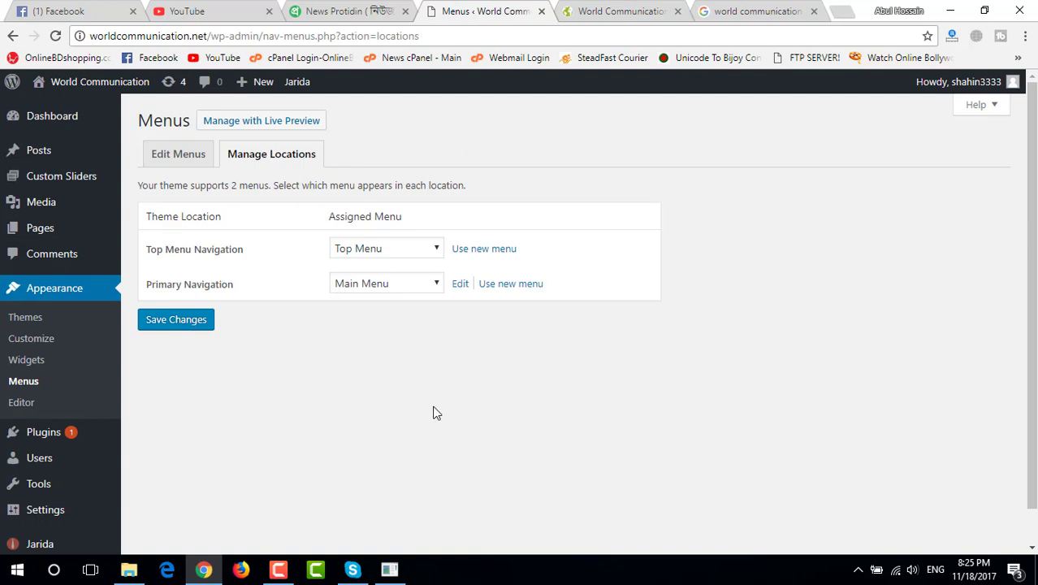
left_click(176, 324)
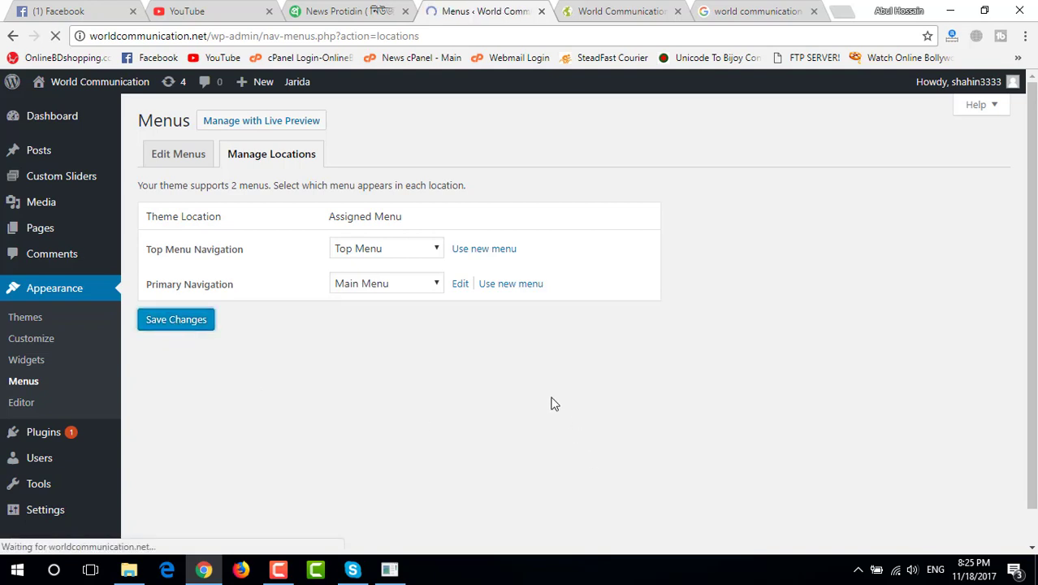
left_click(607, 15)
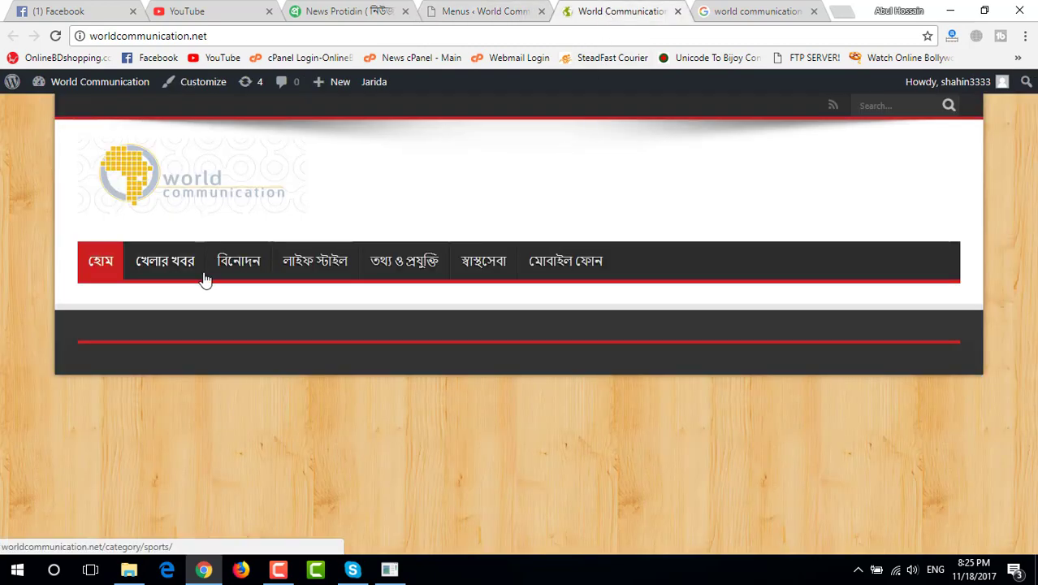
left_click(476, 11)
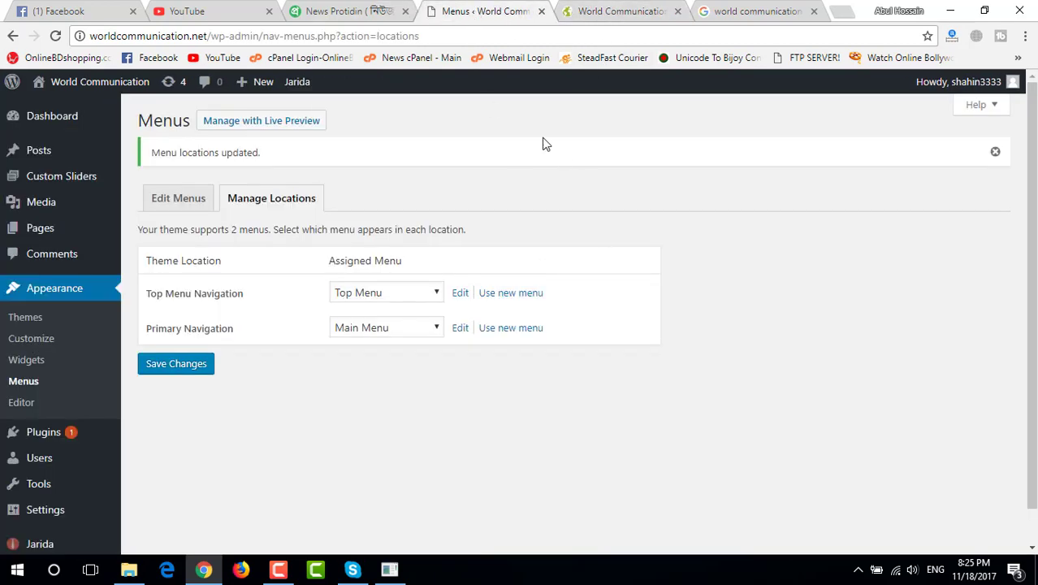
Step: Examine the News Protidin homepage's header, navigation bar and featured-post slider, advancing through its slides
left_click(354, 11)
scroll(205, 255, "down", 1)
scroll(205, 255, "down", 1)
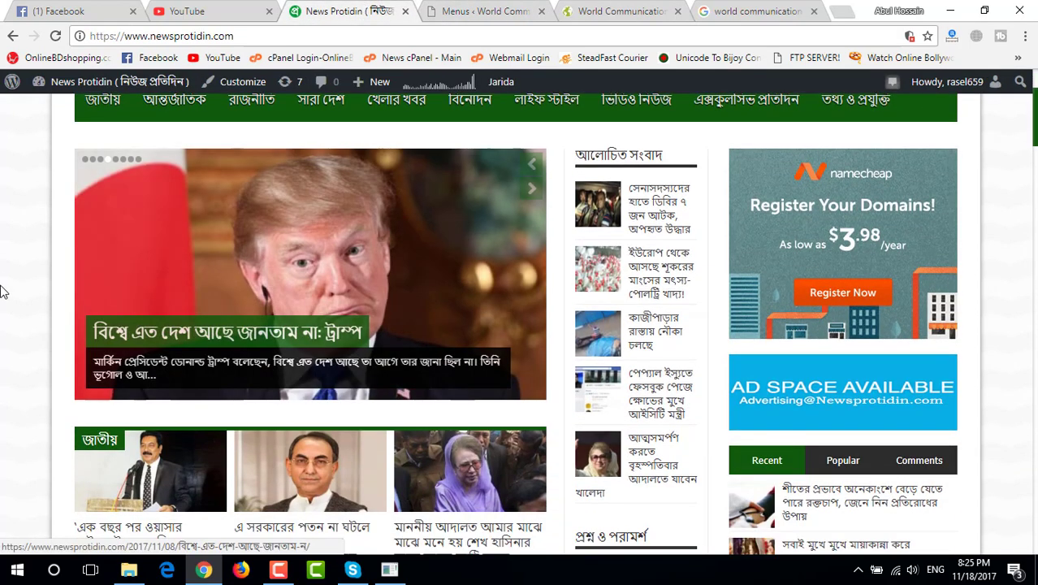
scroll(927, 294, "up", 2)
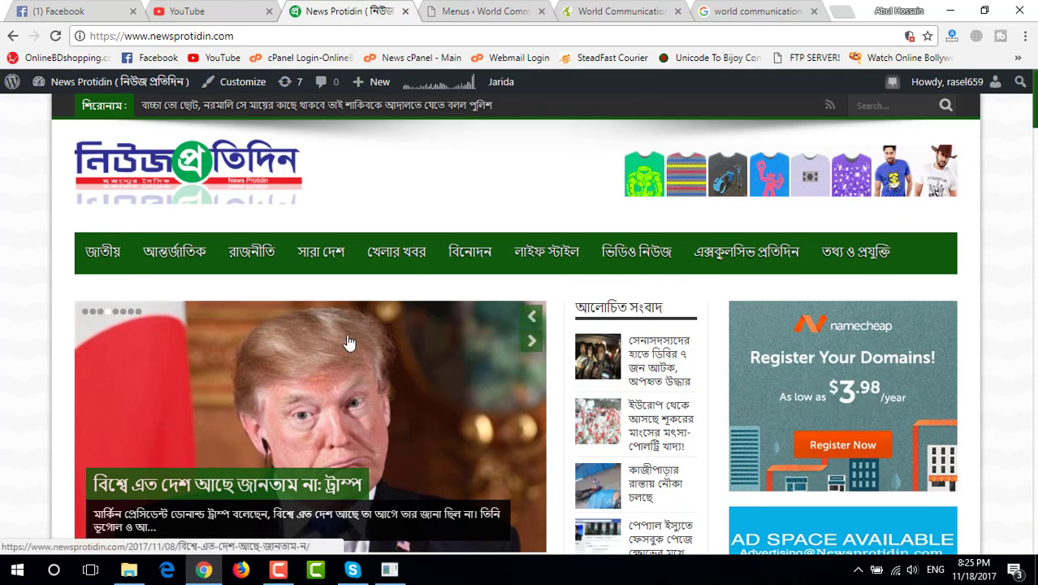
scroll(918, 260, "down", 2)
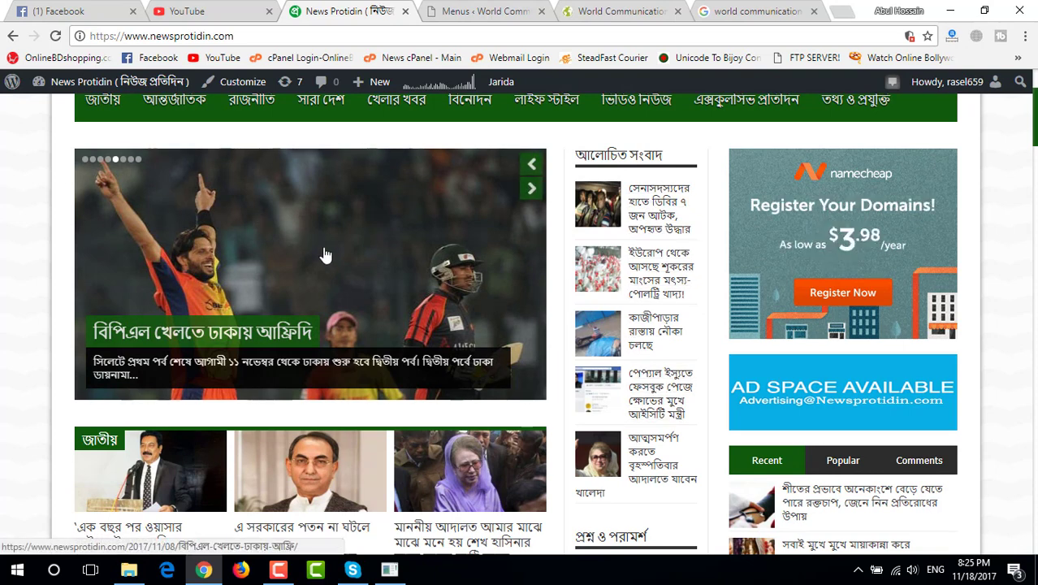
left_click(526, 195)
left_click(528, 196)
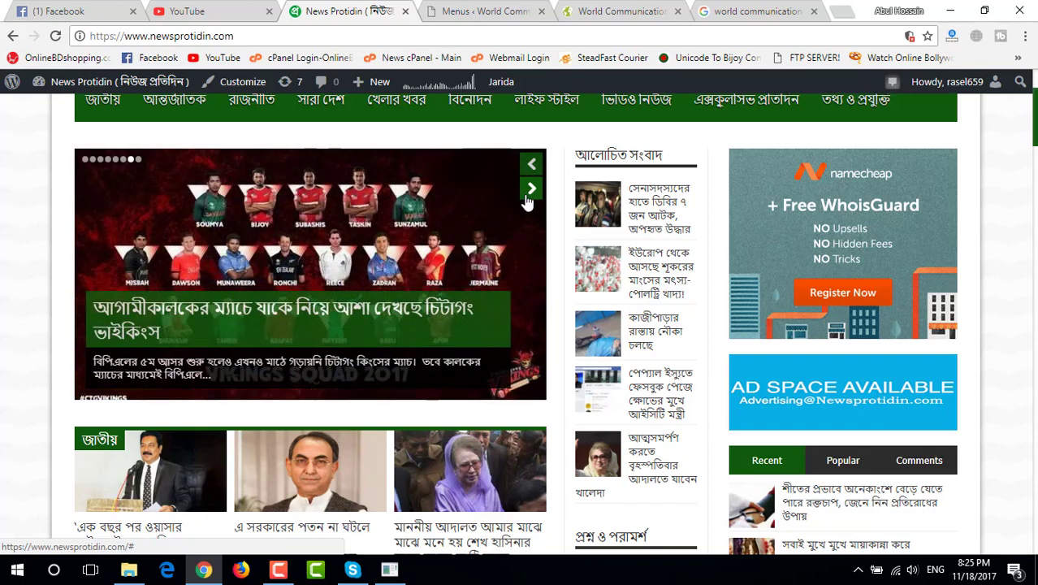
Step: Examine the News Protidin homepage's news grid, sidebar columns and the লাইফস্টাইল প্রতিদিন section below them
scroll(602, 244, "down", 3)
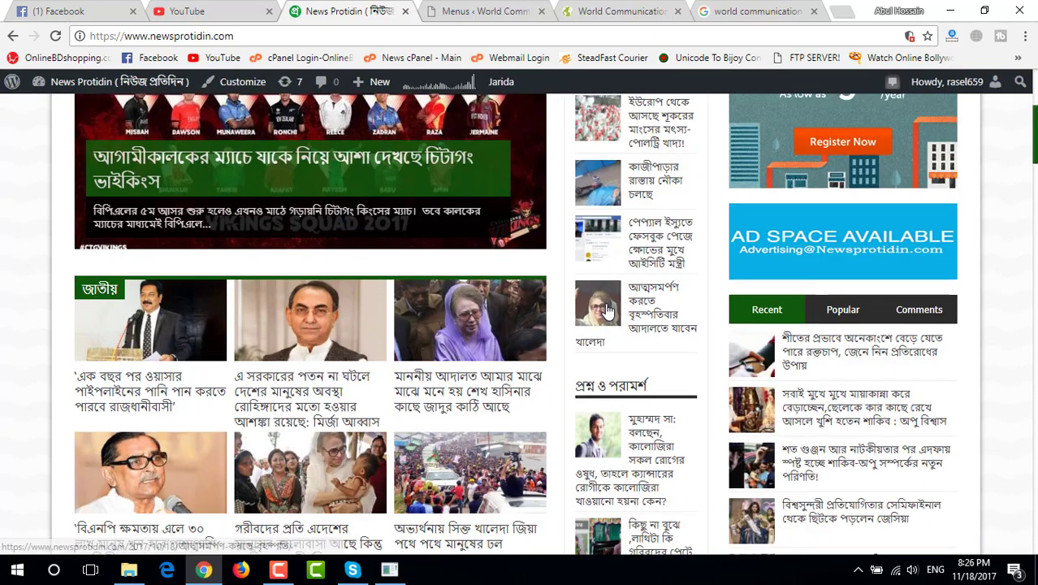
scroll(615, 233, "up", 3)
scroll(870, 299, "down", 3)
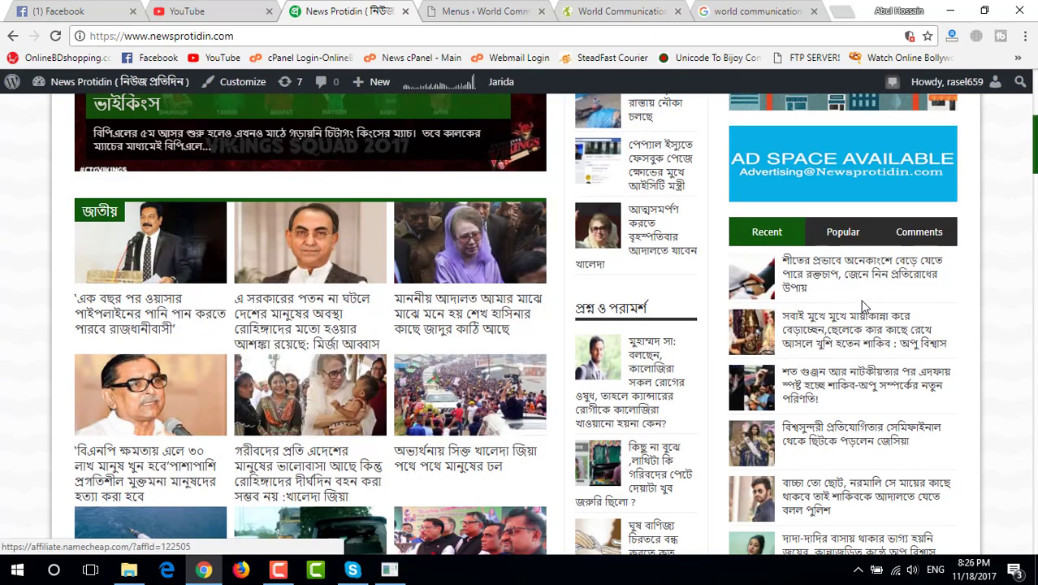
scroll(866, 307, "down", 5)
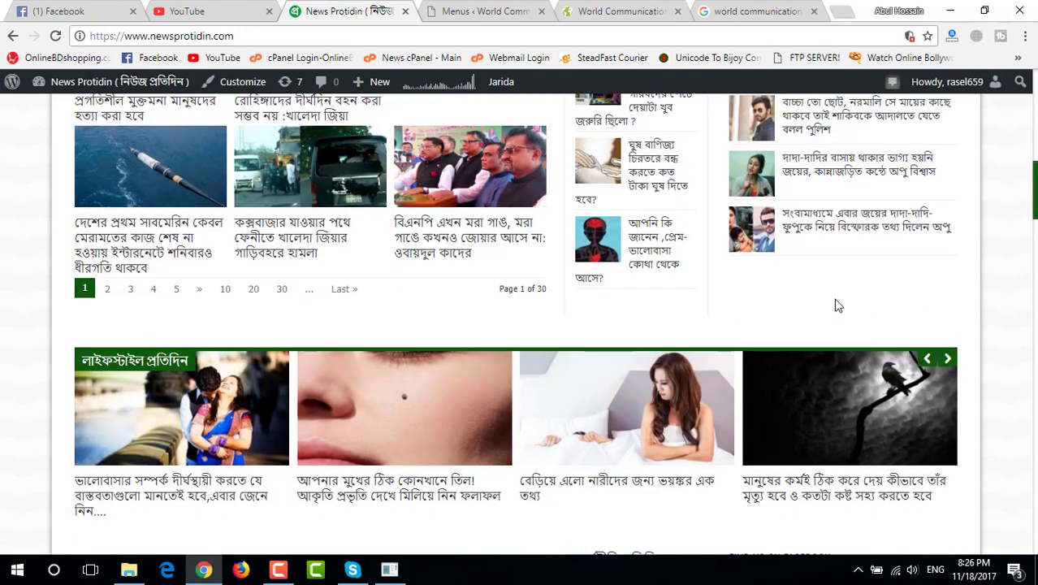
Step: Open the Homepage section of World Communication's Jarida settings and review the Home Builder areas and the homepage areas diagram
left_click(483, 8)
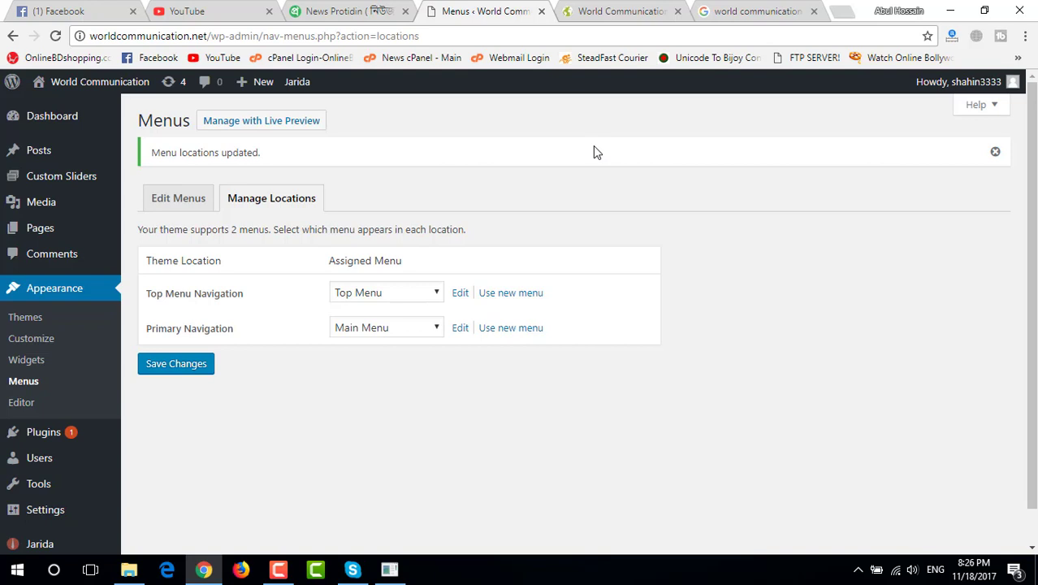
left_click(295, 84)
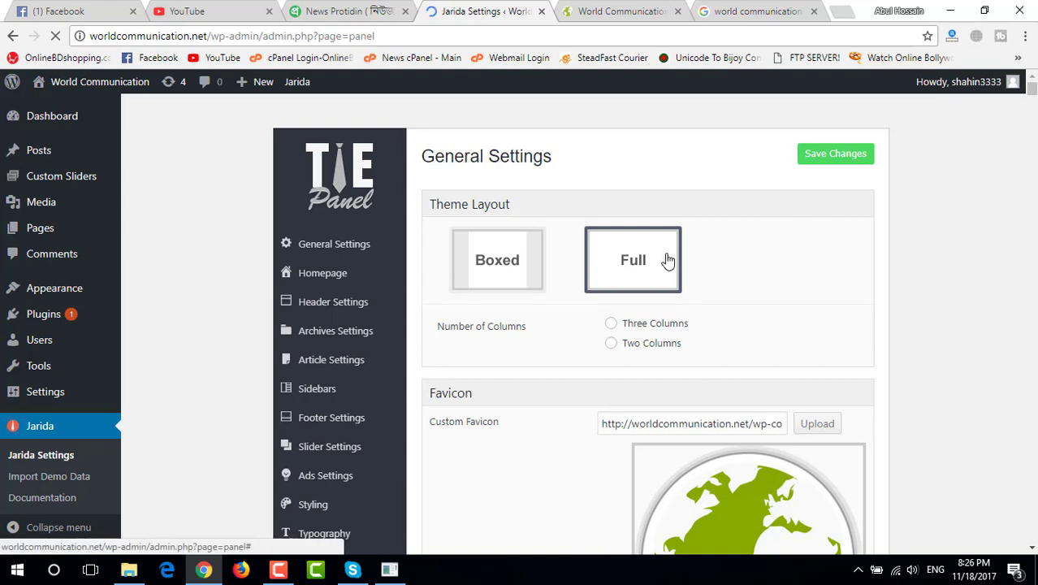
scroll(713, 293, "down", 1)
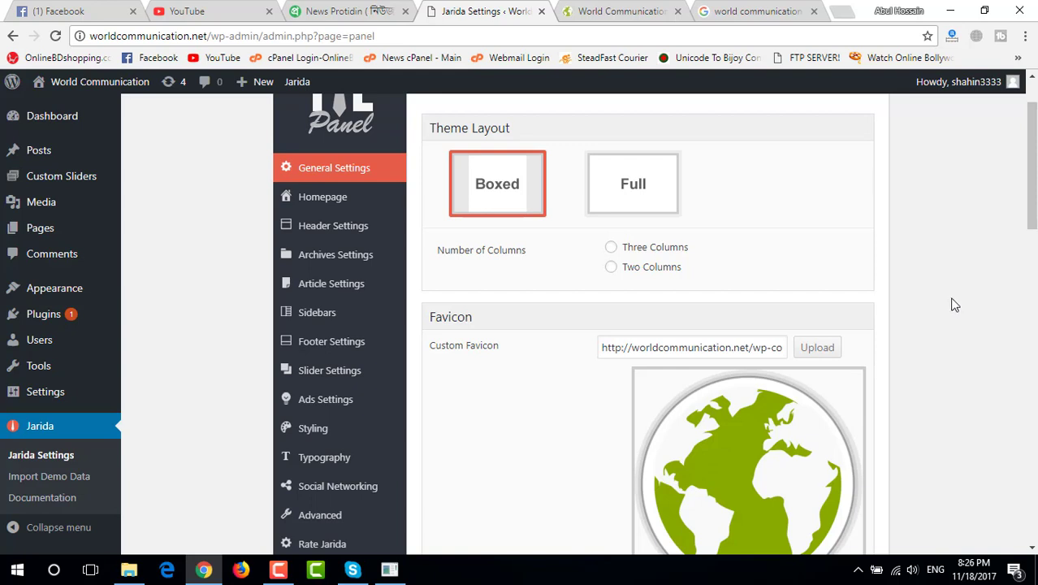
scroll(971, 307, "down", 2)
scroll(973, 307, "up", 2)
left_click(313, 199)
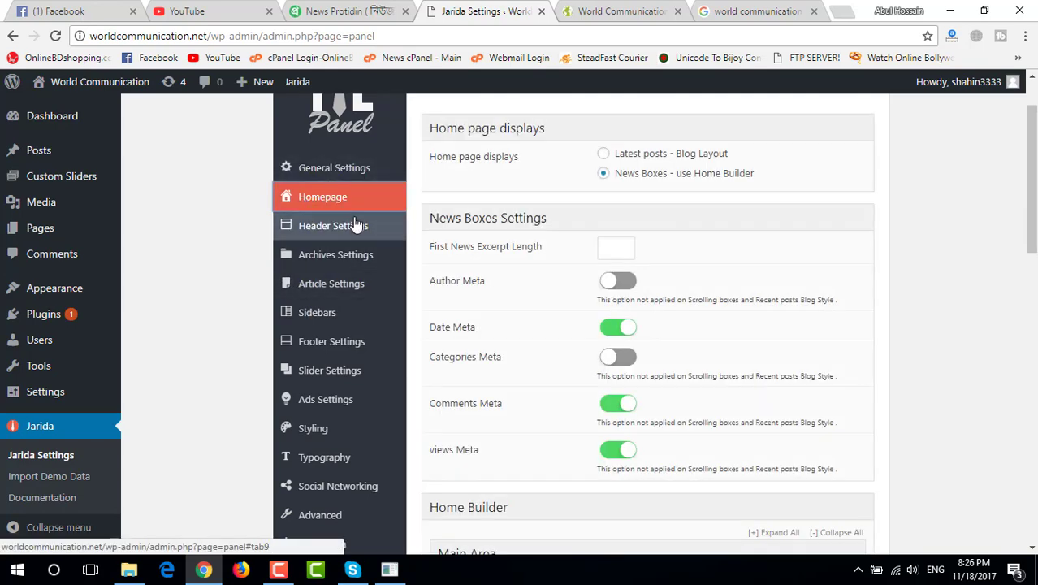
scroll(414, 332, "down", 1)
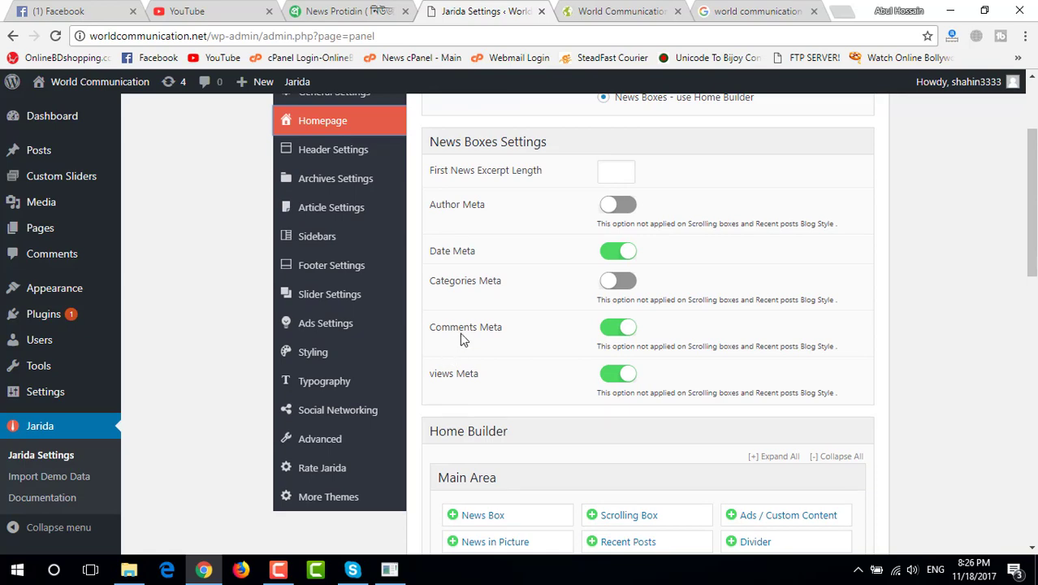
scroll(511, 282, "down", 4)
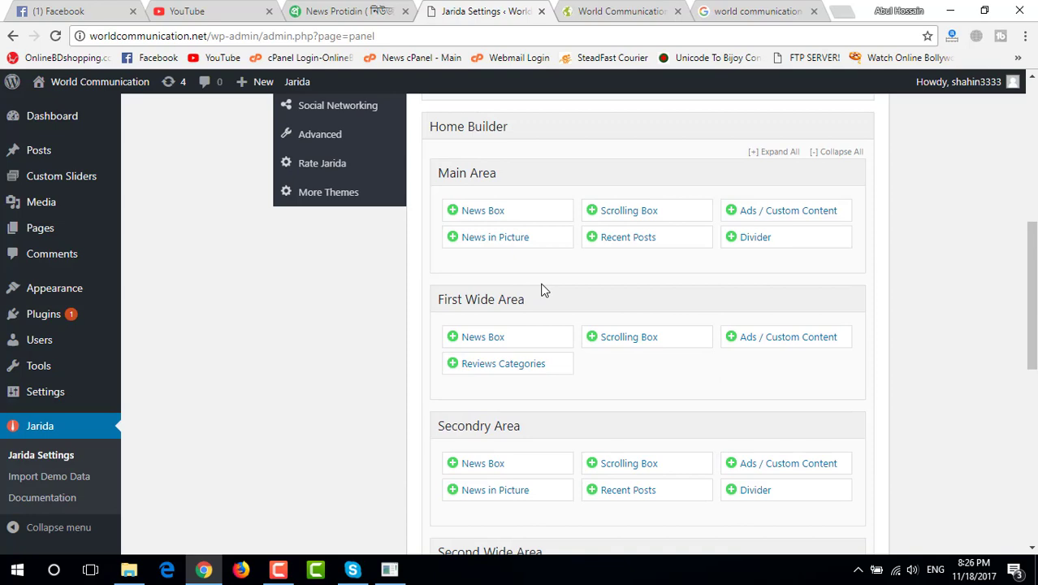
scroll(543, 290, "down", 6)
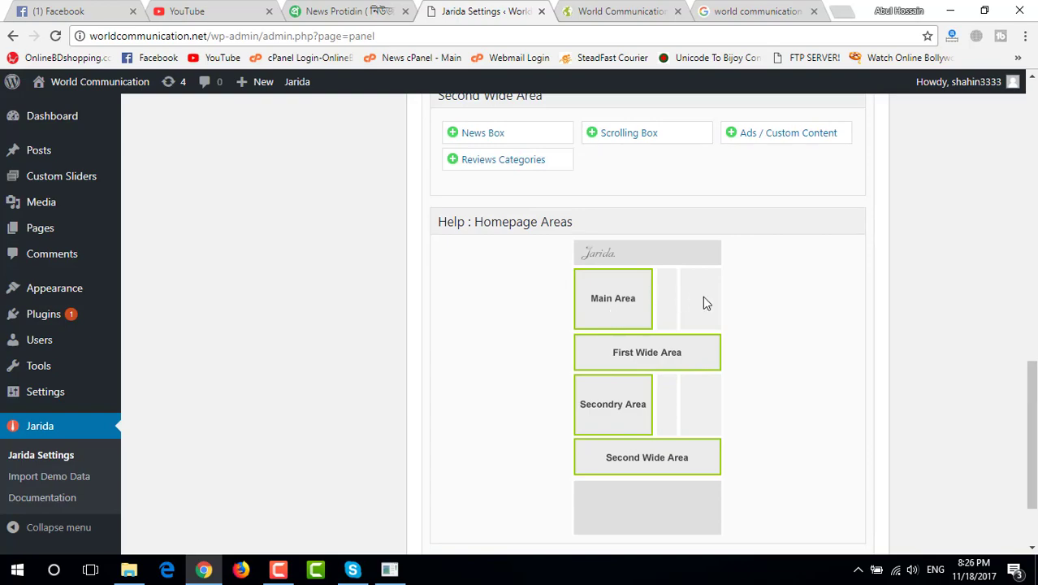
Step: Compare the Home Builder areas with the slider, news grid and wide section of the News Protidin homepage
left_click(345, 12)
scroll(350, 252, "up", 10)
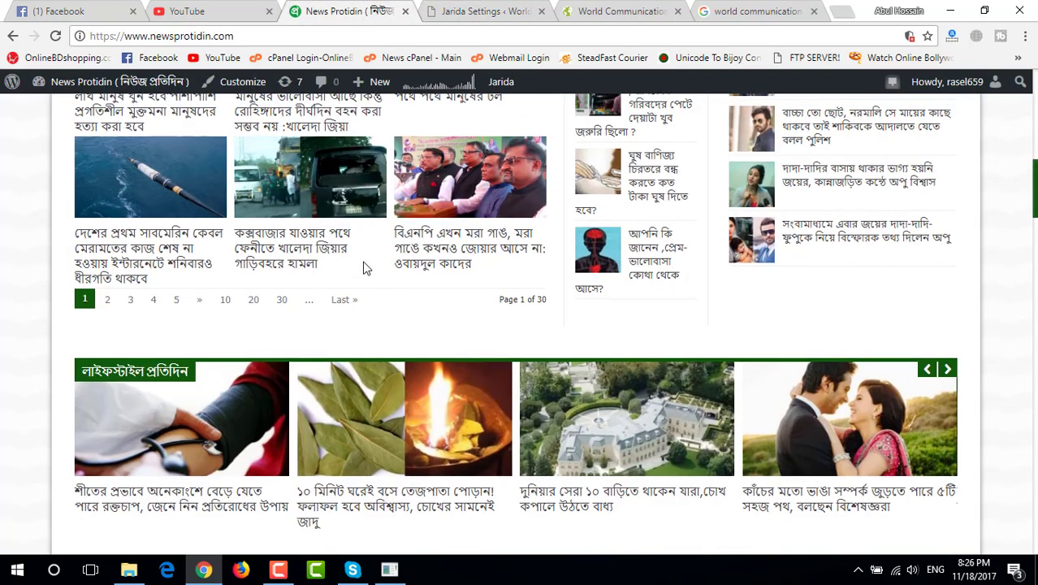
scroll(373, 258, "down", 2)
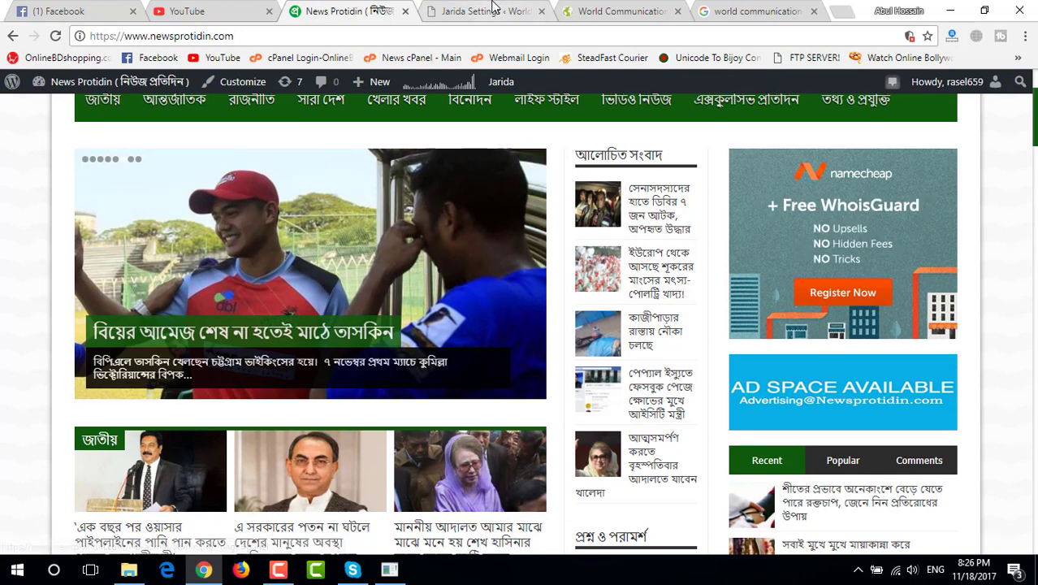
Step: Add a Recent Posts box to the Home Builder's Main Area in the Jarida settings and review its options
key("ctrl+Tab")
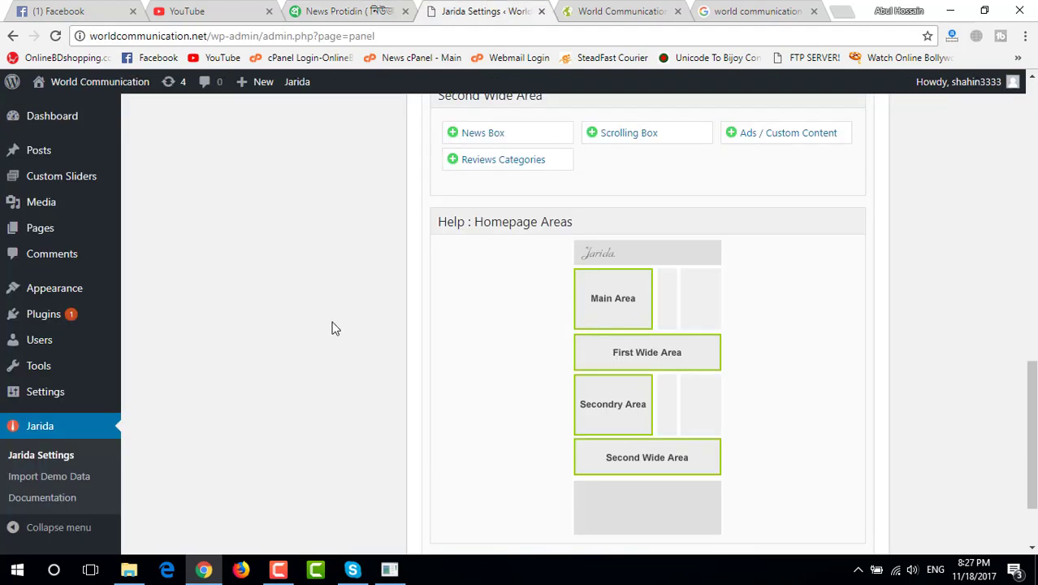
scroll(333, 328, "up", 6)
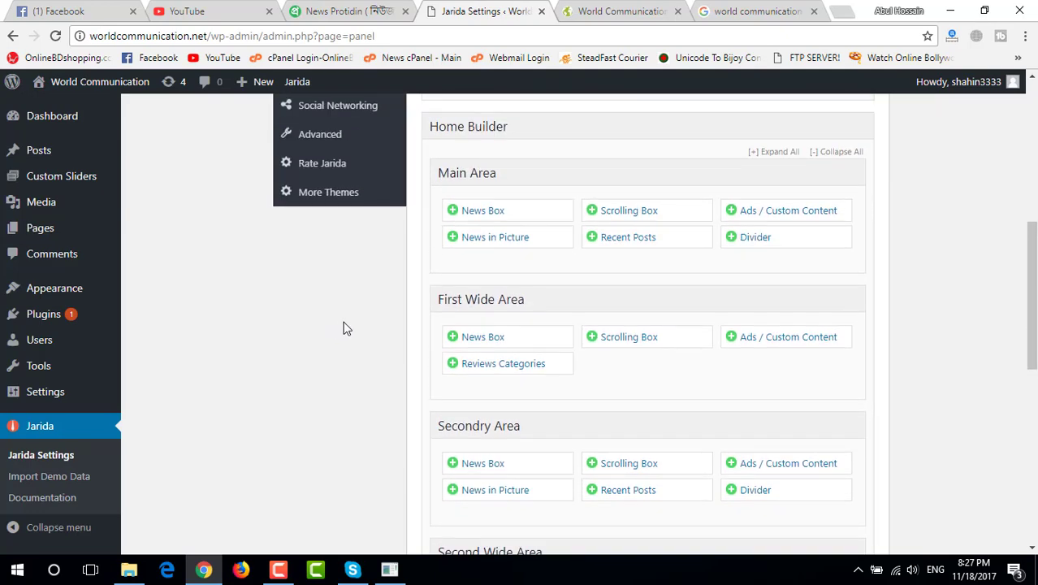
scroll(345, 328, "up", 1)
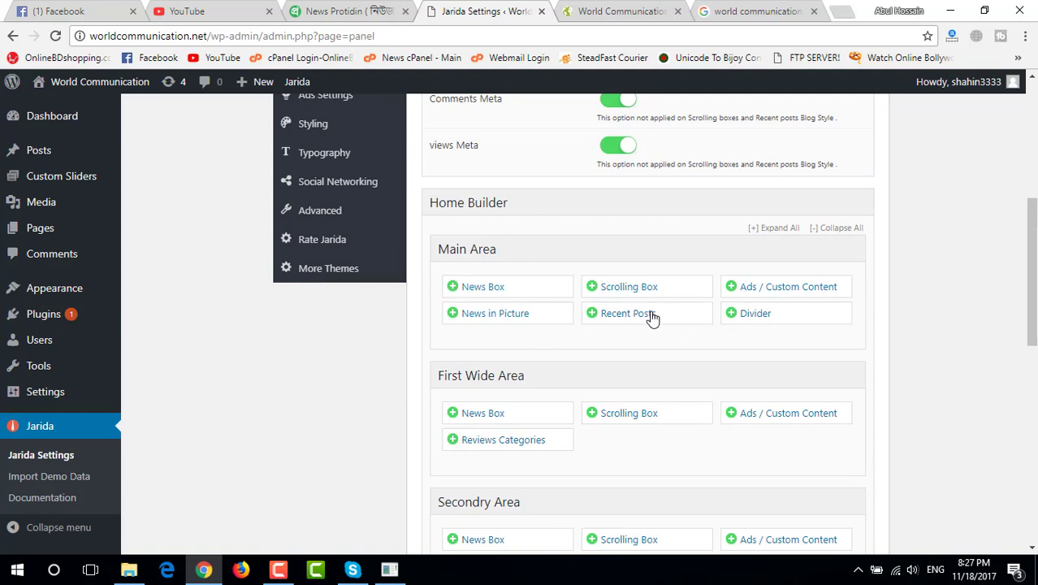
left_click(602, 317)
scroll(313, 417, "down", 2)
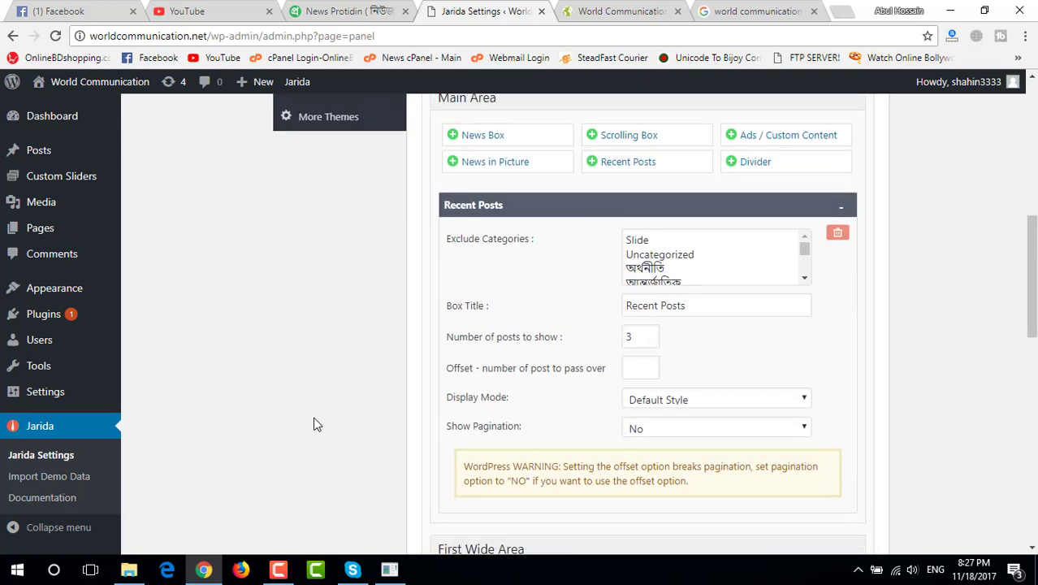
scroll(315, 417, "up", 1)
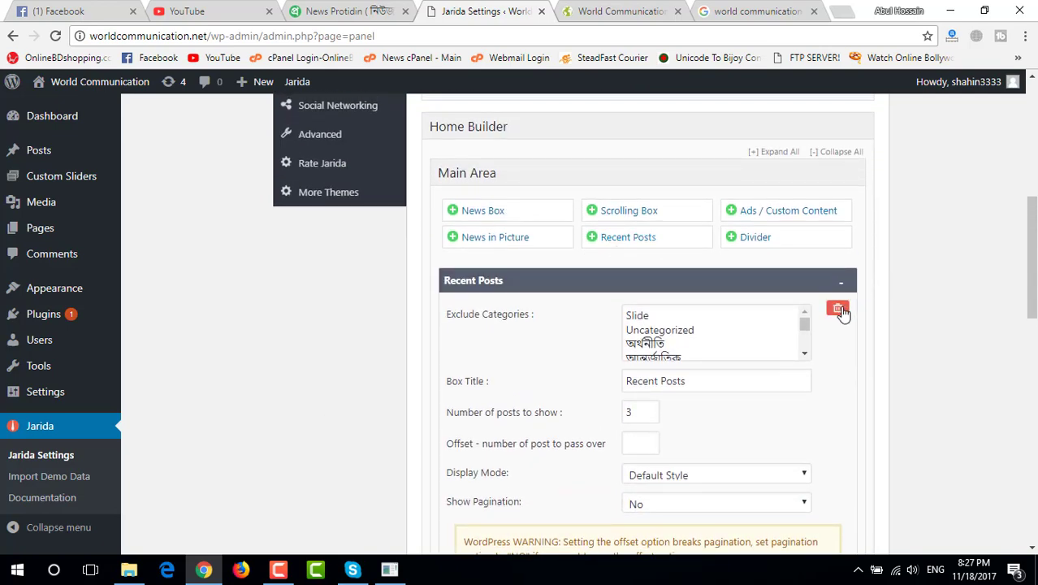
scroll(537, 394, "down", 3)
scroll(593, 359, "up", 2)
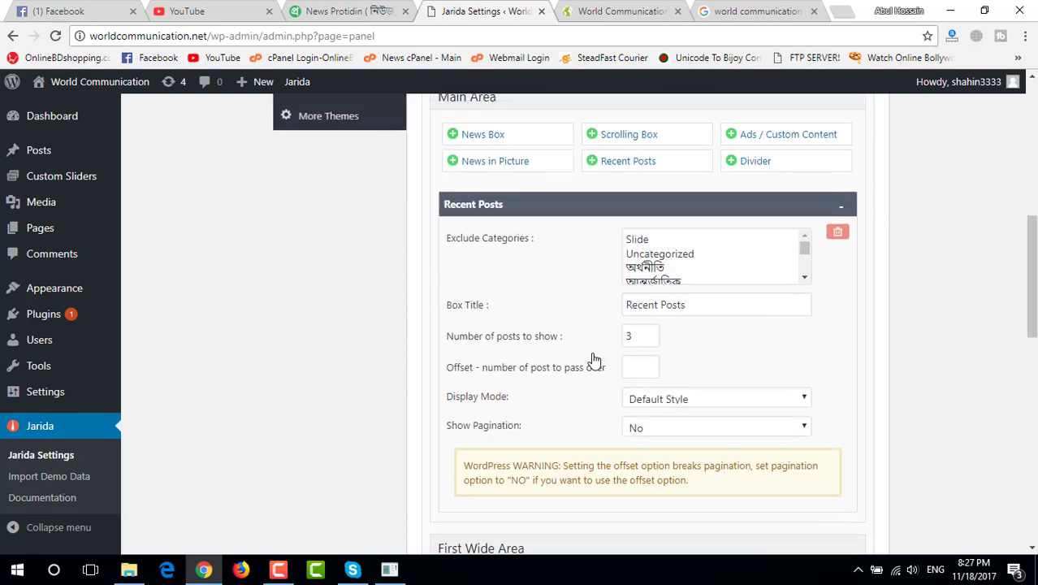
Step: Check the layout of the জাতীয় post block on the News Protidin homepage
left_click(335, 11)
scroll(96, 178, "down", 4)
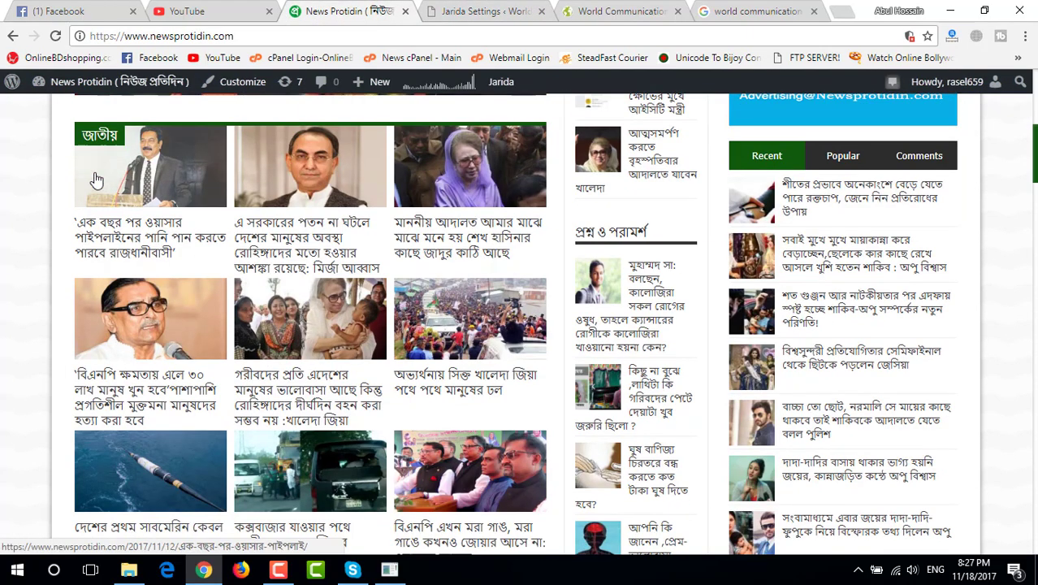
Step: In the Jarida settings' Main Area, replace the Recent Posts box with a side-by-side two-column News Box for the category খেলার খবর
left_click(453, 9)
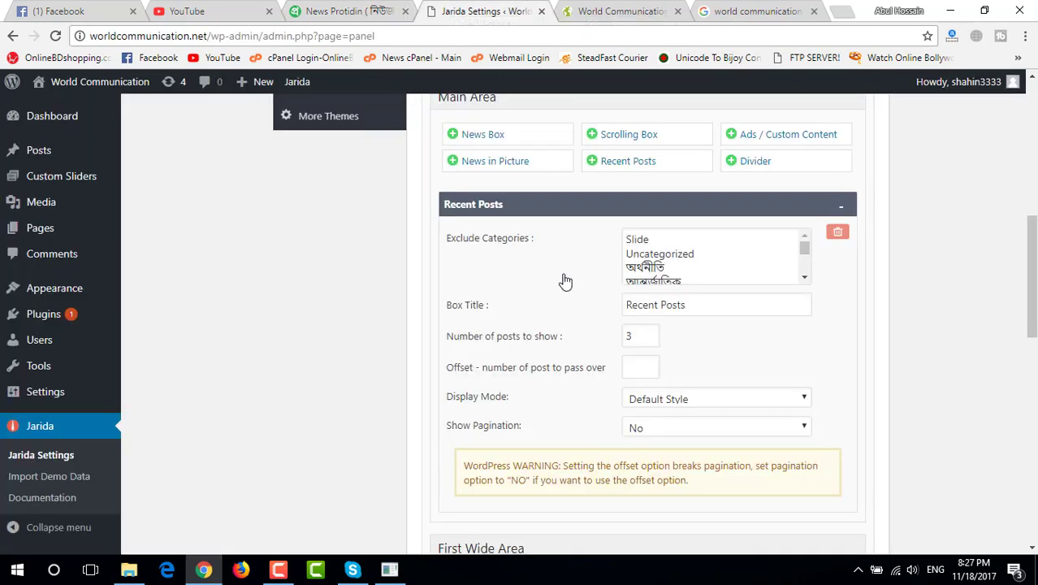
left_click(838, 231)
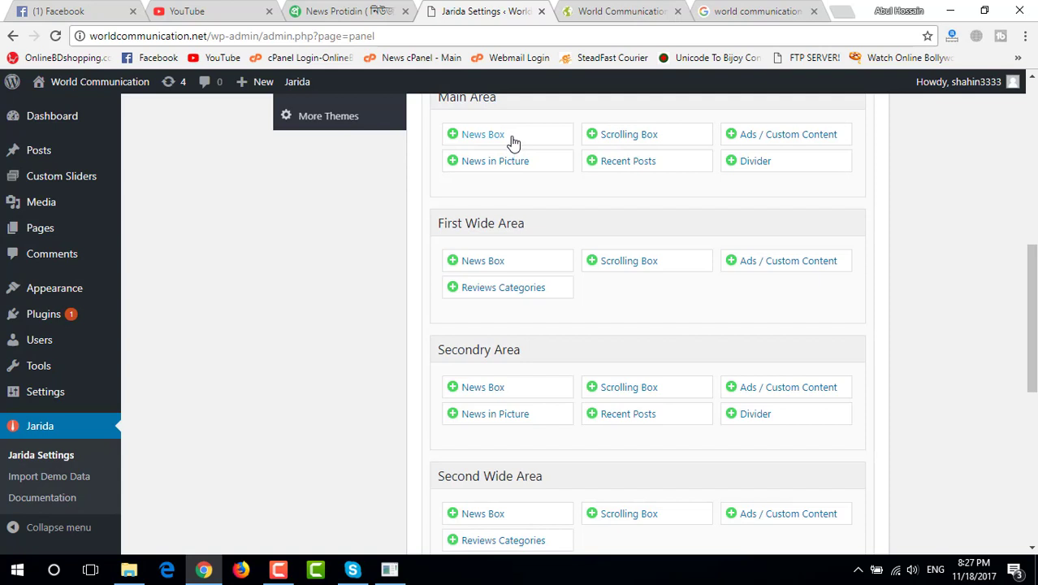
left_click(512, 139)
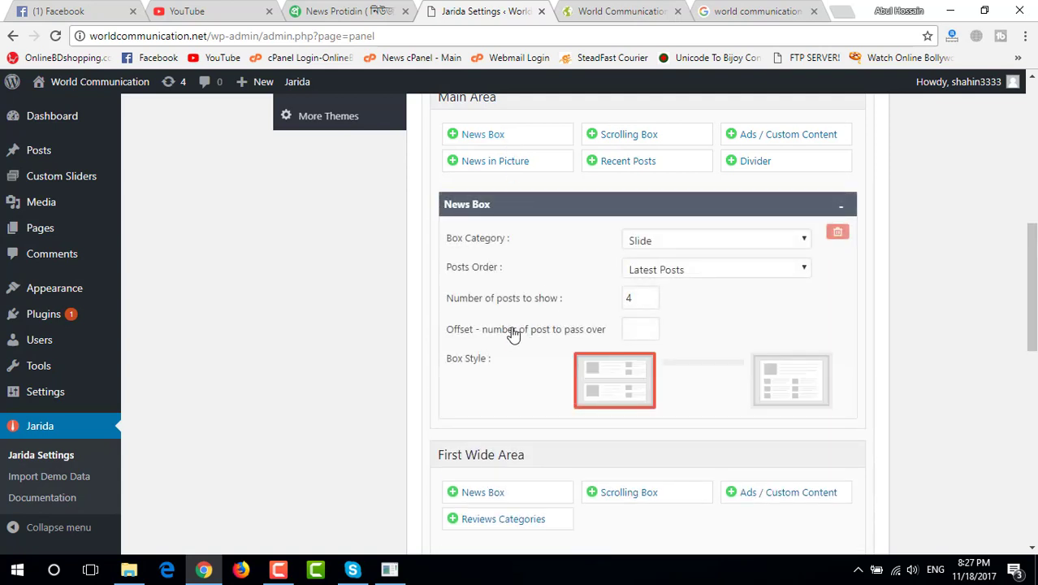
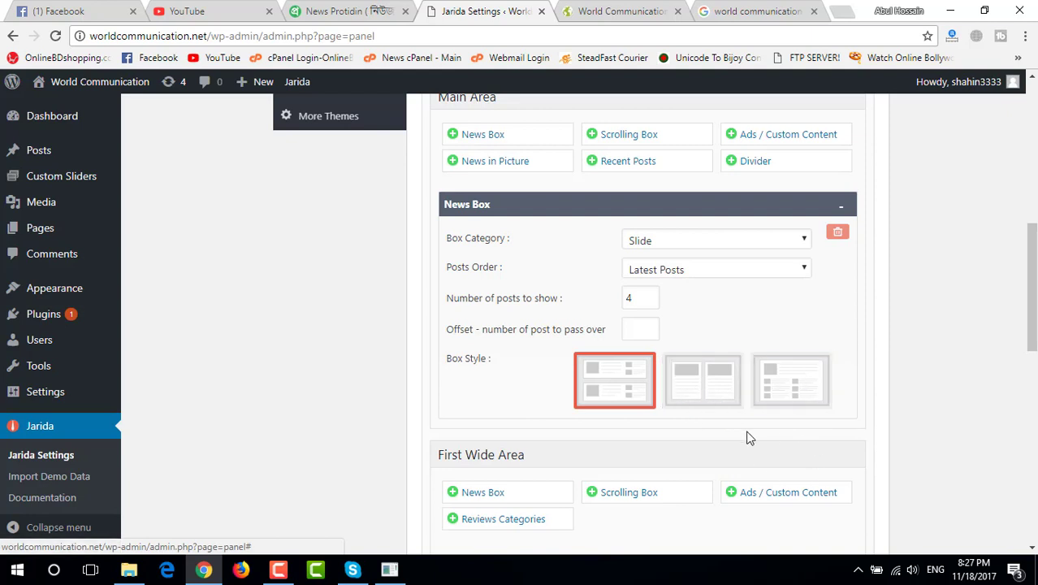
left_click(710, 395)
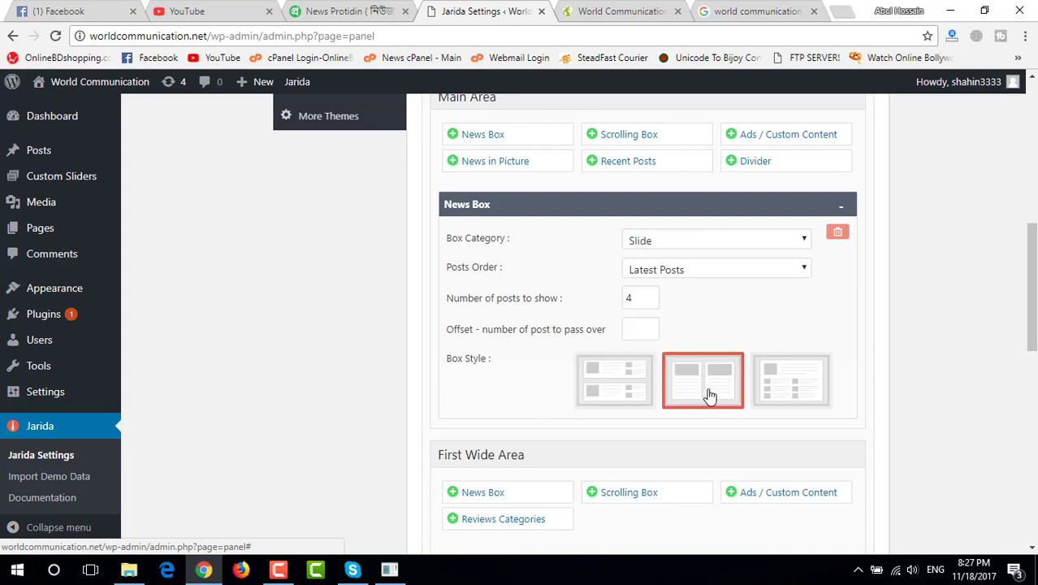
left_click(671, 242)
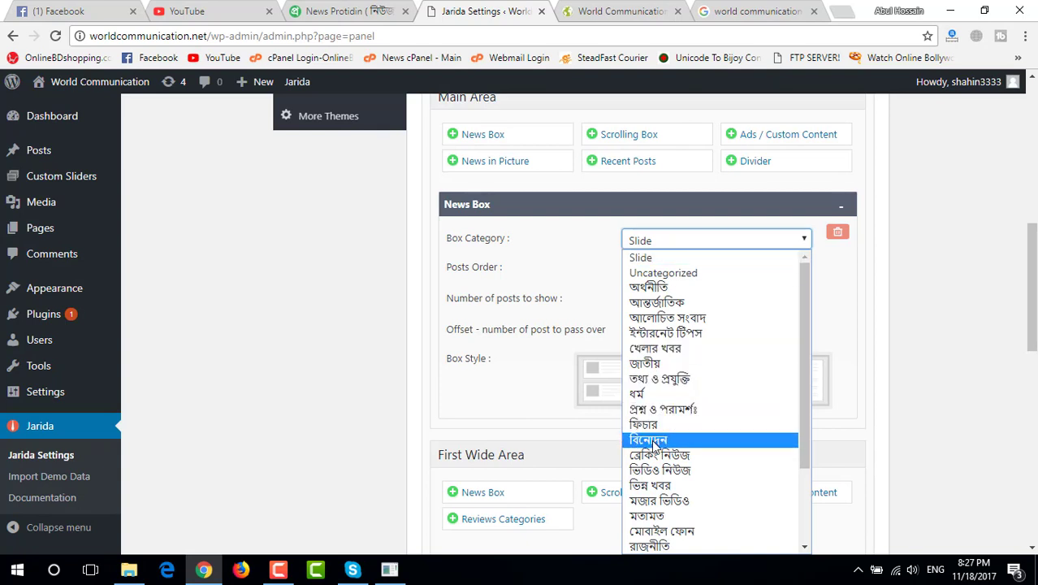
left_click(658, 350)
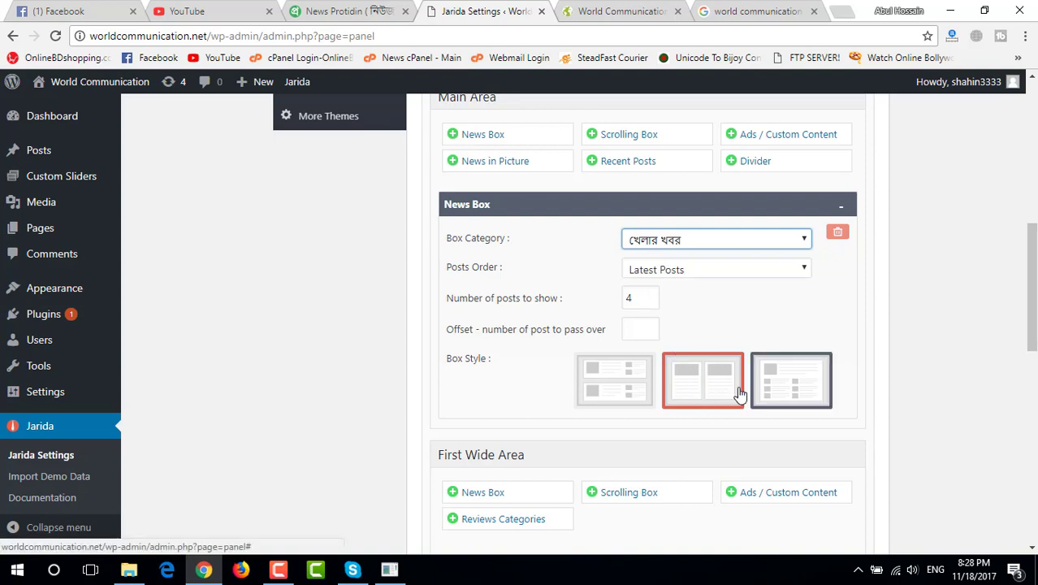
left_click(841, 206)
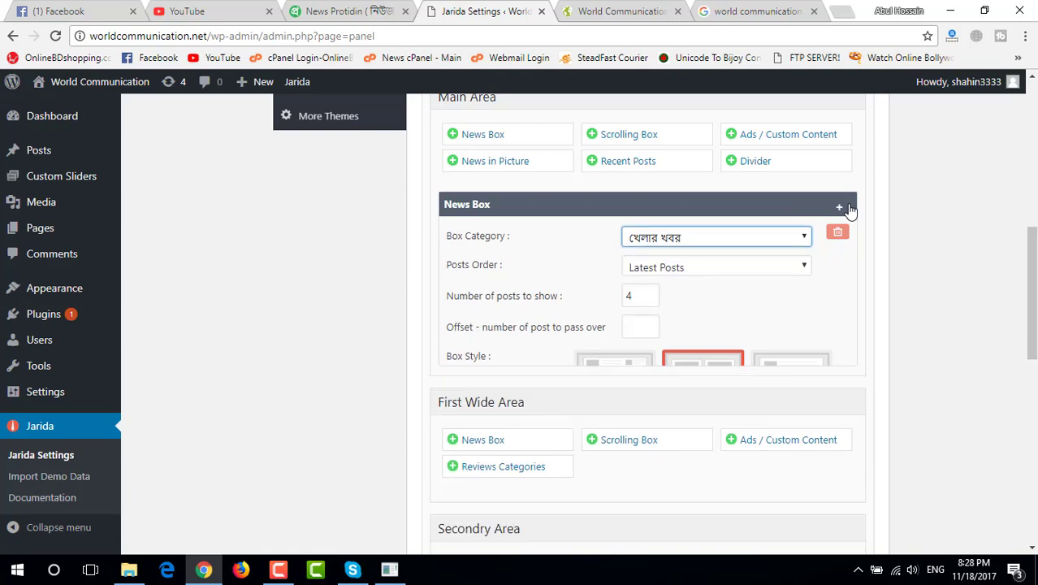
Step: Add a second News Box to the Main Area with the two-column style and the category বিনোদন
left_click(504, 136)
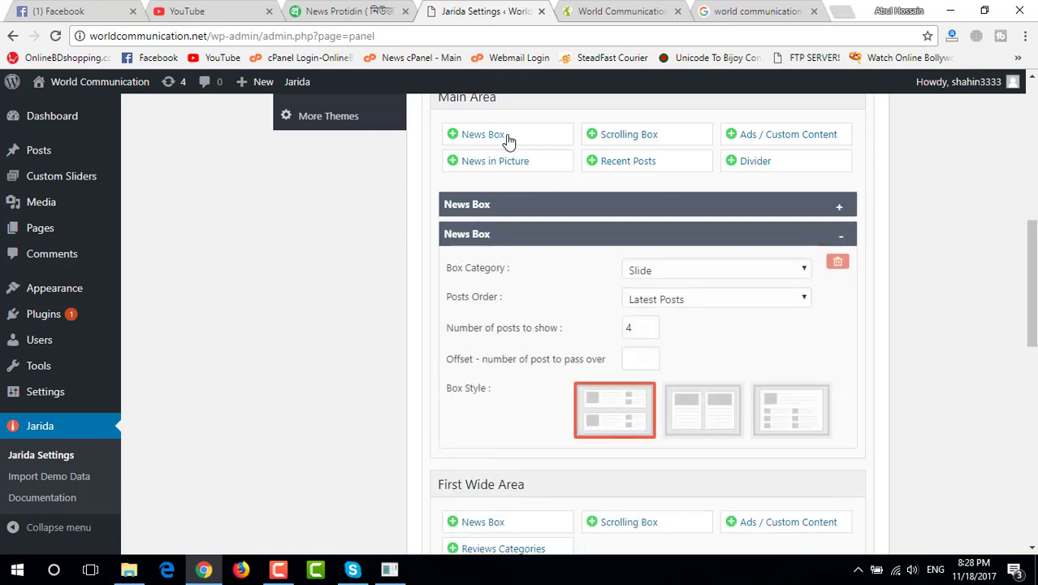
left_click(707, 421)
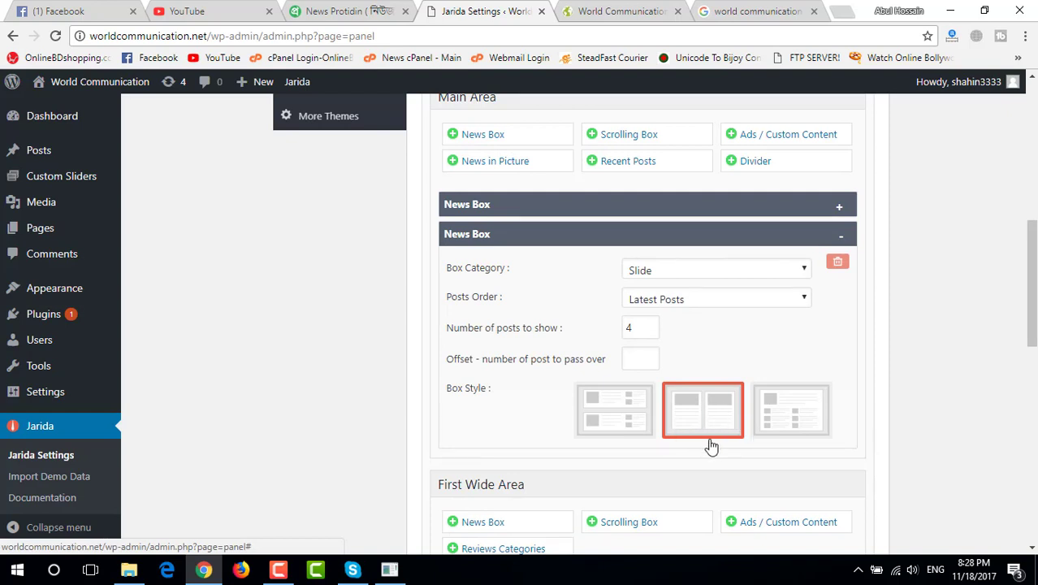
left_click(719, 270)
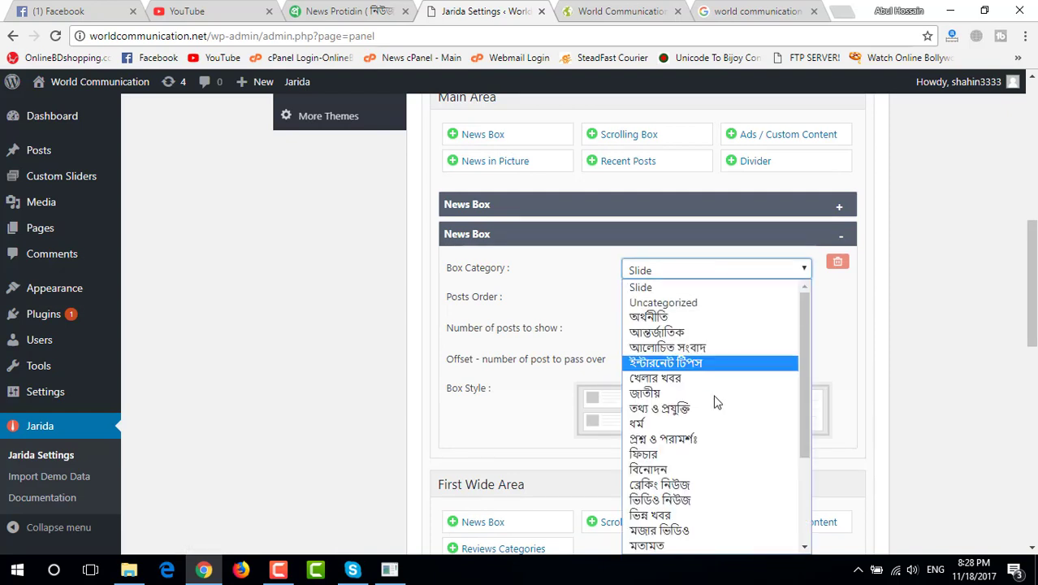
left_click(671, 471)
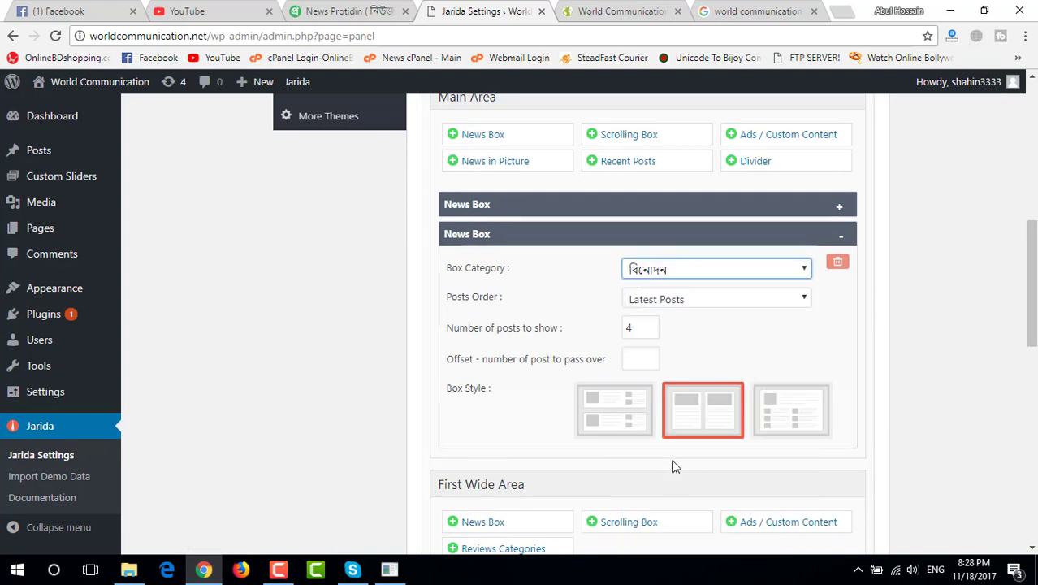
left_click(843, 241)
Step: Add a third News Box to the Main Area using the third box style, category ভিন্ন খবর, showing 5 posts
scroll(533, 203, "up", 1)
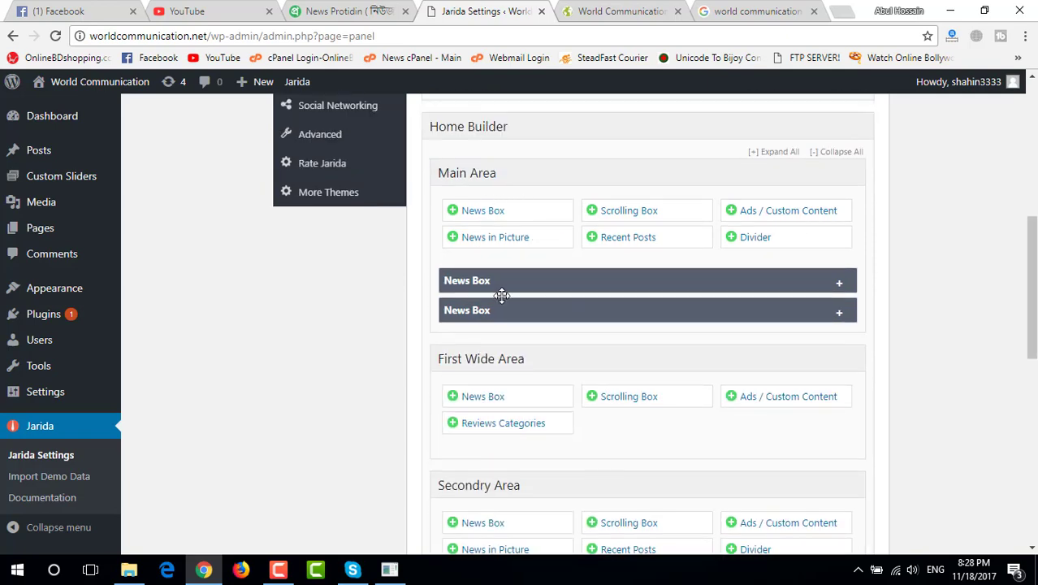
scroll(537, 309, "down", 8)
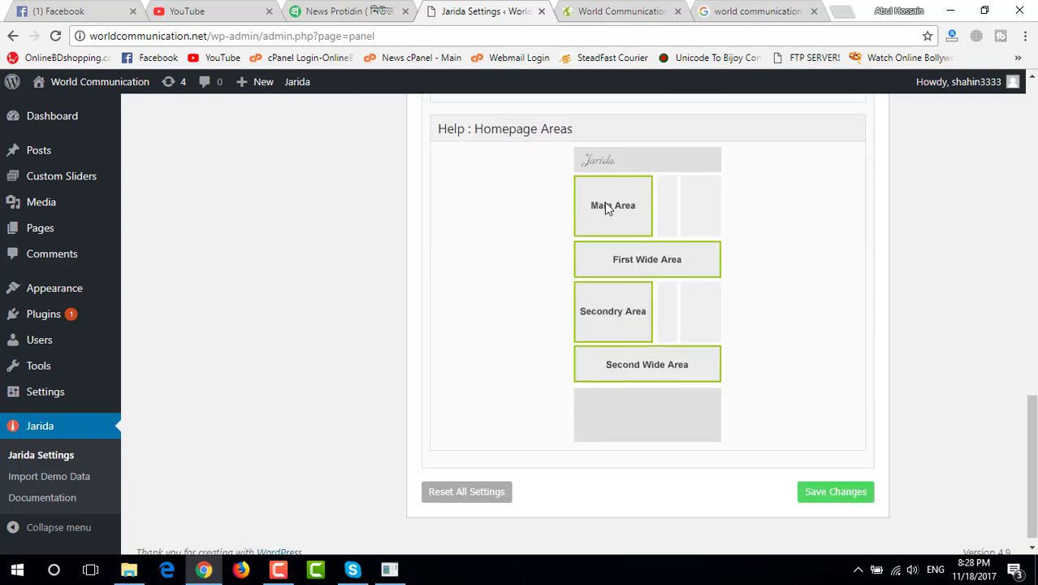
scroll(608, 231, "up", 4)
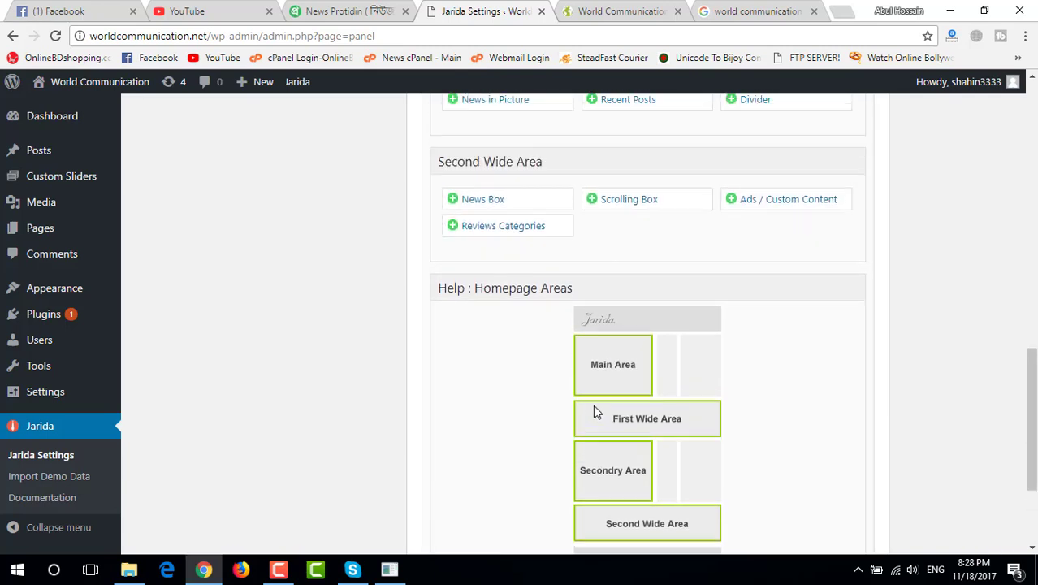
scroll(596, 404, "up", 3)
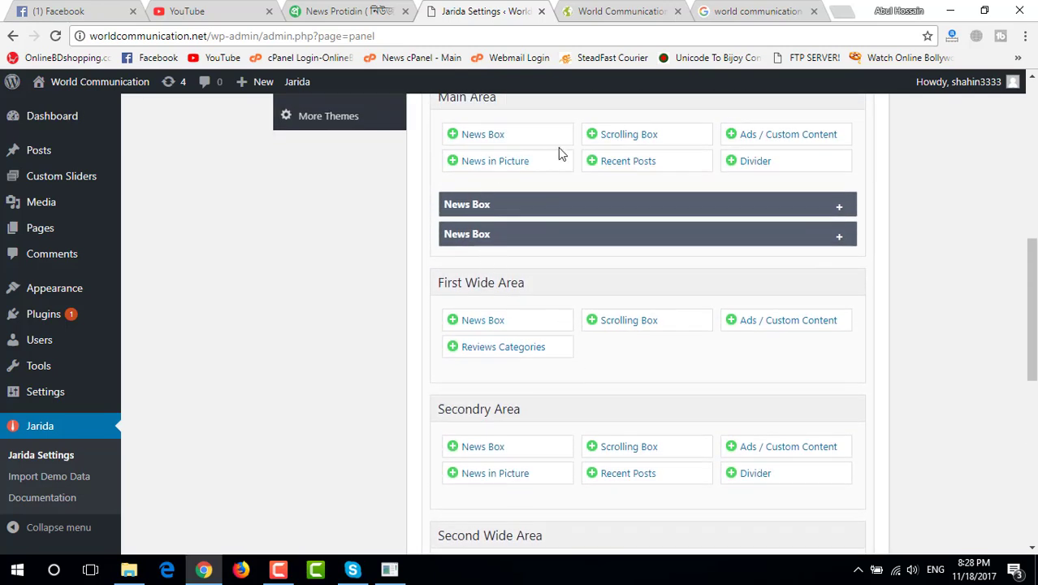
left_click(496, 143)
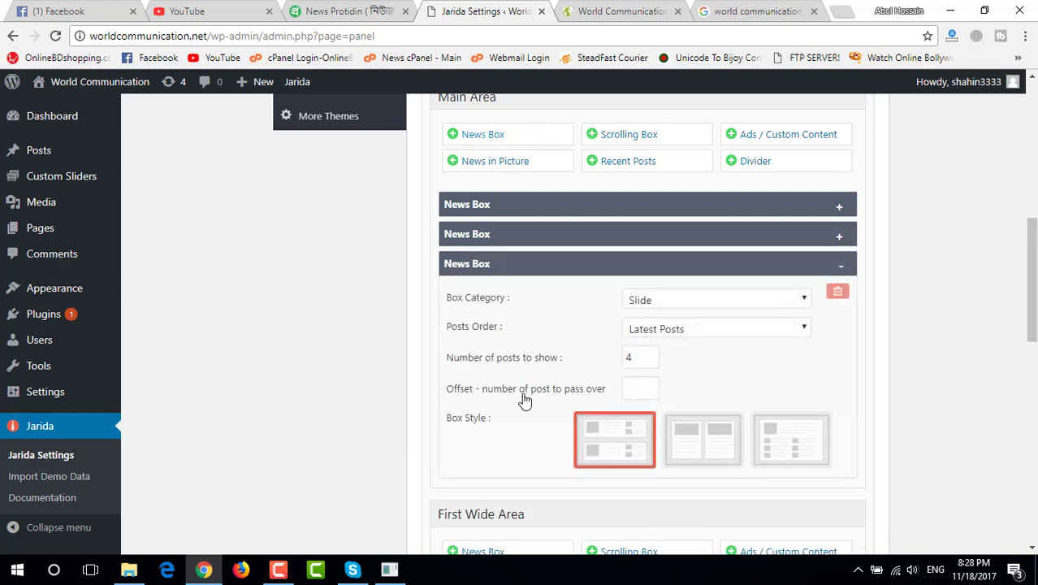
left_click(778, 437)
left_click(702, 302)
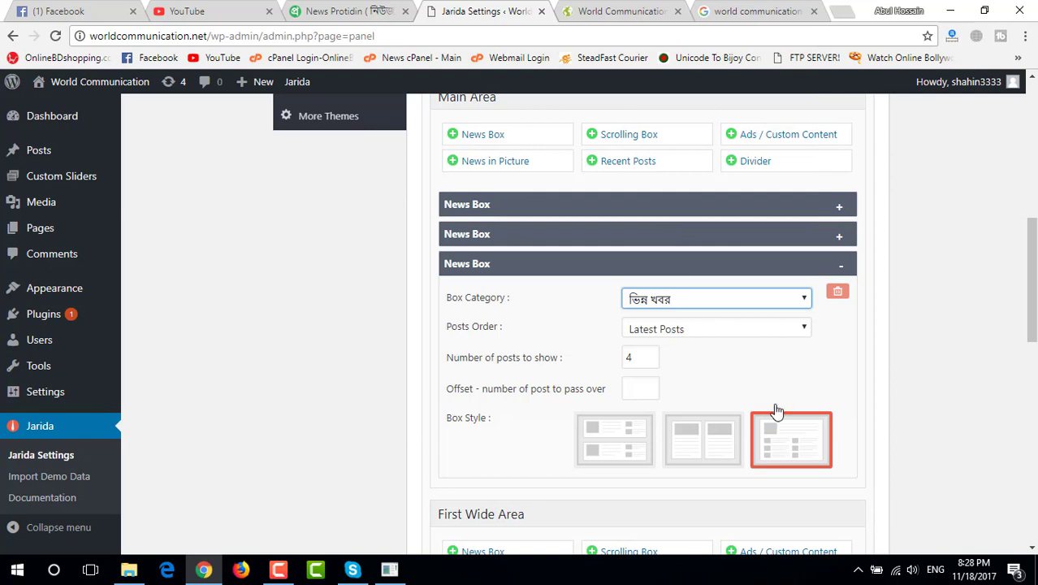
double_click(628, 356)
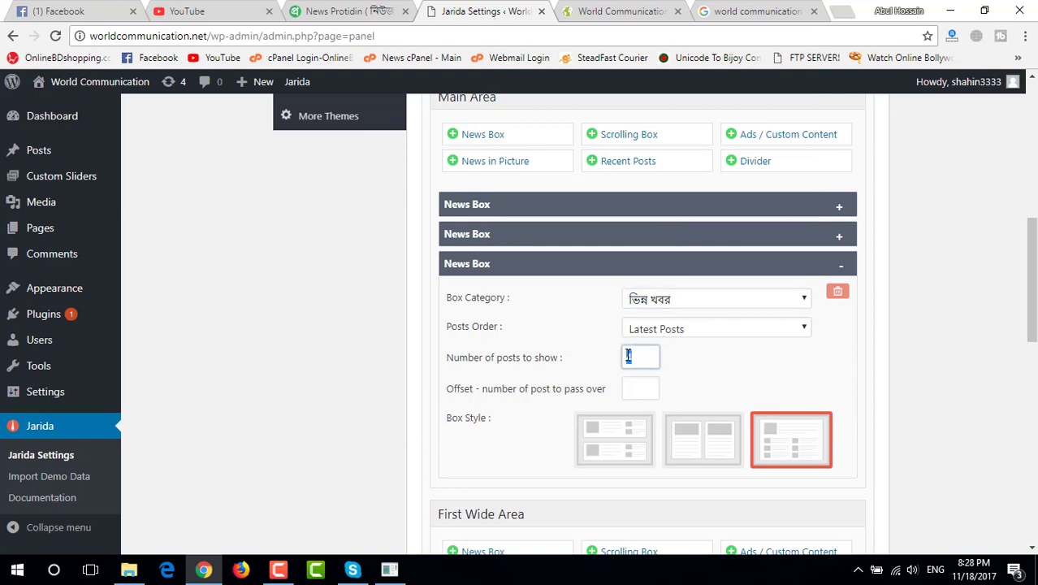
type("5")
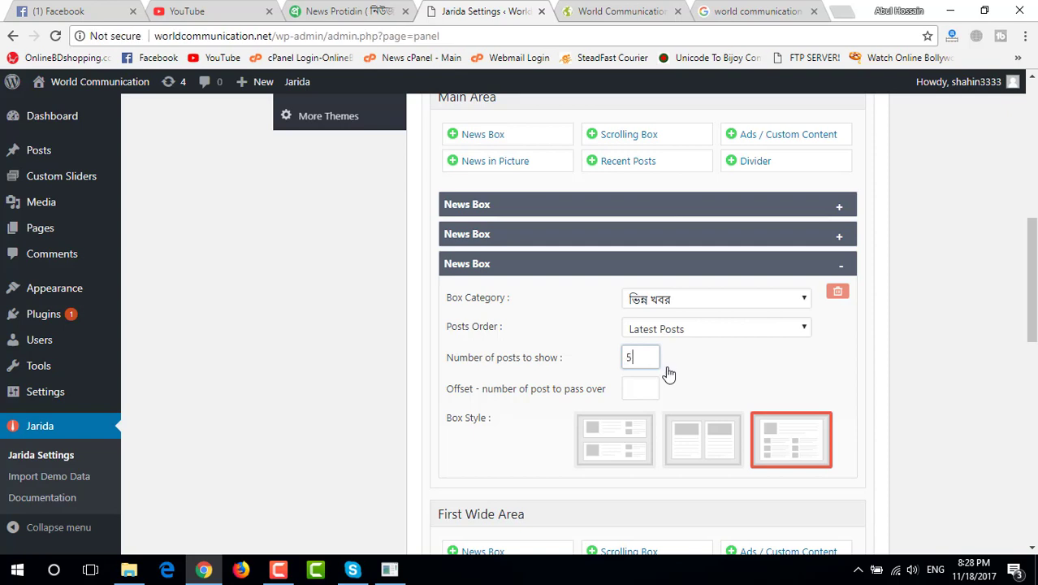
left_click(842, 269)
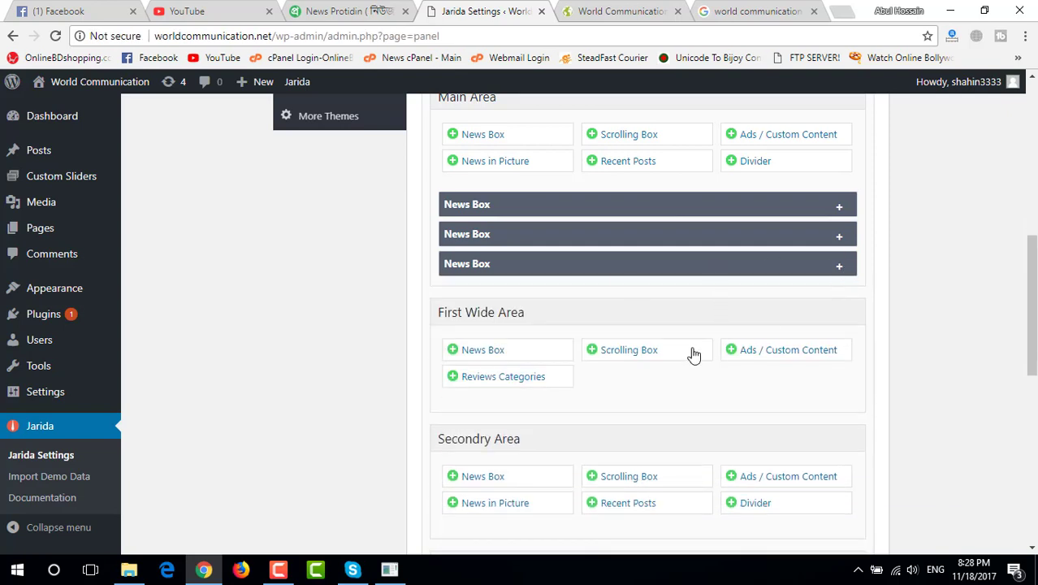
Step: Examine the Help: Homepage Areas diagram and the matching full-width লাইফস্টাইল প্রতিদিন section on the News Protidin homepage
scroll(607, 325, "up", 1)
scroll(609, 321, "down", 2)
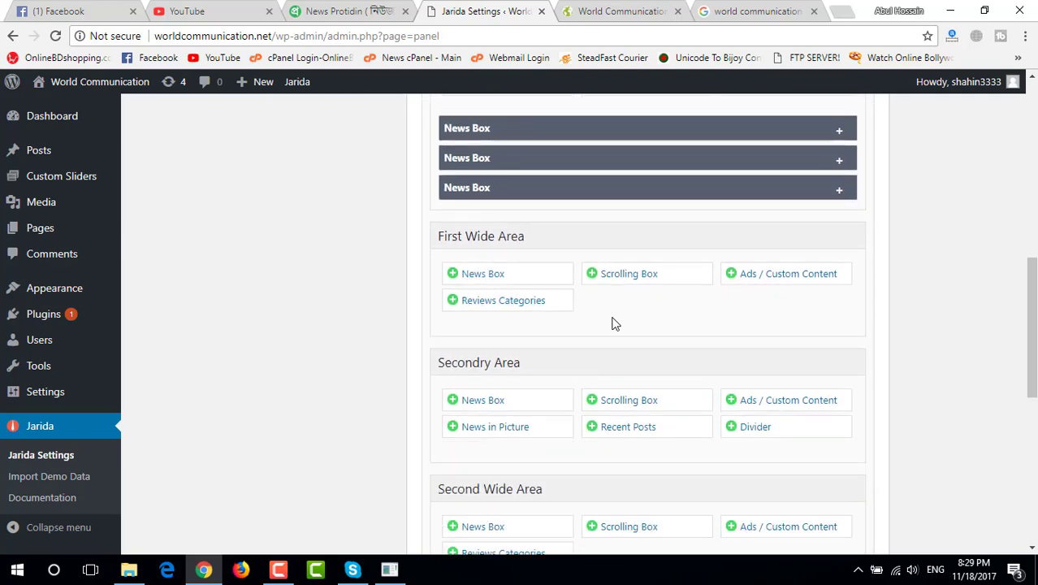
scroll(618, 325, "down", 6)
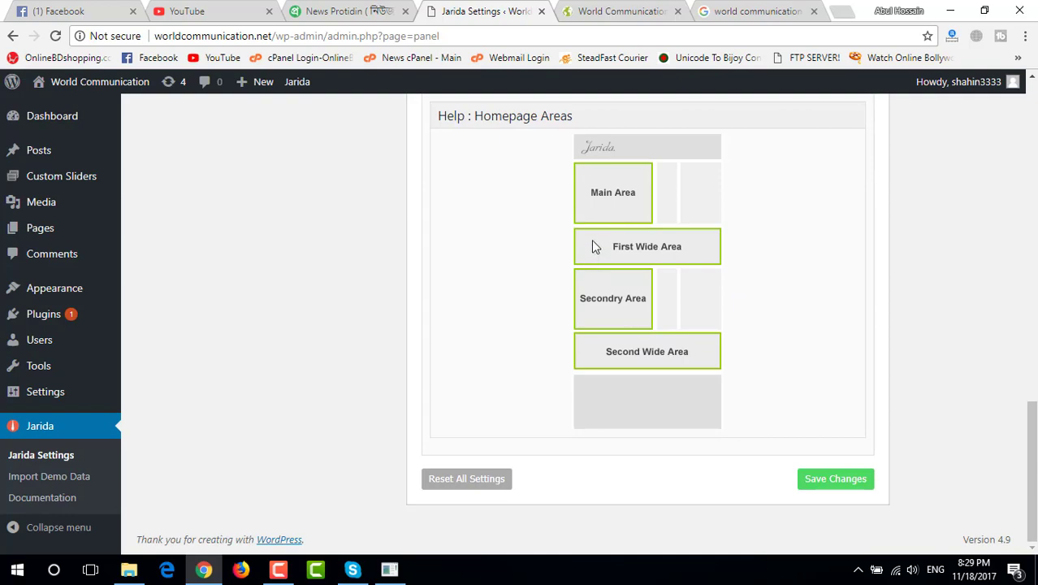
left_click(315, 11)
scroll(200, 387, "down", 4)
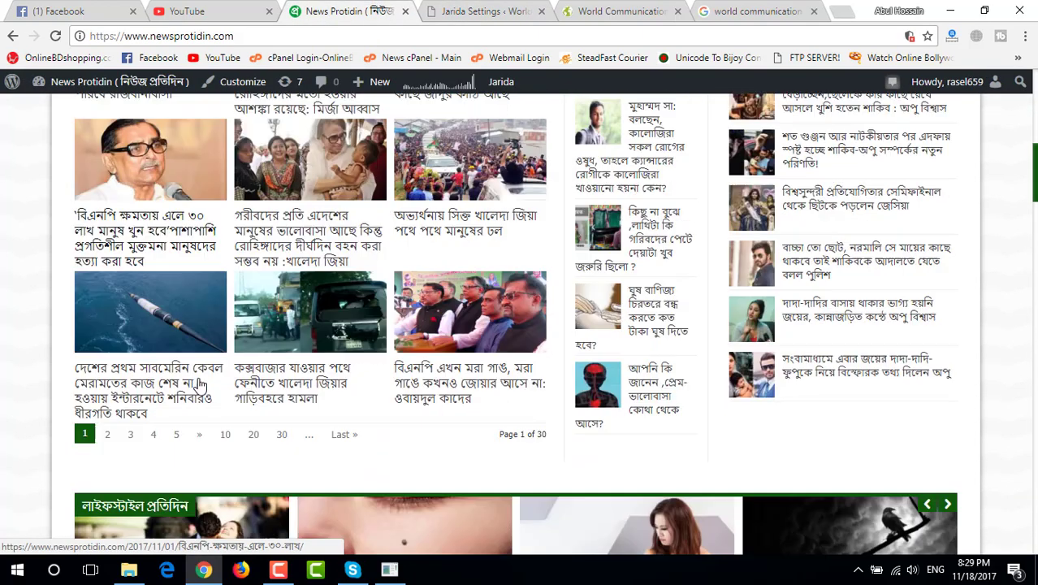
scroll(565, 404, "down", 3)
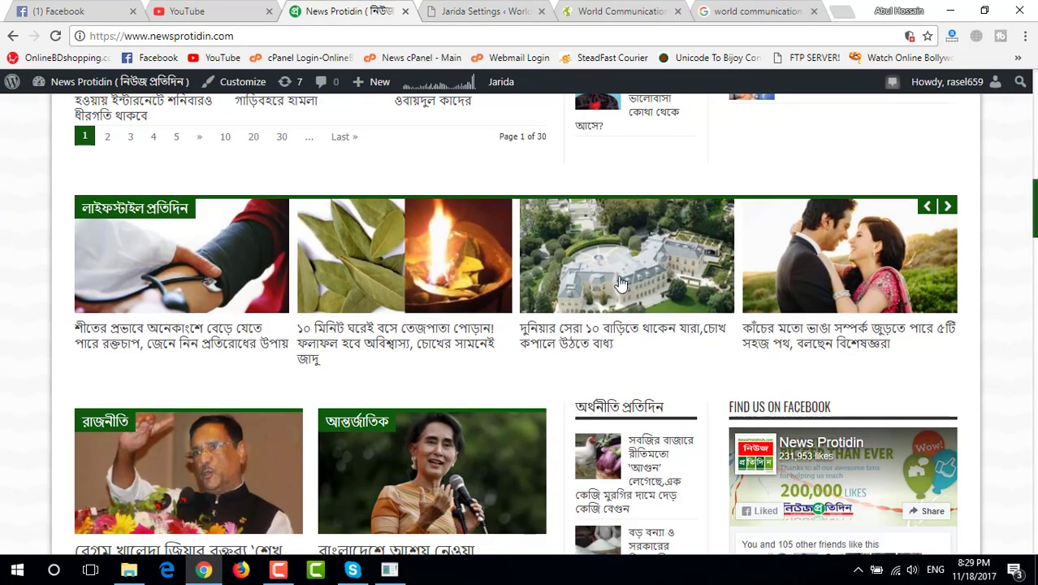
scroll(521, 317, "up", 3)
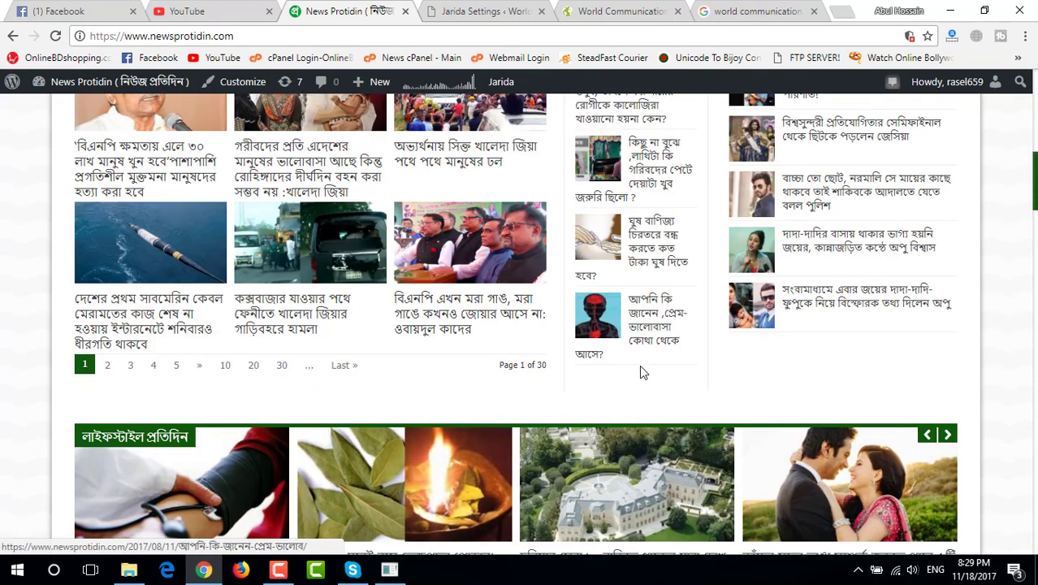
scroll(521, 316, "down", 2)
left_click_drag(200, 250, 162, 102)
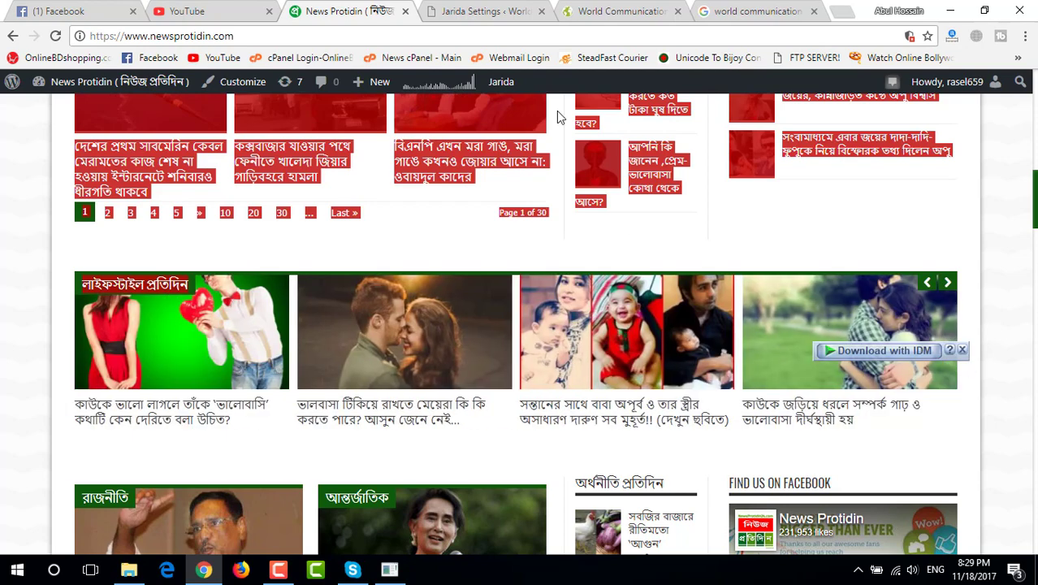
Step: Back in the Jarida settings, add a Scrolling Box to the First Wide Area with the category তথ্য ও প্রযুক্তি
left_click(493, 11)
scroll(443, 287, "up", 9)
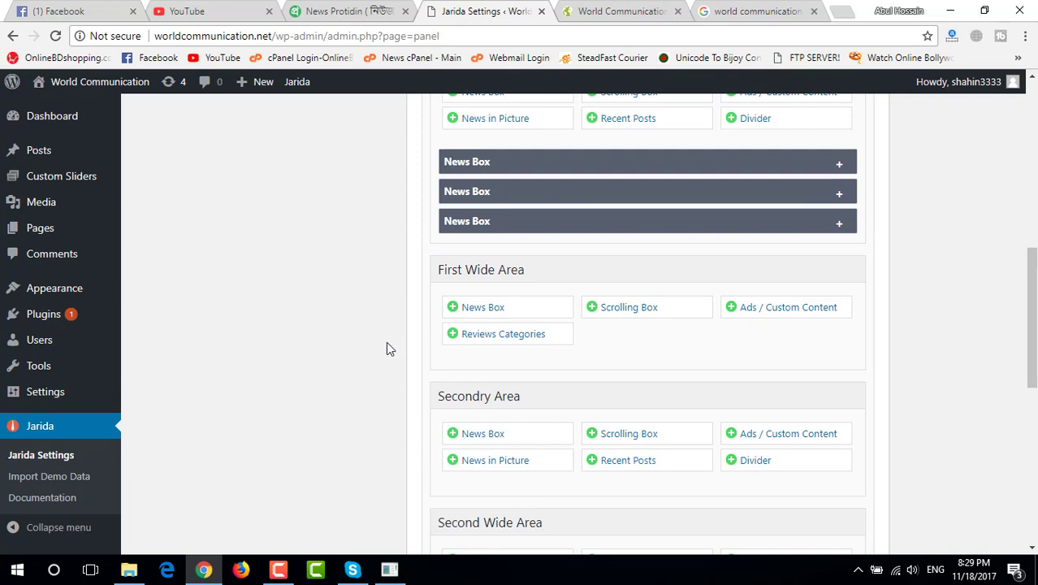
left_click(605, 317)
scroll(276, 419, "down", 1)
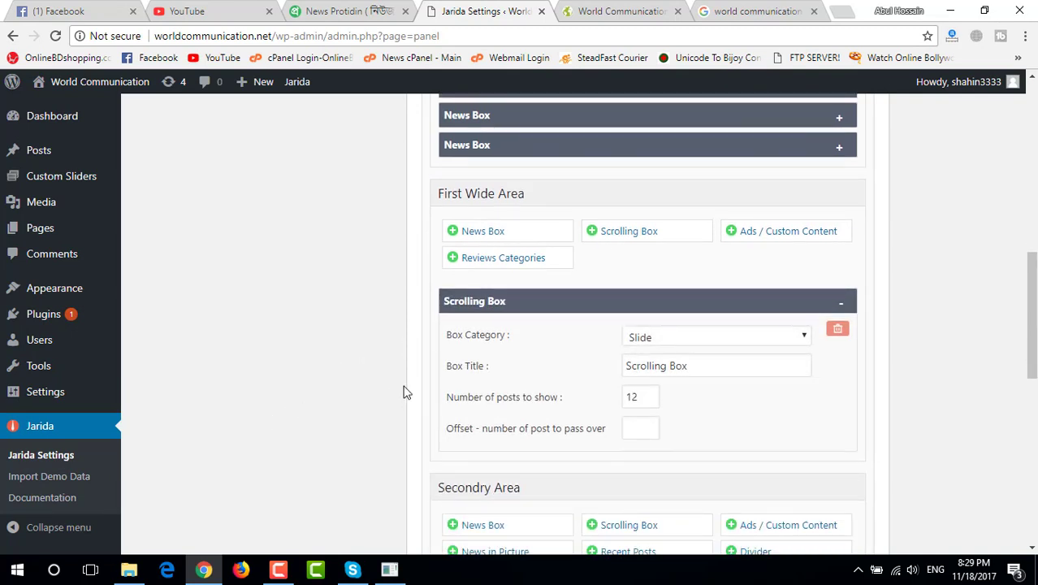
left_click(710, 337)
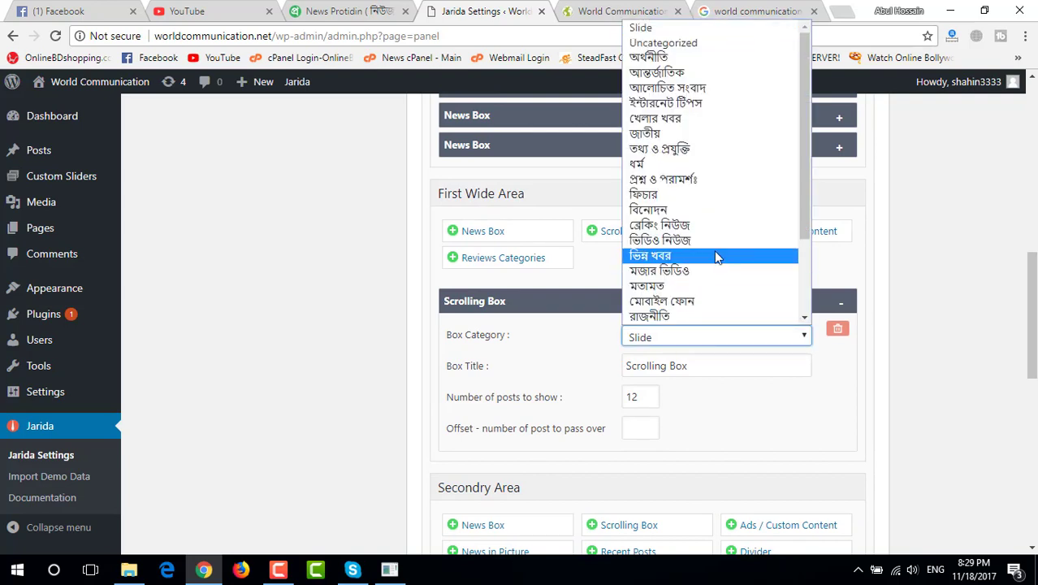
left_click(684, 156)
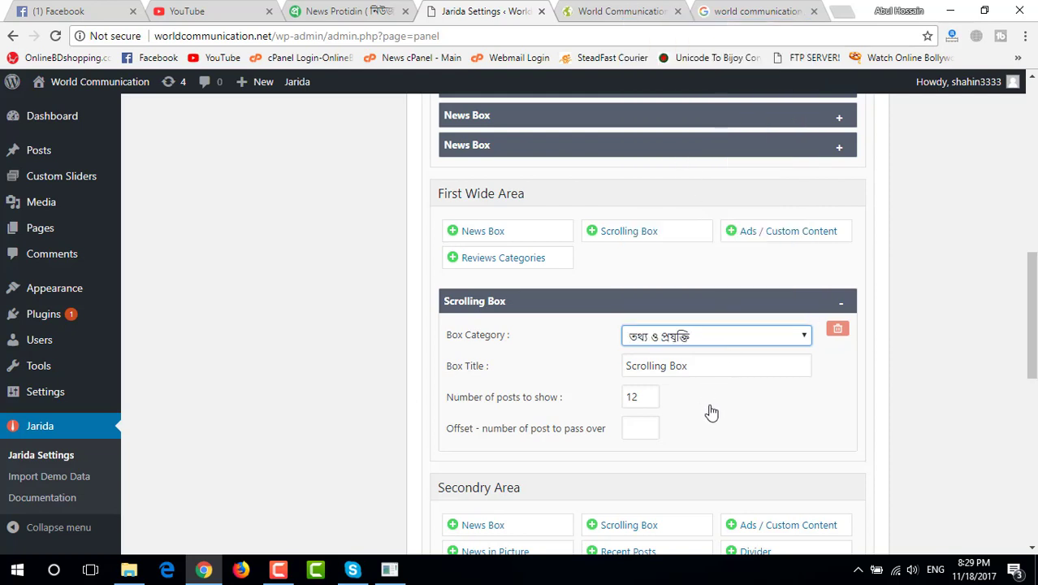
Step: Set the First Wide Area Scrolling Box's title to তথ্য প্রযুক্তি and collapse the box
triple_click(695, 366)
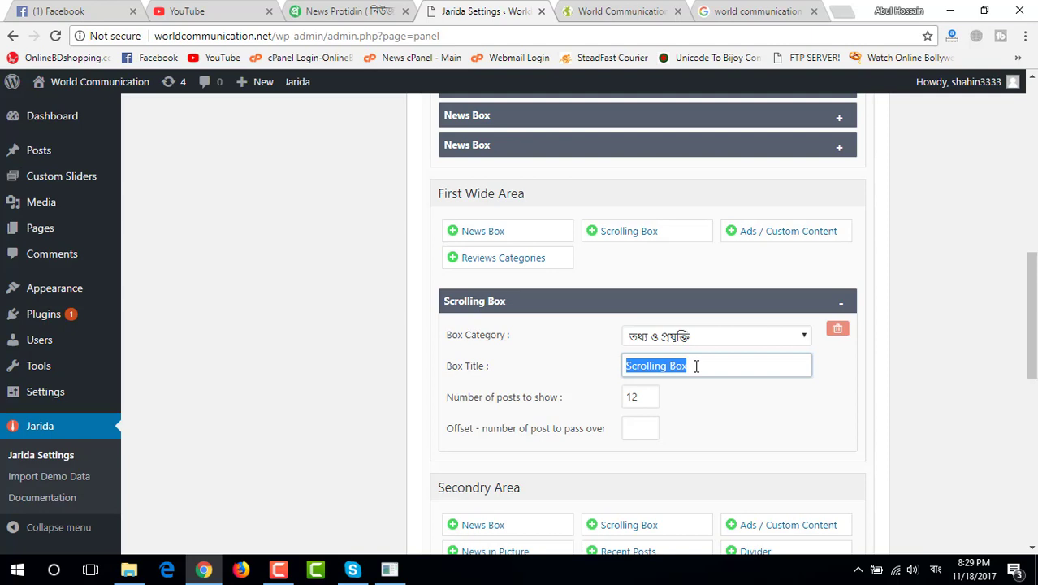
type("totto")
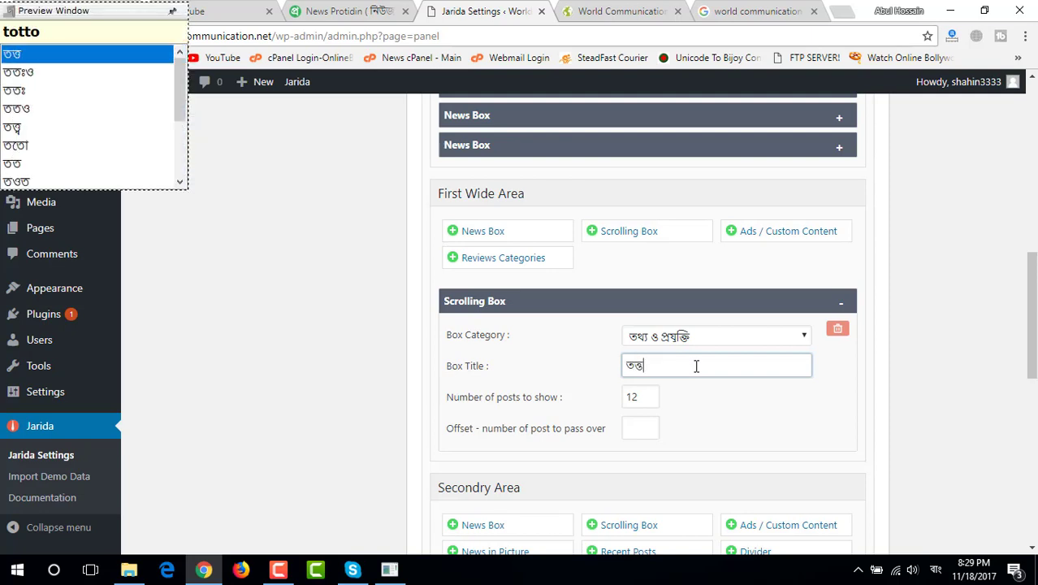
key("BackSpace")
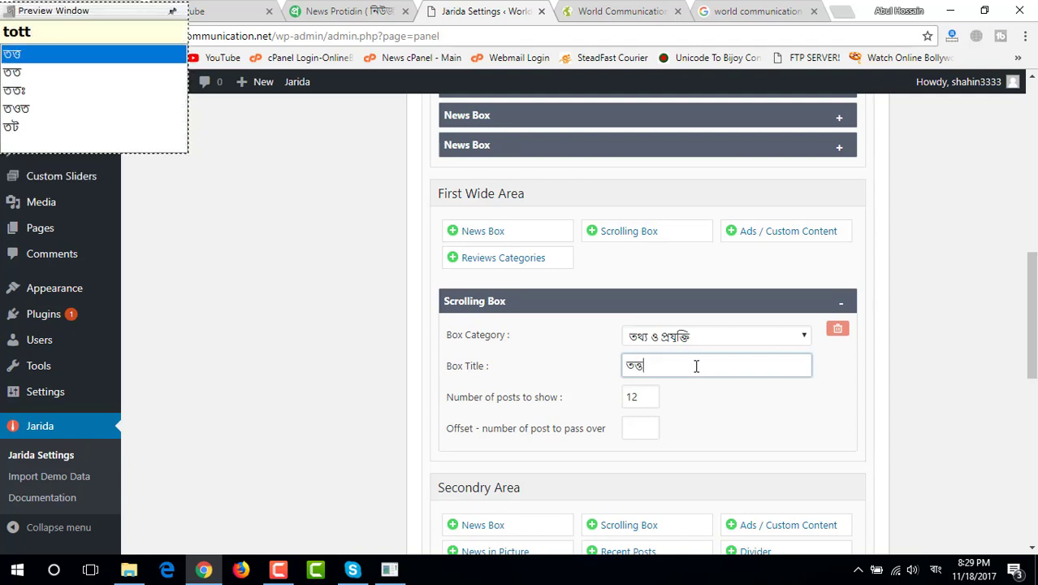
type("ho")
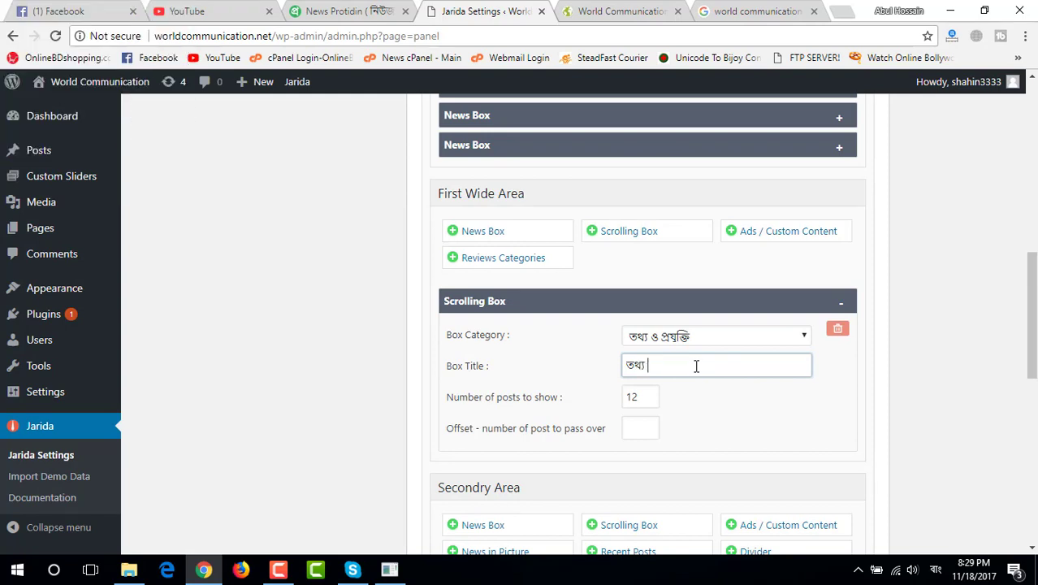
type(" proju")
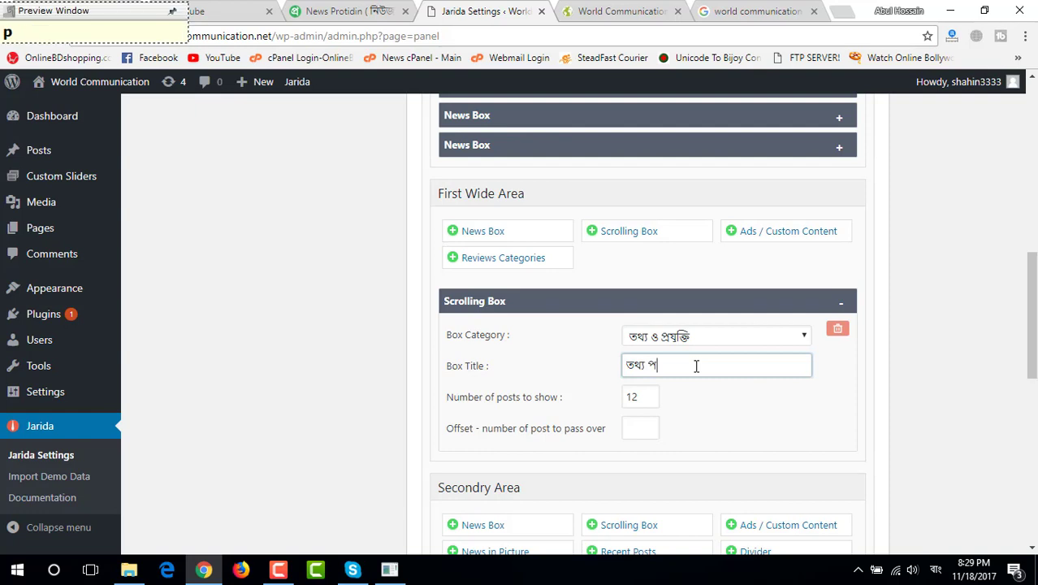
type("kti")
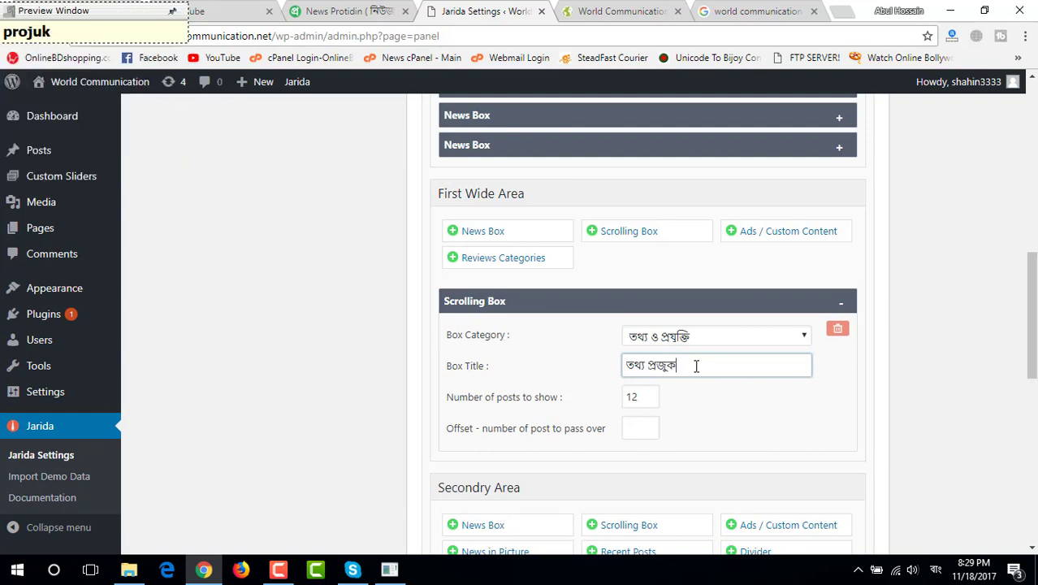
key("Down")
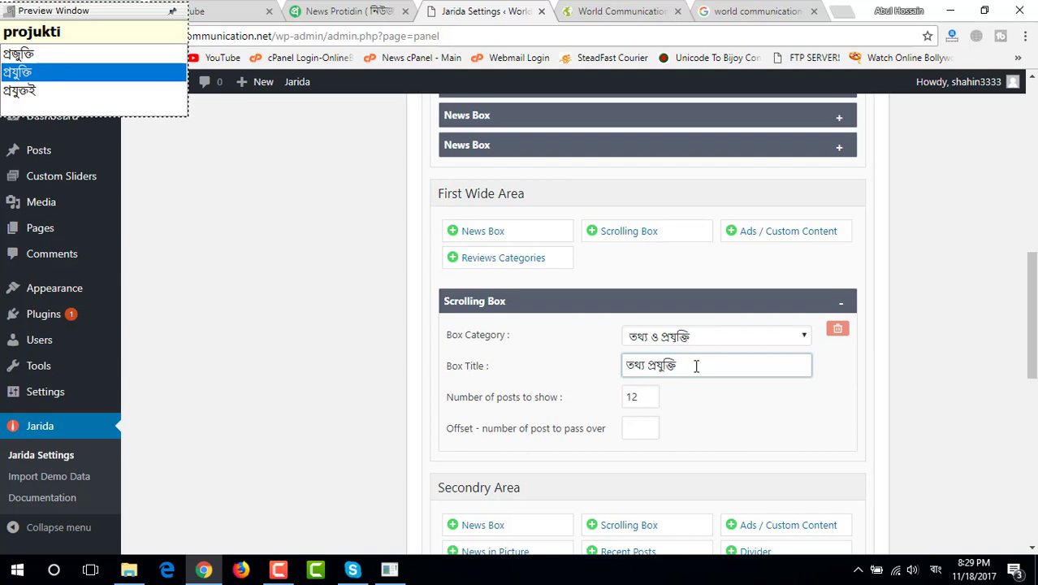
key("alt+shift")
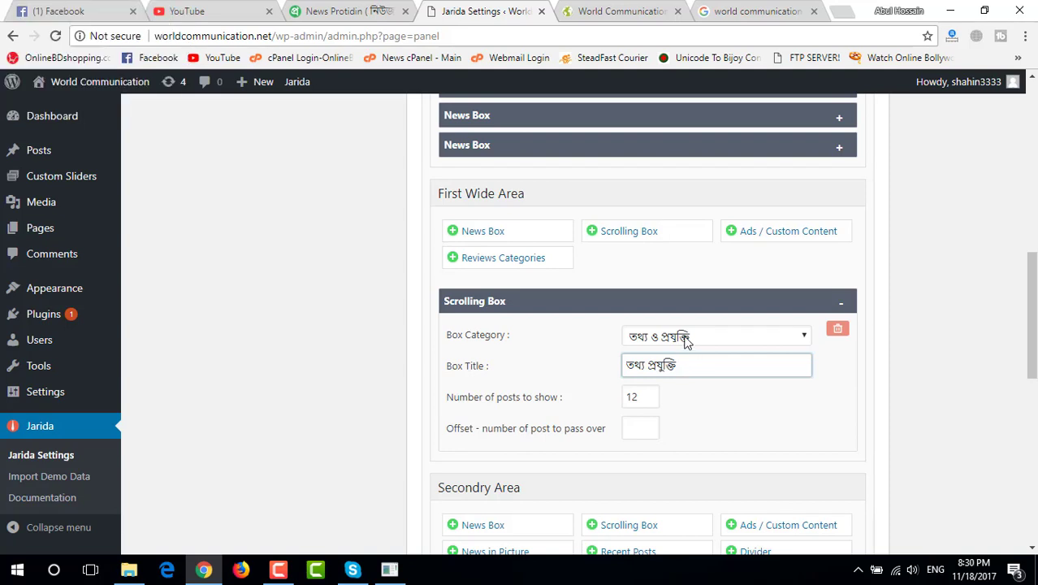
scroll(710, 367, "down", 1)
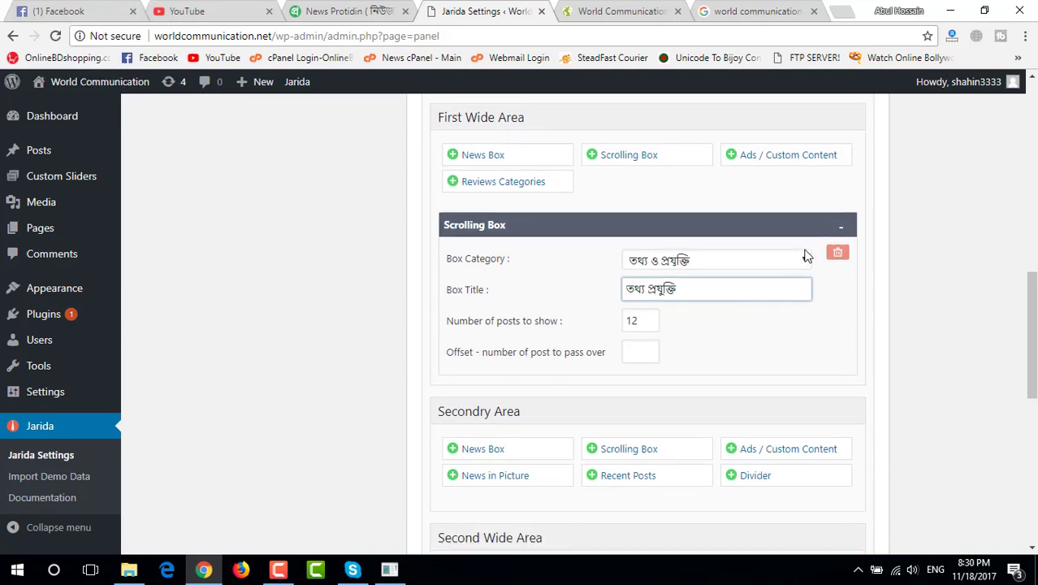
left_click(840, 228)
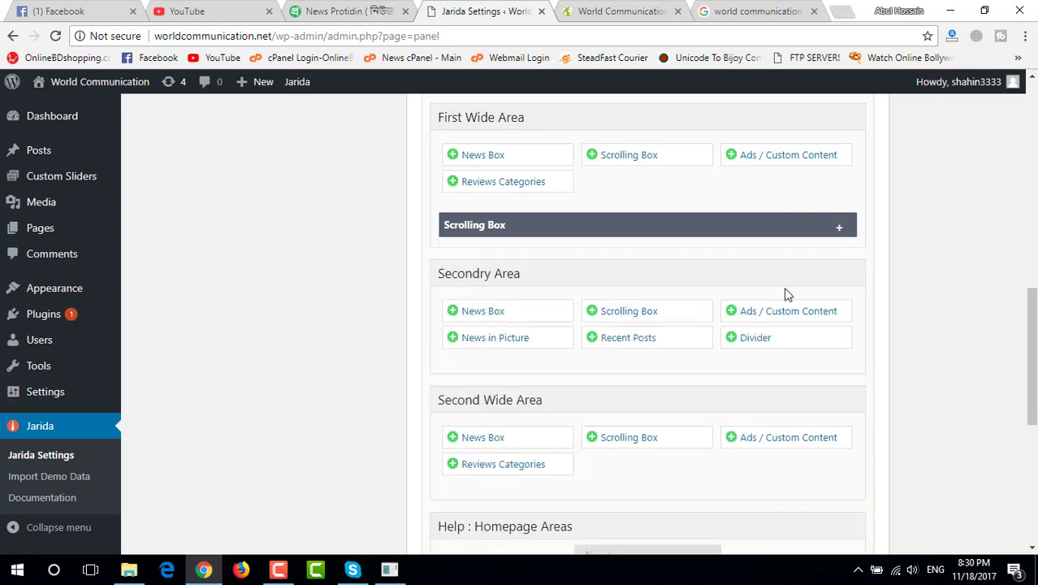
Step: Review the Home Builder areas from the Main Area to the Second Wide Area and the boxes placed in them
scroll(780, 294, "up", 2)
scroll(764, 329, "down", 2)
scroll(485, 281, "up", 1)
scroll(483, 278, "up", 1)
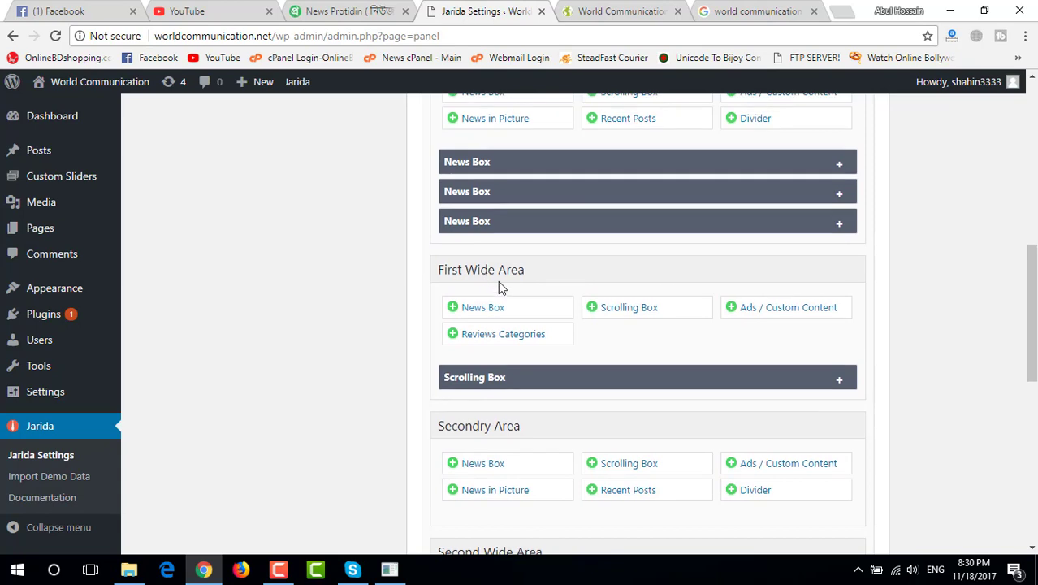
scroll(521, 275, "up", 1)
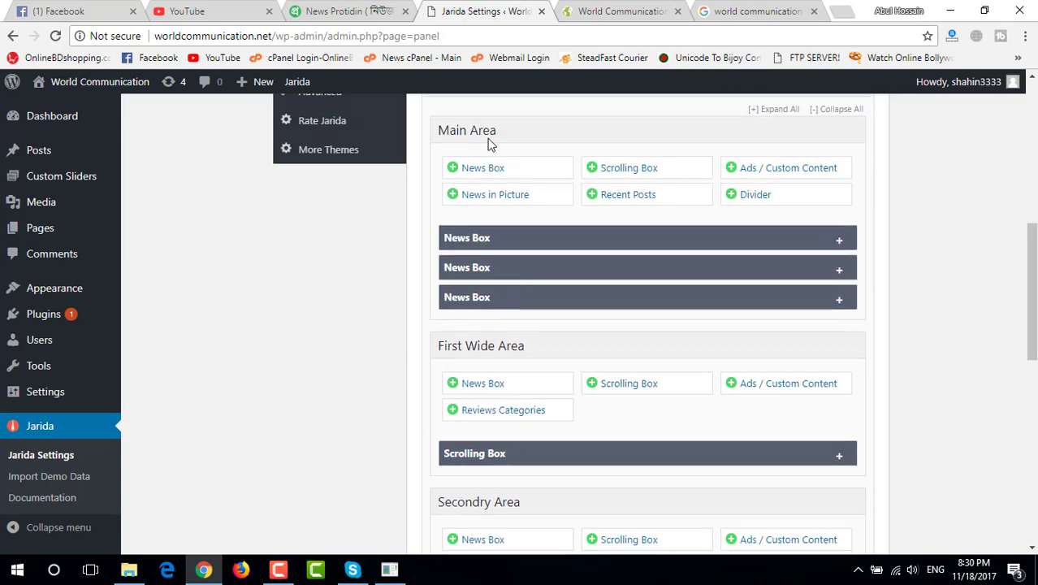
scroll(554, 266, "down", 2)
scroll(521, 370, "down", 2)
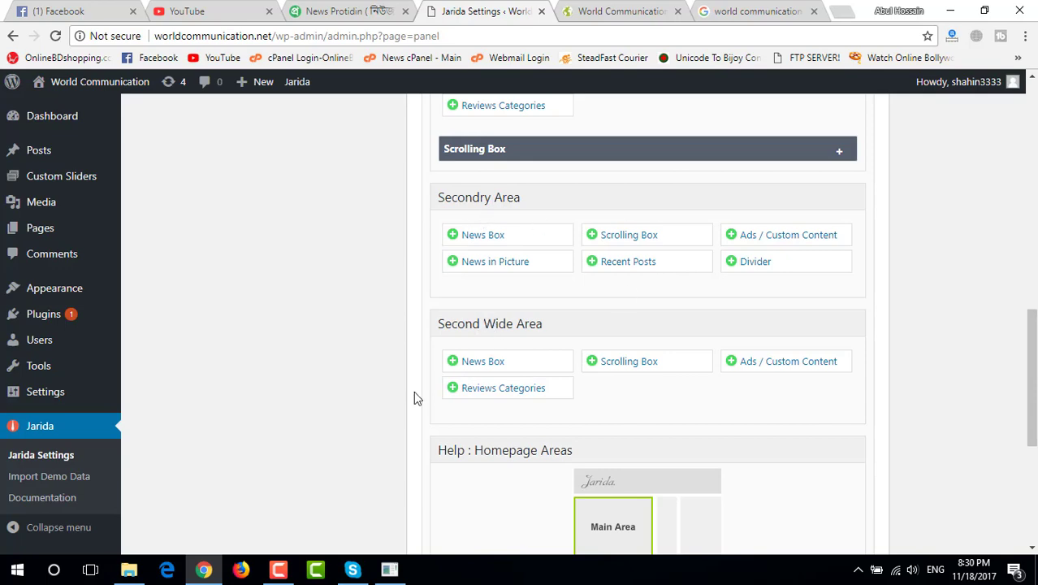
scroll(478, 343, "up", 2)
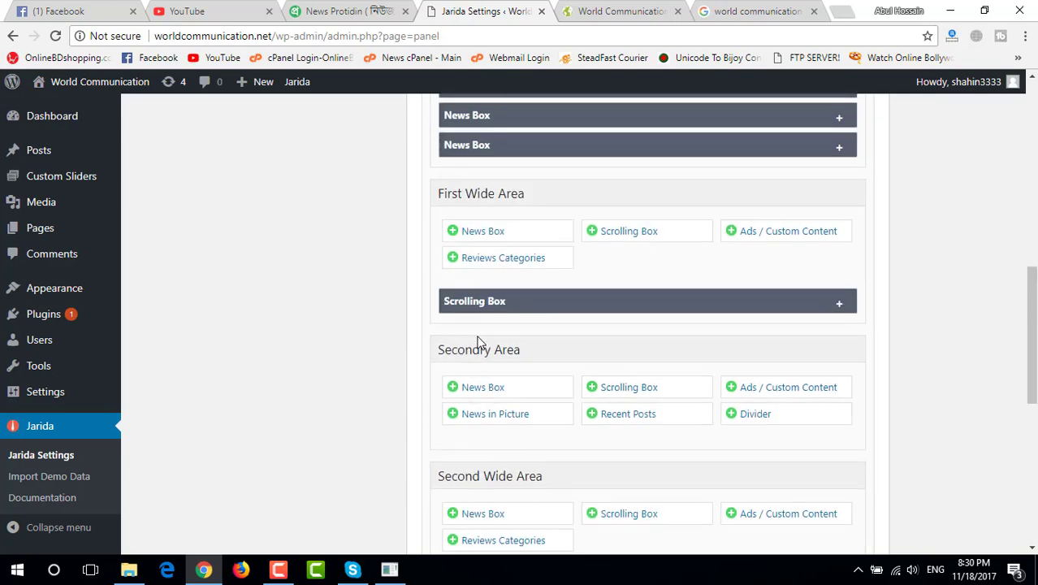
scroll(563, 293, "up", 2)
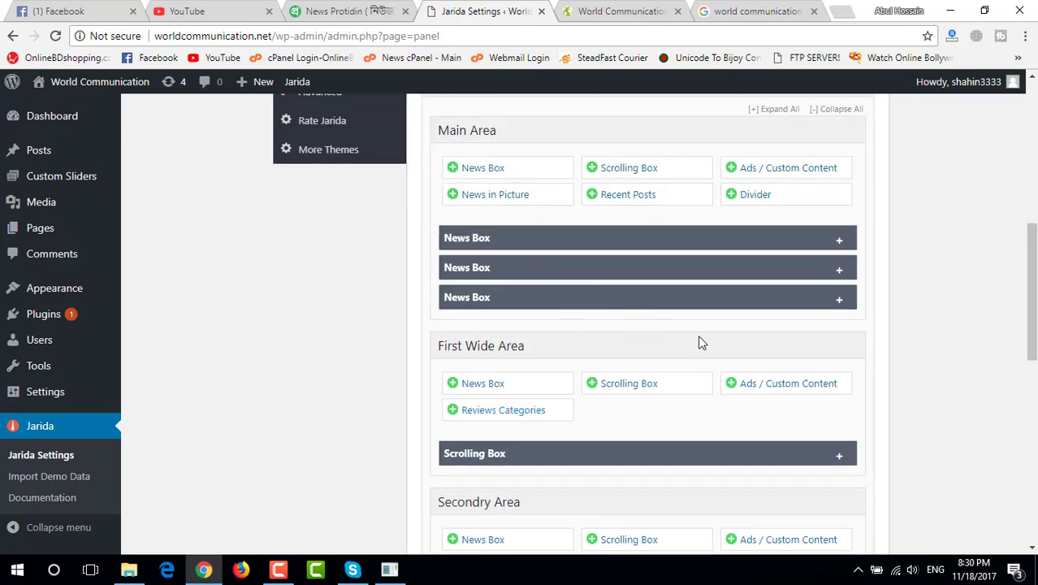
Step: Save the Jarida homepage settings
scroll(585, 309, "up", 1)
scroll(672, 417, "up", 6)
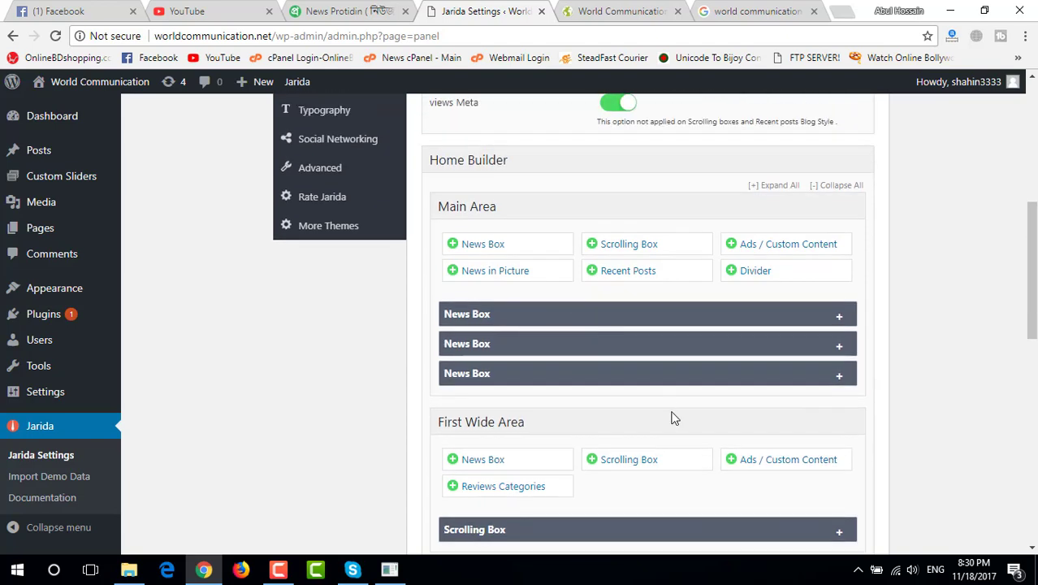
scroll(673, 419, "up", 1)
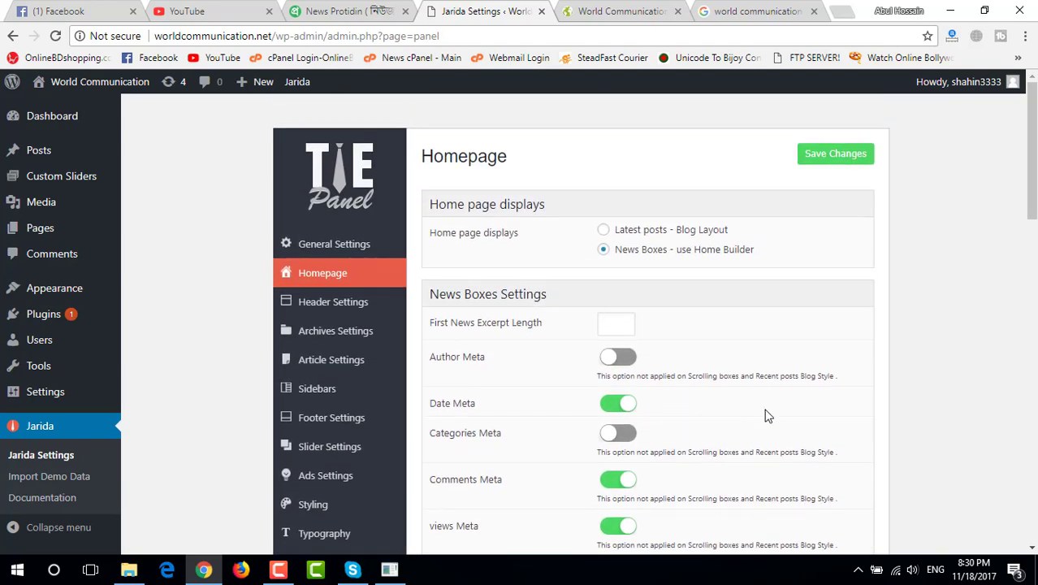
left_click(851, 160)
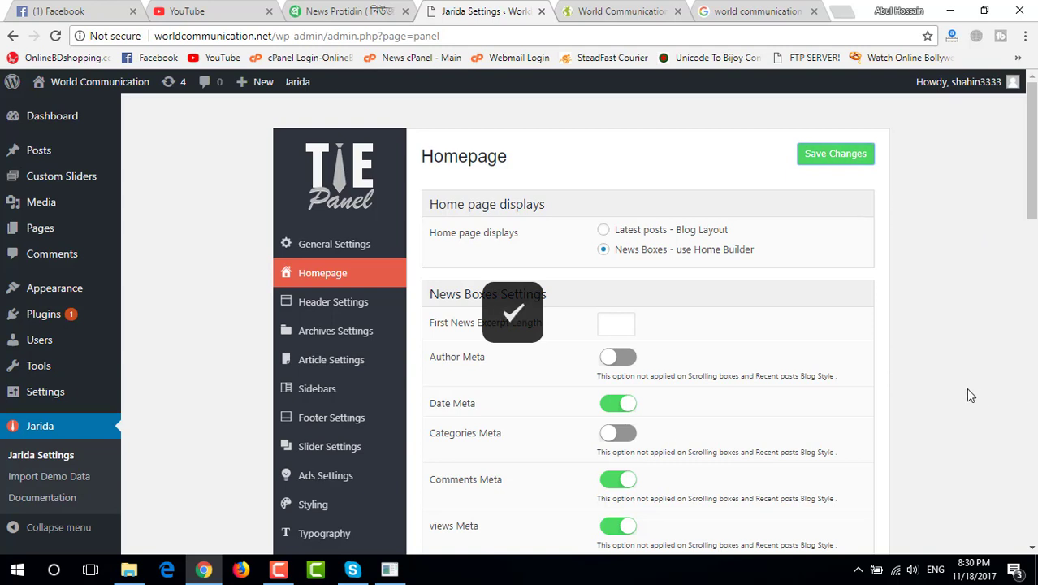
Step: Switch to the World Communication site and reload its homepage to load the saved layout
scroll(970, 391, "down", 5)
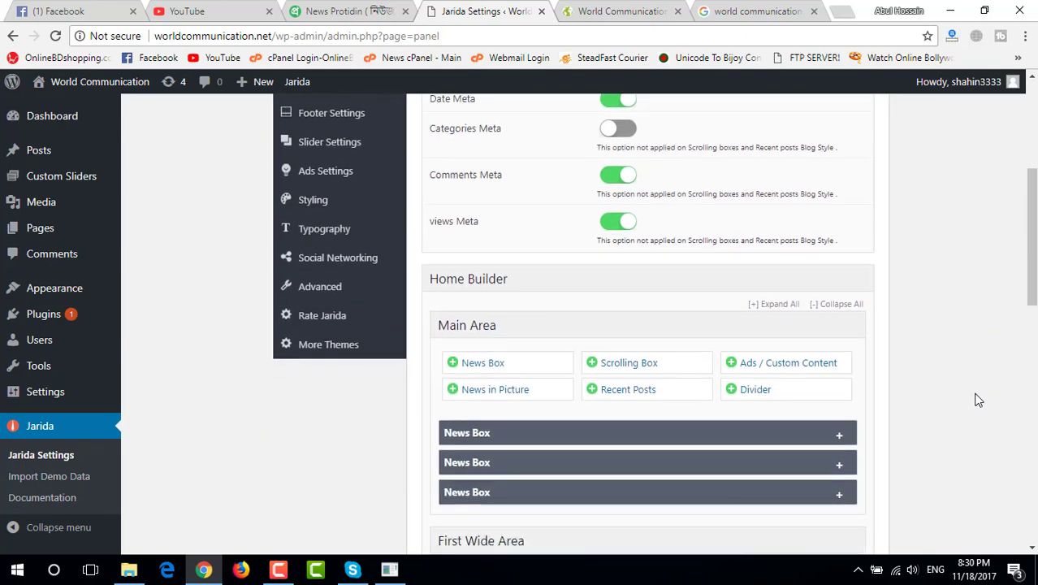
scroll(979, 402, "up", 3)
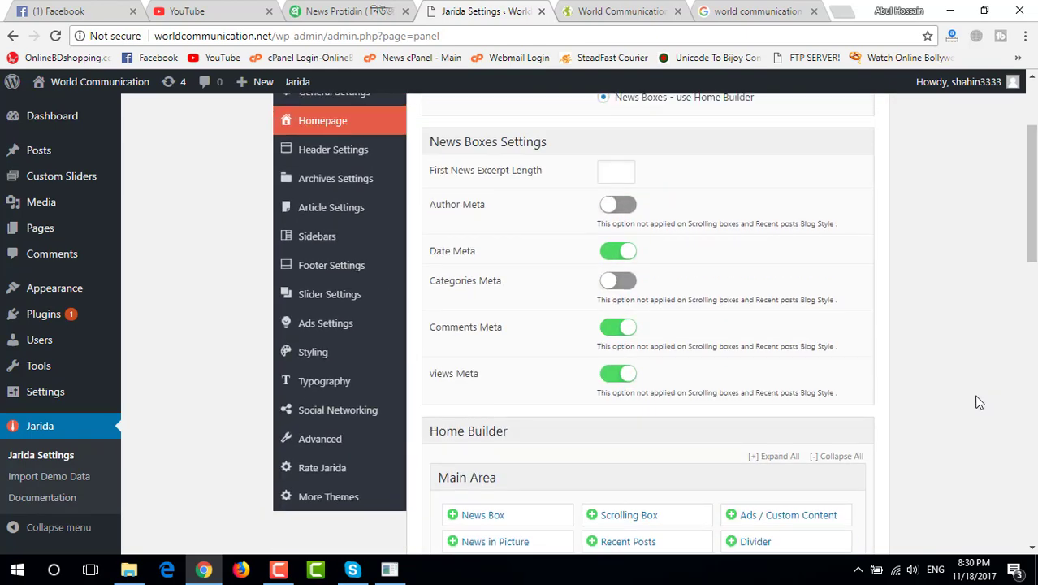
scroll(979, 402, "up", 2)
left_click(622, 10)
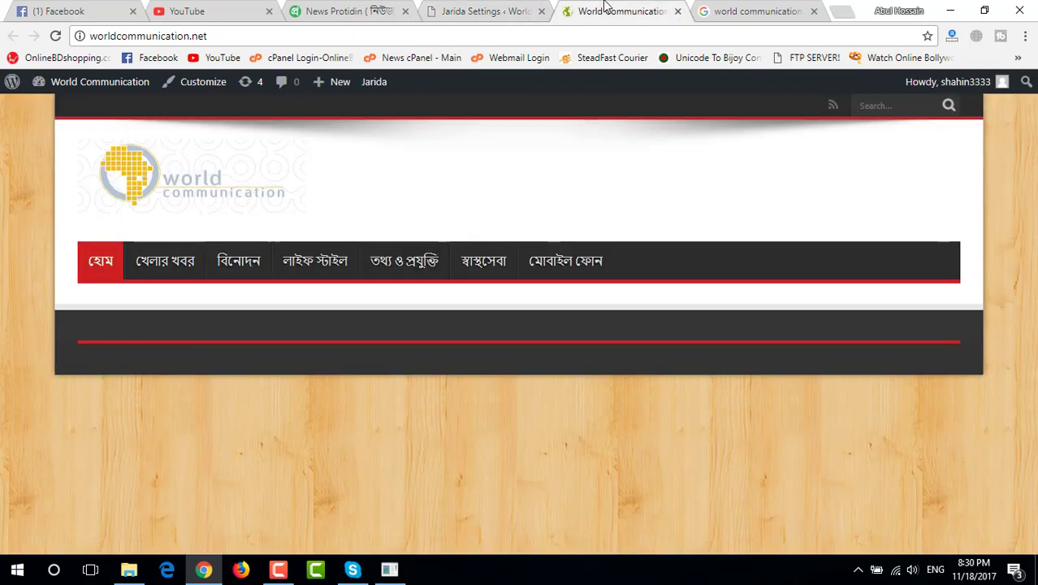
right_click(605, 7)
left_click(626, 38)
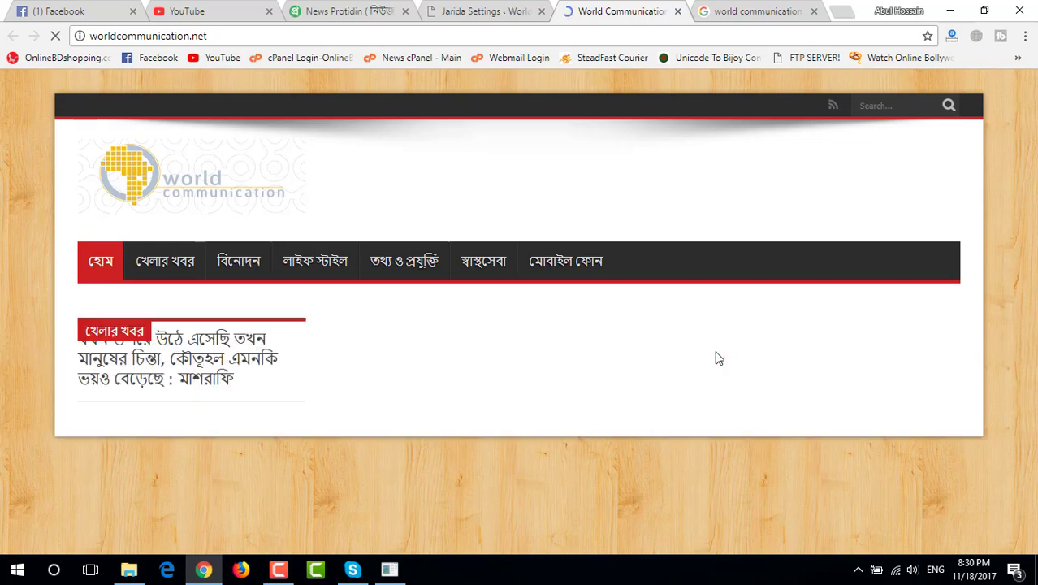
Step: Examine the homepage's খেলার খবর, বিনোদন and ভিন্ন খবর boxes and the full-width তথ্য প্রযুক্তি scrolling box
scroll(720, 364, "down", 2)
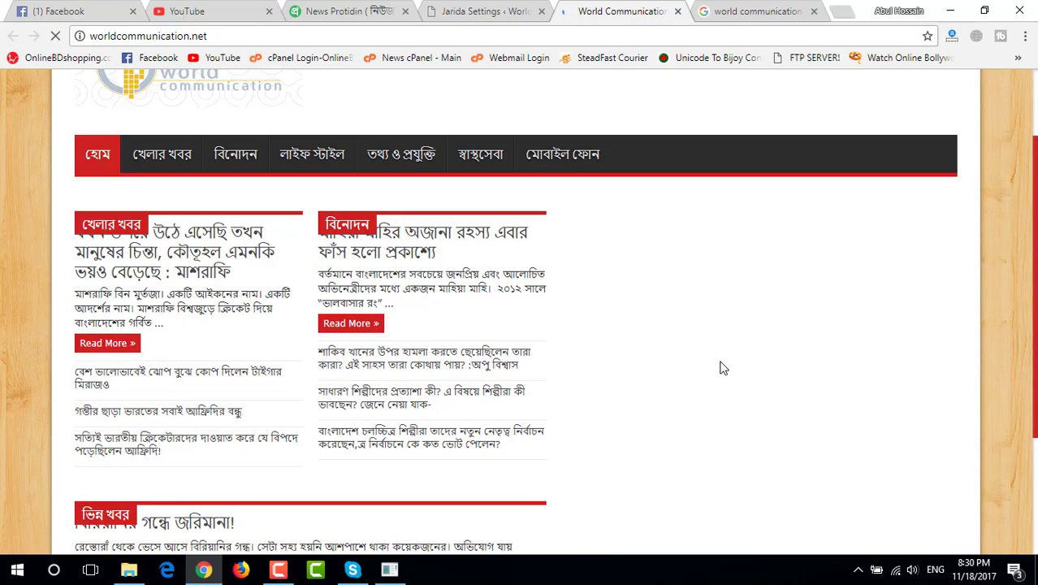
scroll(720, 368, "down", 4)
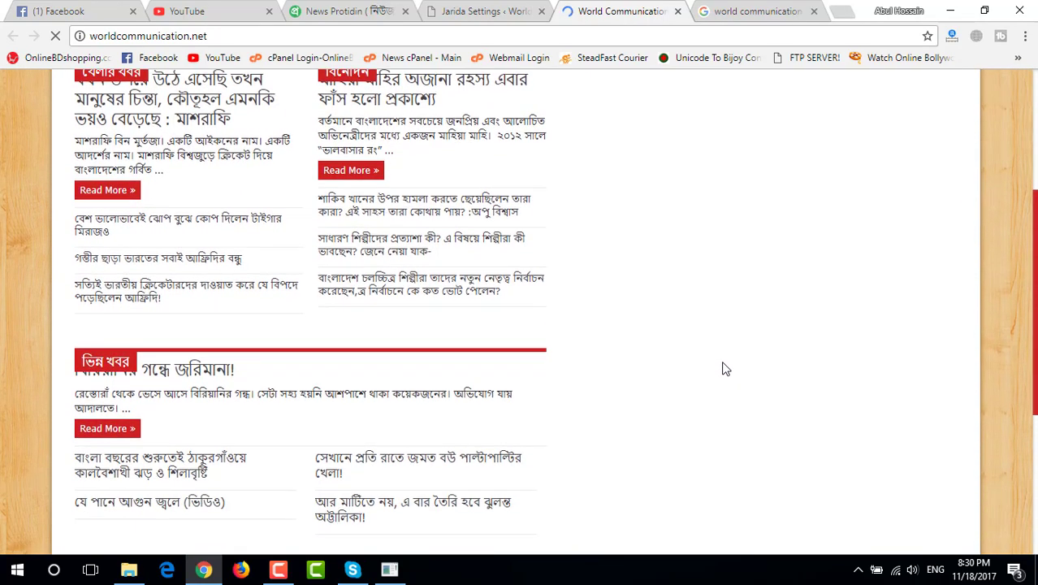
scroll(726, 367, "up", 3)
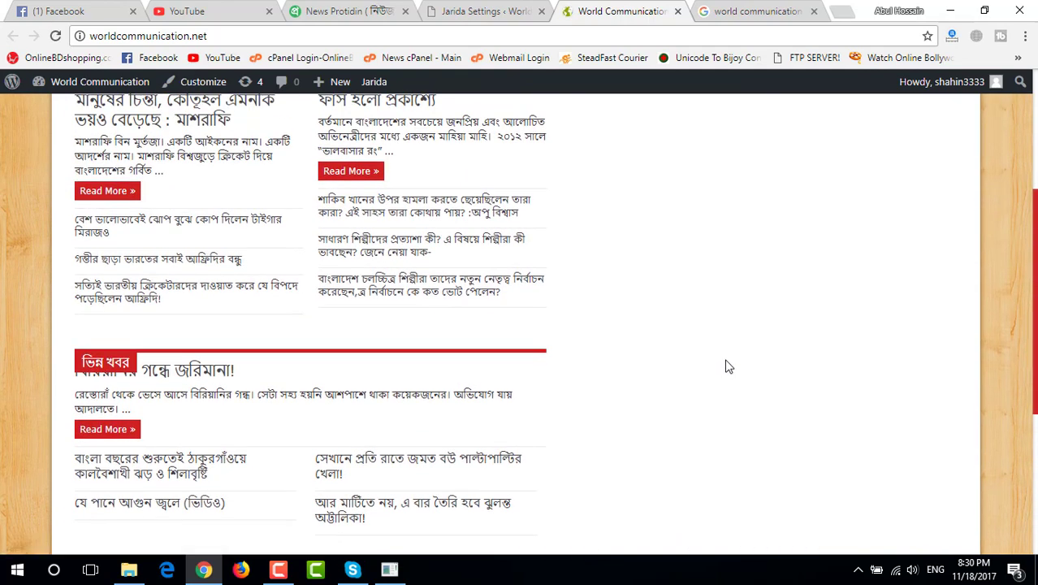
scroll(235, 335, "up", 2)
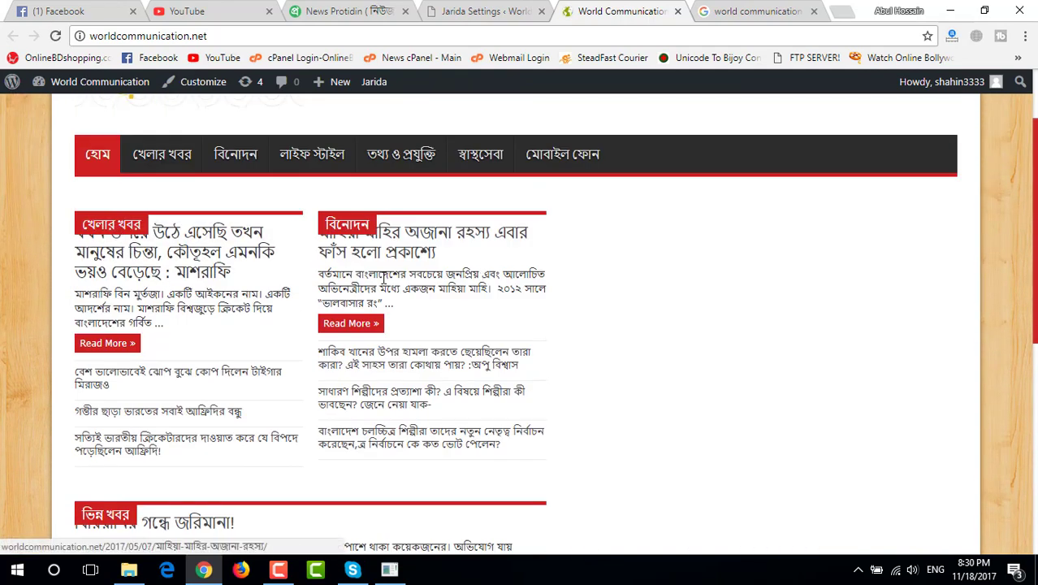
scroll(394, 313, "down", 3)
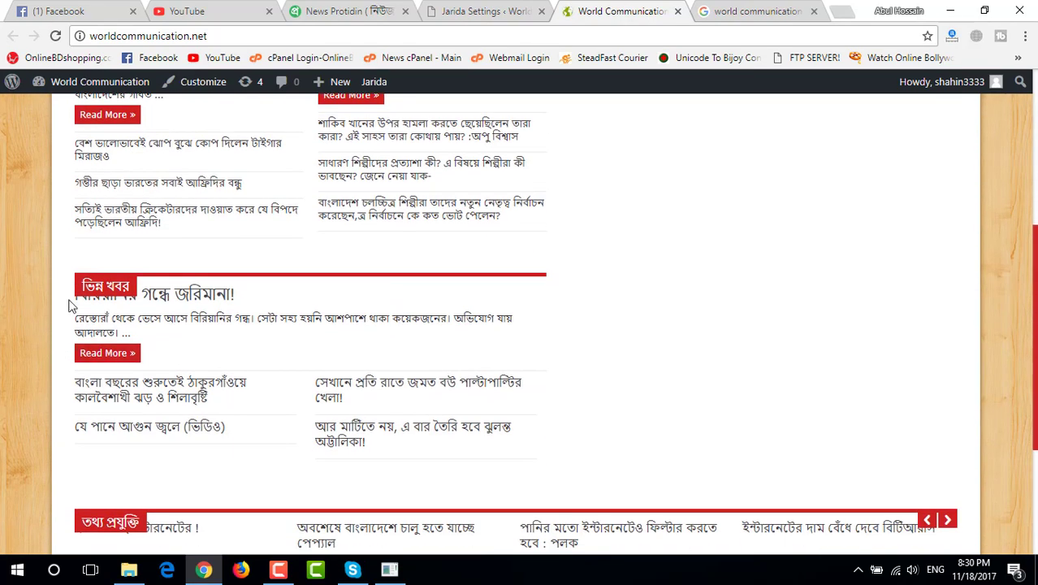
scroll(78, 299, "down", 2)
scroll(71, 360, "up", 1)
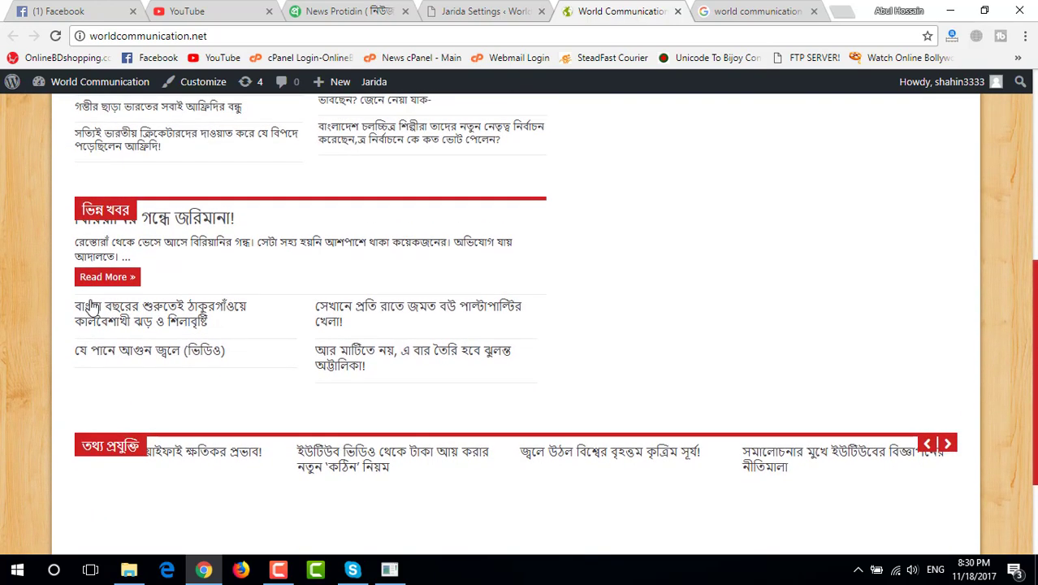
scroll(87, 321, "down", 2)
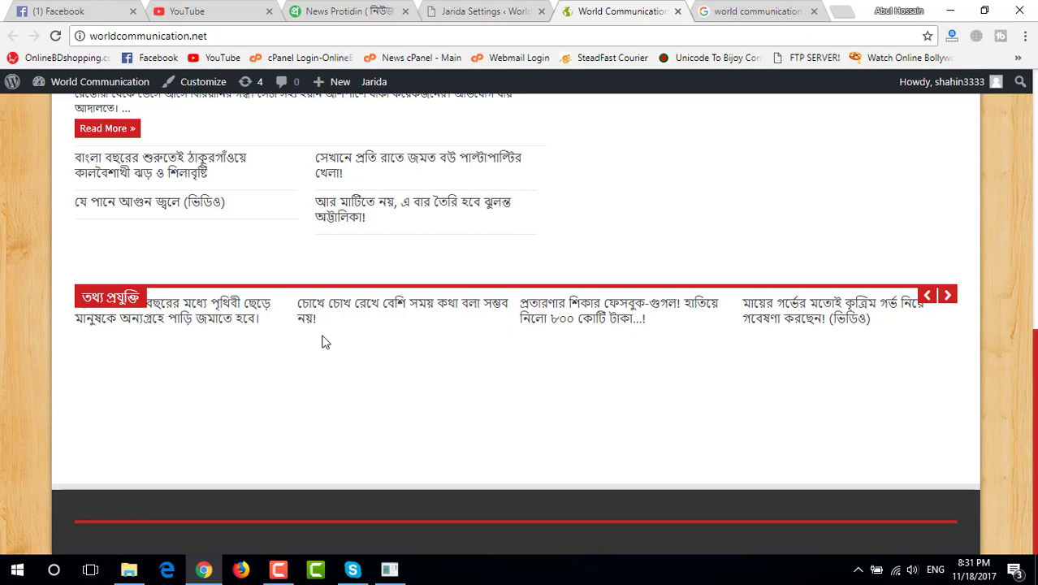
scroll(333, 340, "up", 2)
Step: Compare the লাইফস্টাইল প্রতিদিন scrolling section on News Protidin with the World Communication homepage
key("ctrl+3")
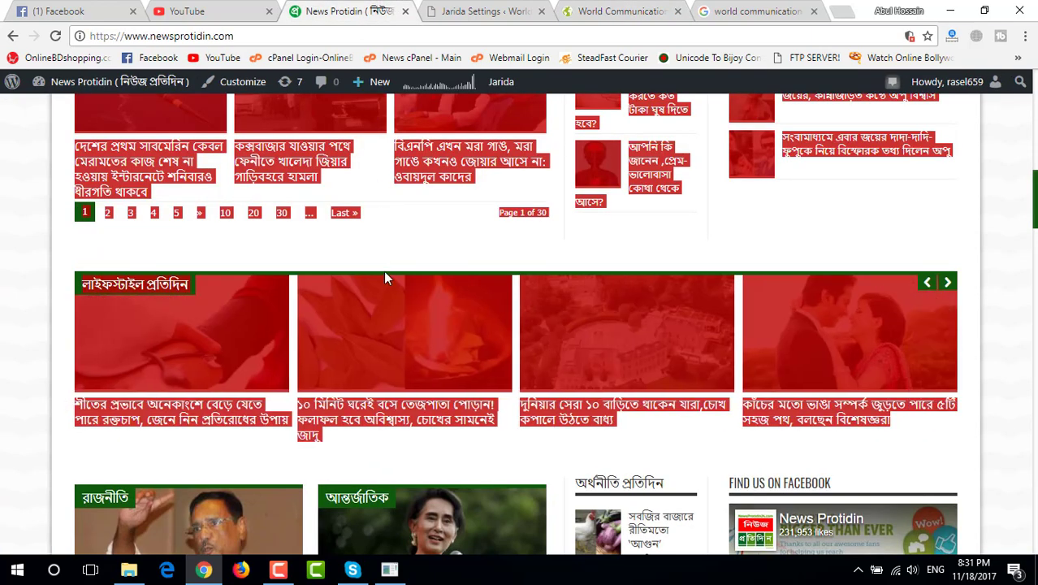
left_click(23, 293)
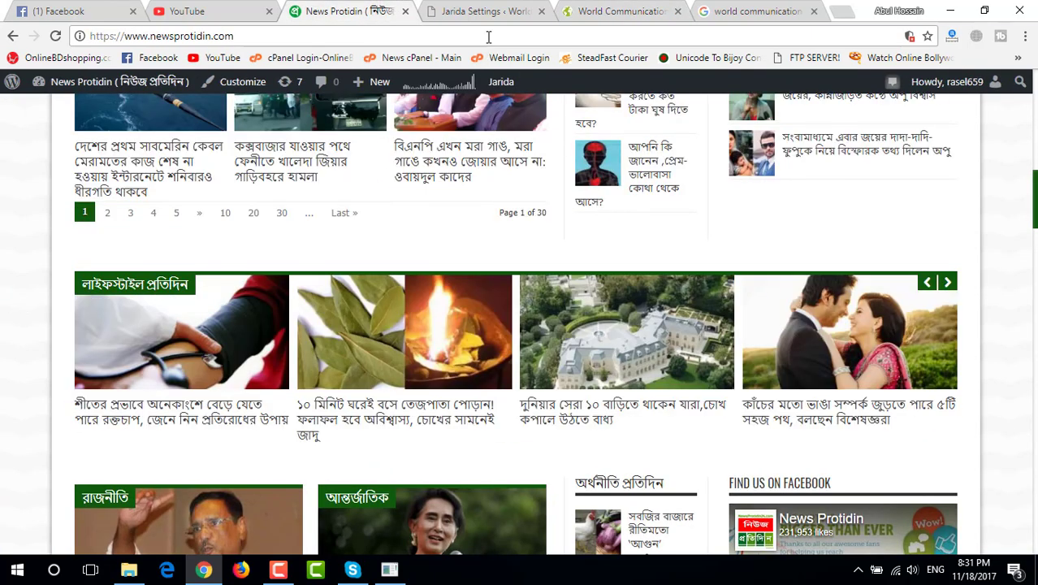
left_click(585, 11)
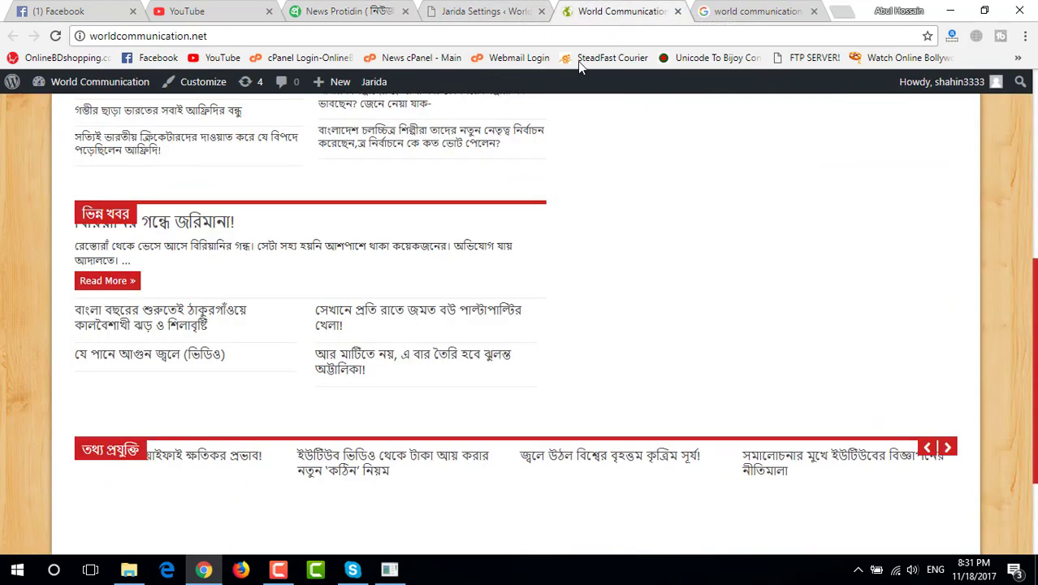
scroll(540, 215, "up", 5)
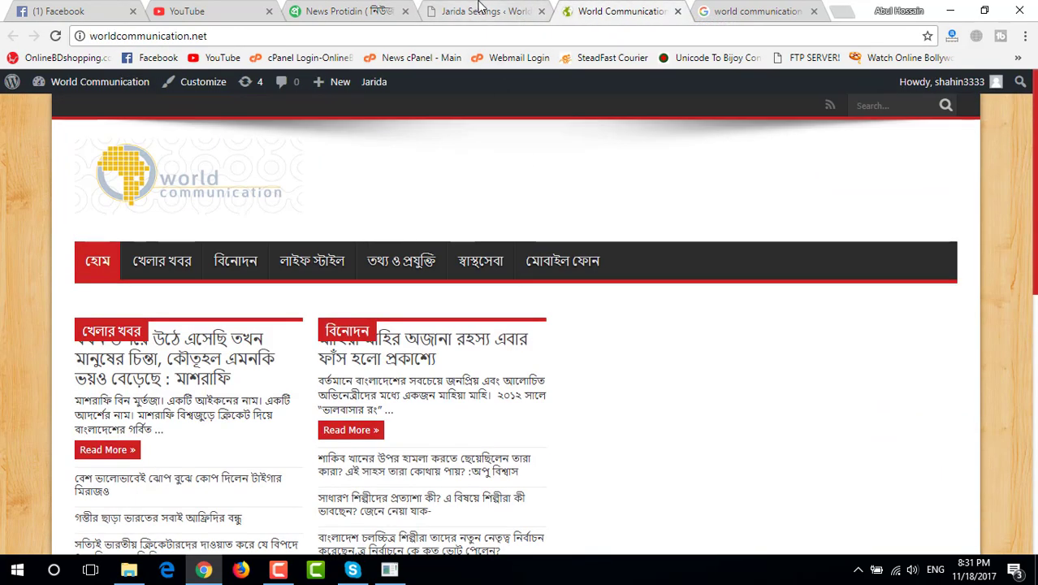
Step: Return to the Jarida settings and open the Slider Settings
left_click(479, 10)
scroll(175, 365, "down", 1)
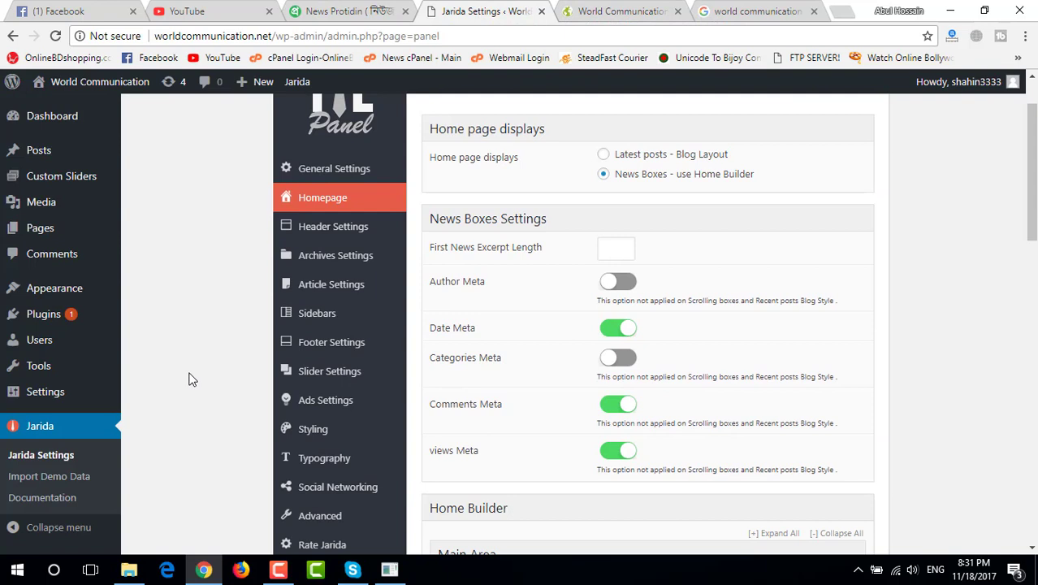
left_click(330, 373)
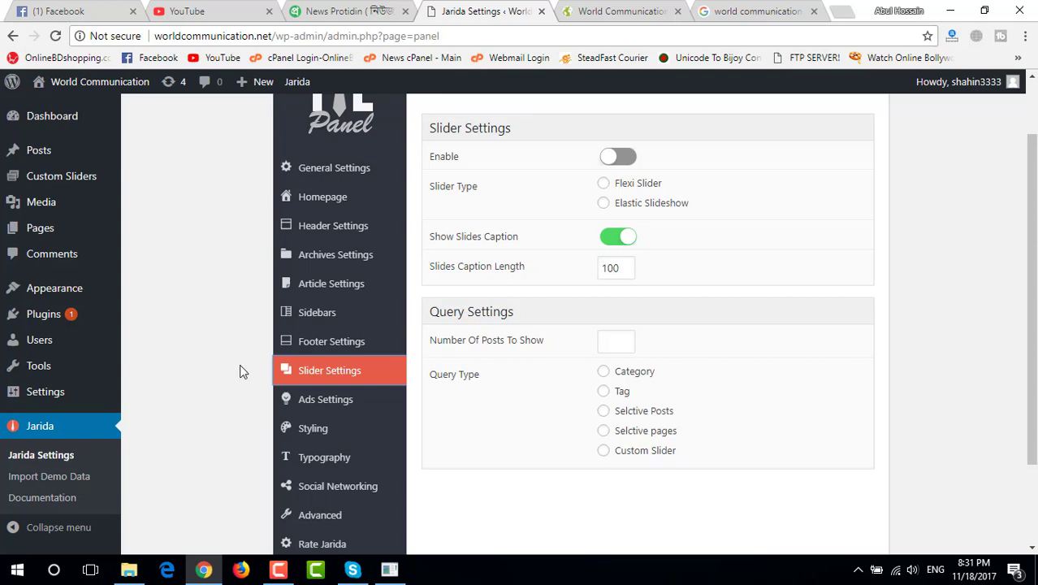
Step: Enable the homepage slider as a Flexi Slider showing 5 posts from the Slide category
left_click(627, 162)
left_click(606, 183)
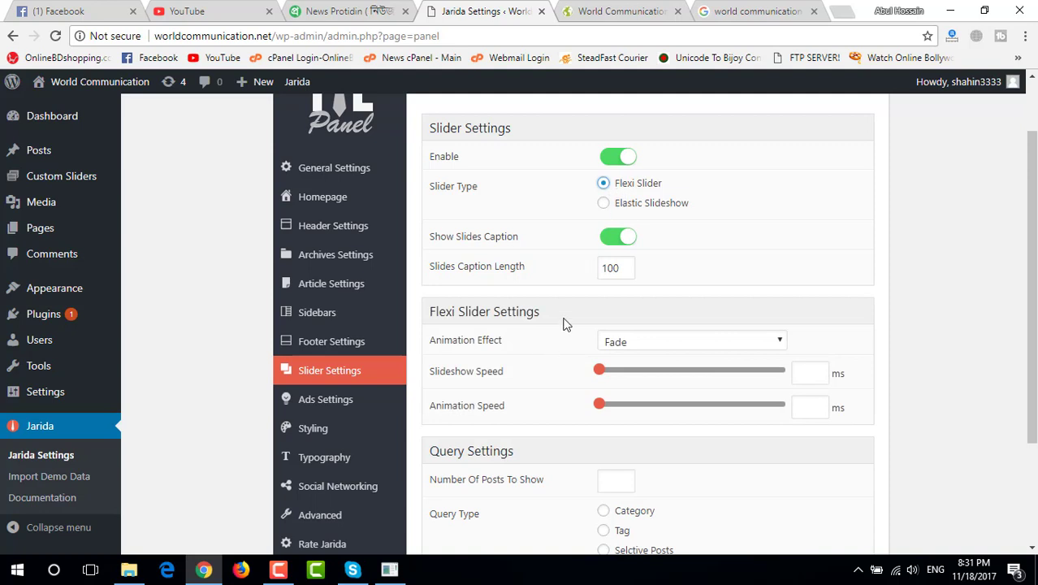
scroll(558, 344, "down", 2)
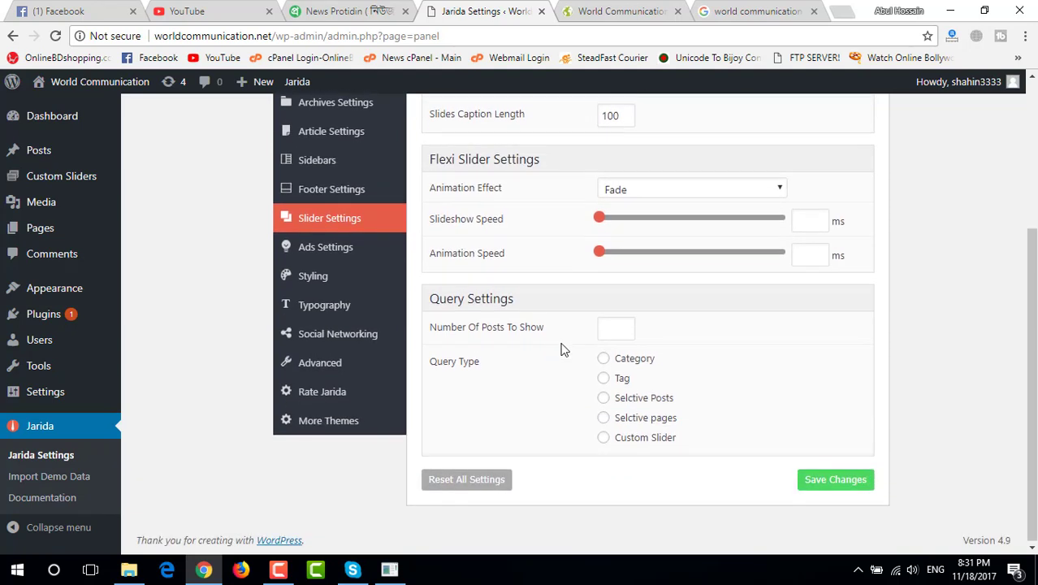
left_click(614, 333)
left_click(605, 360)
scroll(575, 394, "down", 2)
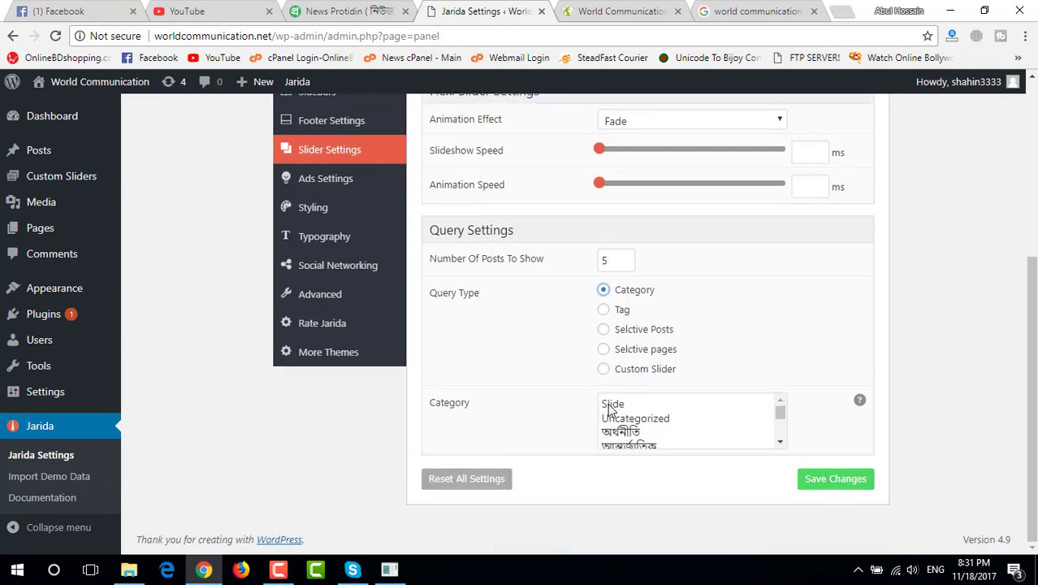
left_click(611, 406)
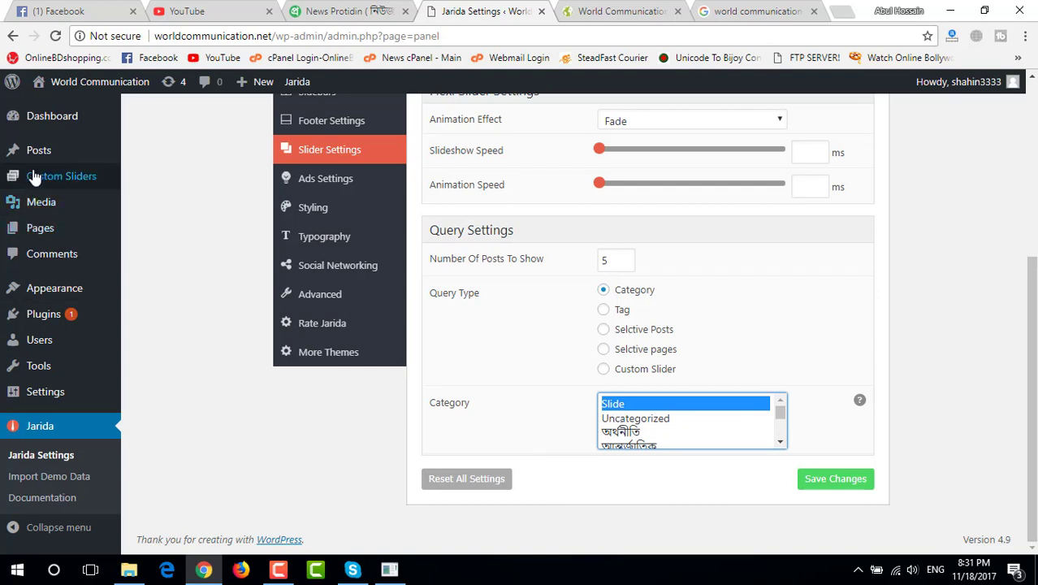
Step: Review the slider type and query settings, and save the theme changes
mouse_move(11, 154)
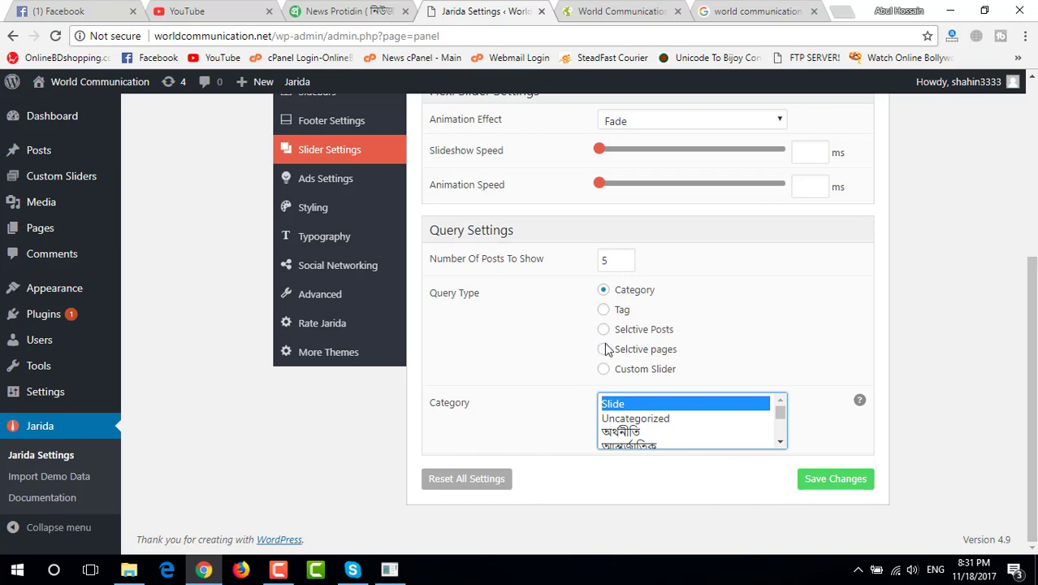
scroll(608, 341, "up", 3)
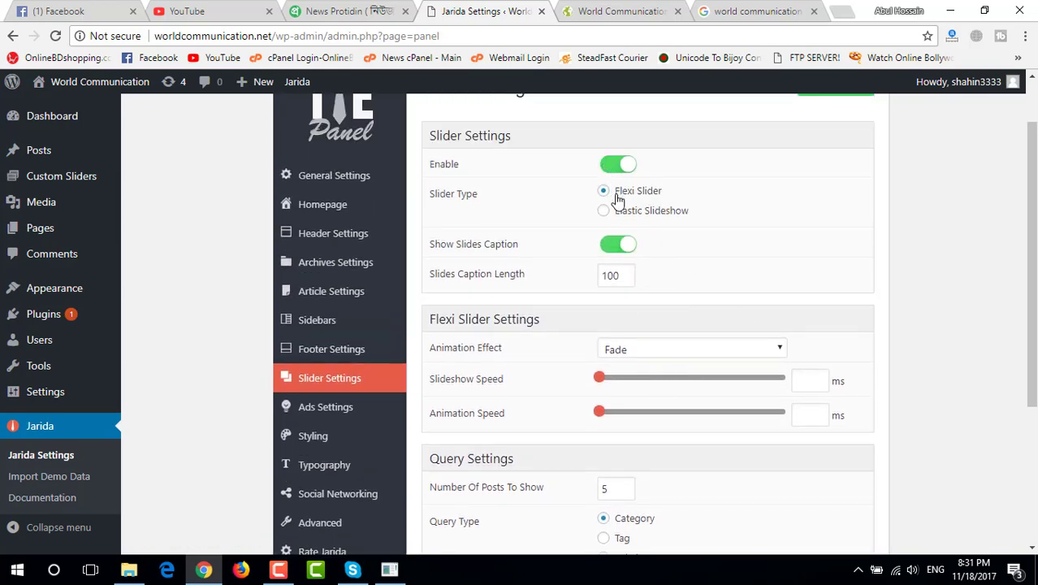
scroll(663, 256, "down", 3)
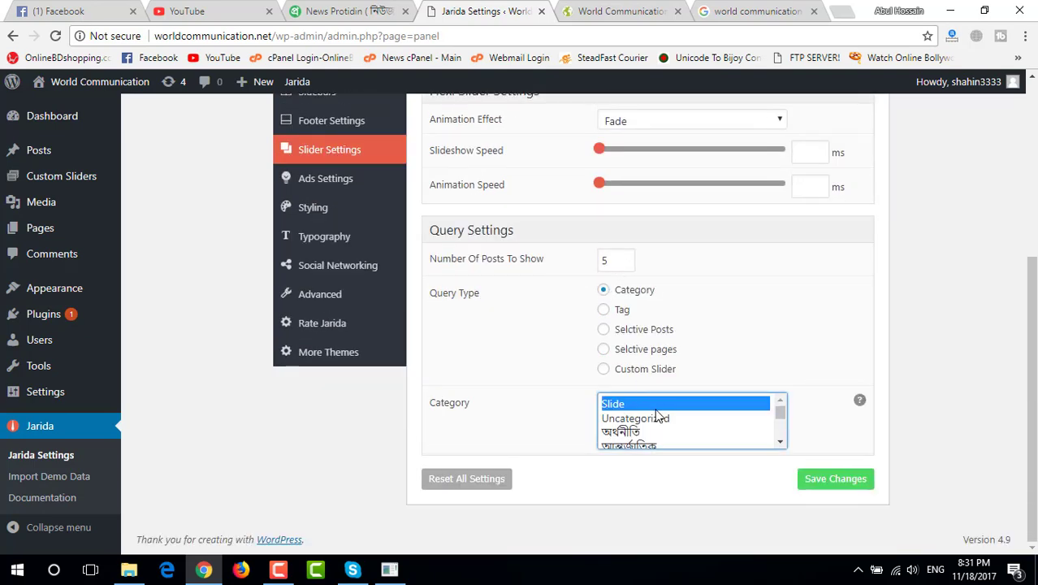
scroll(660, 416, "down", 2)
scroll(660, 416, "up", 2)
left_click(815, 487)
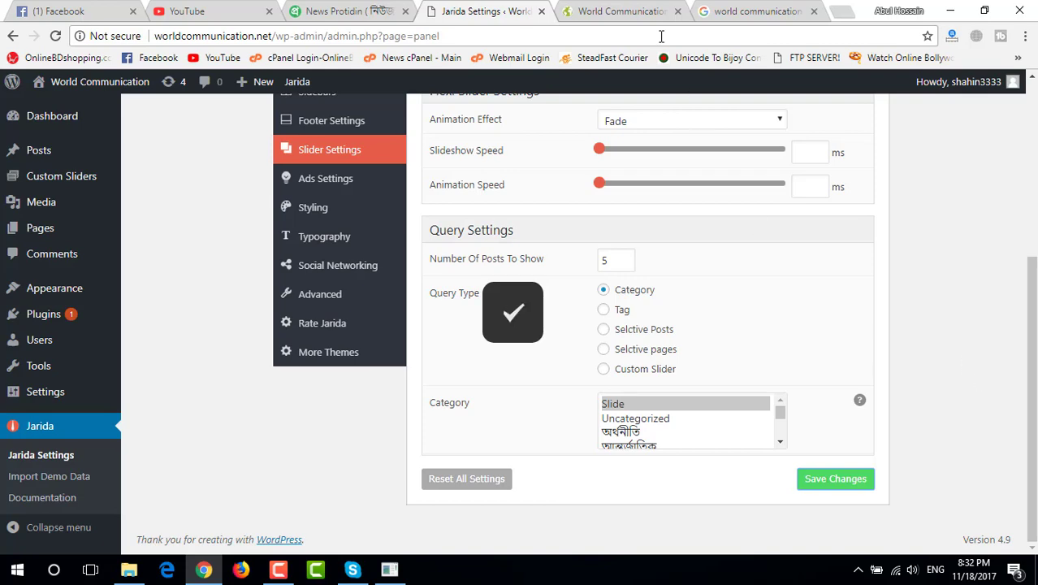
Step: Reload the World Communication homepage and examine the slider together with the category boxes below it
left_click(611, 9)
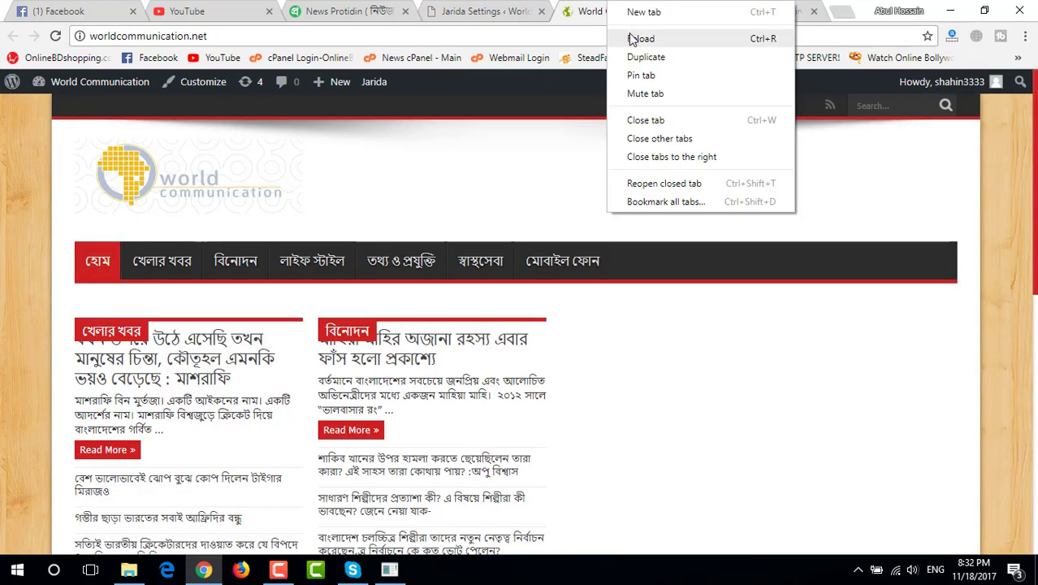
left_click(633, 38)
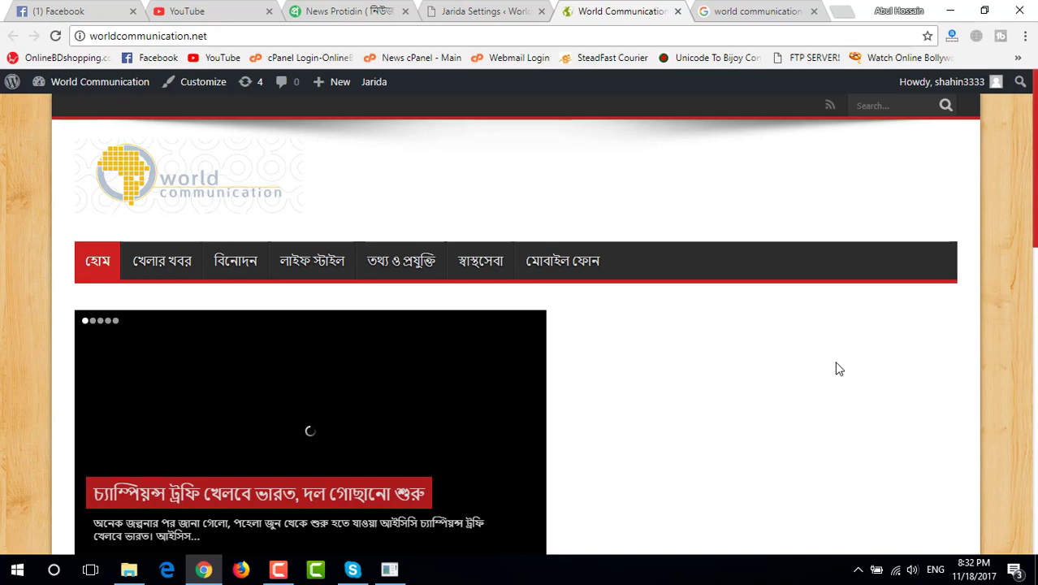
scroll(840, 369, "down", 12)
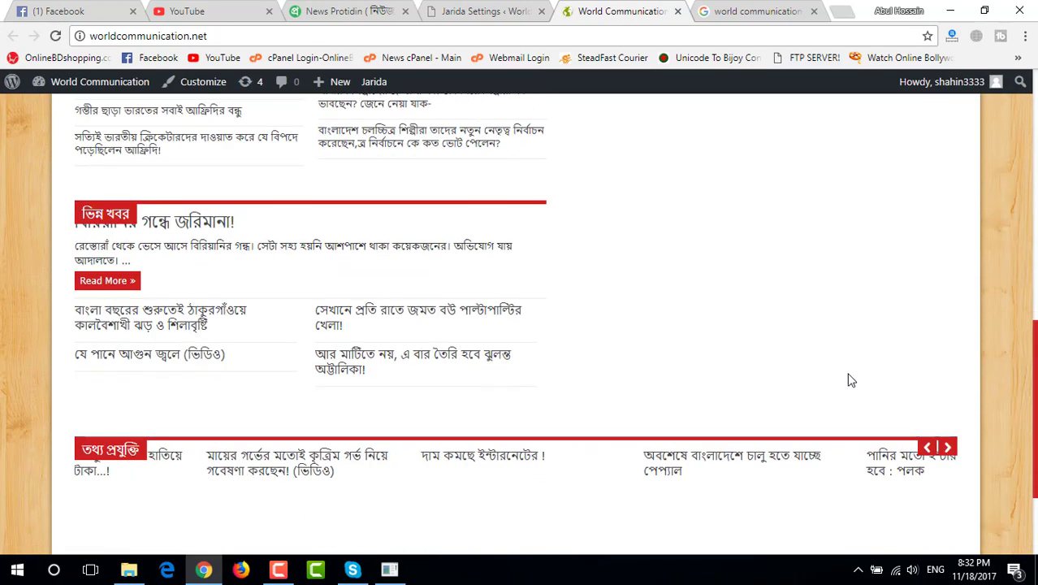
scroll(853, 380, "up", 12)
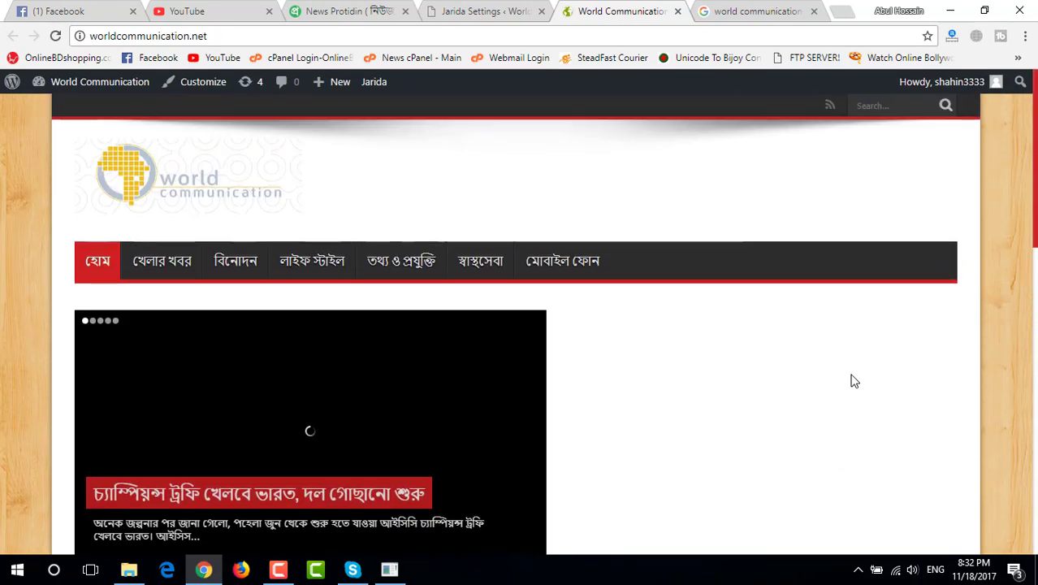
scroll(854, 381, "down", 10)
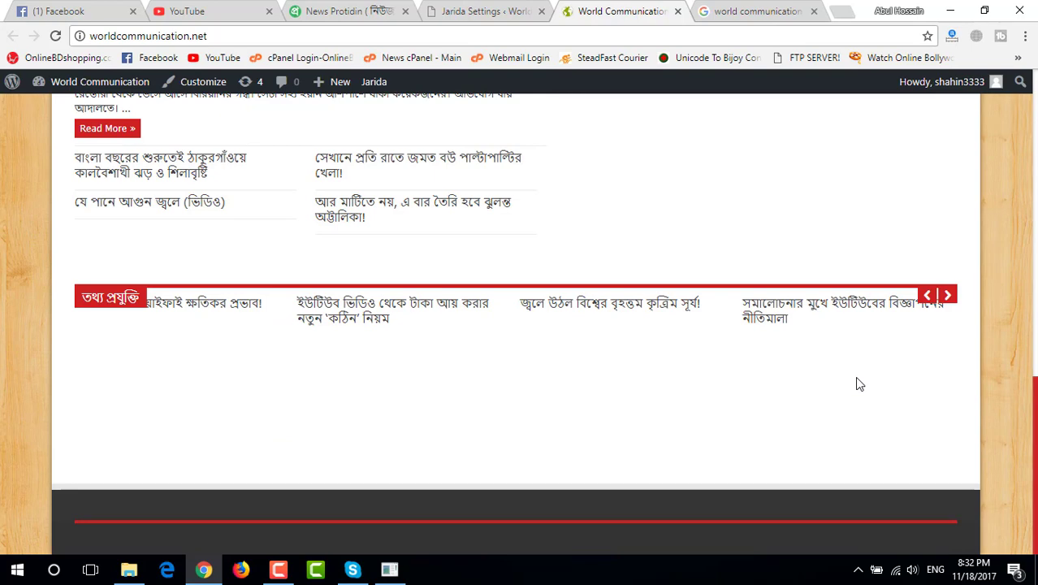
scroll(856, 378, "up", 10)
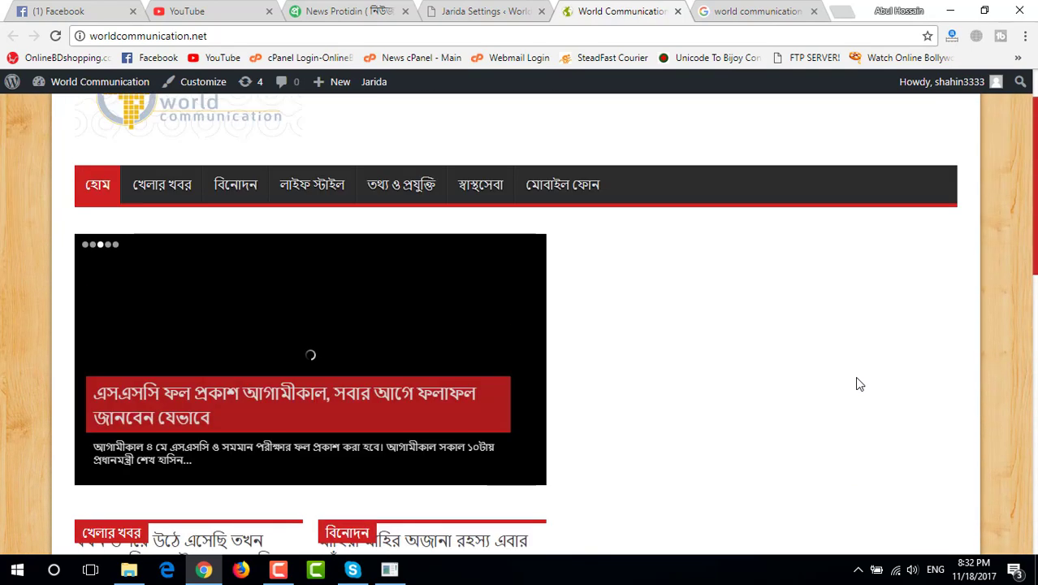
scroll(857, 380, "up", 1)
Step: Return to the Jarida settings and look through the Styling and Typography options
left_click(485, 11)
scroll(445, 252, "up", 1)
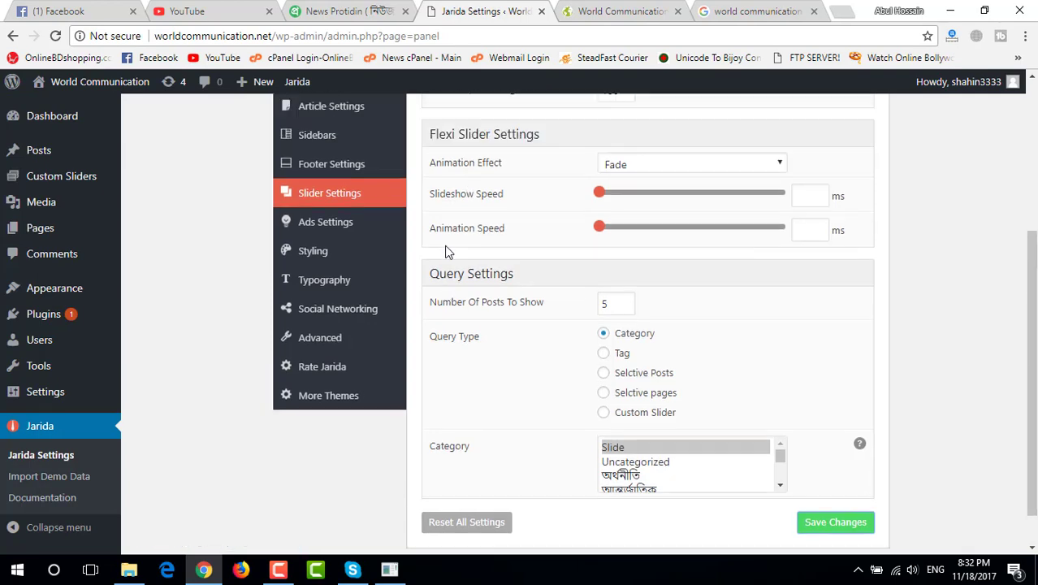
scroll(445, 252, "up", 1)
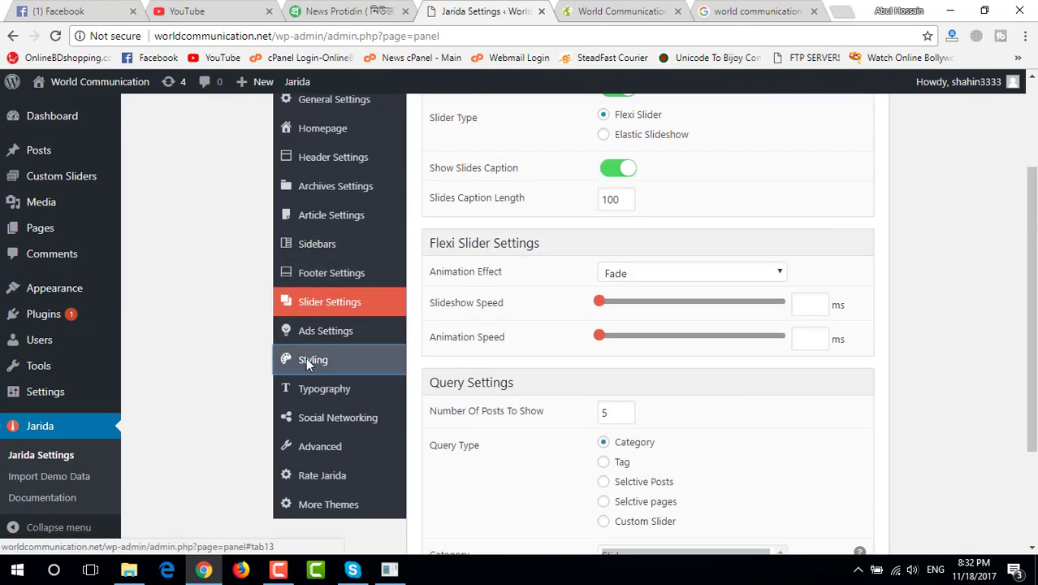
left_click(307, 362)
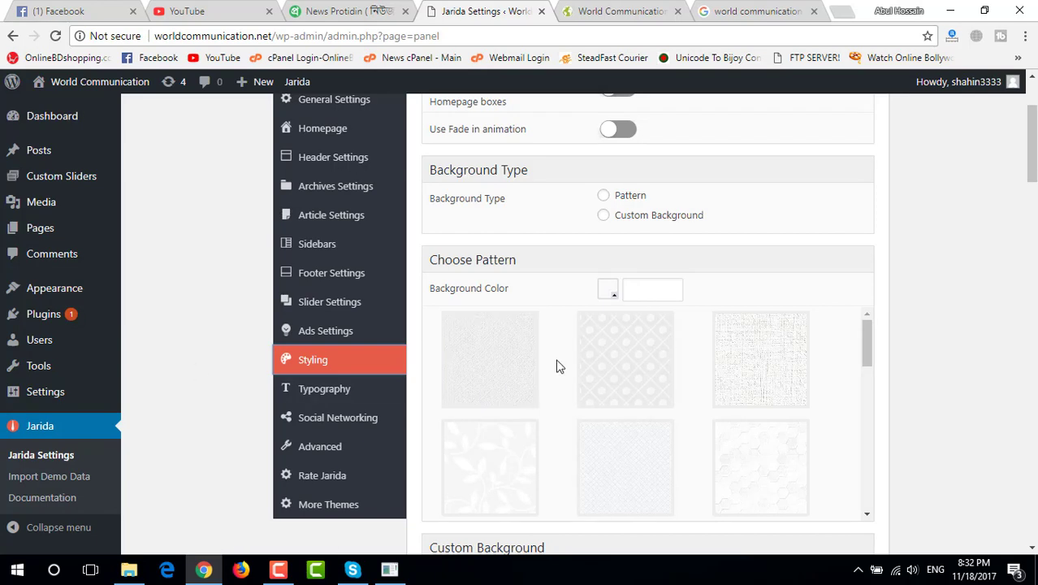
left_click(307, 390)
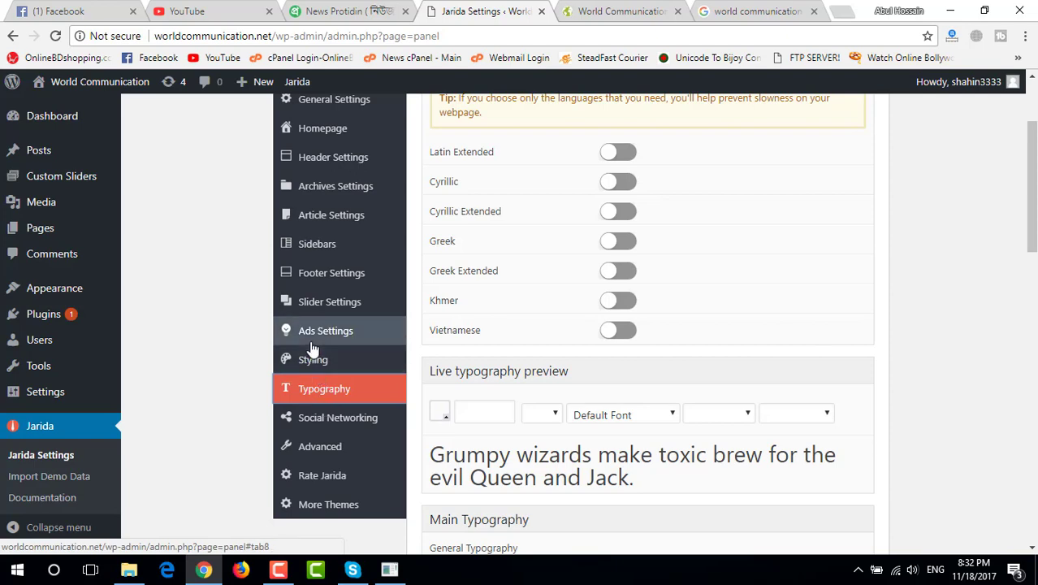
Step: Open the Footer Settings, review the footer elements and column layout, and save the changes
left_click(327, 276)
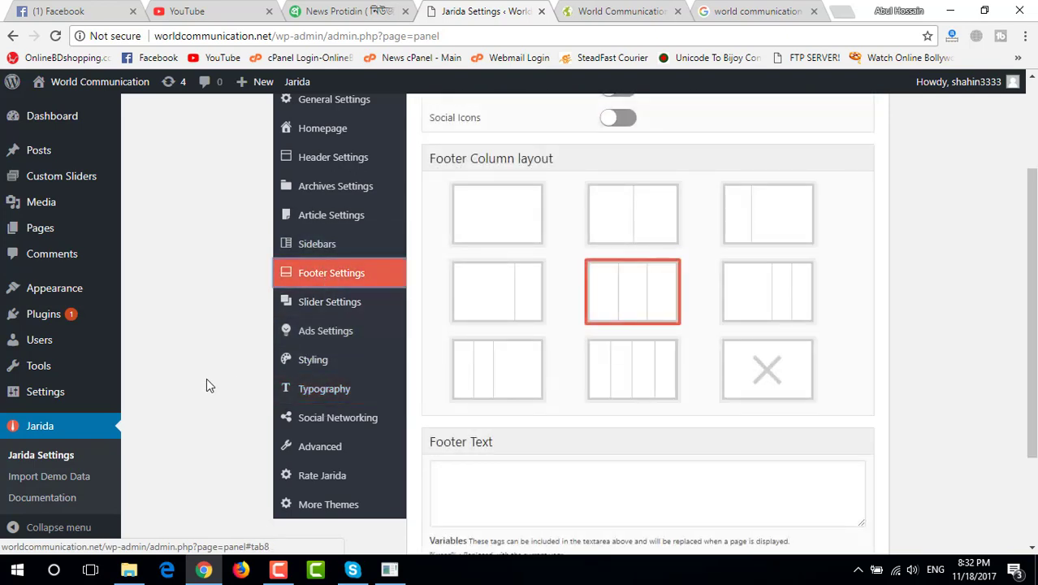
scroll(207, 377, "down", 3)
scroll(542, 372, "up", 3)
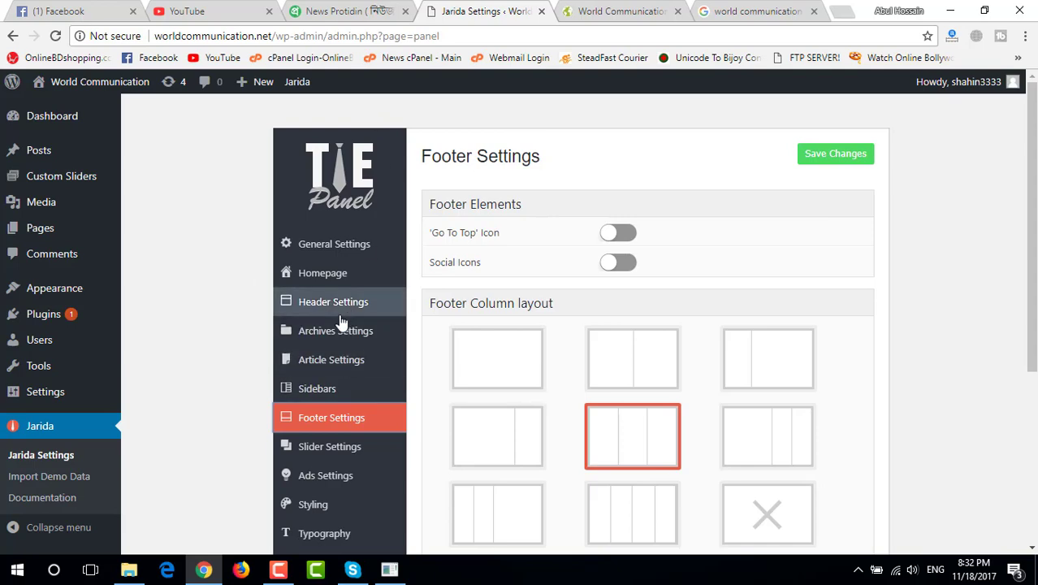
scroll(341, 305, "down", 3)
scroll(343, 313, "up", 3)
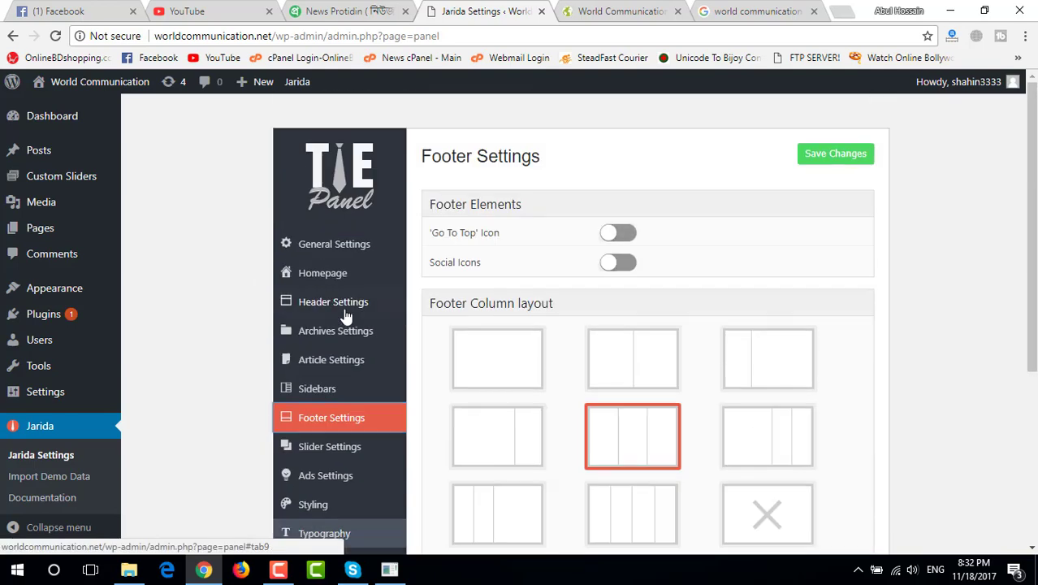
left_click(841, 167)
Step: Check the area beside the slider on the World Communication homepage
left_click(602, 11)
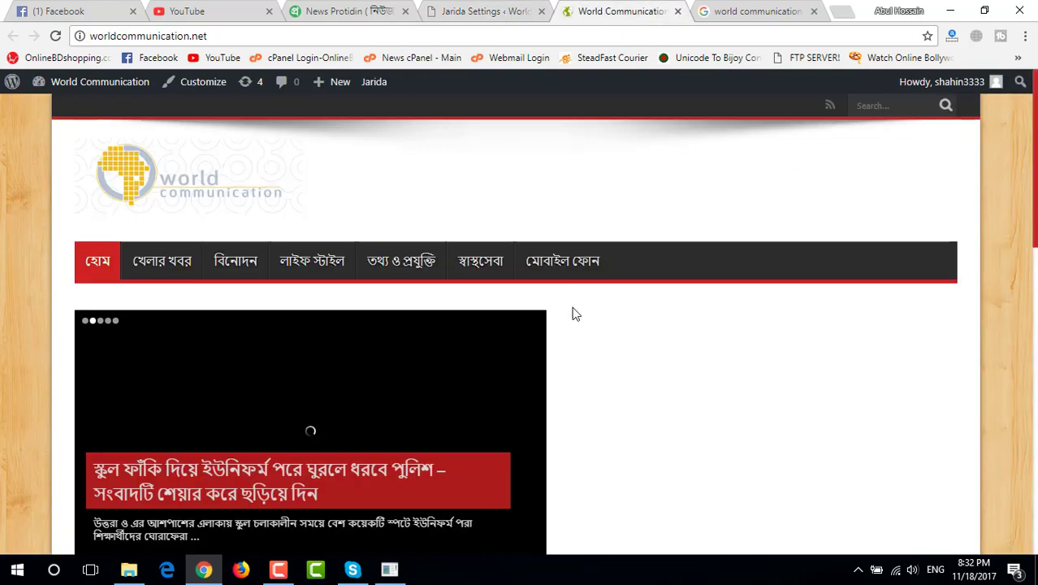
scroll(679, 343, "down", 2)
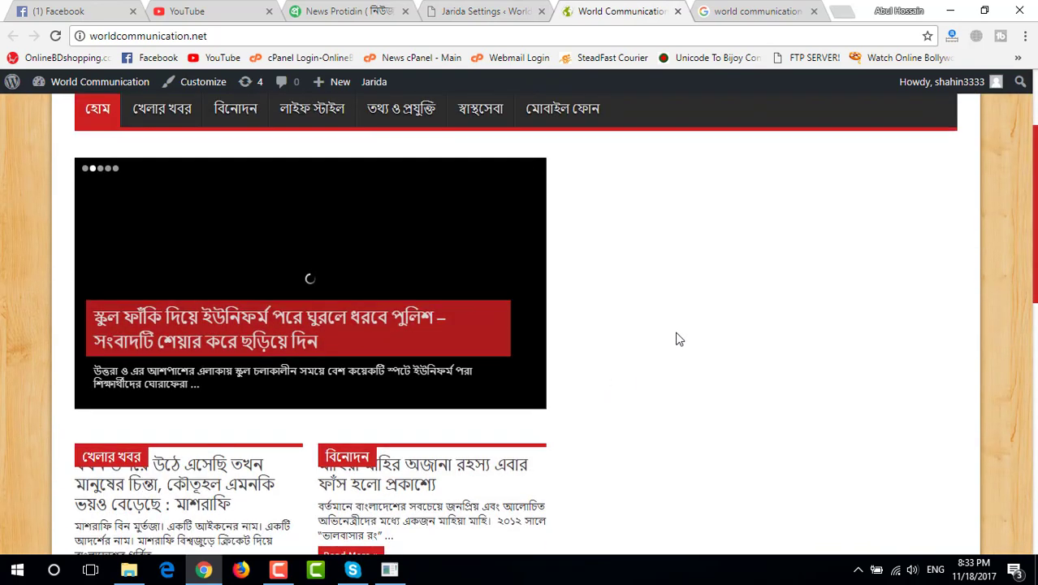
Step: Open World Communication's Widgets page from the admin in a separate tab and close the world communication search page
left_click(490, 11)
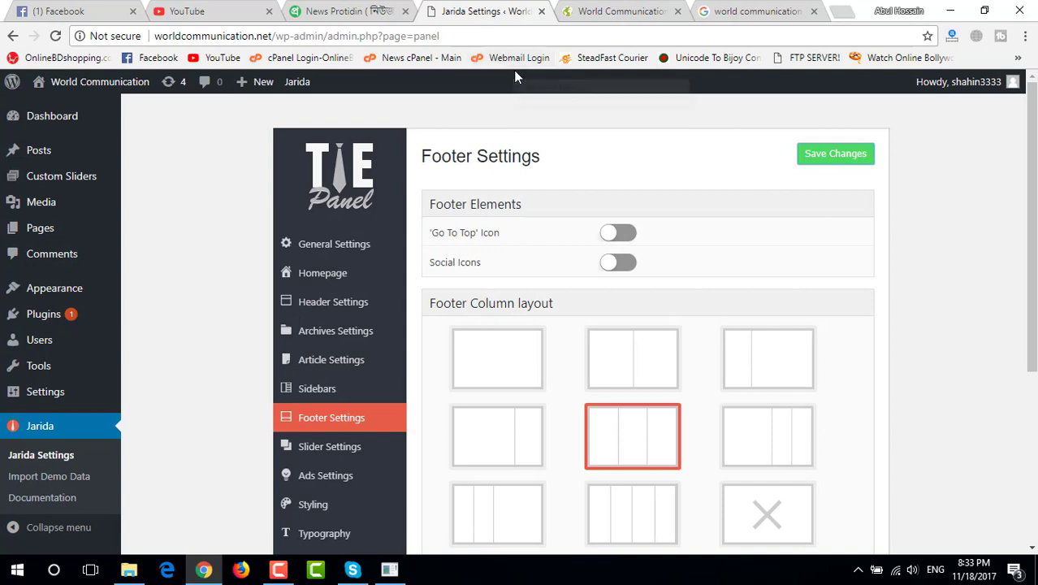
mouse_move(92, 290)
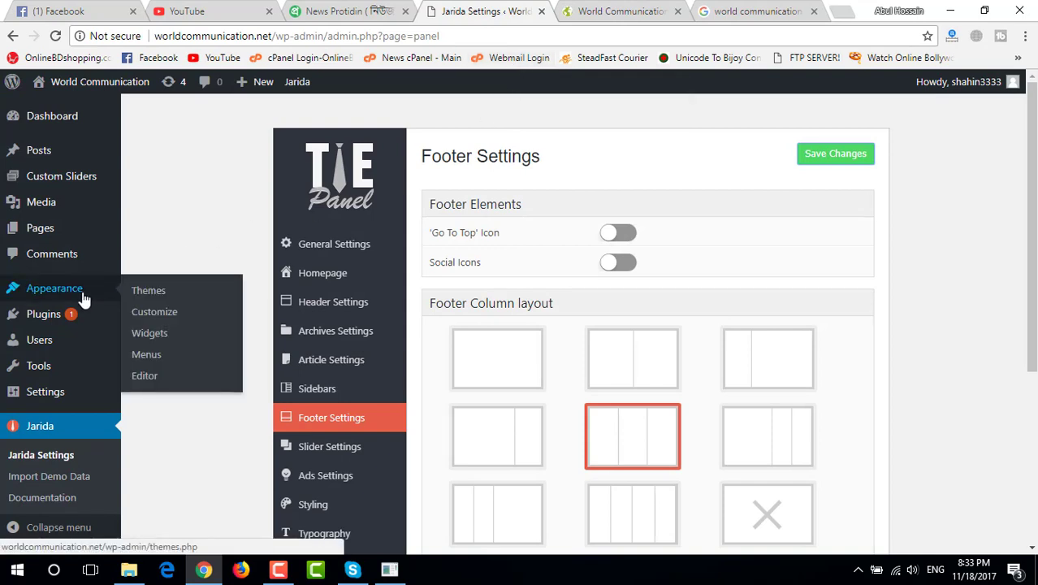
right_click(154, 342)
left_click(195, 343)
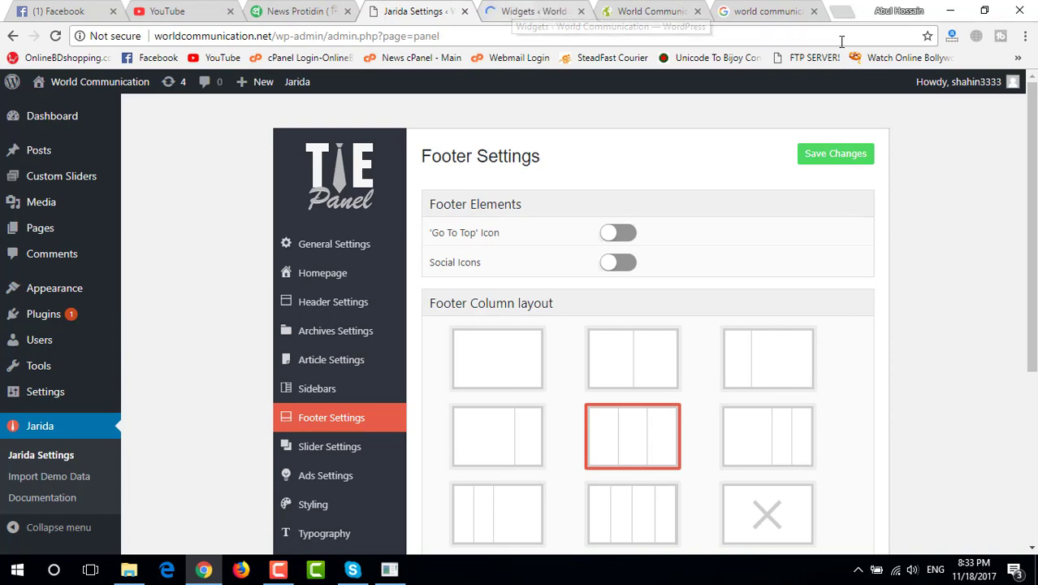
left_click(814, 11)
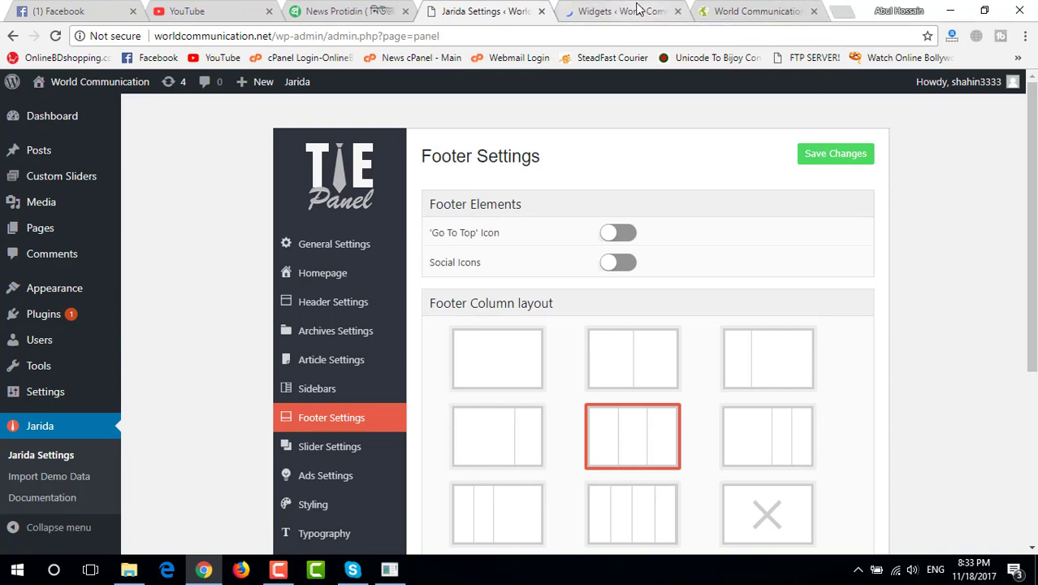
left_click(642, 13)
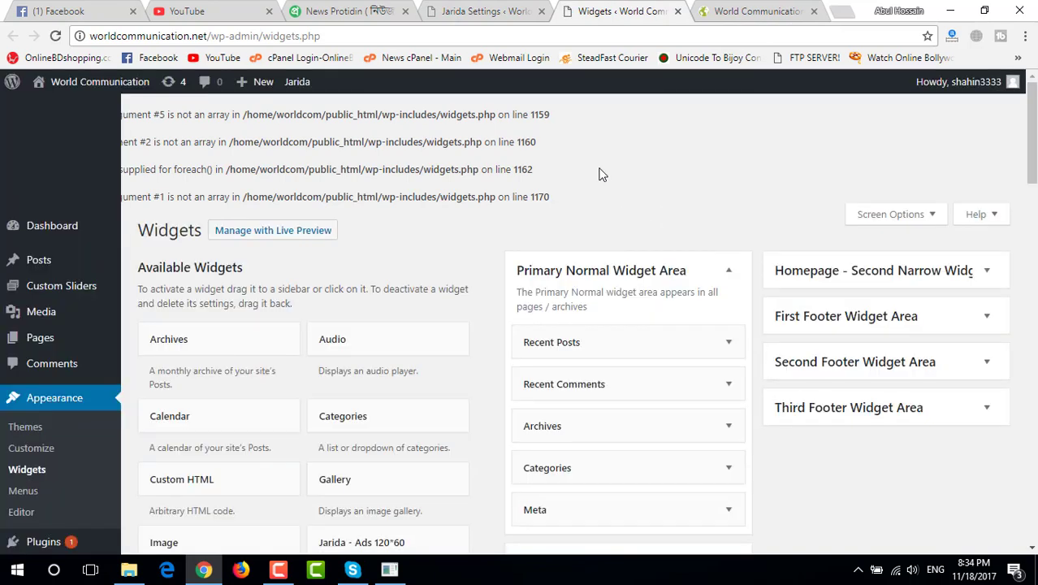
Step: Examine the available widgets and the primary, homepage and footer widget areas
scroll(405, 302, "down", 3)
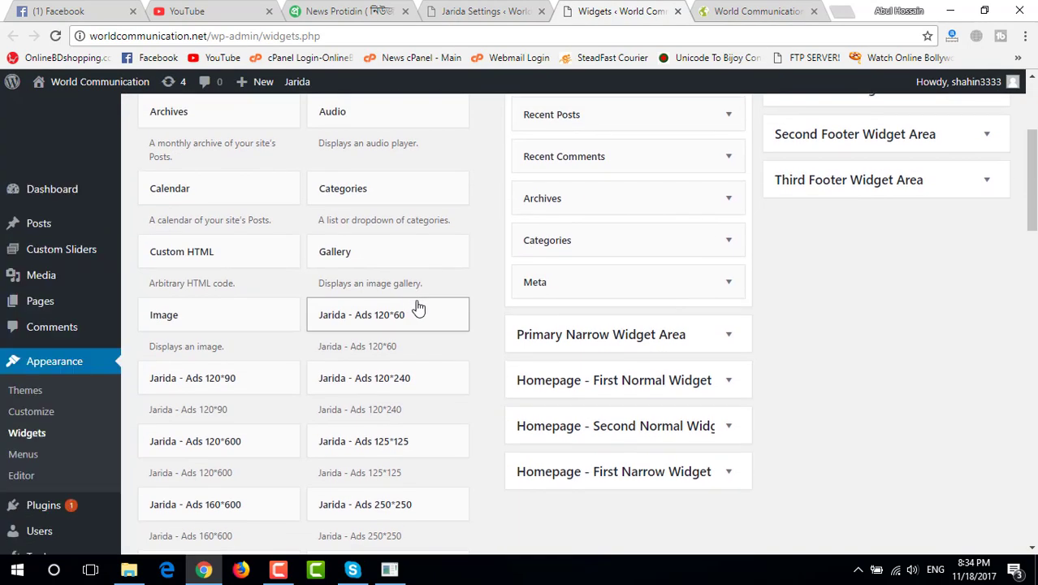
scroll(420, 304, "up", 3)
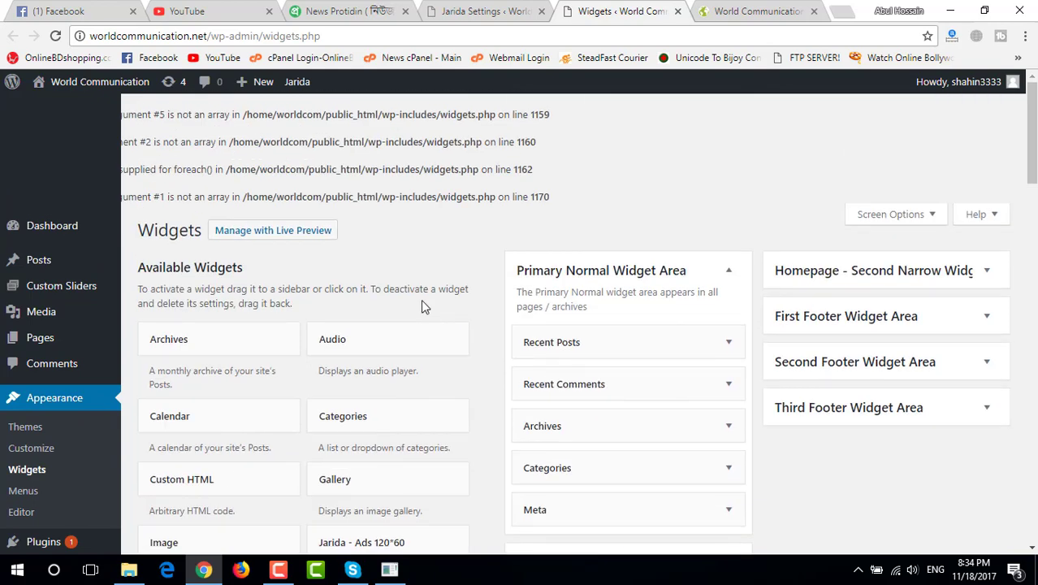
scroll(422, 307, "down", 1)
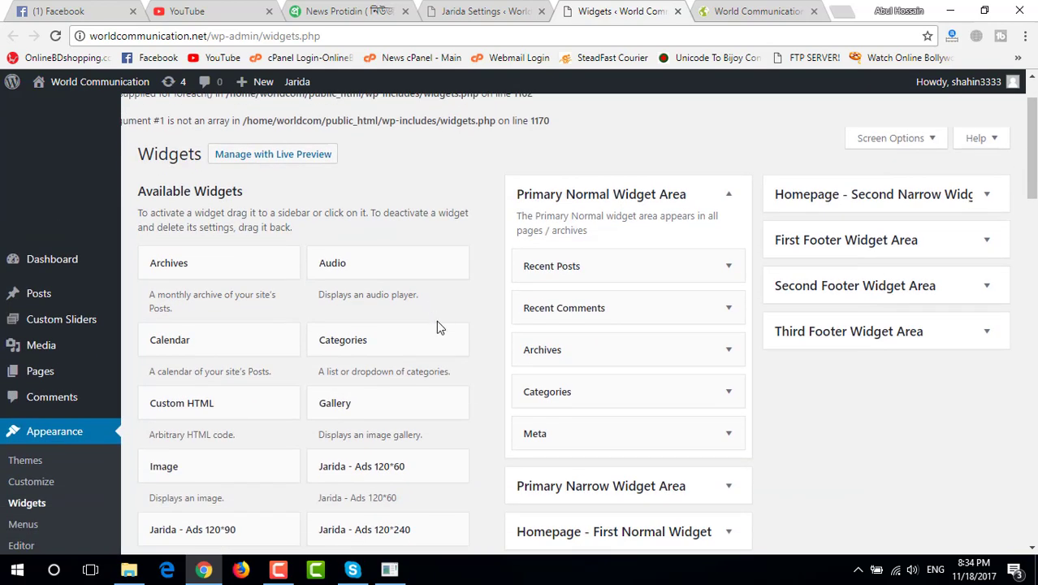
scroll(436, 322, "down", 2)
scroll(436, 322, "up", 2)
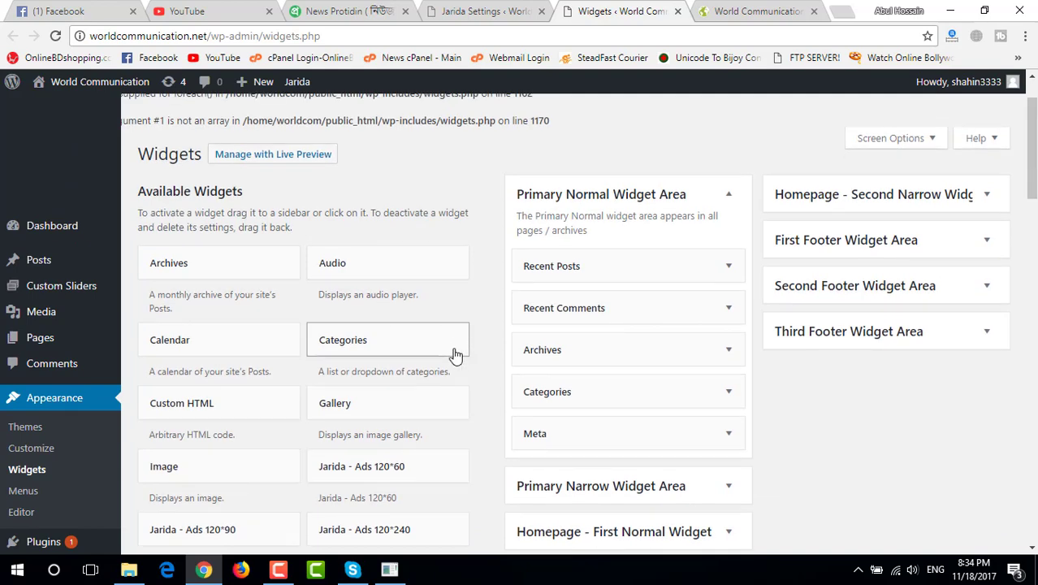
scroll(492, 280, "down", 2)
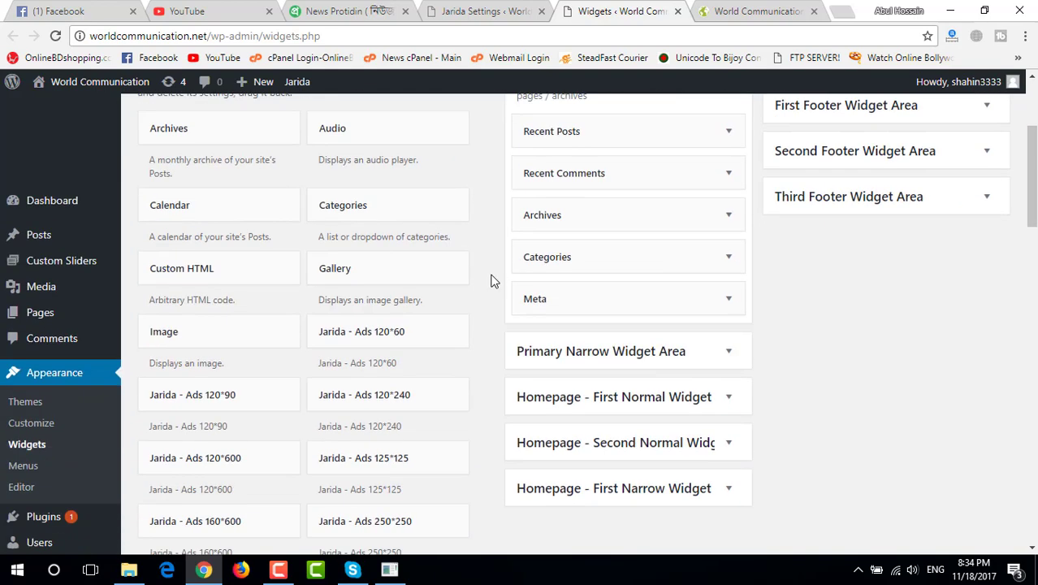
scroll(572, 302, "up", 1)
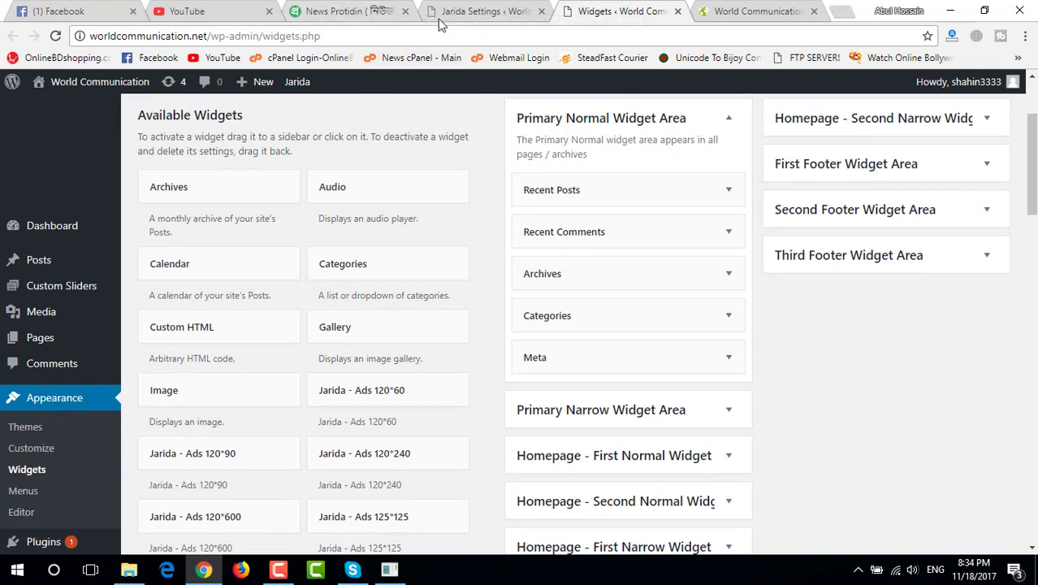
Step: Examine the sidebar ads, tabbed post list and narrow column on the News Protidin homepage
left_click(367, 12)
scroll(519, 286, "up", 15)
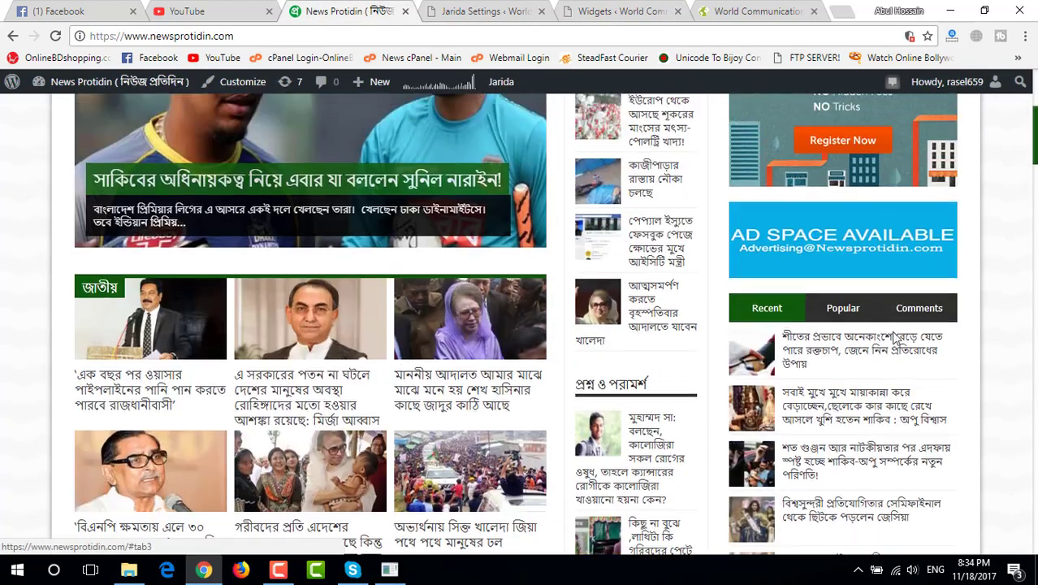
scroll(853, 219, "down", 5)
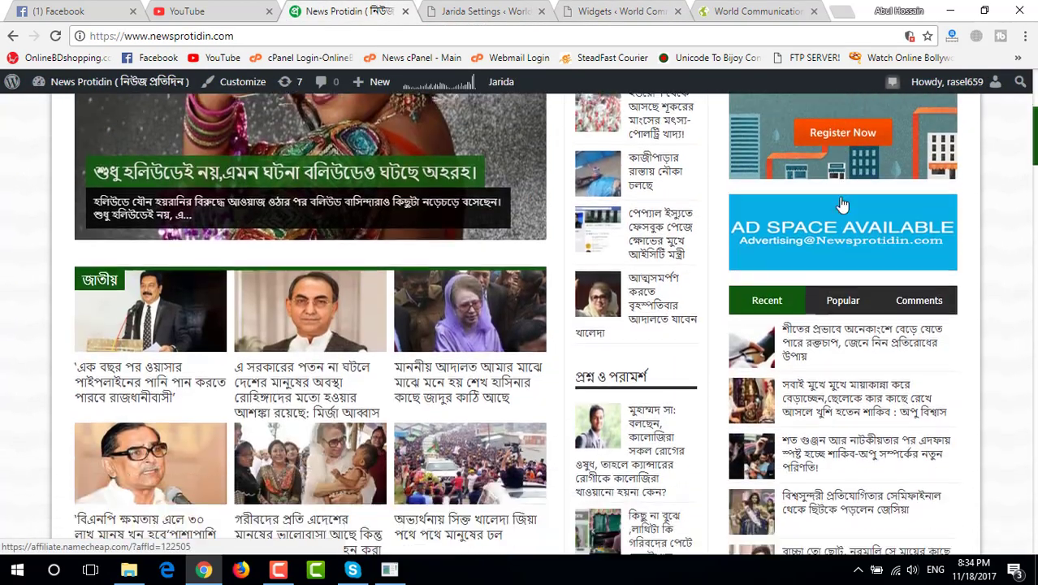
scroll(842, 203, "down", 1)
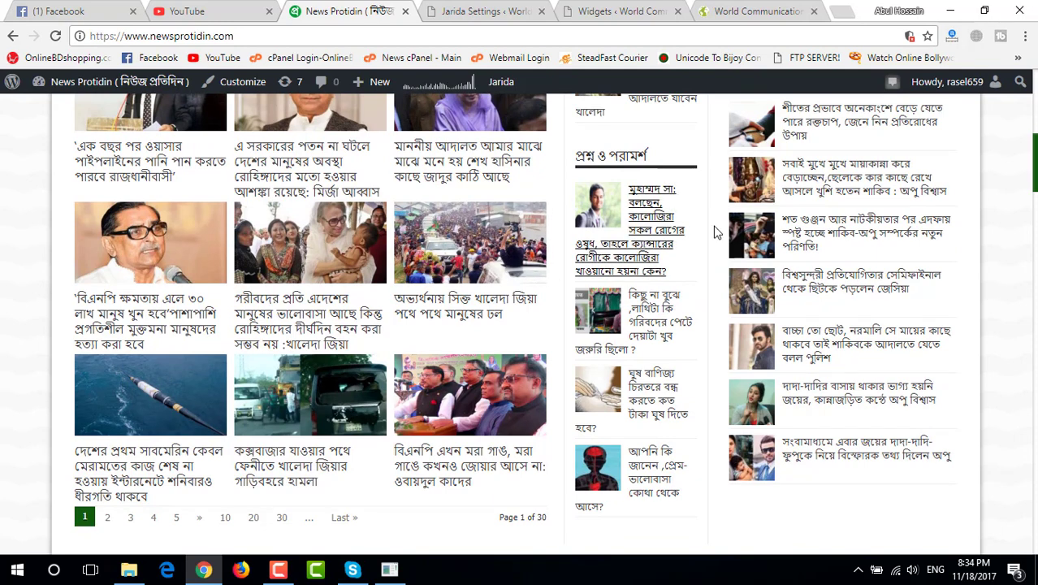
Step: Open a recent article on News Protidin and examine the widgets in its narrow and wide sidebars
left_click(811, 183)
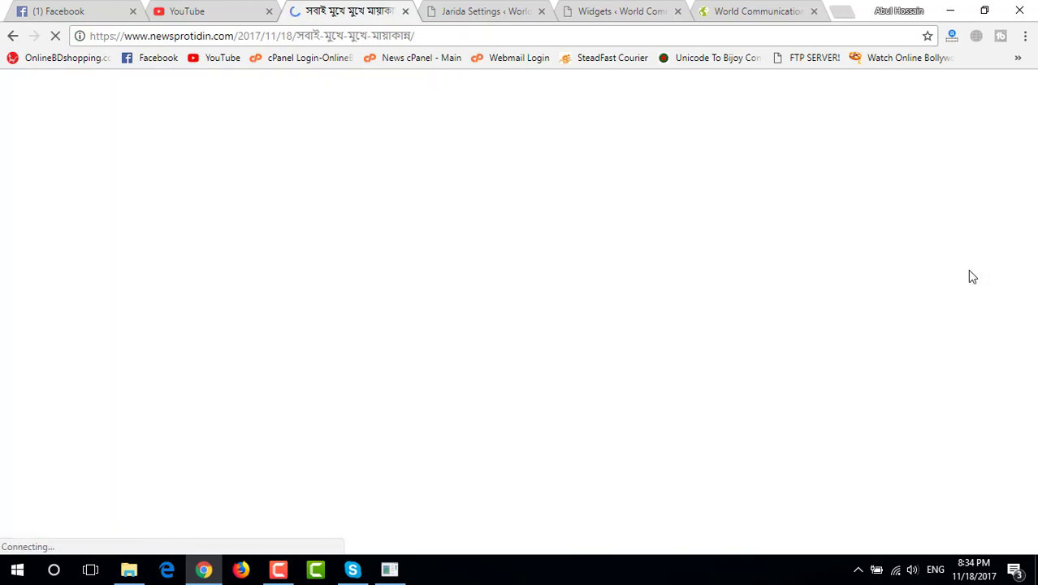
scroll(967, 272, "down", 5)
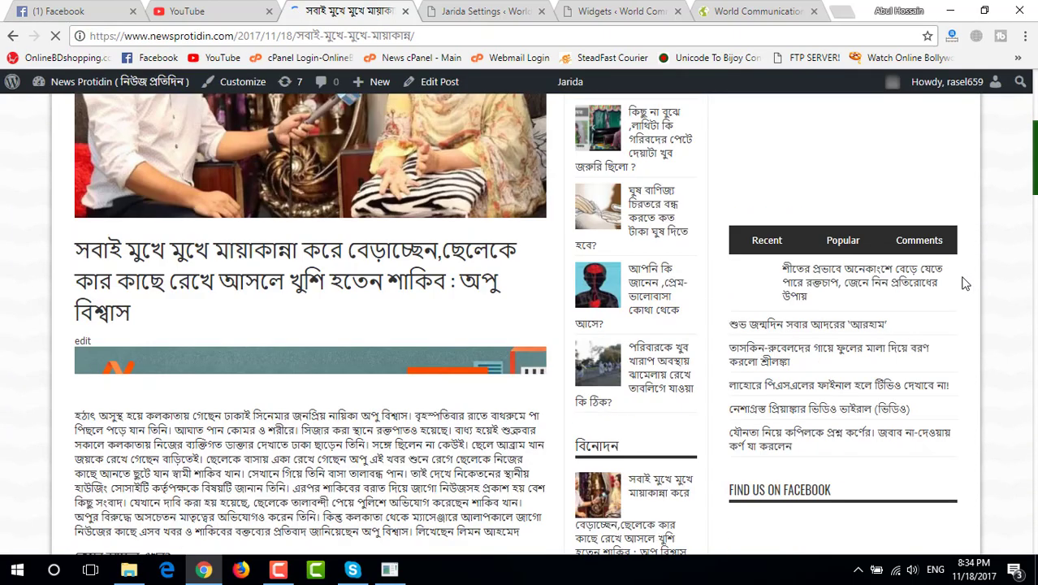
scroll(886, 292, "down", 10)
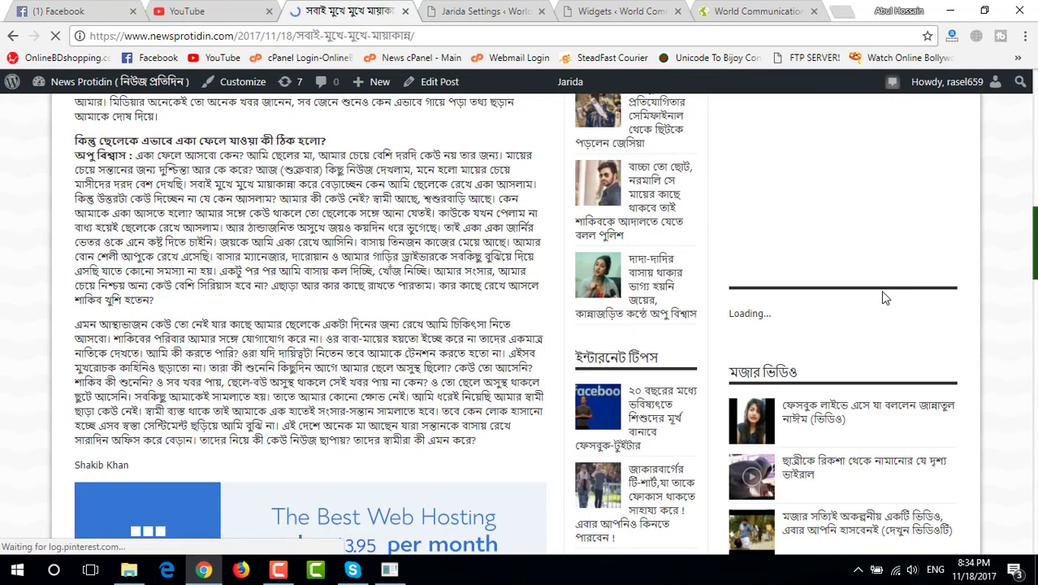
scroll(885, 297, "down", 10)
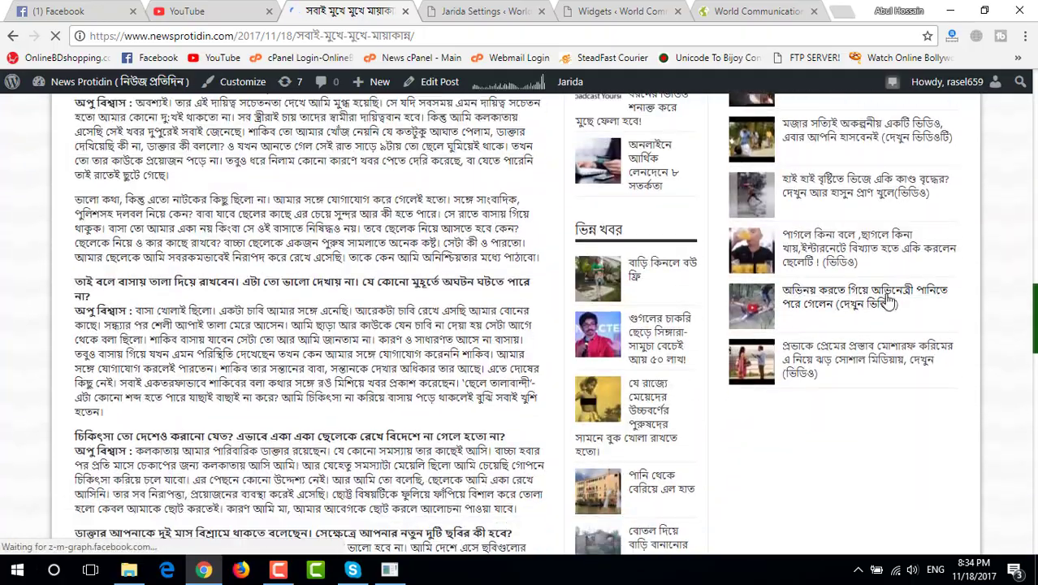
scroll(885, 297, "up", 15)
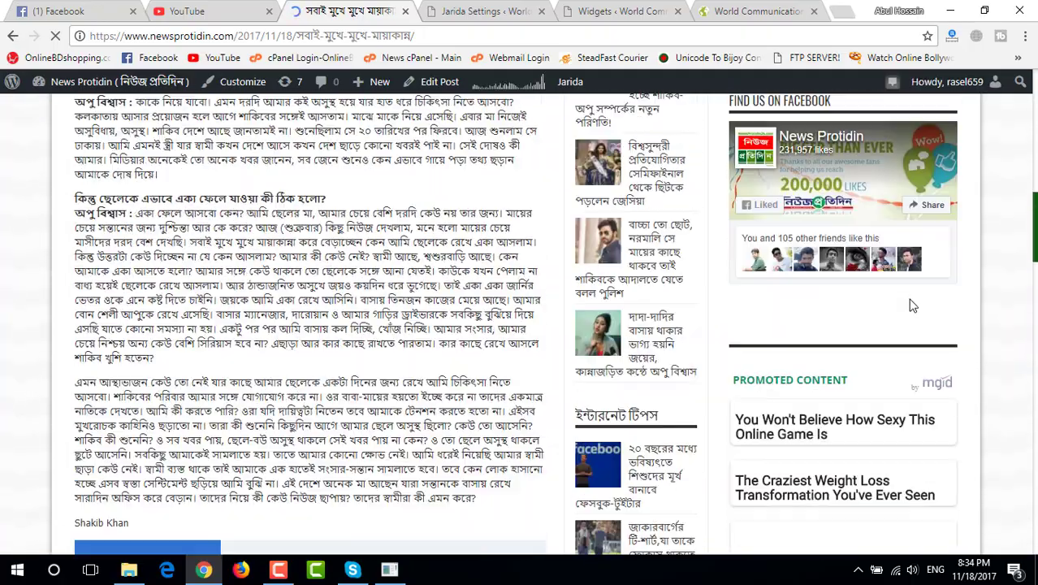
scroll(911, 305, "up", 1)
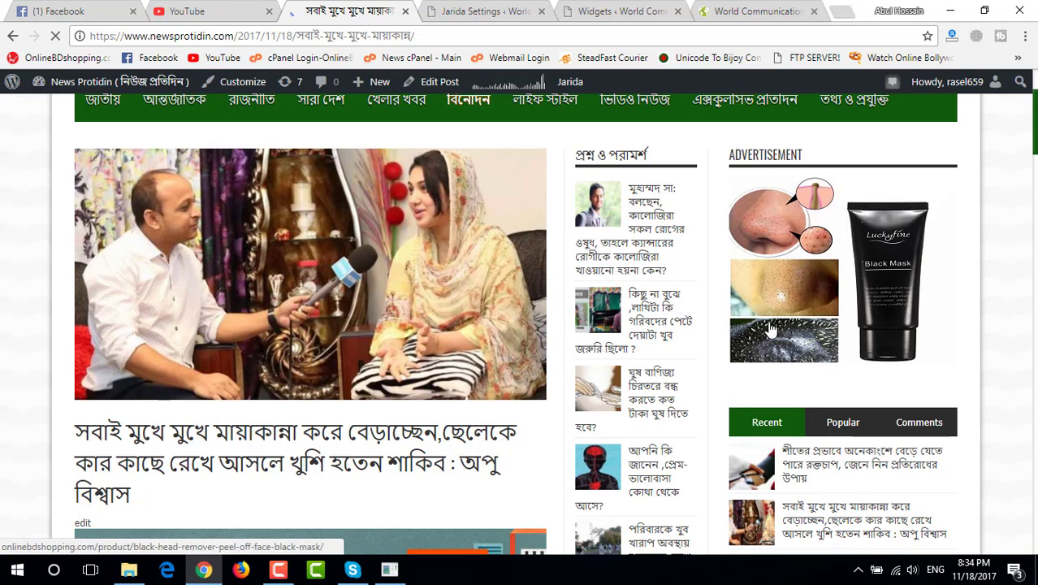
Step: Delete the Meta, Categories, Archives, Recent Comments and Recent Posts widgets from World Communication's Primary Normal Widget Area
left_click(622, 12)
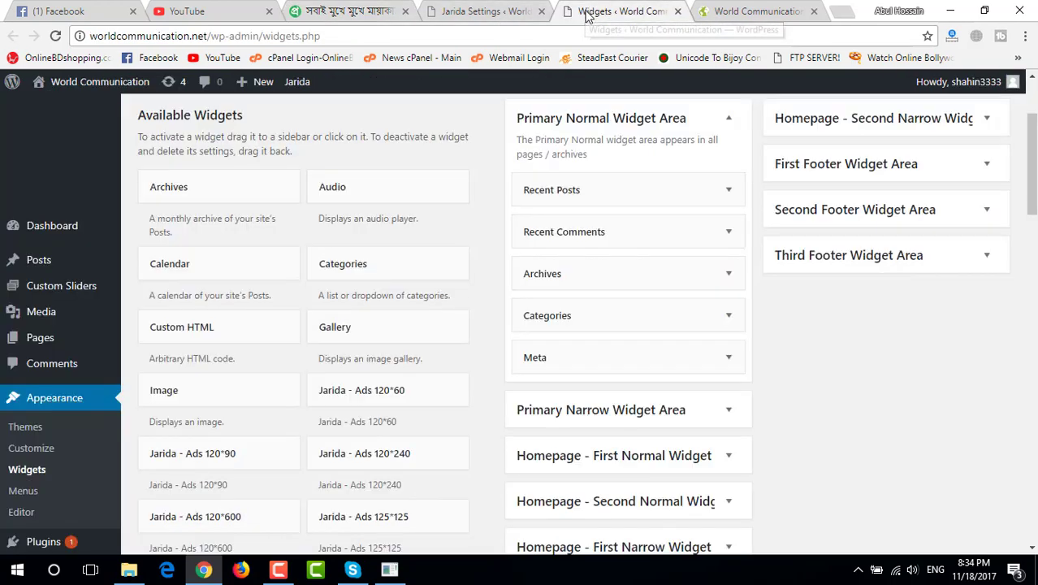
left_click(728, 359)
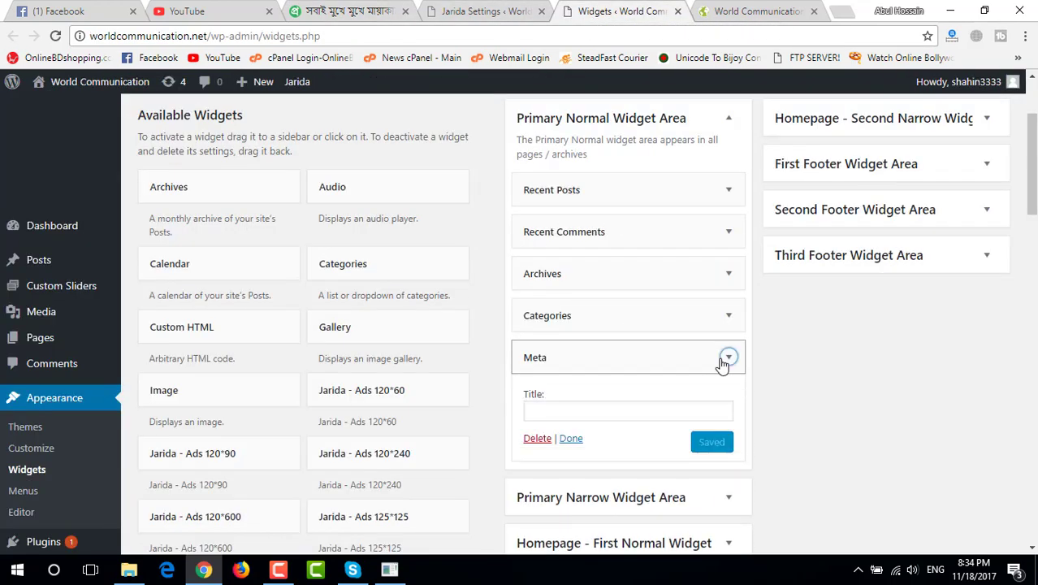
left_click(545, 440)
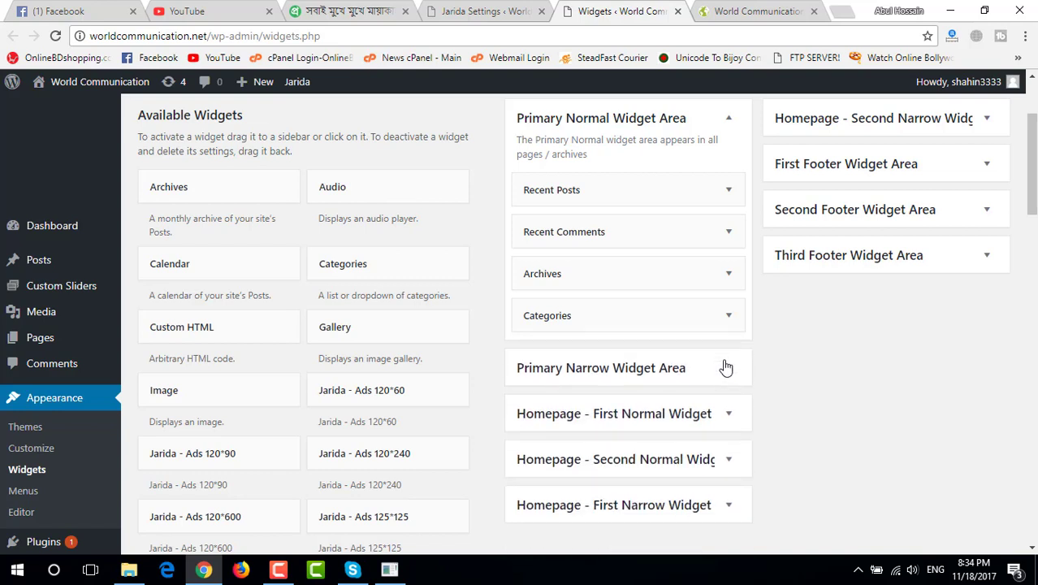
left_click(725, 322)
left_click(536, 453)
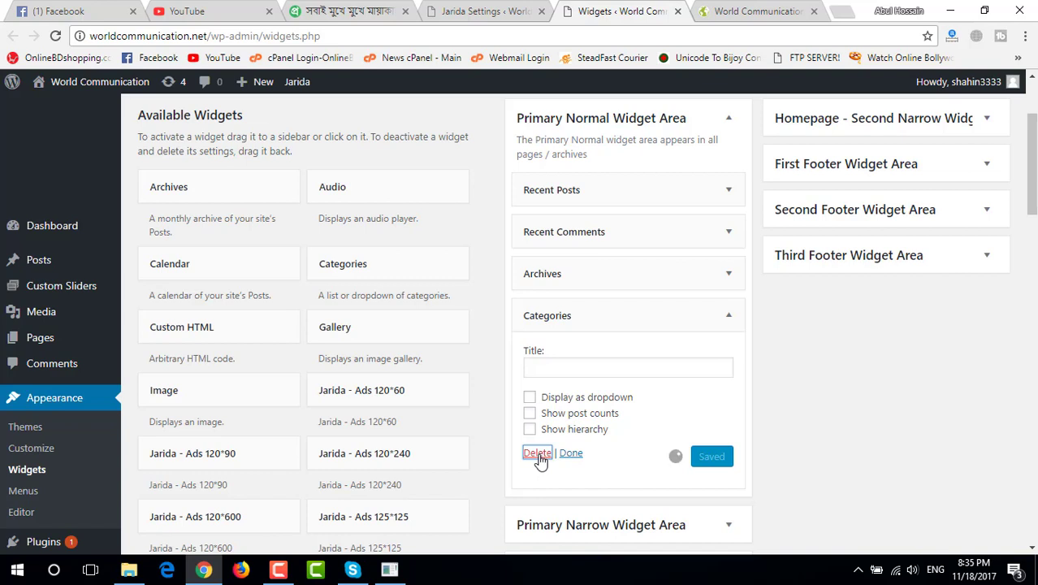
left_click(709, 274)
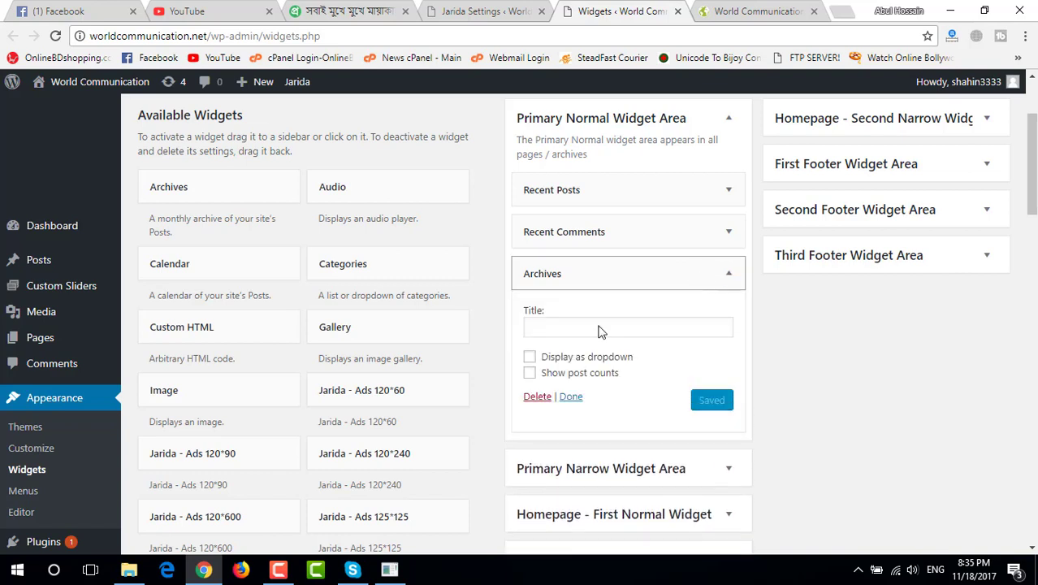
left_click(537, 396)
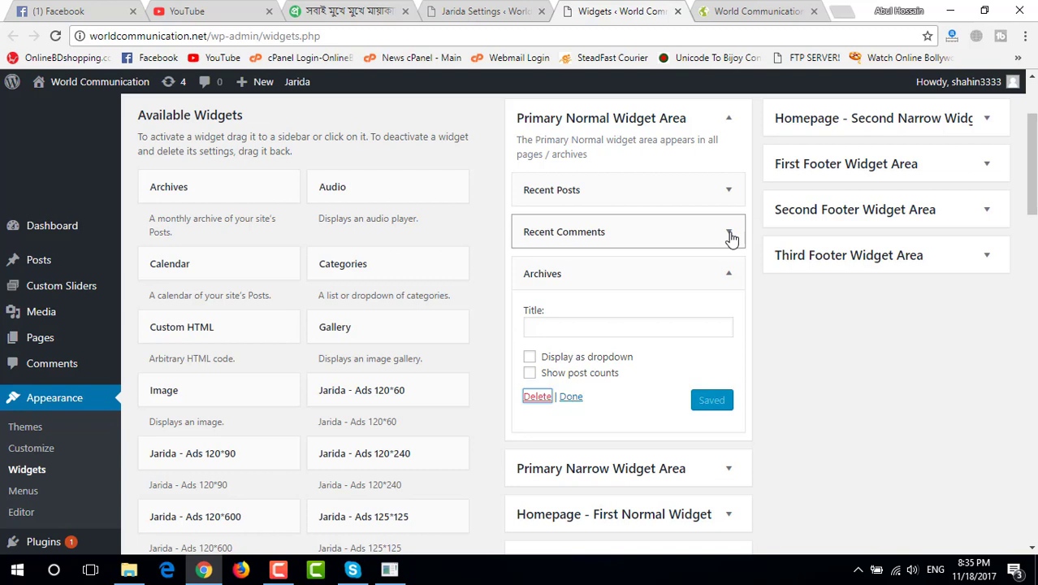
left_click(729, 234)
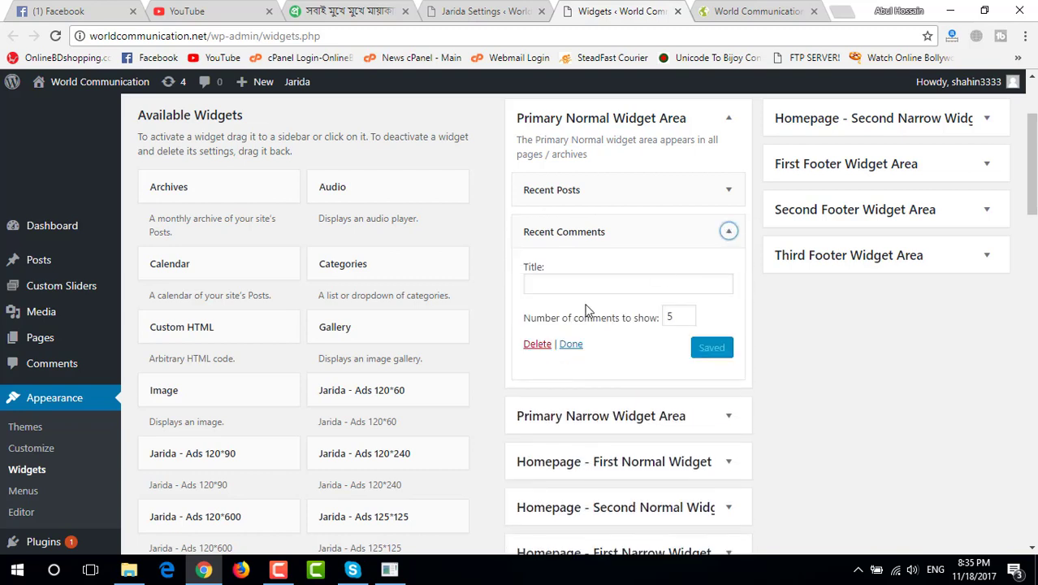
left_click(538, 344)
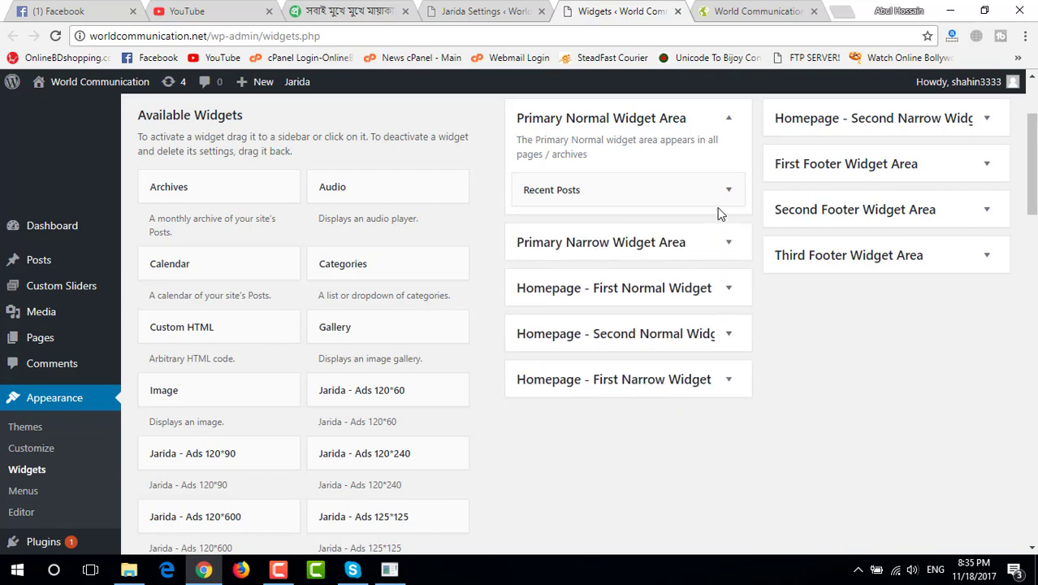
left_click(729, 191)
left_click(536, 327)
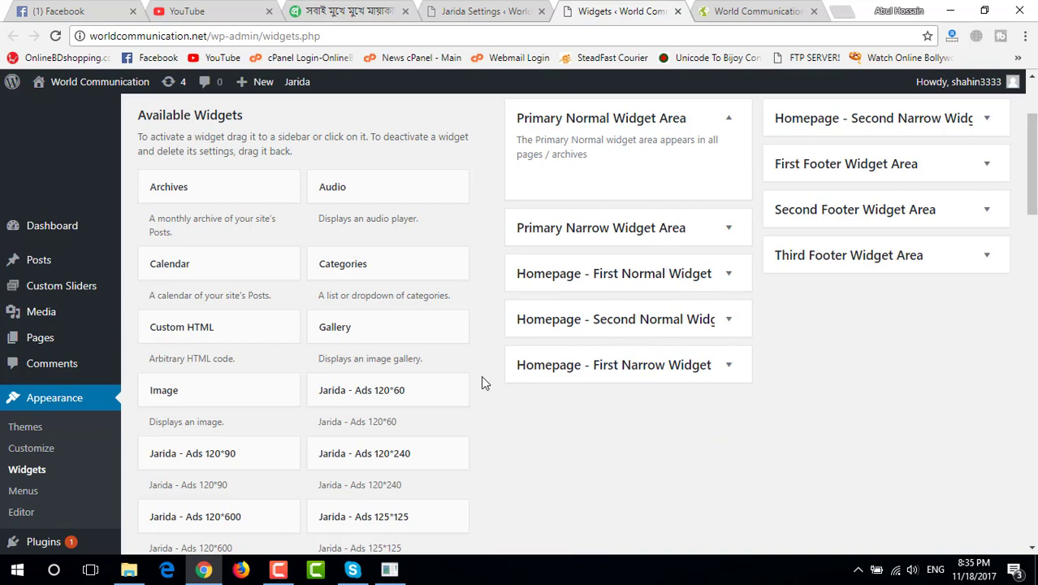
Step: Check the advertisement in the News Protidin article's sidebar and add a Jarida - Ads 250*250 widget to World Communication's Primary Normal Widget Area
scroll(482, 382, "down", 3)
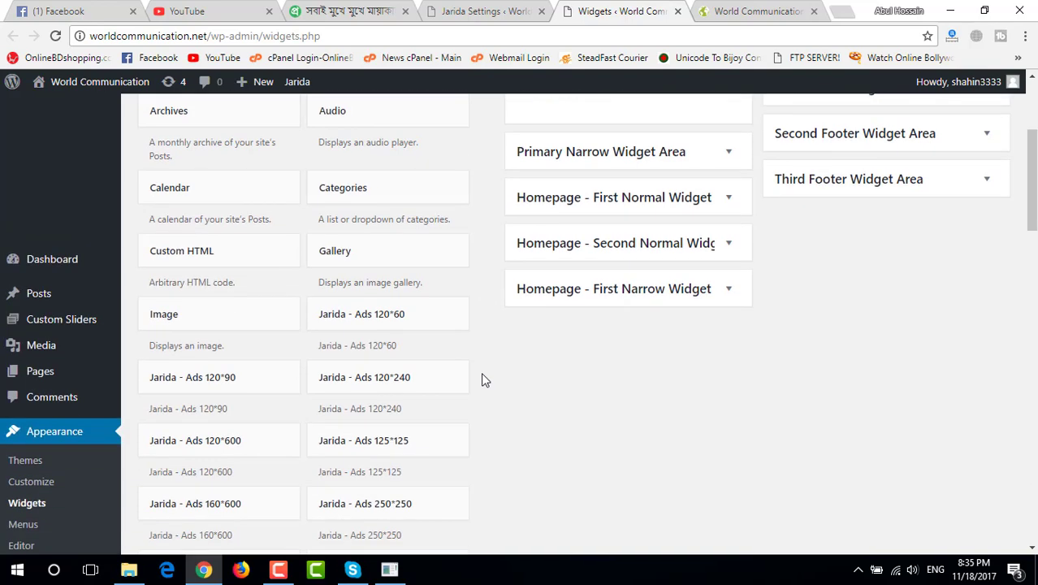
scroll(485, 380, "down", 2)
scroll(485, 378, "up", 7)
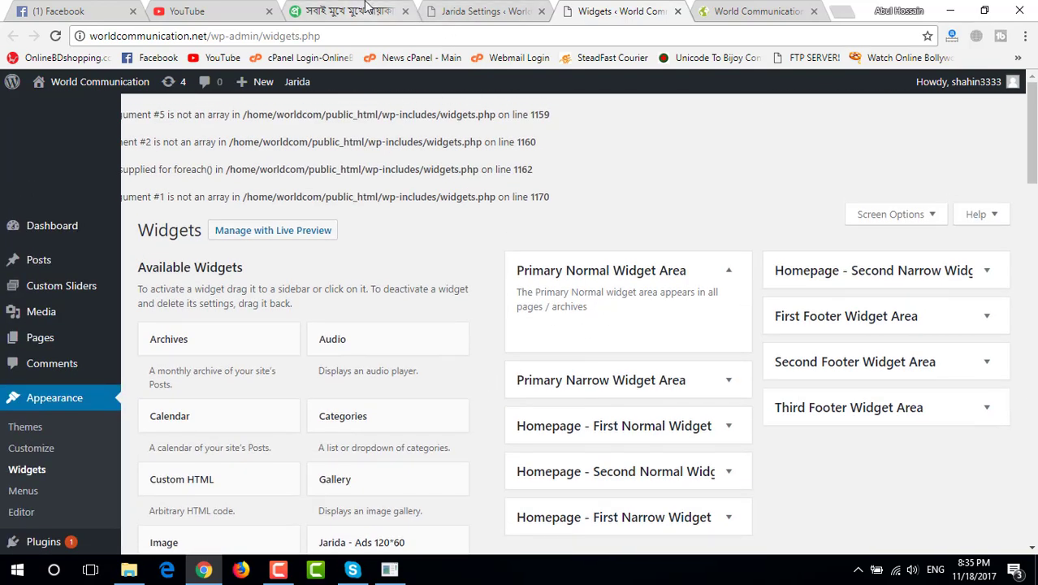
key("ctrl+3")
scroll(869, 277, "down", 2)
scroll(869, 278, "up", 2)
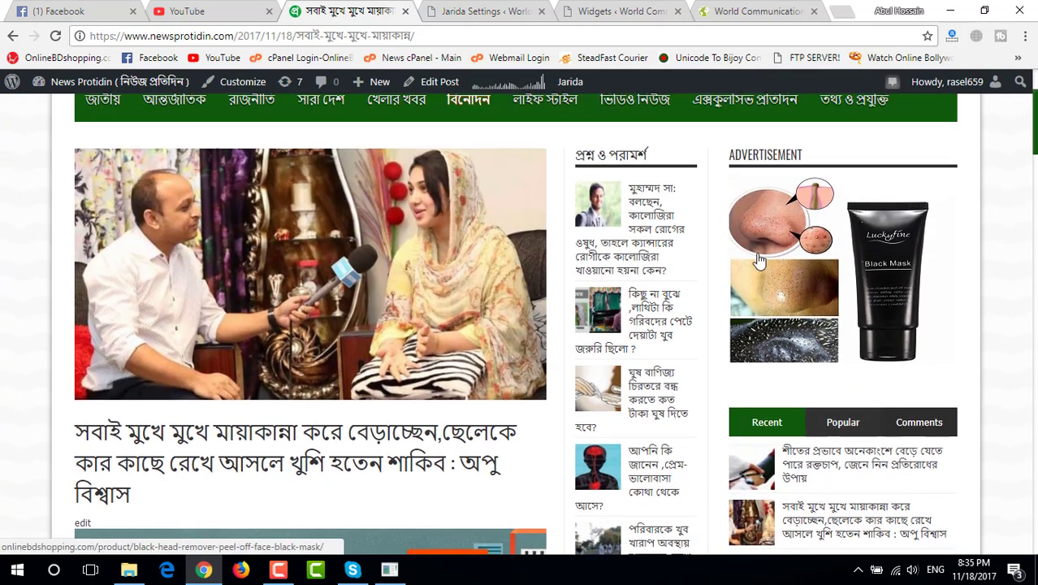
left_click(463, 11)
left_click(614, 8)
scroll(308, 387, "down", 4)
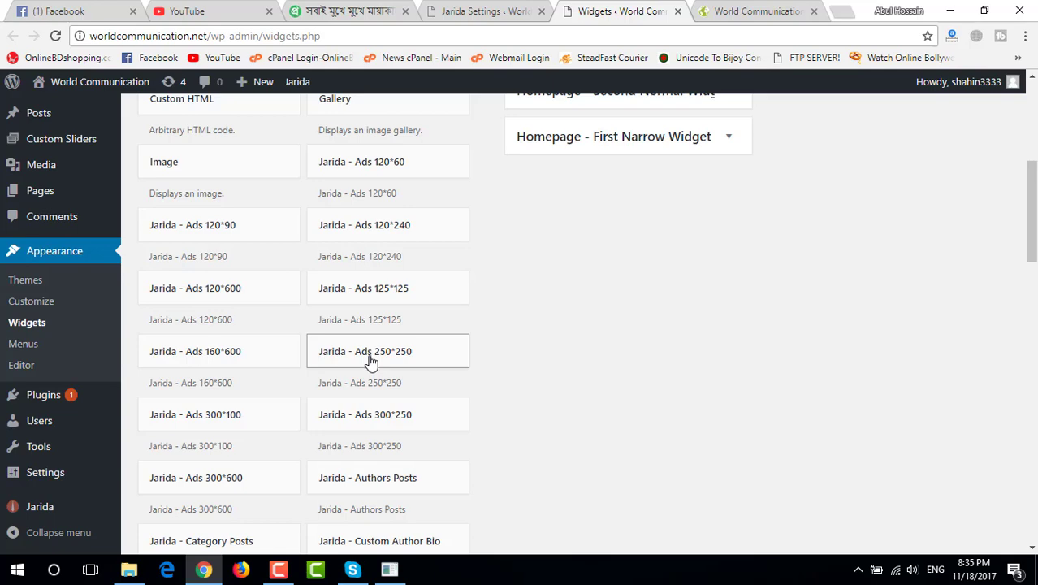
left_click_drag(368, 359, 593, 233)
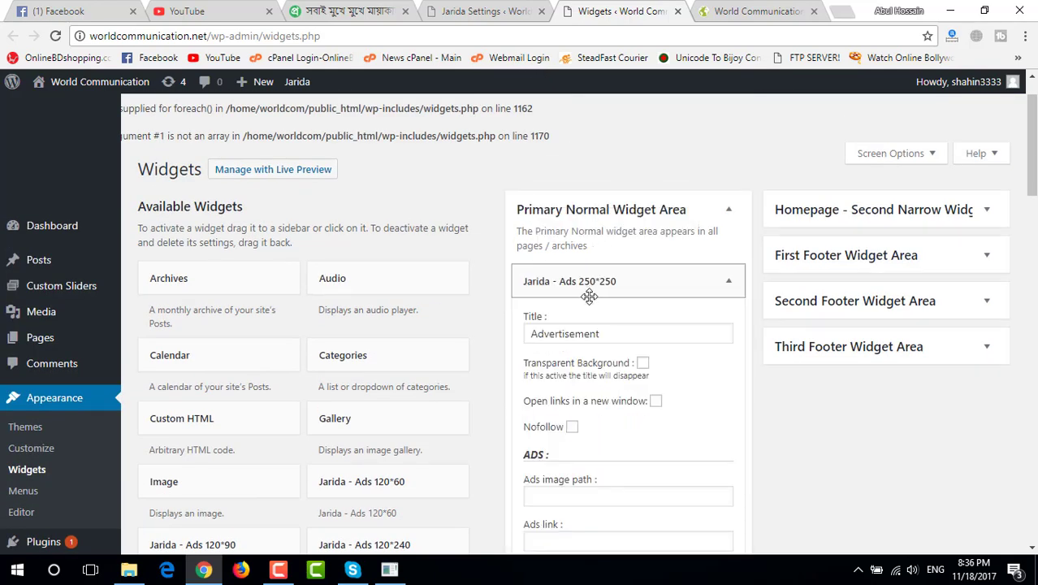
Step: Review the Ads 250*250 widget's image path, link and adsense code settings, and collapse the widget
scroll(557, 368, "down", 1)
scroll(569, 390, "down", 1)
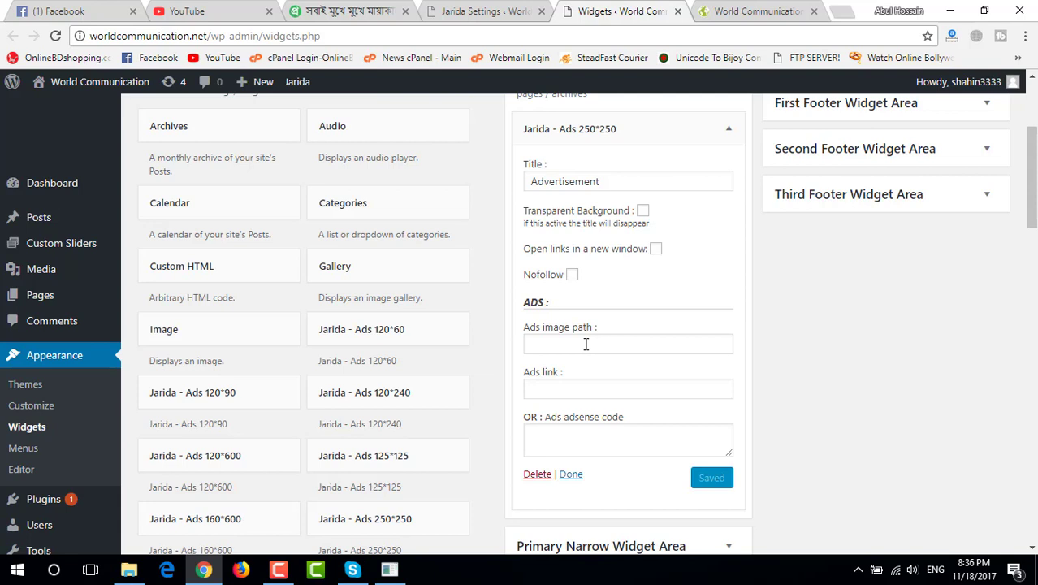
left_click(585, 344)
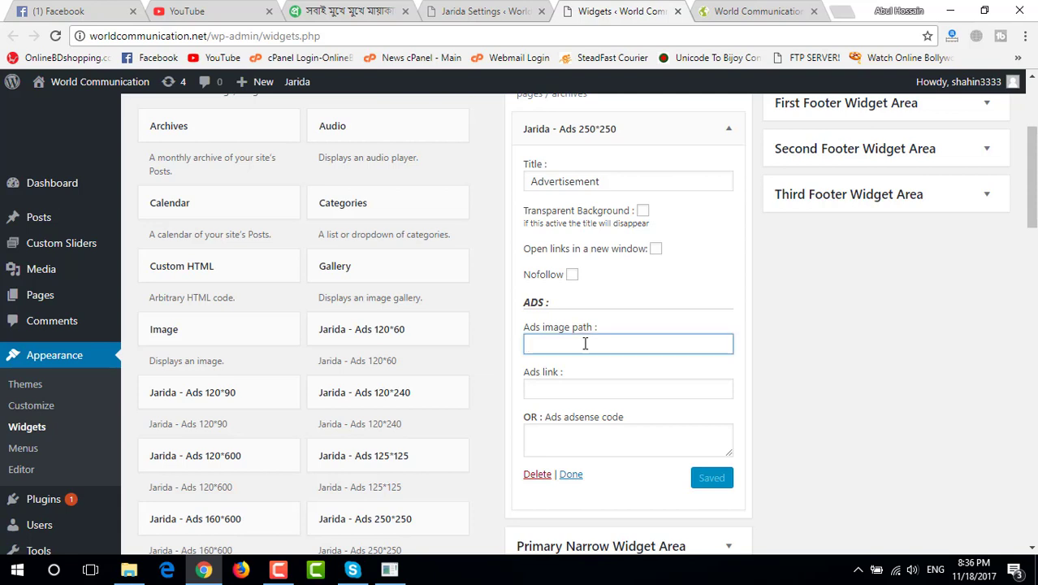
left_click(722, 137)
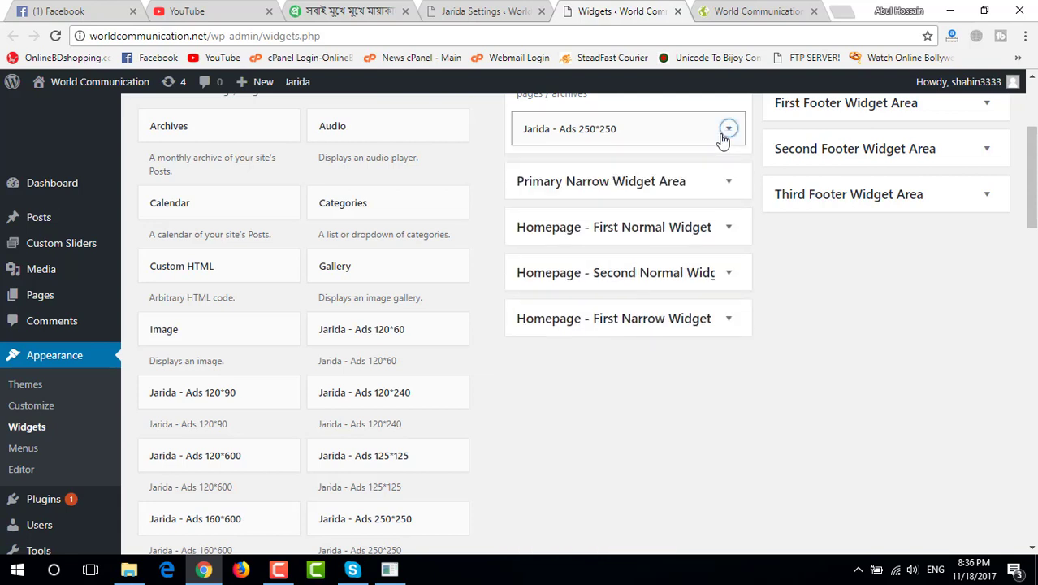
Step: Add the Jarida - Tabbed widget below the Ads 250*250 widget in the Primary Normal Widget Area
scroll(370, 325, "down", 5)
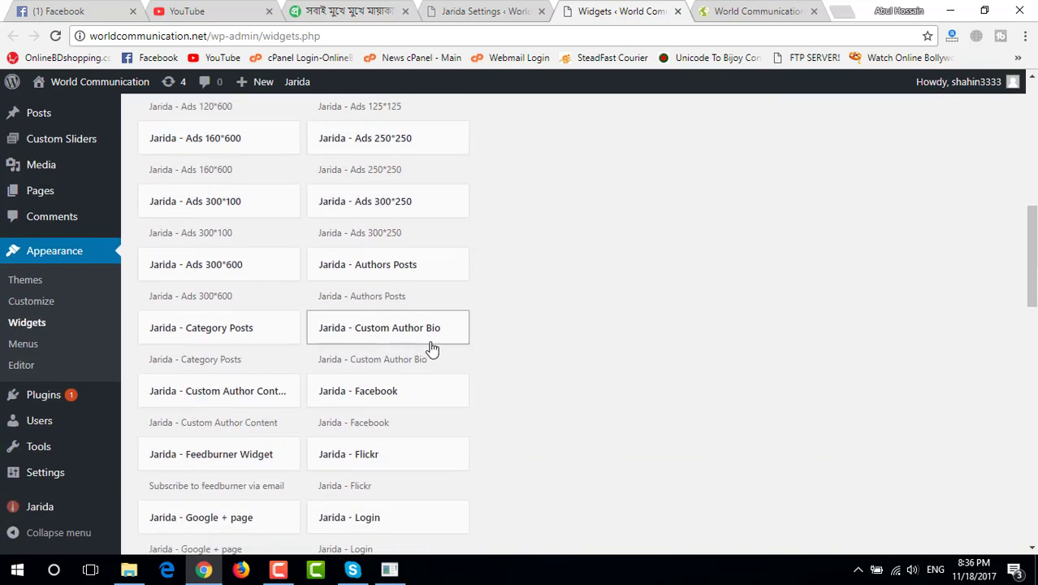
scroll(438, 350, "down", 3)
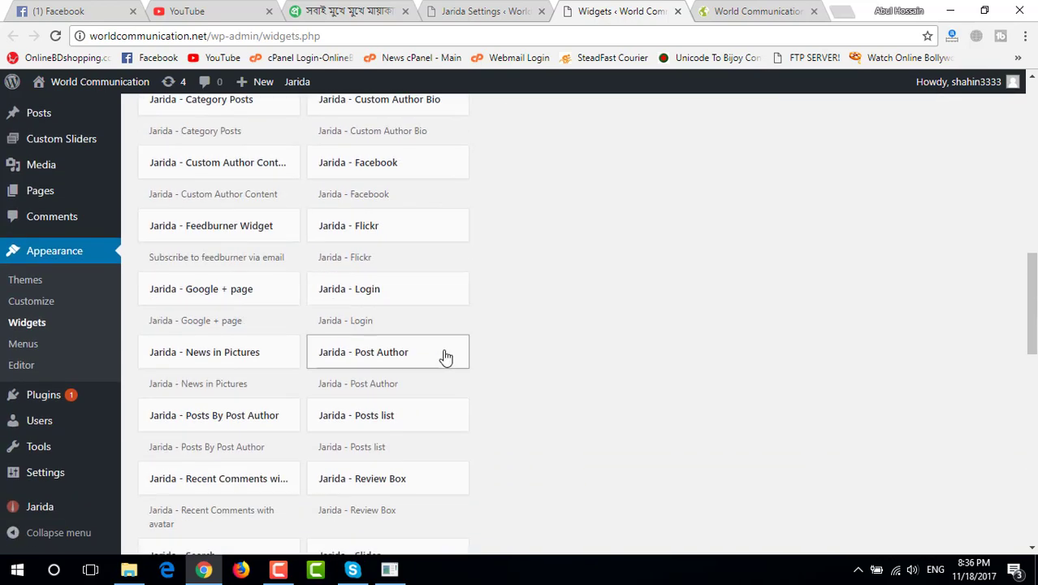
scroll(448, 355, "down", 1)
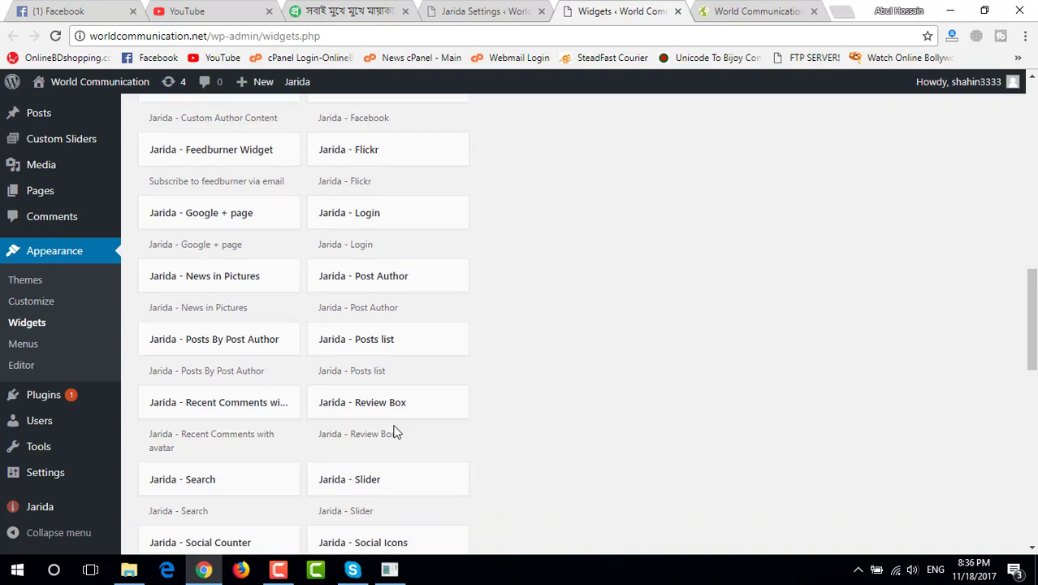
scroll(396, 433, "down", 2)
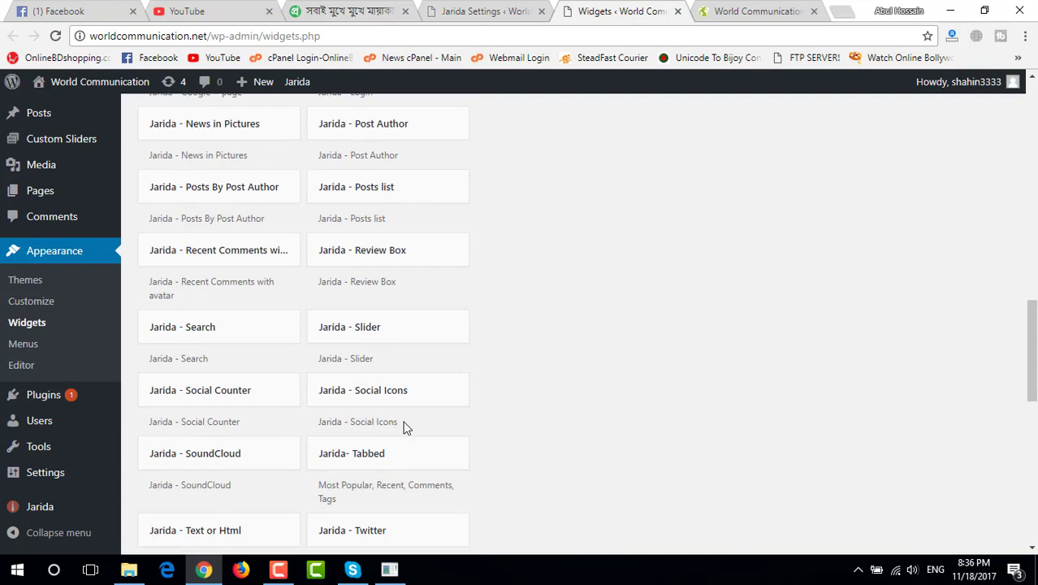
scroll(406, 426, "down", 1)
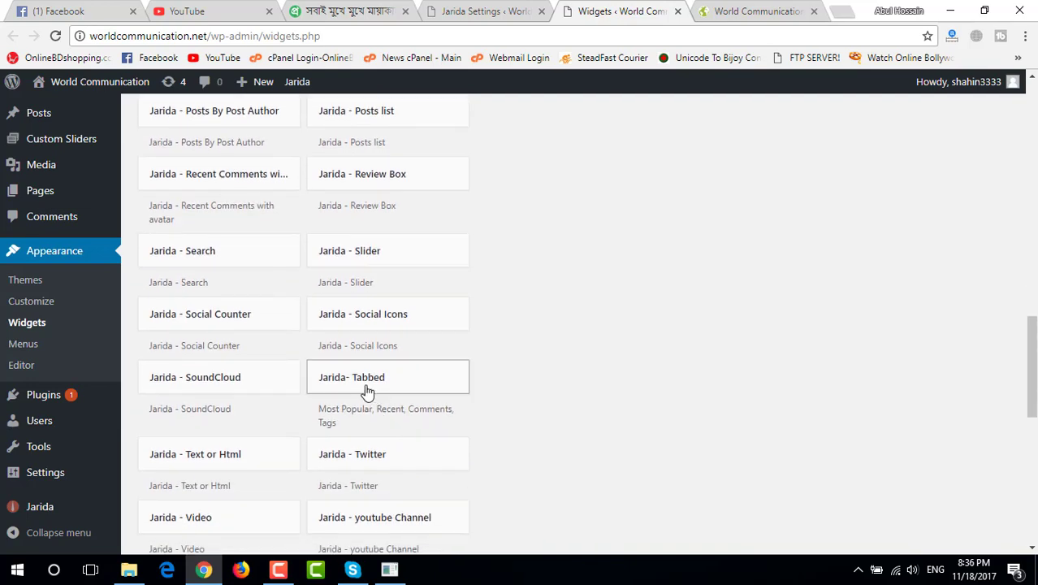
left_click_drag(364, 387, 605, 270)
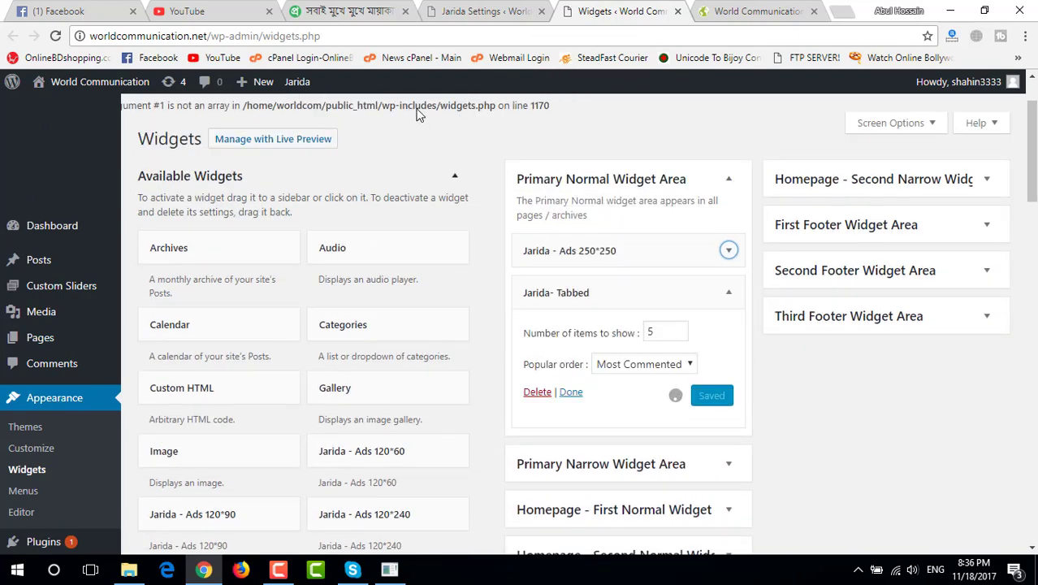
Step: Check the Recent, Popular and Comments views of the tabbed widget in the News Protidin article's sidebar
left_click(348, 11)
scroll(535, 334, "down", 2)
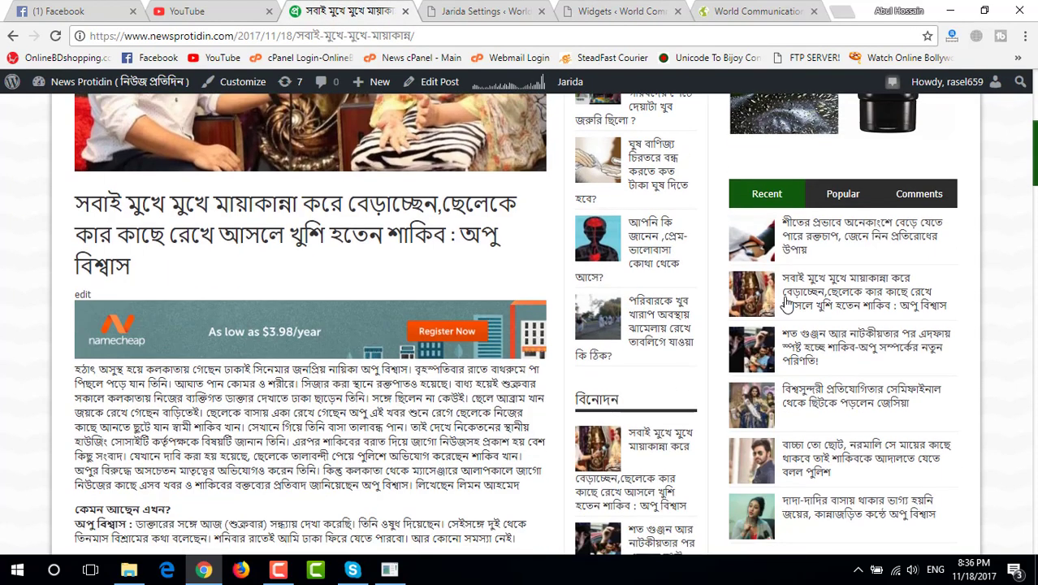
left_click(843, 193)
left_click(939, 202)
left_click(938, 199)
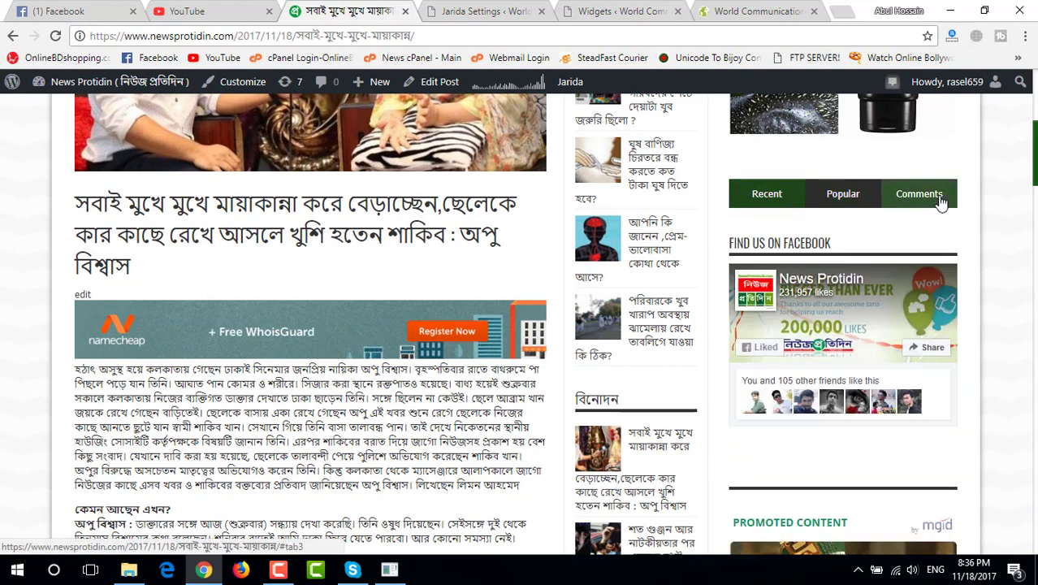
left_click(765, 195)
scroll(764, 328, "down", 1)
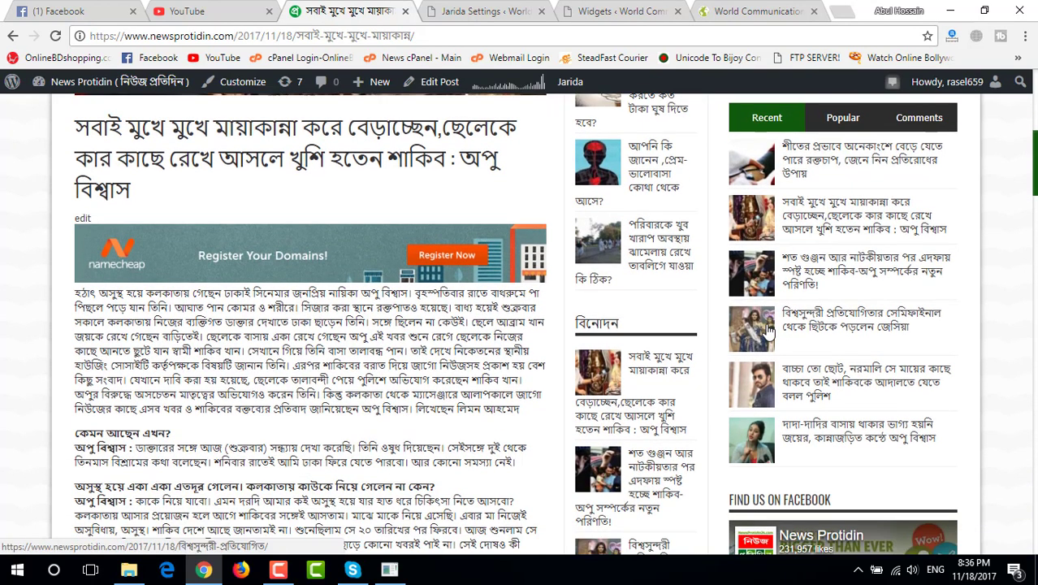
Step: Set World Communication's Jarida - Tabbed widget to show 6 items, save it and collapse the widget
left_click(611, 11)
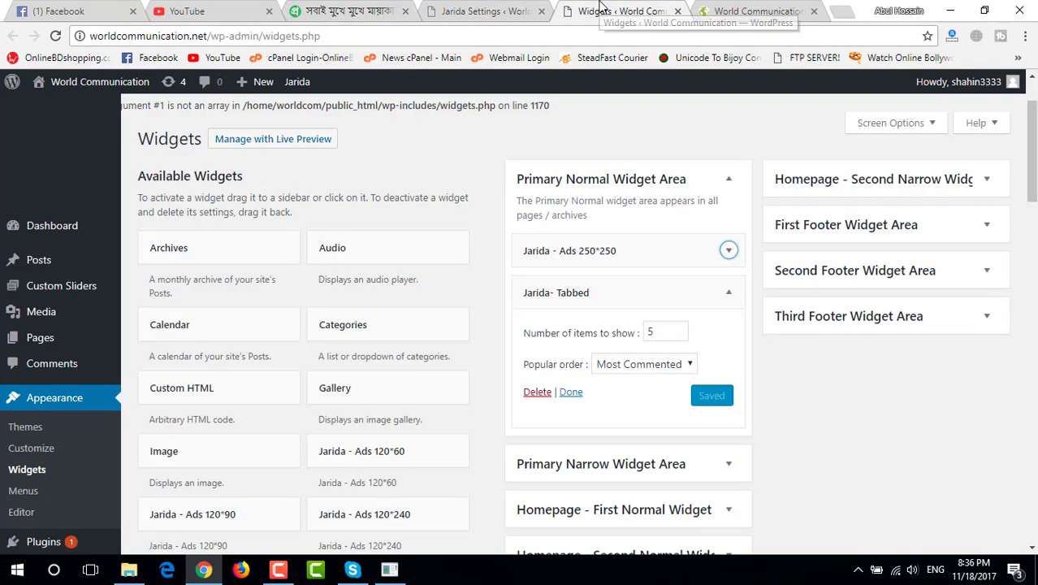
left_click(657, 367)
left_click(657, 367)
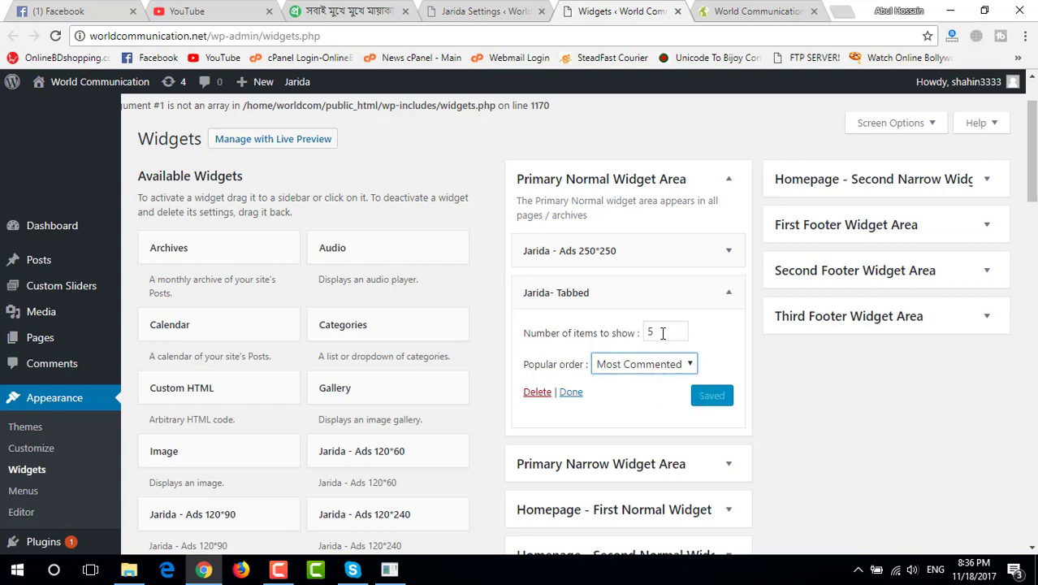
left_click_drag(662, 334, 642, 335)
type("6")
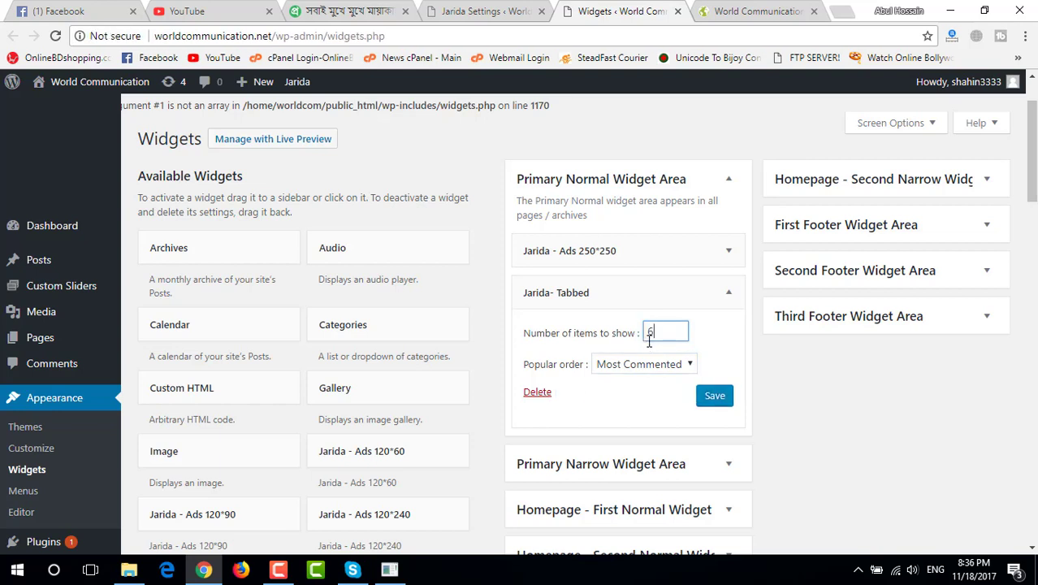
left_click(715, 397)
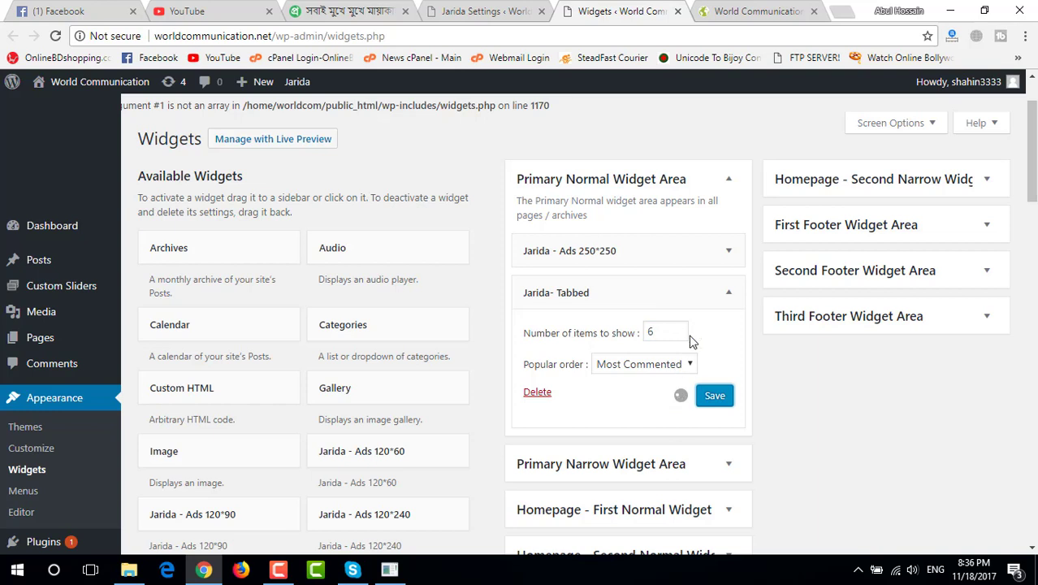
left_click(727, 294)
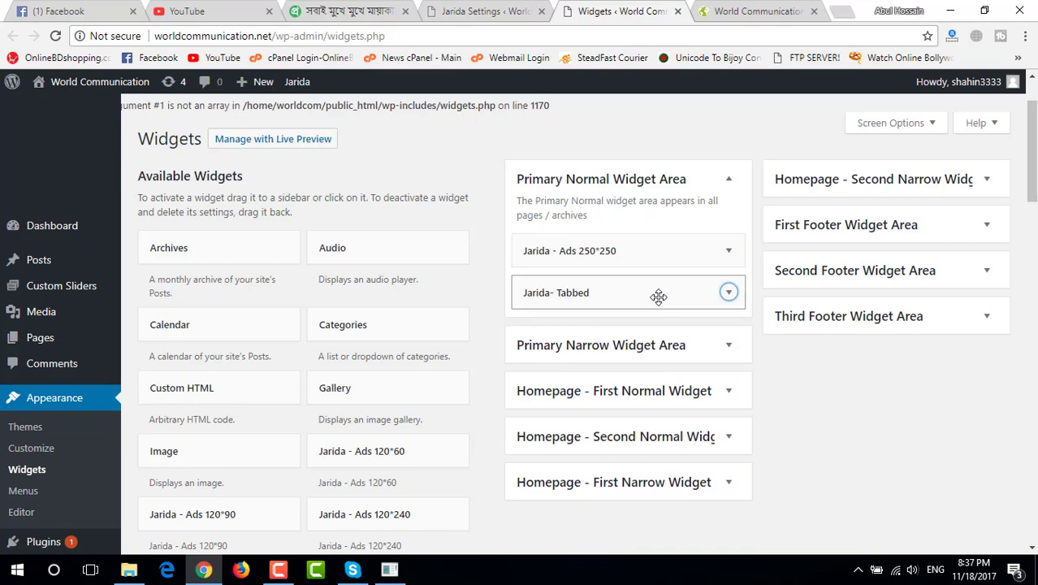
Step: Expand the Primary Narrow Widget Area, check the News Protidin article's narrow sidebar and open the News Protidin homepage
left_click(661, 346)
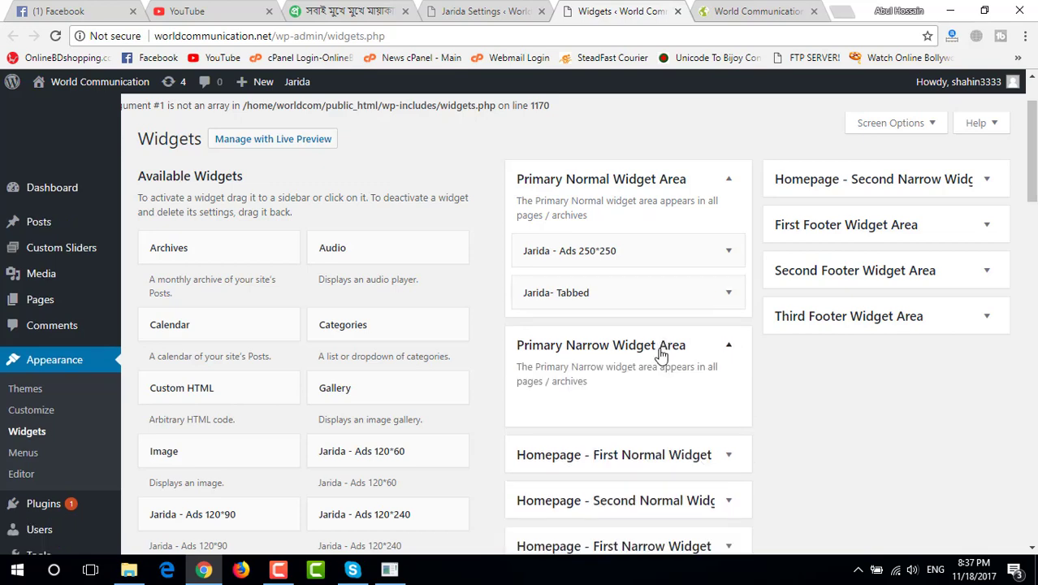
scroll(615, 256, "down", 1)
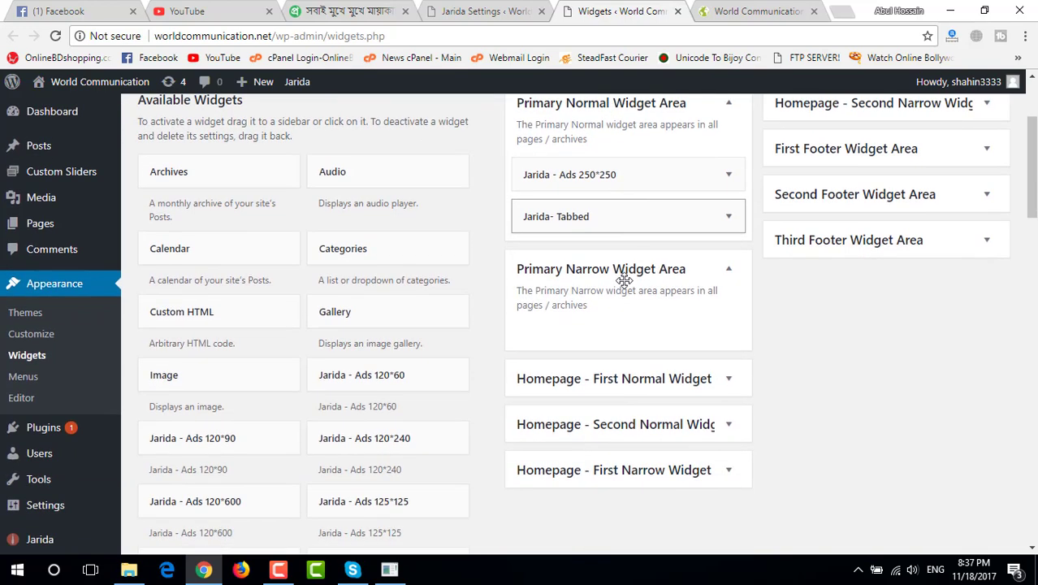
left_click(345, 11)
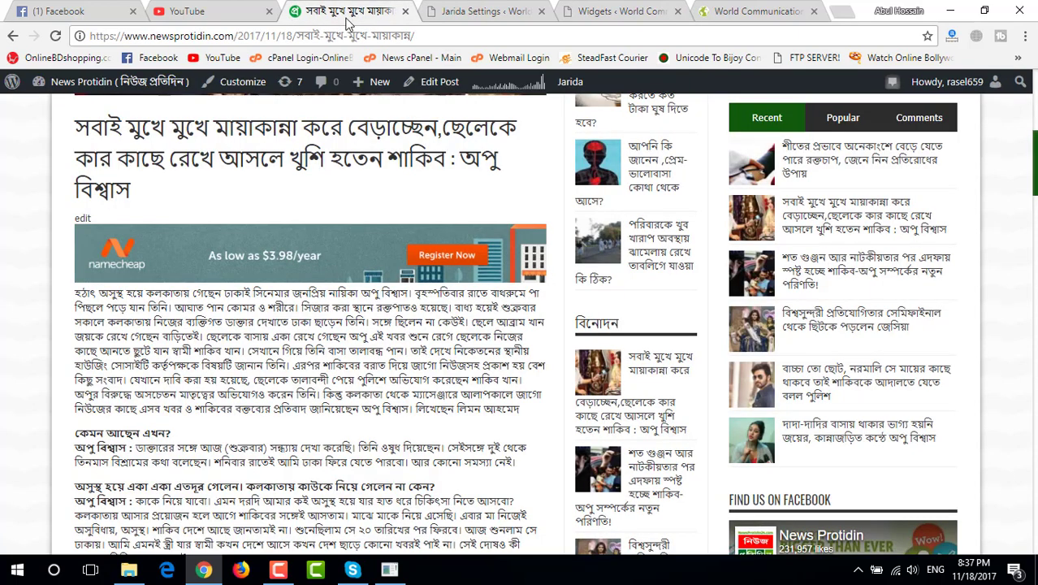
scroll(464, 285, "up", 4)
scroll(631, 147, "up", 2)
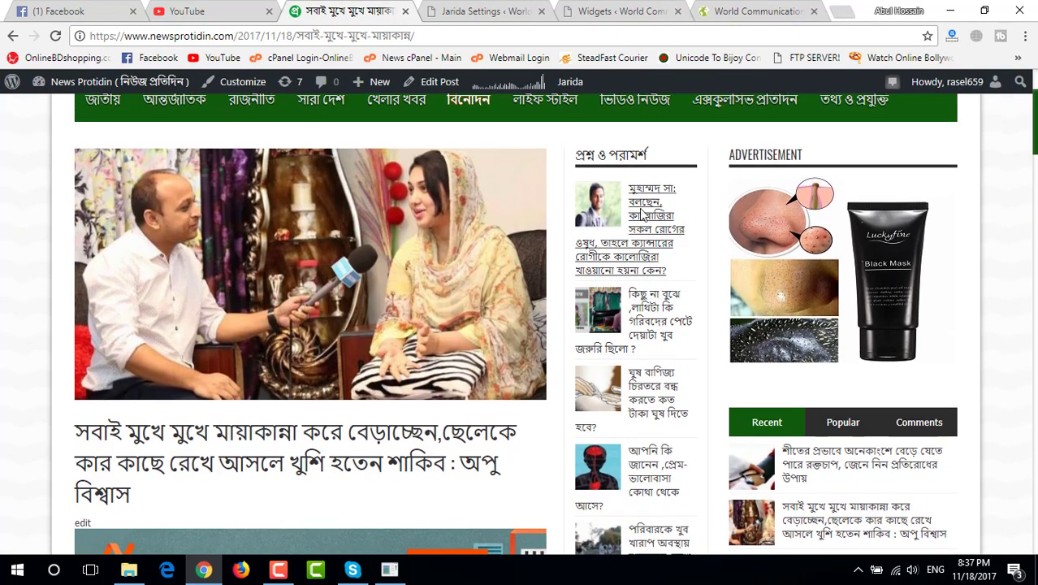
left_click(398, 198)
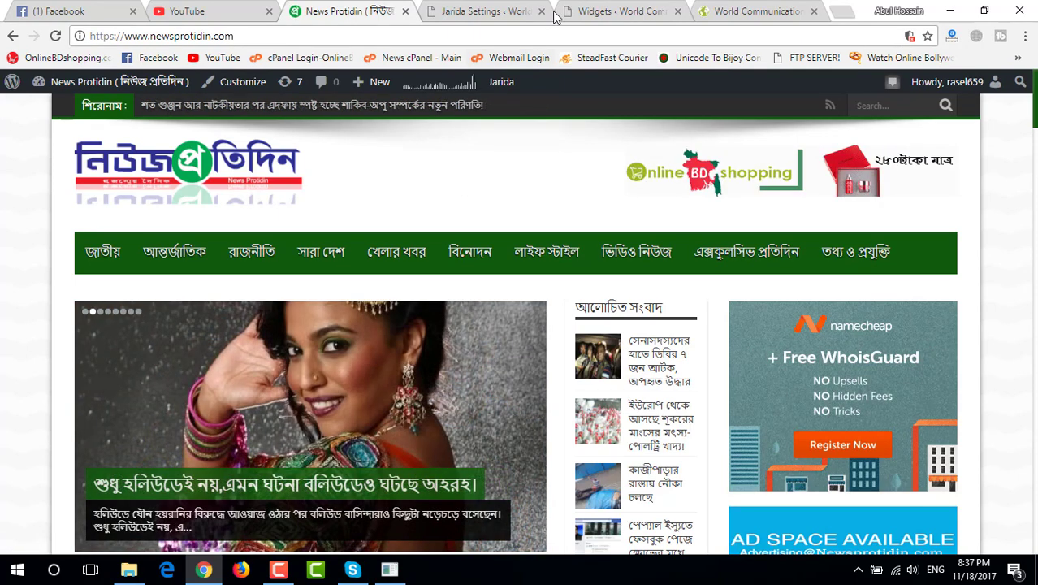
Step: Expand the Homepage - First Normal Widget area and examine the ads and tabbed posts in the News Protidin homepage's wide sidebar
left_click(591, 10)
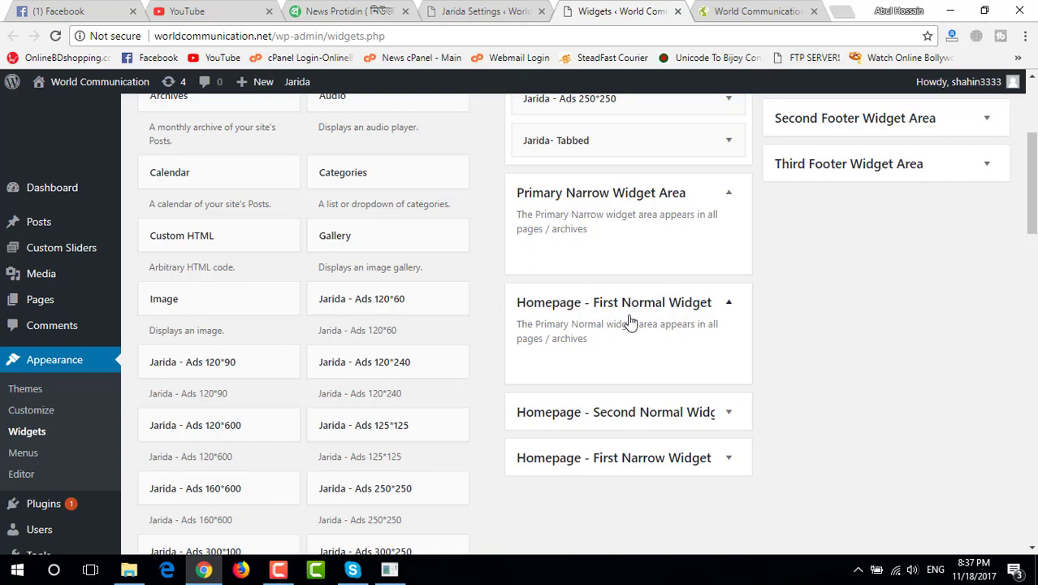
left_click(357, 11)
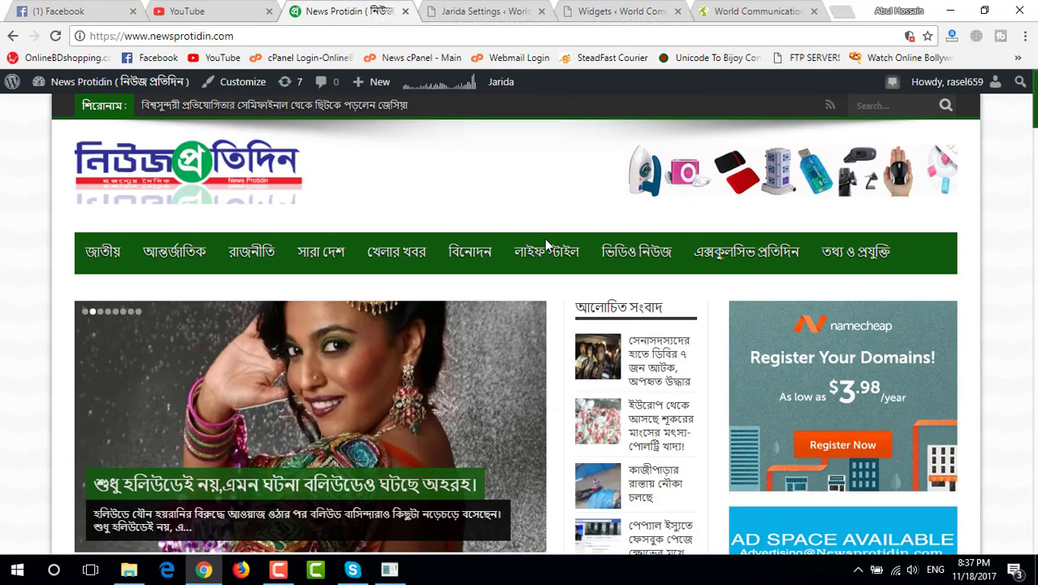
scroll(615, 293, "down", 2)
scroll(823, 301, "down", 2)
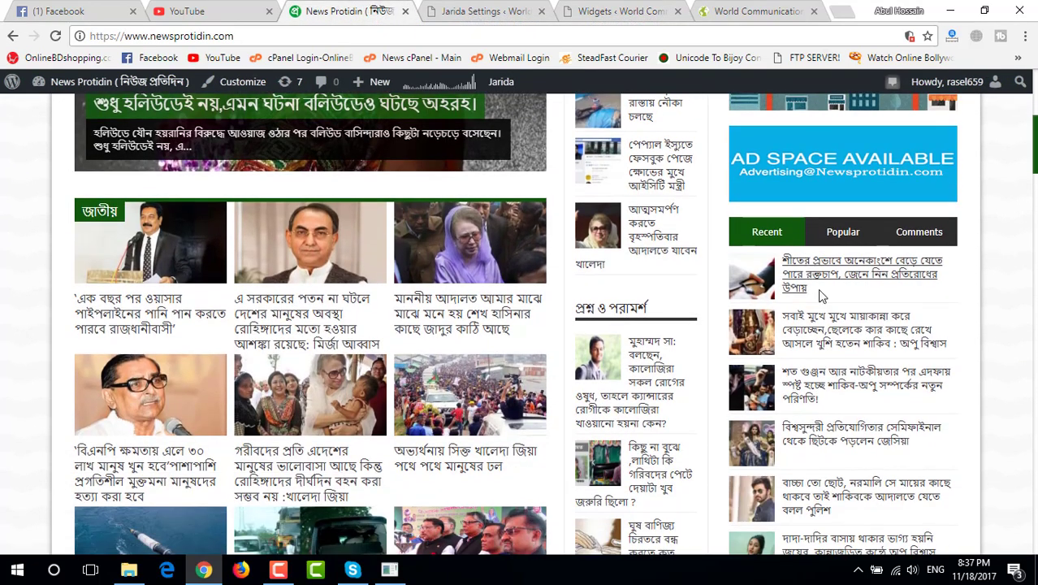
scroll(823, 325, "down", 2)
scroll(845, 350, "up", 6)
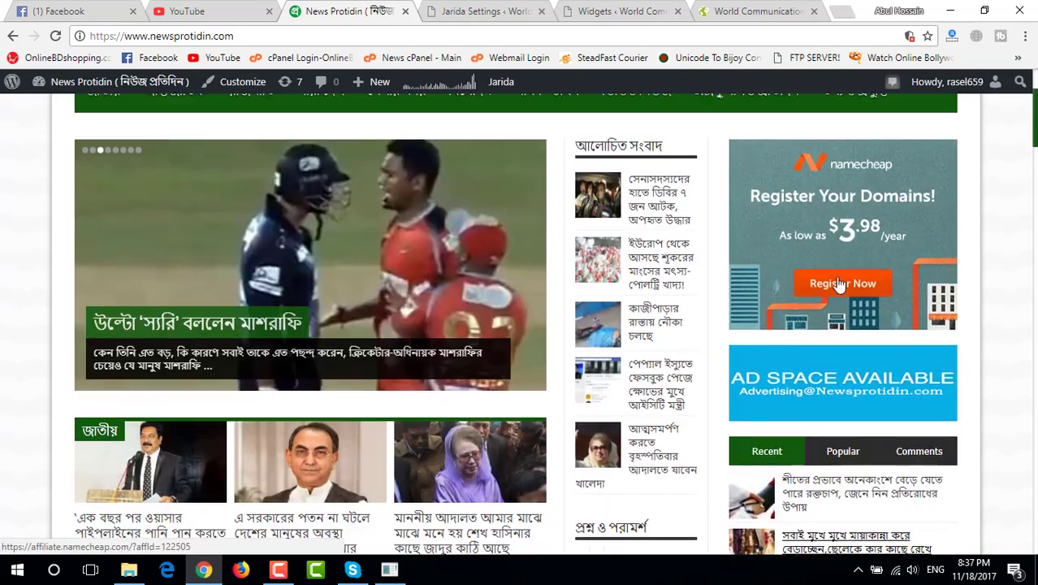
scroll(870, 366, "down", 6)
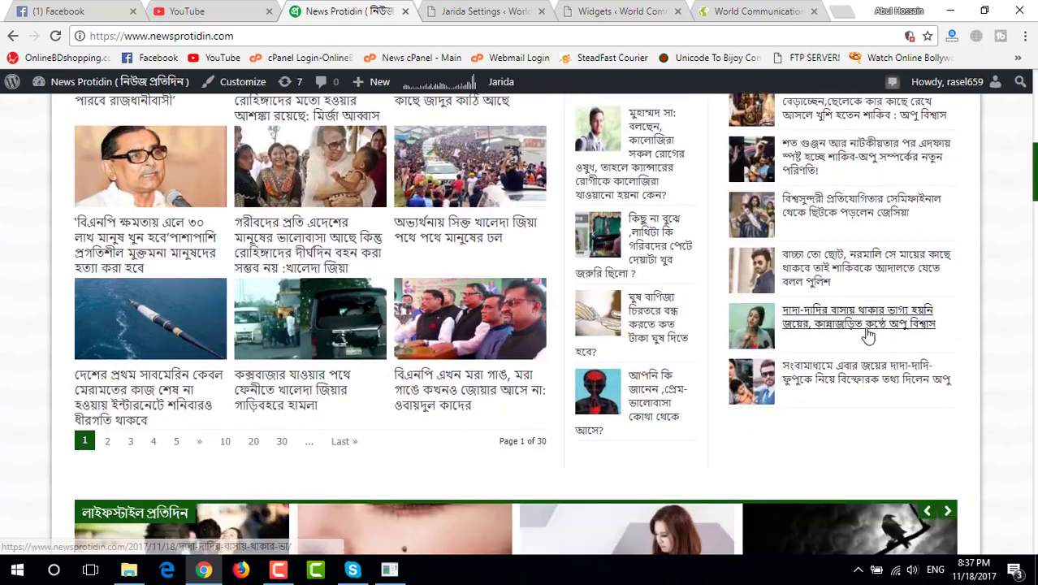
Step: Add the Jarida - Ads 250*250 and Jarida - Tabbed widgets to World Communication's Homepage - First Normal Widget area and collapse both
left_click(626, 12)
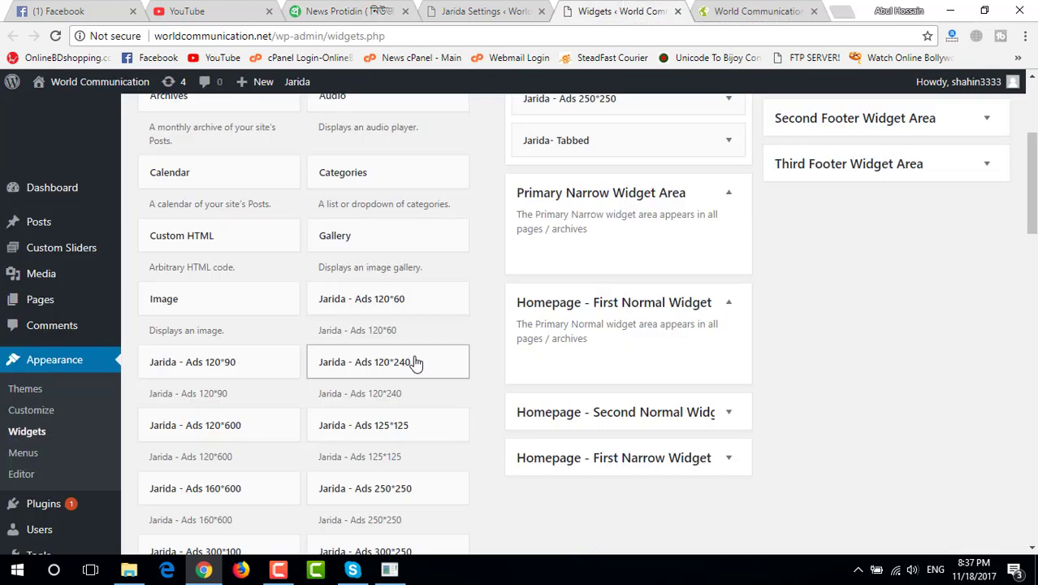
left_click_drag(388, 494, 573, 340)
scroll(410, 392, "down", 9)
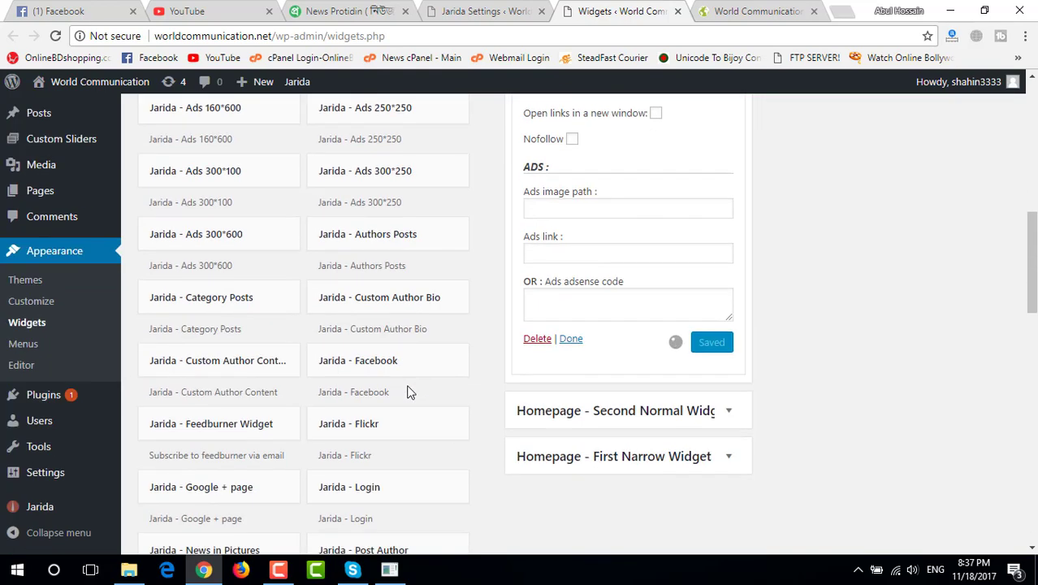
scroll(410, 394, "down", 3)
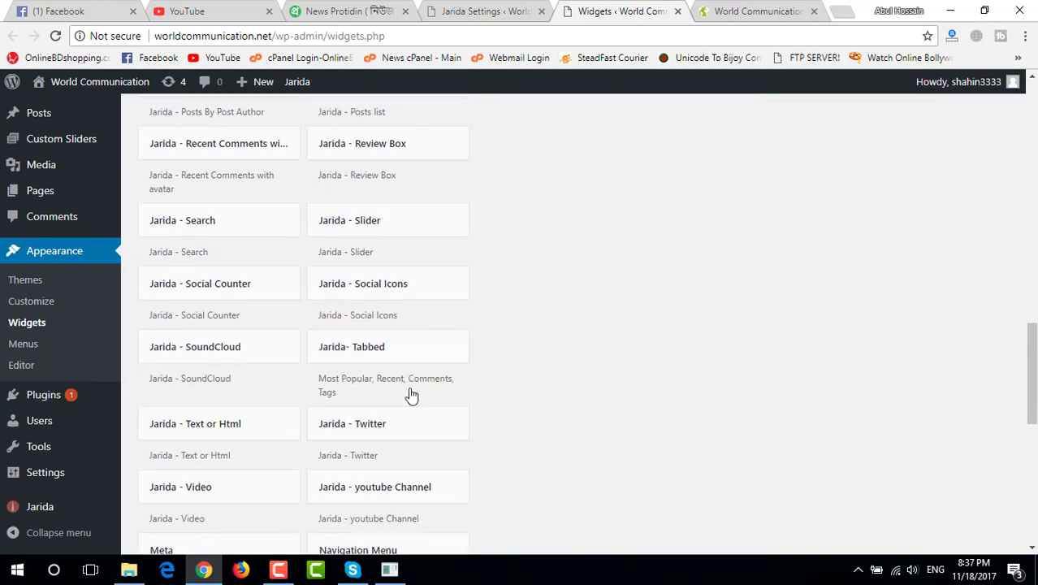
scroll(389, 417, "down", 2)
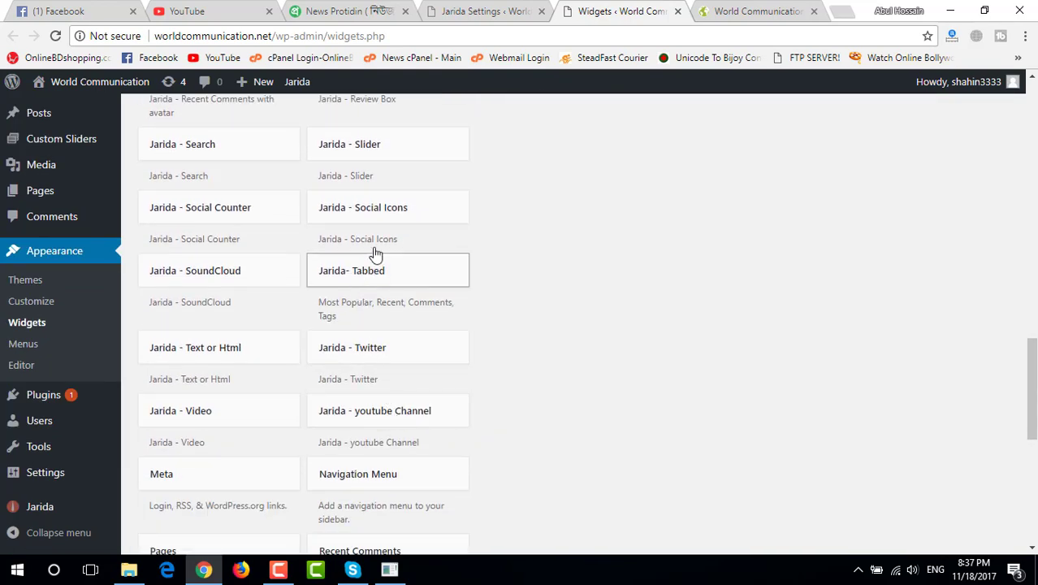
scroll(563, 151, "up", 8)
left_click_drag(563, 150, 591, 422)
scroll(634, 364, "up", 3)
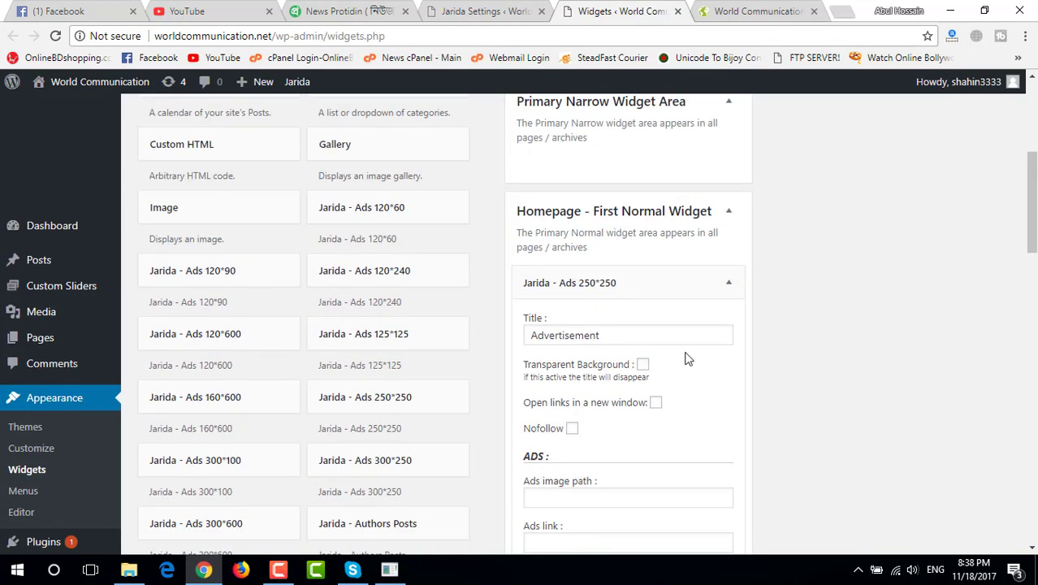
left_click(727, 282)
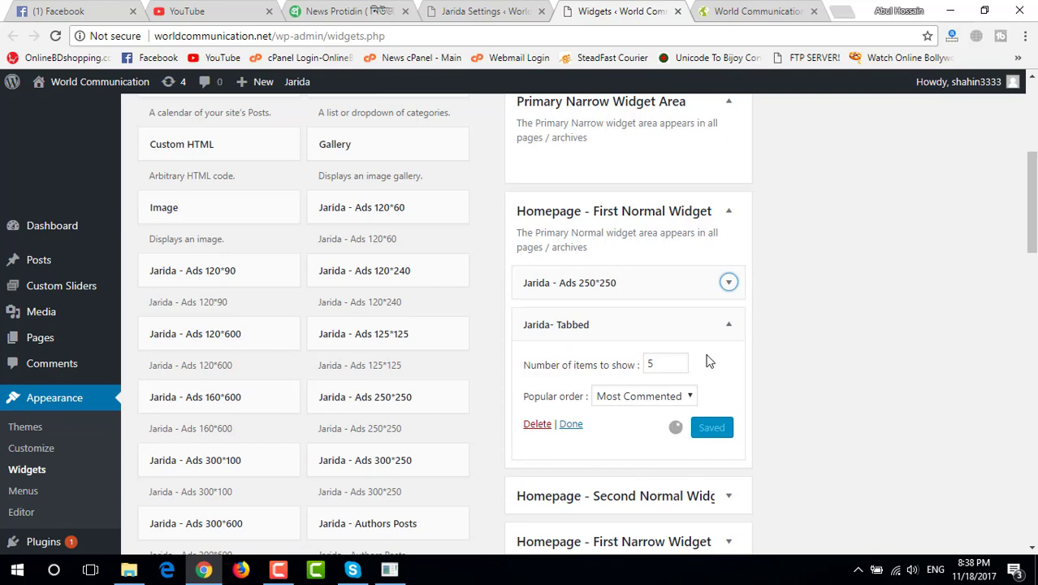
left_click(727, 329)
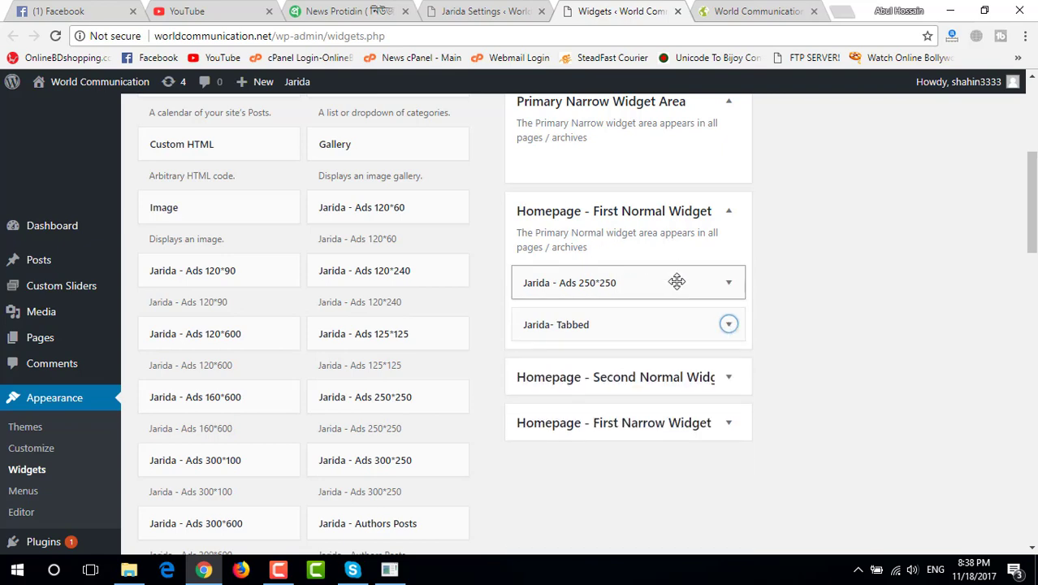
Step: Examine the second part of the News Protidin homepage's wide sidebar, including the Facebook box and the category list below it
left_click(349, 11)
scroll(447, 259, "down", 3)
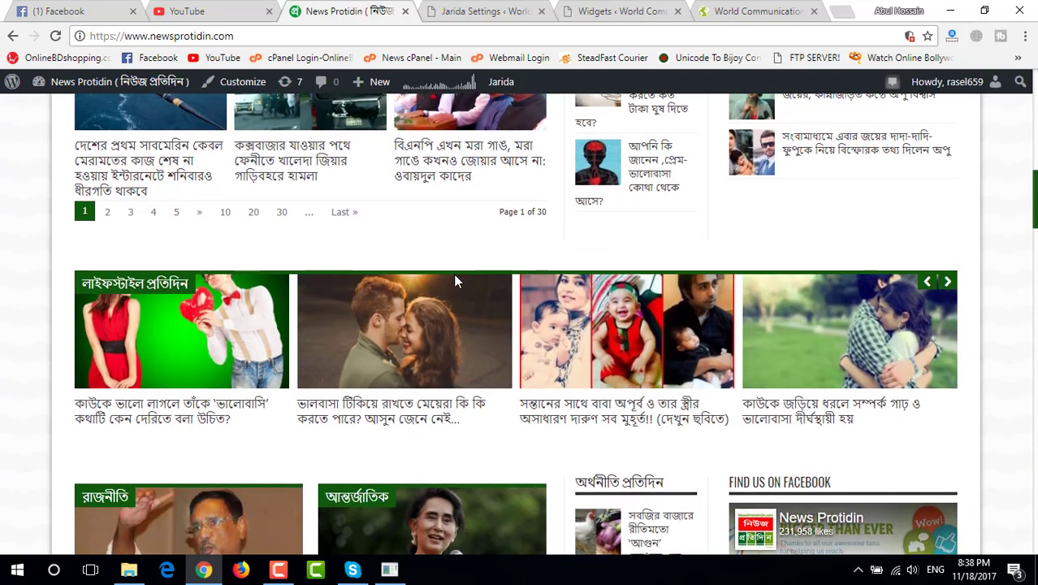
scroll(455, 281, "down", 4)
scroll(634, 260, "up", 2)
scroll(819, 238, "down", 1)
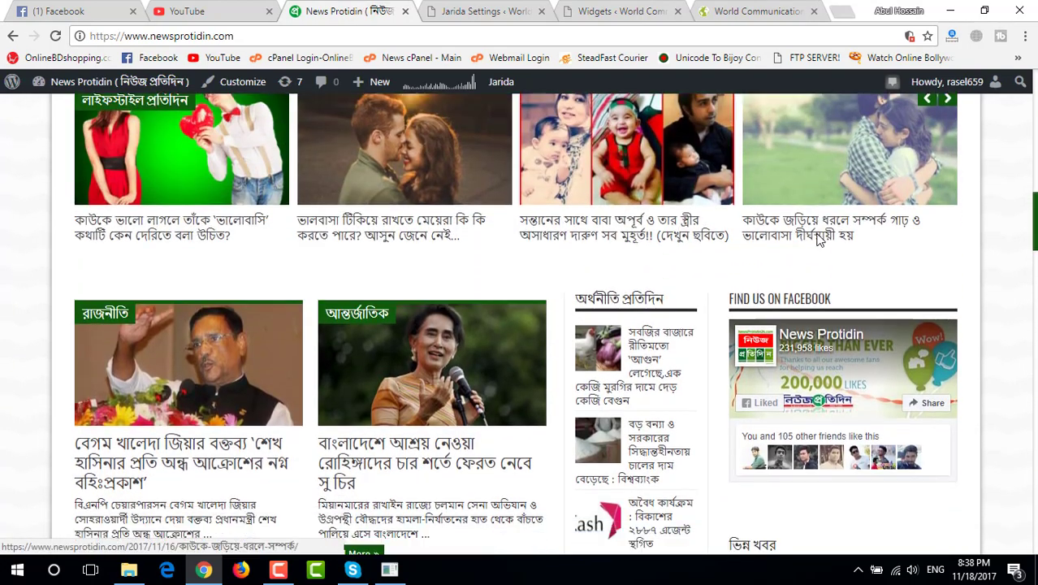
scroll(816, 240, "down", 3)
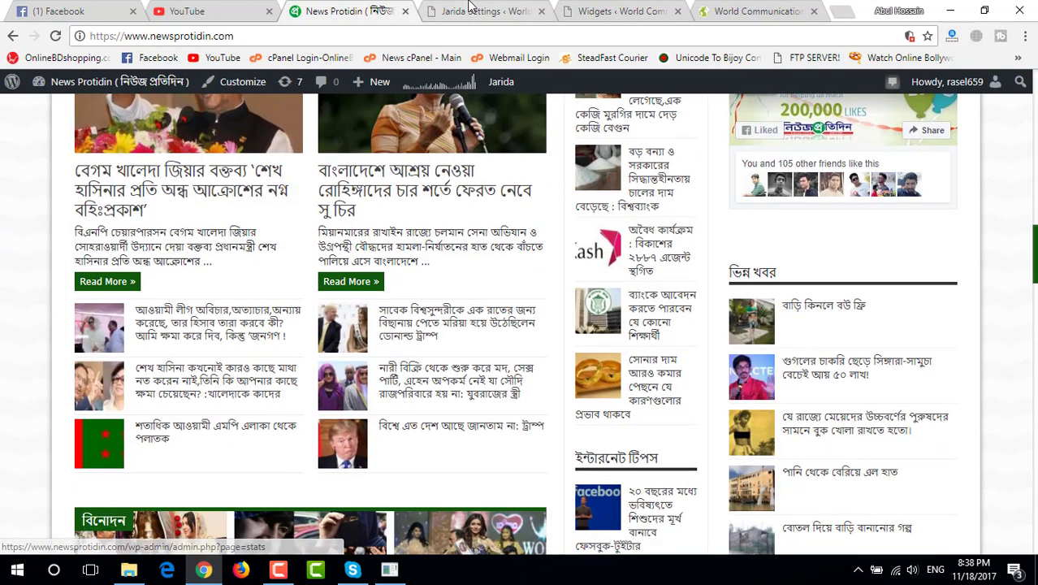
Step: Expand the Homepage - Second Normal Widget area and review the category post lists further down the News Protidin homepage's sidebar
left_click(470, 8)
left_click(593, 10)
scroll(484, 396, "down", 1)
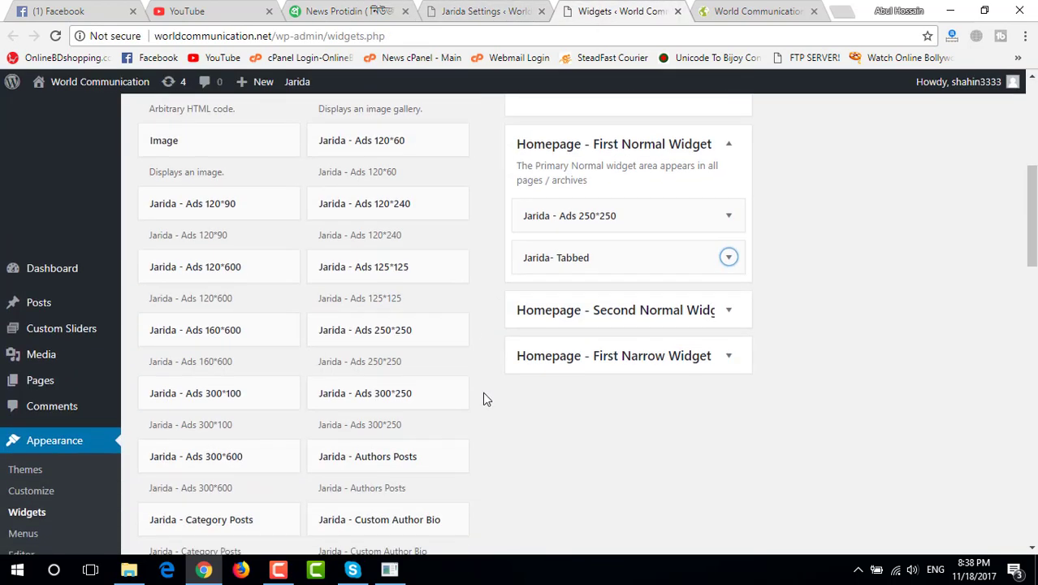
left_click(599, 302)
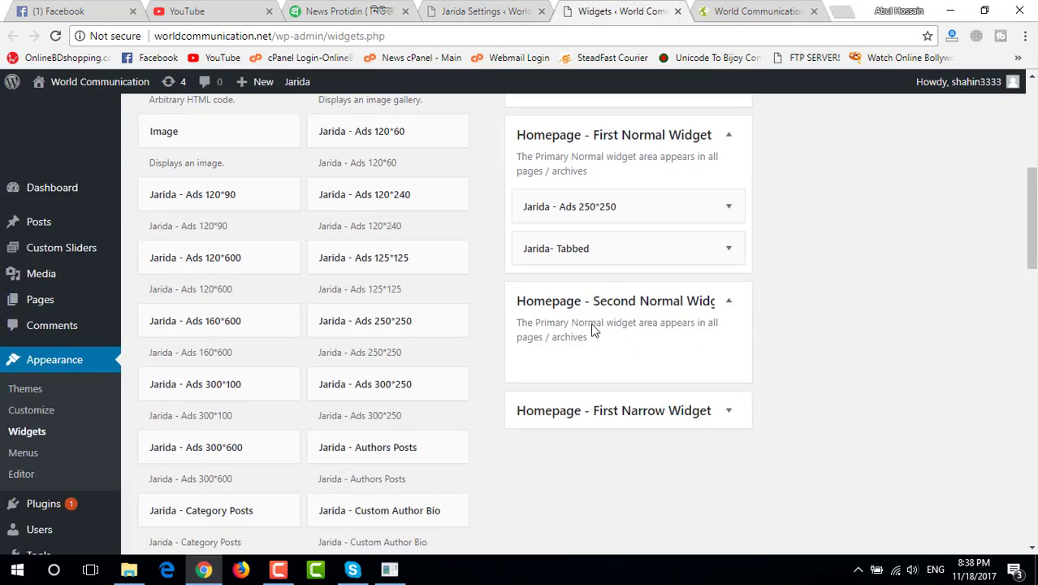
left_click(385, 22)
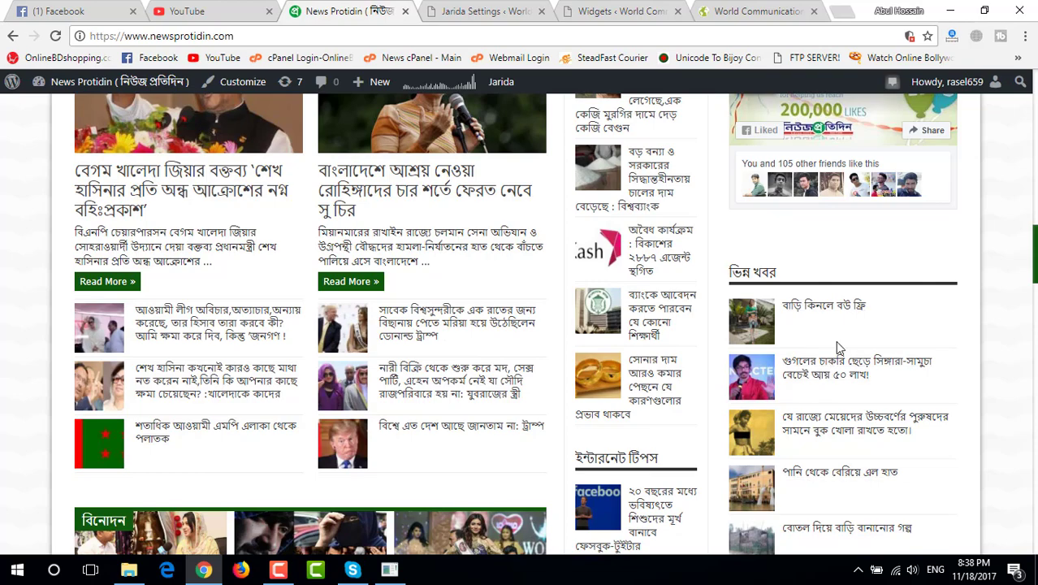
scroll(787, 270, "down", 8)
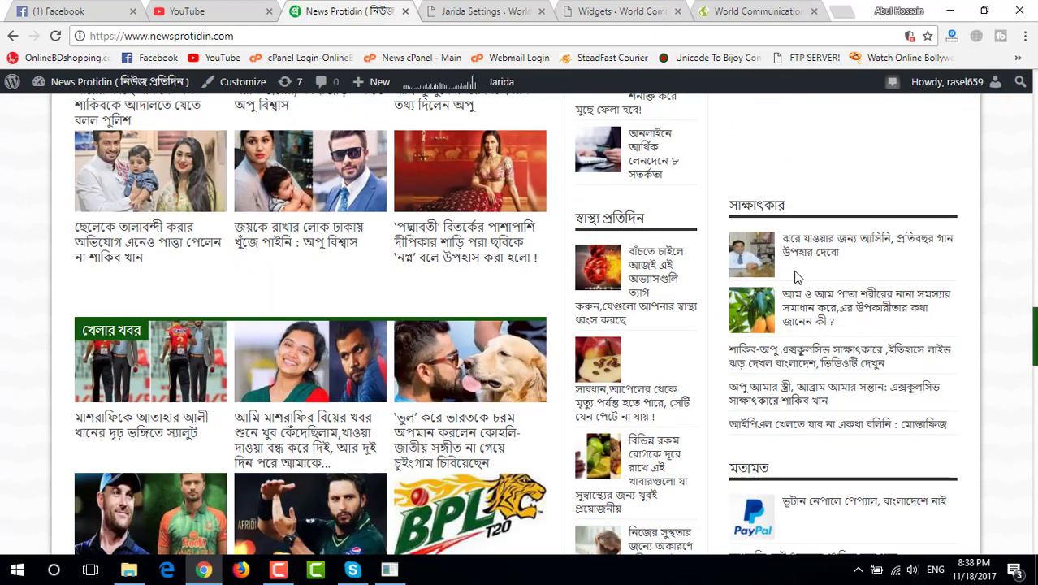
Step: Add the Jarida - Facebook widget to World Communication's Homepage - Second Normal Widget area
left_click(615, 10)
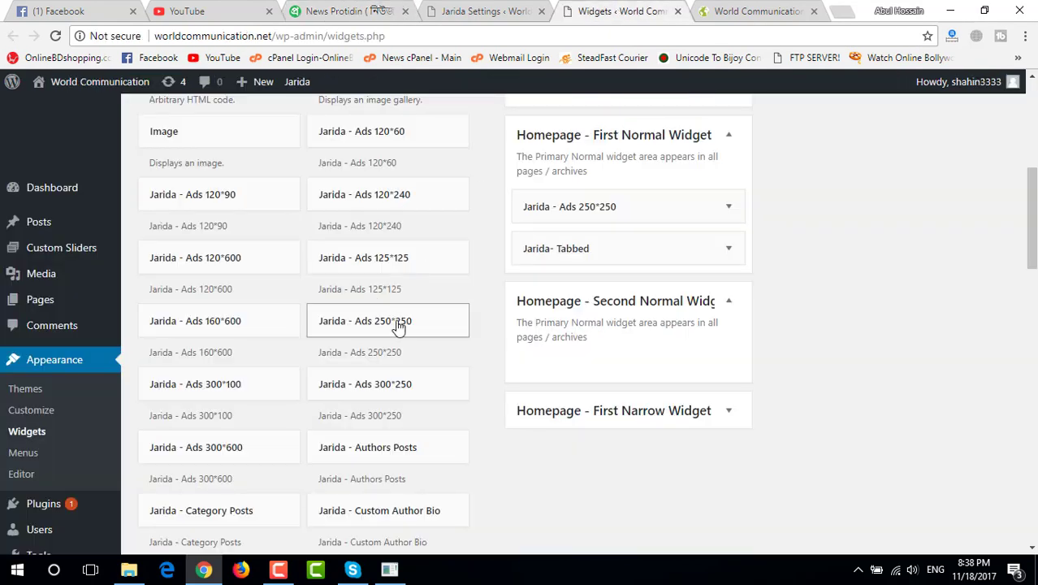
scroll(396, 337, "down", 3)
scroll(565, 294, "up", 2)
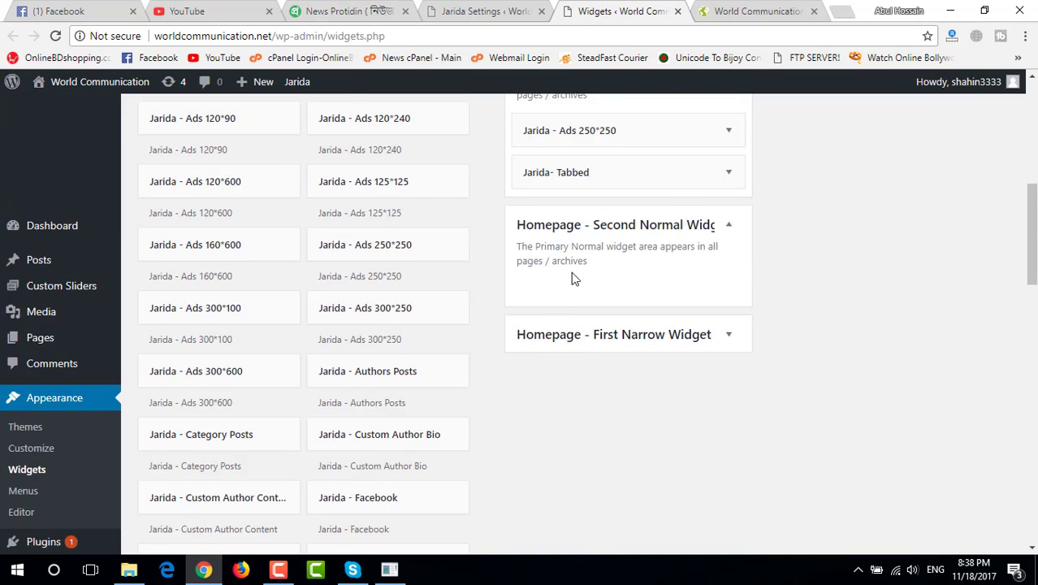
scroll(409, 393, "down", 2)
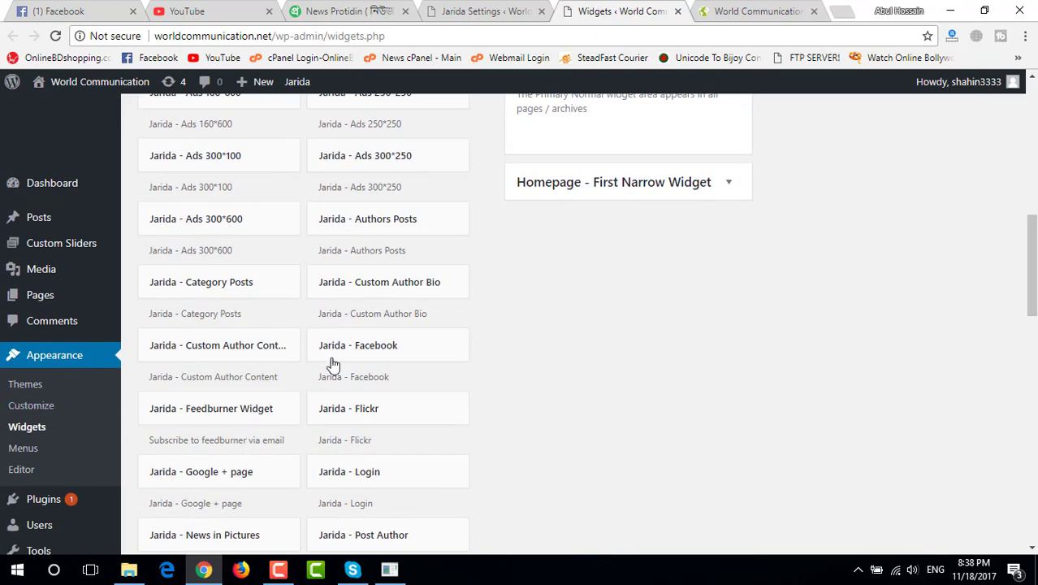
left_click_drag(338, 359, 546, 135)
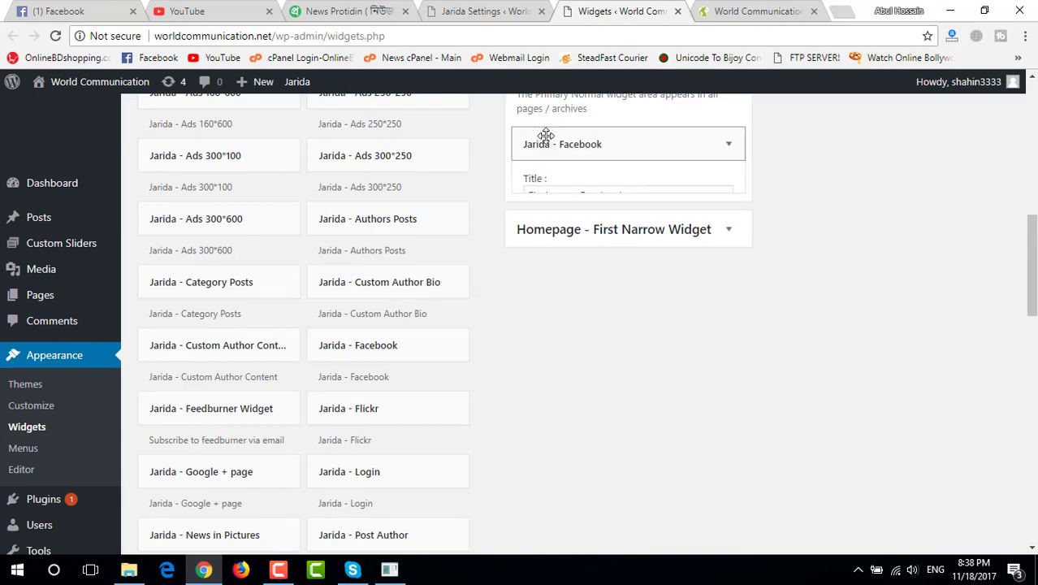
Step: Check the Find us on Facebook box and the section below it on the News Protidin homepage
left_click(346, 11)
scroll(593, 305, "up", 8)
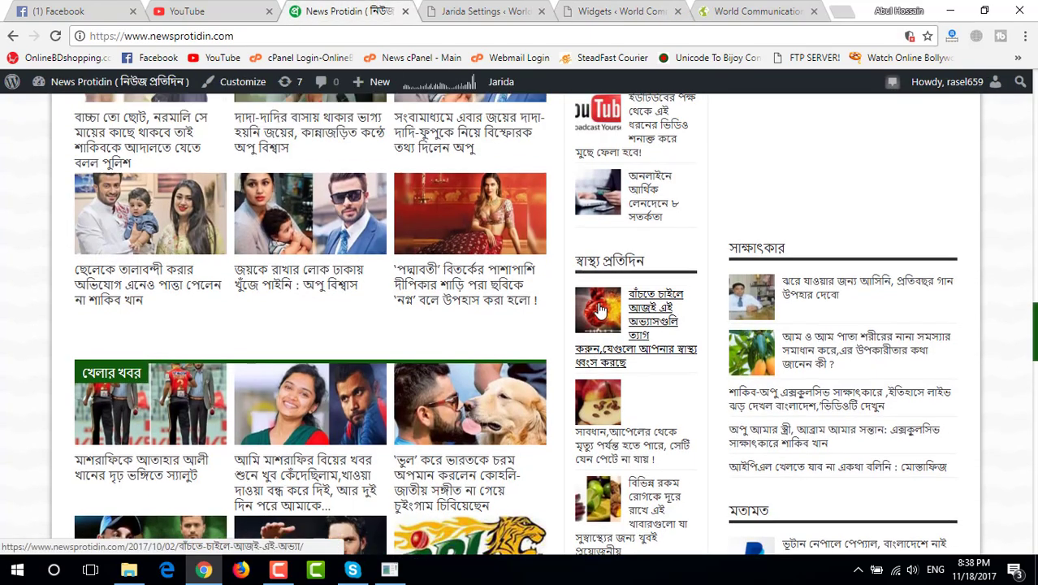
scroll(601, 311, "up", 2)
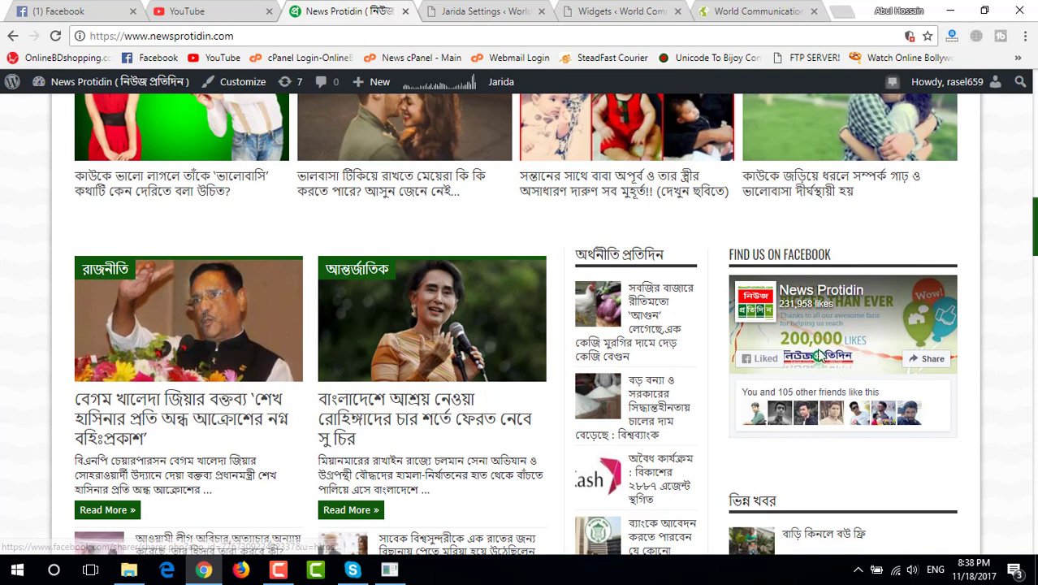
Step: Add the Jarida - Category Posts widget below Jarida - Facebook in World Communication's Homepage - Second Normal Widget area
left_click(605, 11)
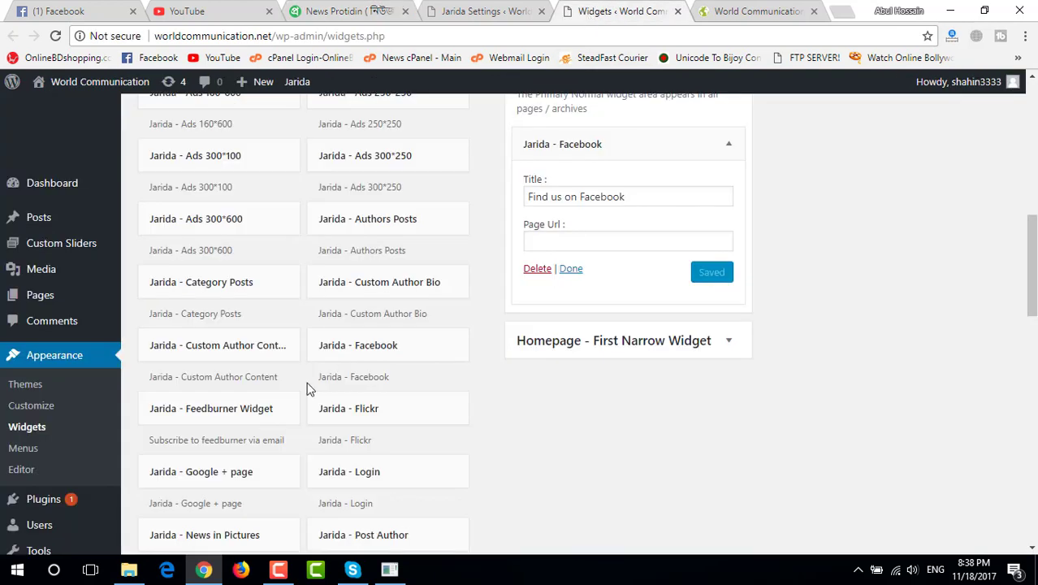
left_click(728, 144)
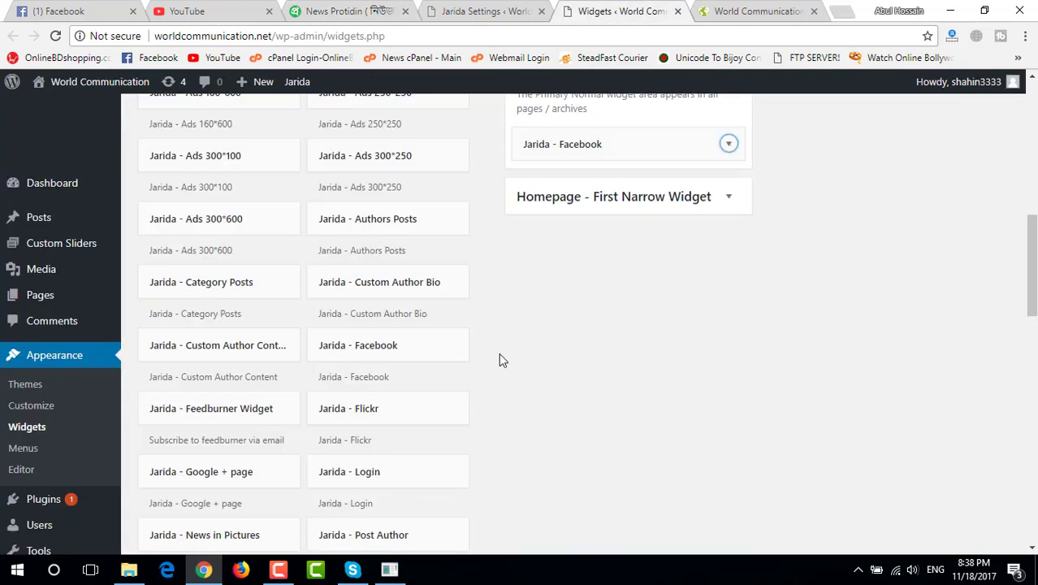
scroll(455, 378, "down", 1)
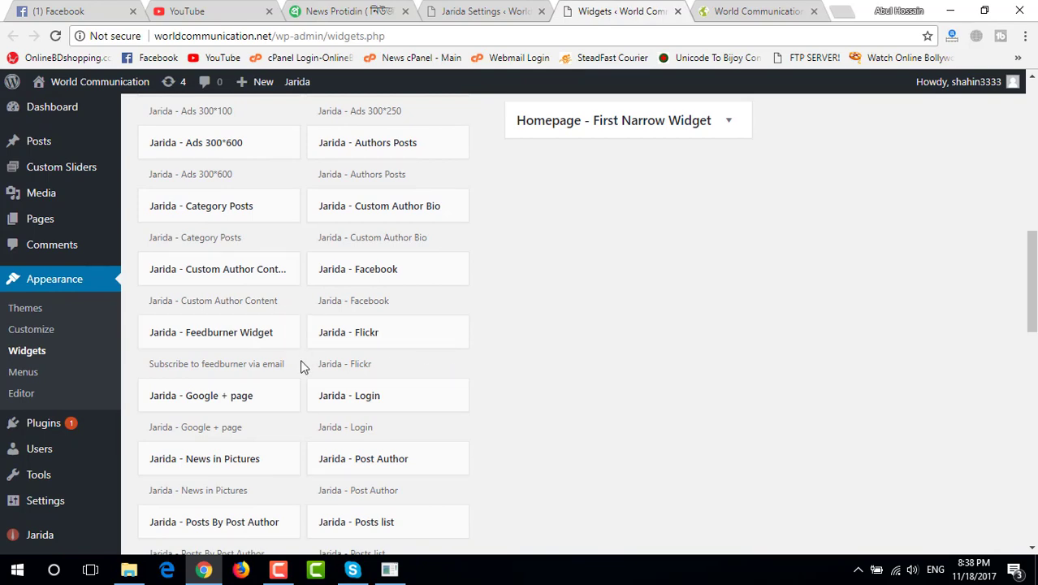
scroll(300, 366, "down", 2)
scroll(302, 370, "down", 4)
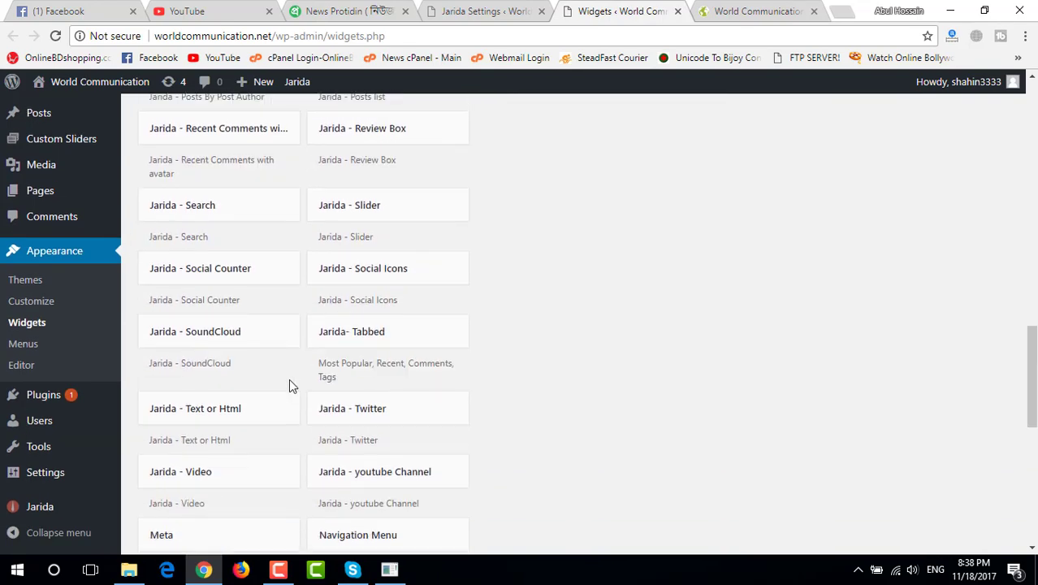
scroll(292, 385, "down", 3)
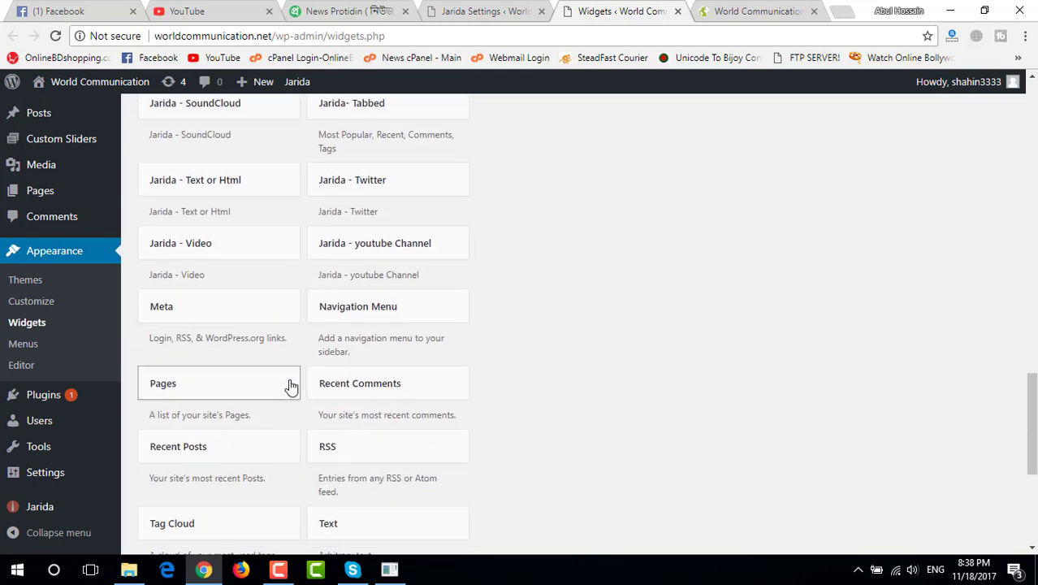
scroll(292, 385, "down", 2)
scroll(292, 385, "up", 3)
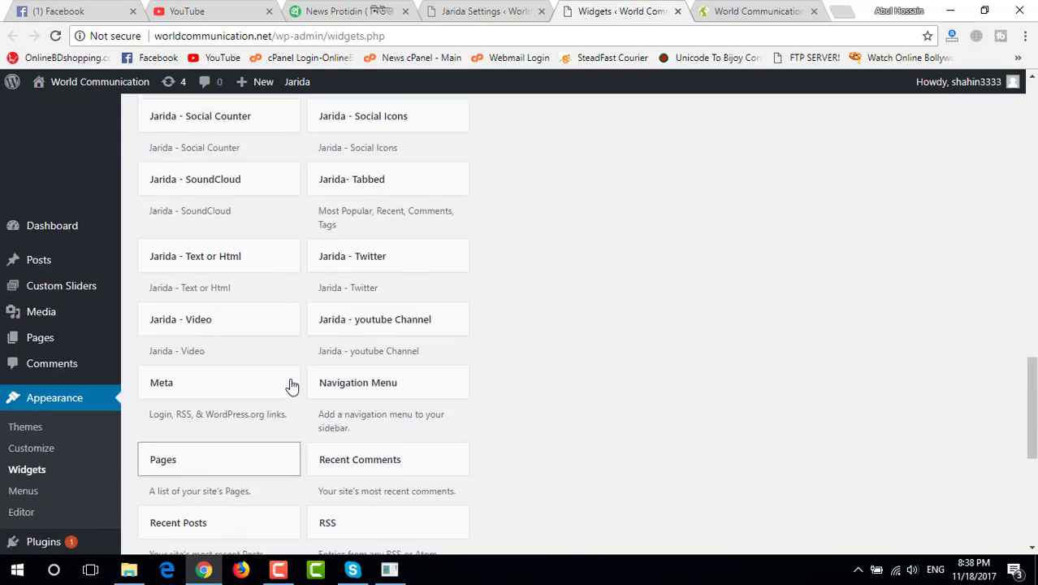
scroll(292, 385, "up", 5)
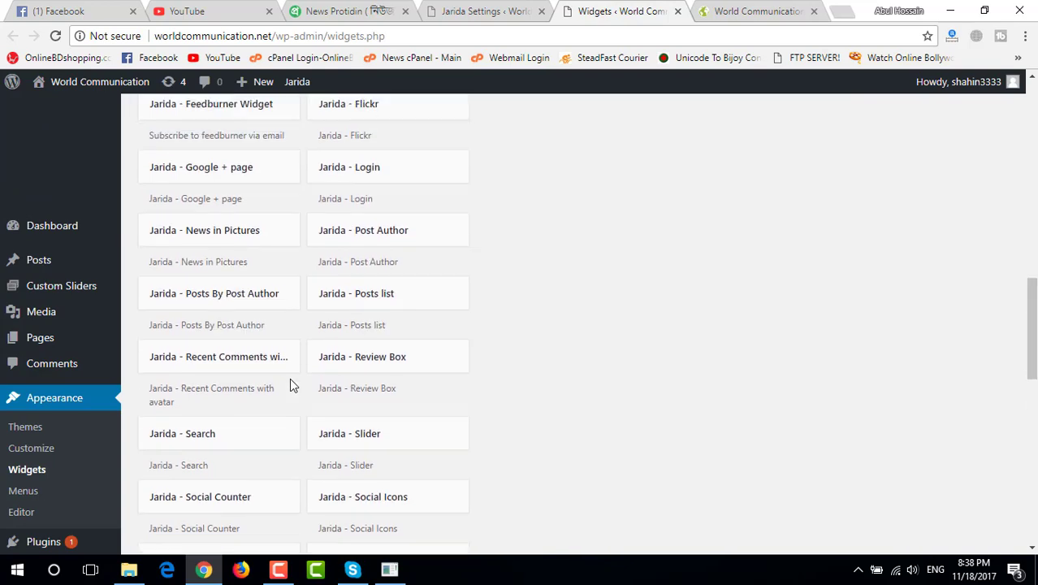
scroll(291, 386, "up", 3)
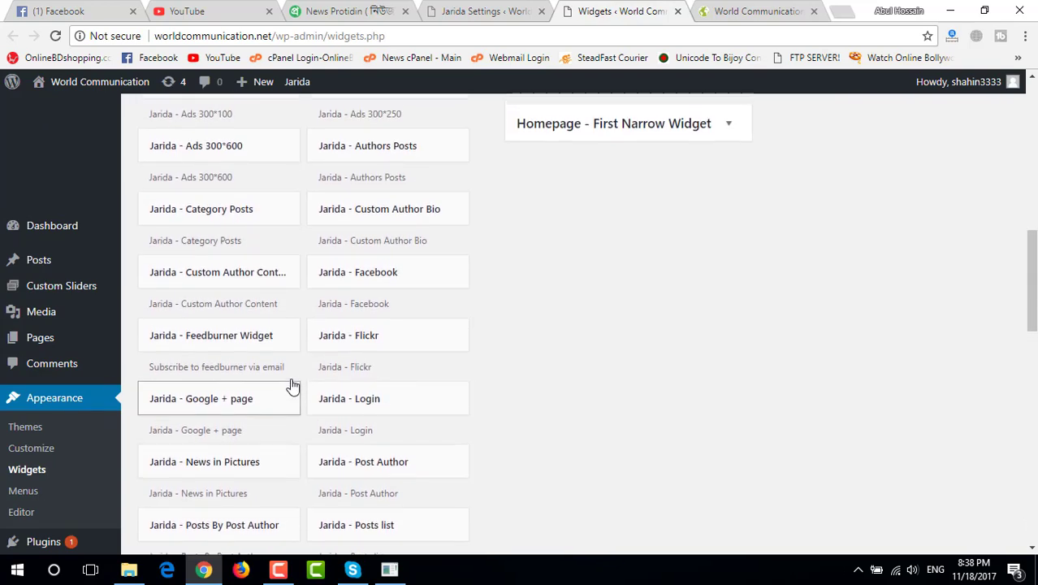
scroll(289, 378, "up", 2)
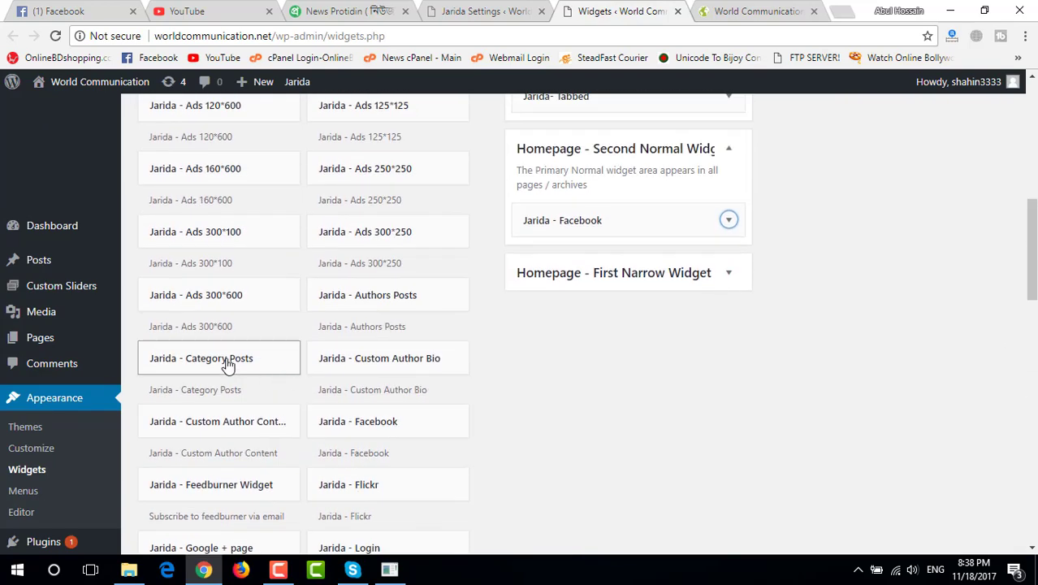
left_click_drag(228, 366, 636, 256)
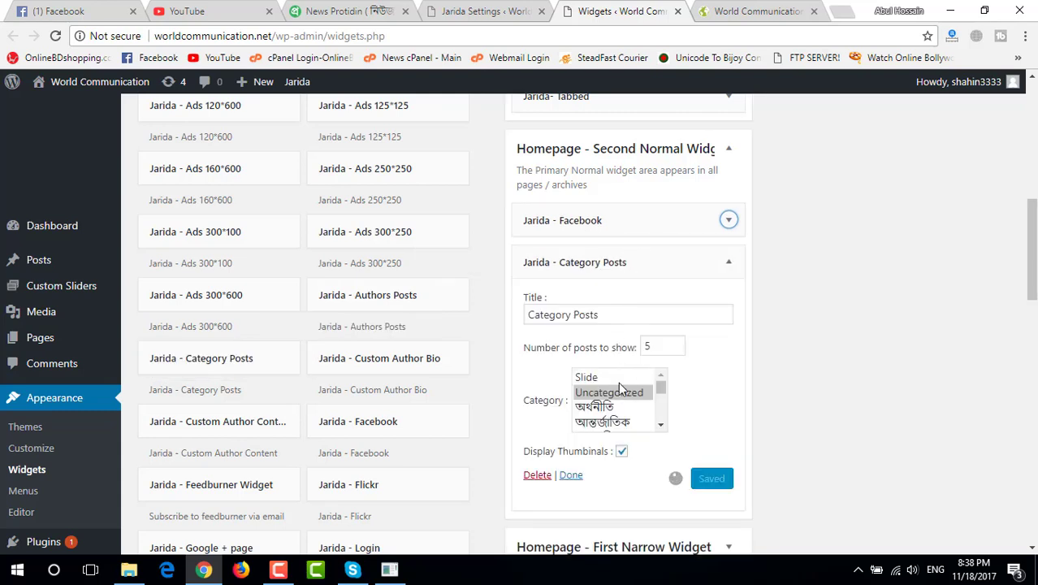
Step: Set the Category Posts widget's category to ইন্টারনেট টিপস and its title to ইন্টারনেট
scroll(619, 386, "down", 2)
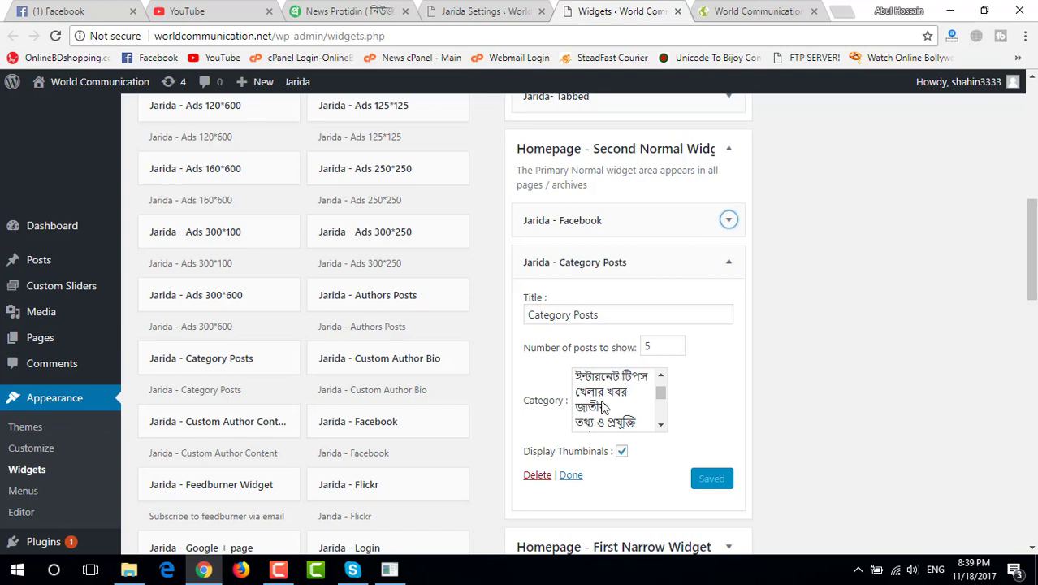
left_click(616, 379)
double_click(613, 313)
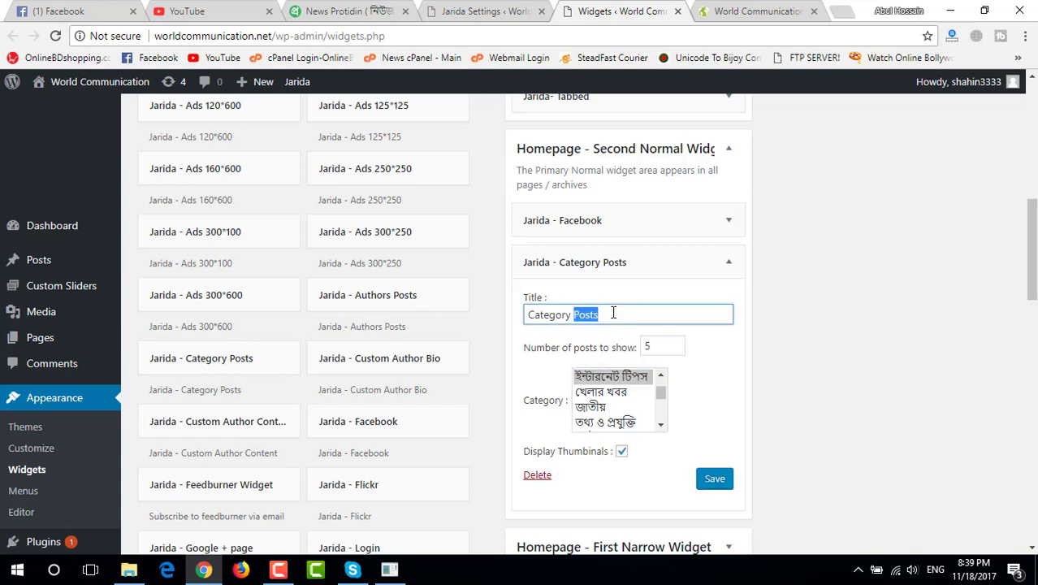
key("ctrl+a")
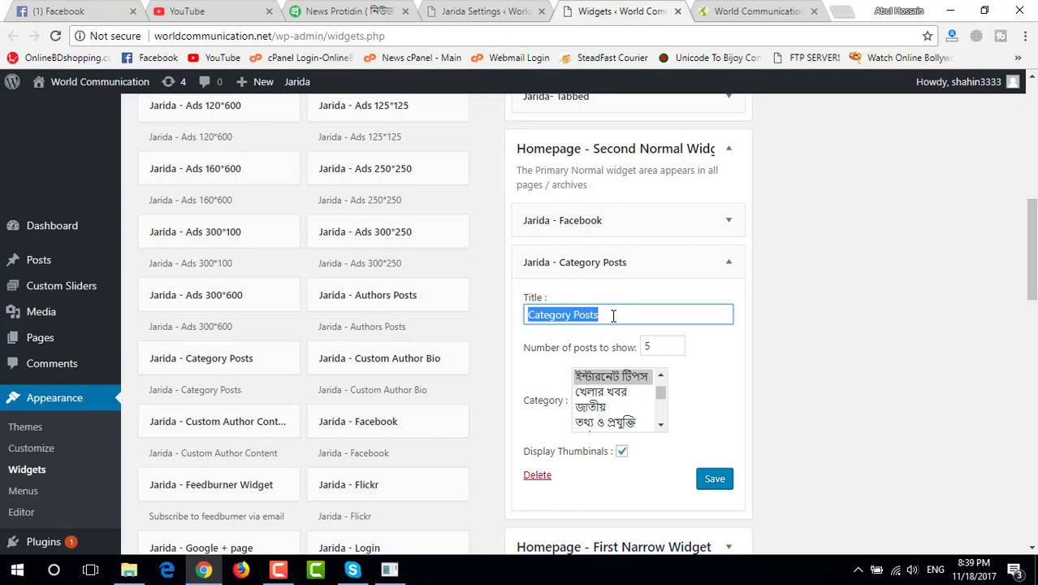
type("intarn")
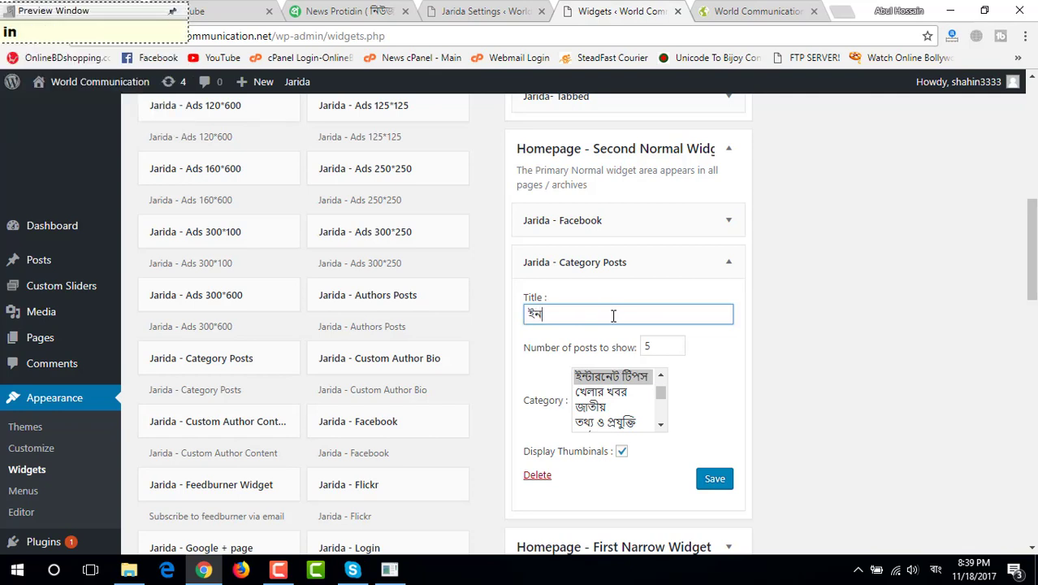
type("et")
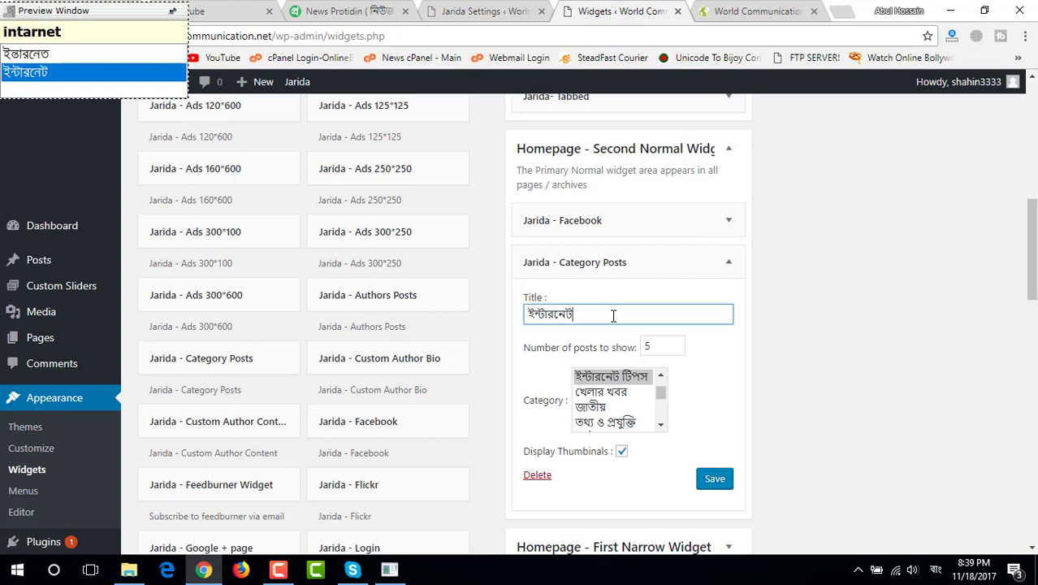
key("ctrl+space")
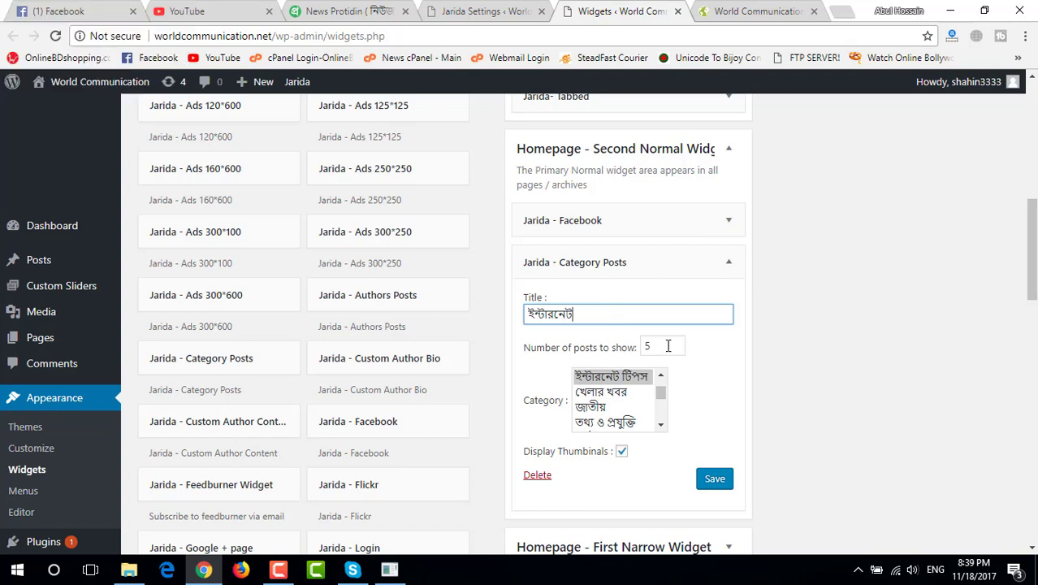
Step: Check the category list under the Facebook box on the News Protidin homepage, and save and collapse World Communication's Category Posts widget
left_click(368, 6)
scroll(805, 341, "down", 5)
scroll(804, 341, "up", 5)
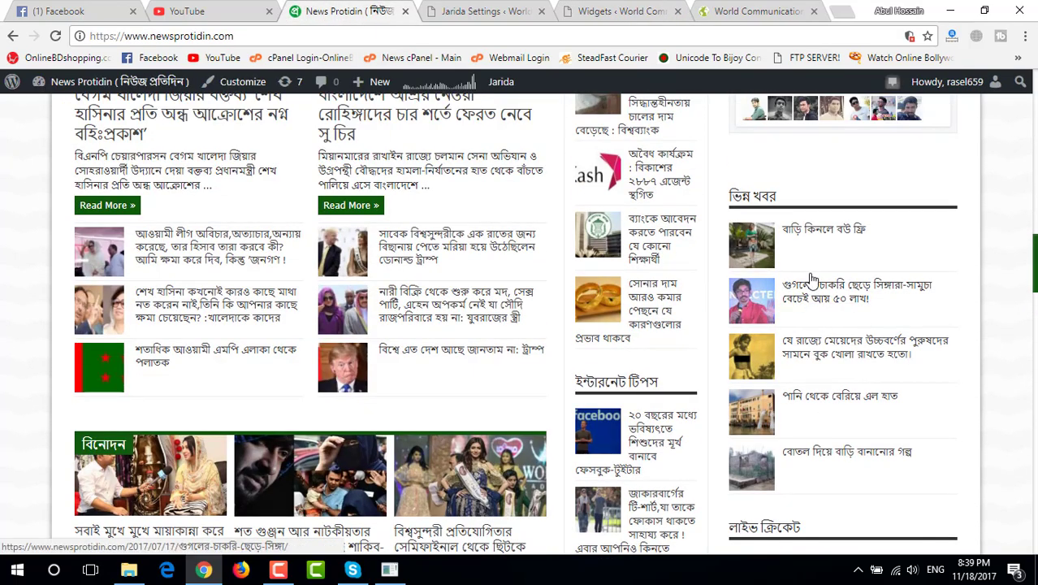
left_click(624, 9)
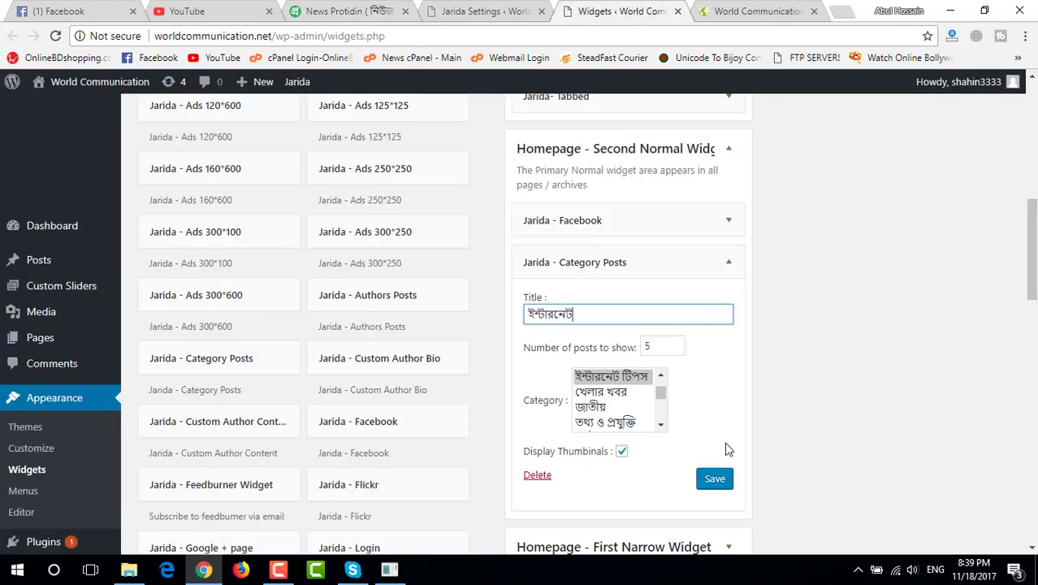
left_click(715, 480)
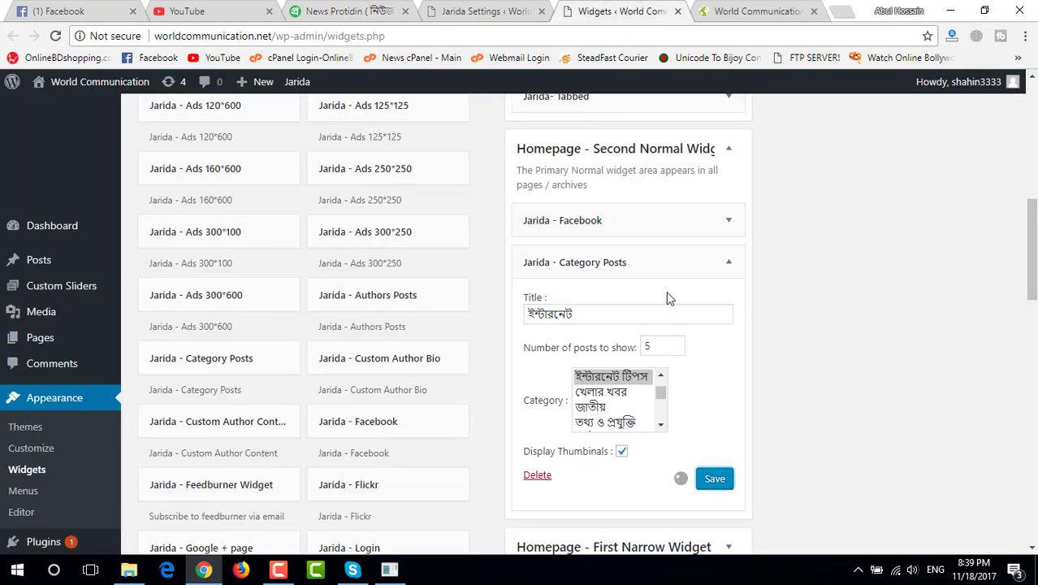
left_click(725, 271)
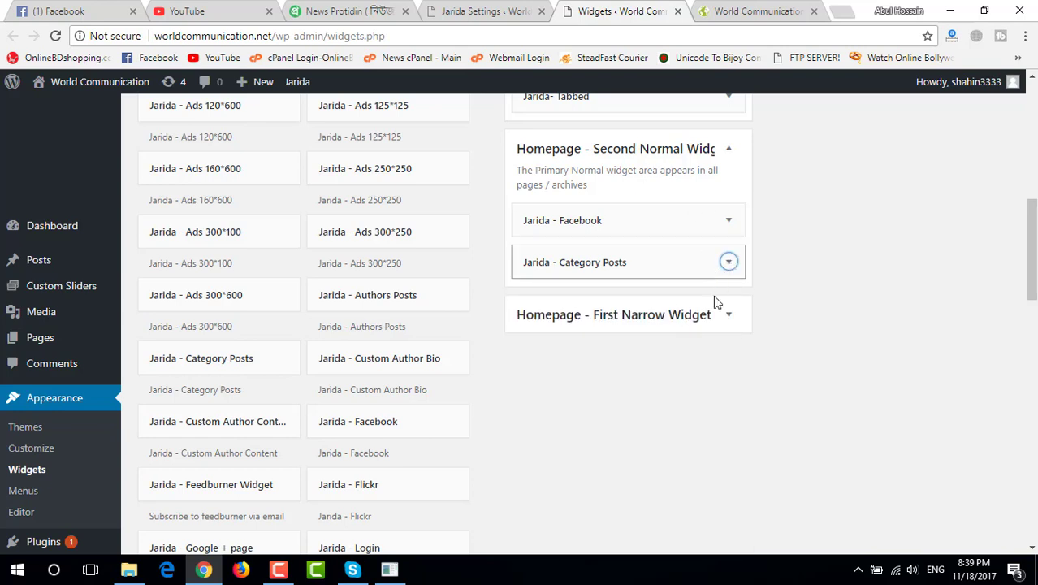
Step: Expand the Homepage - First Narrow Widget area and review the narrow sidebar column near the top of the News Protidin homepage
left_click(714, 319)
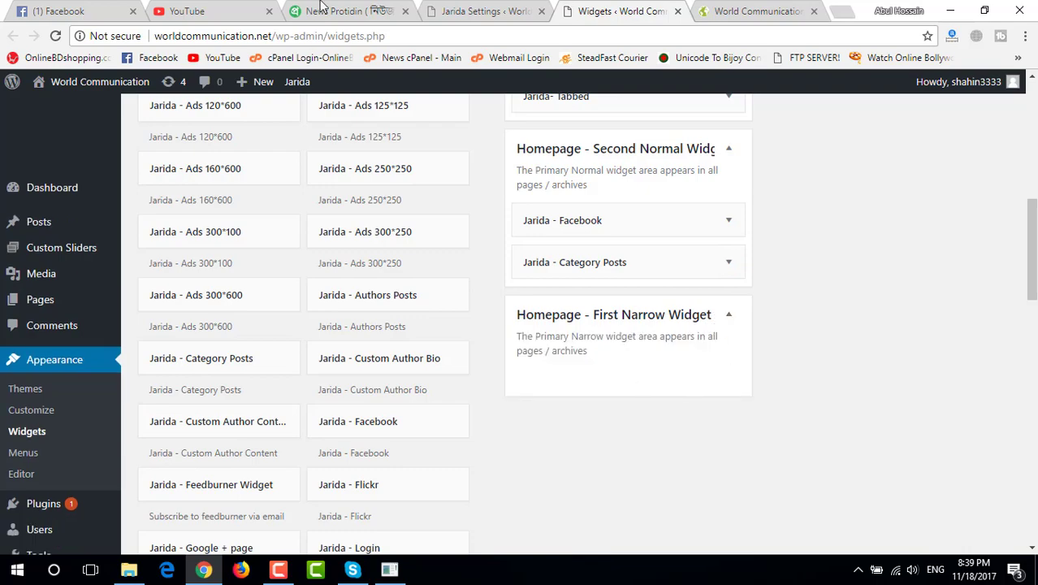
left_click(322, 7)
scroll(569, 284, "down", 5)
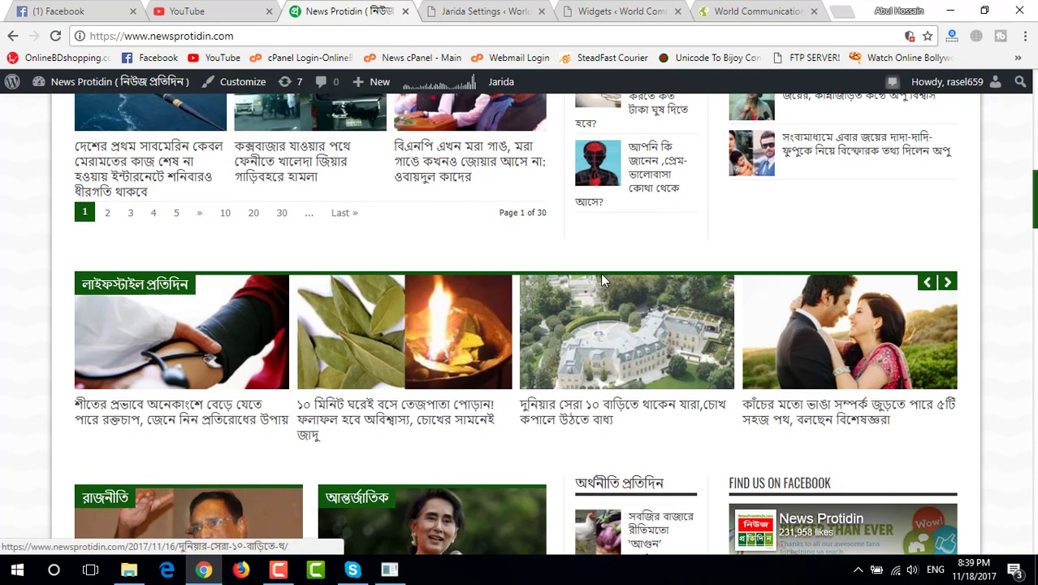
scroll(604, 280, "up", 1)
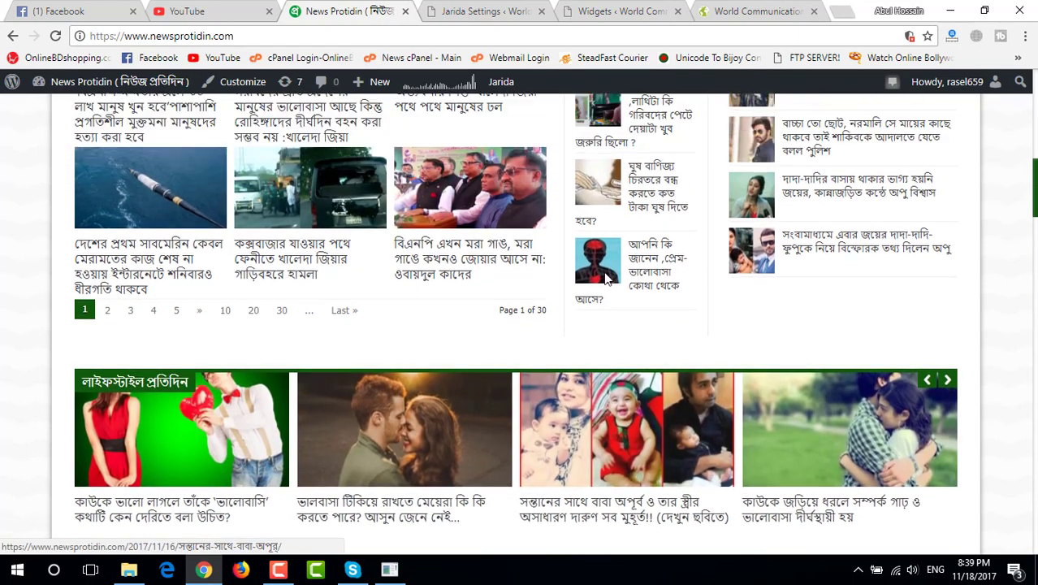
scroll(610, 276, "up", 10)
scroll(609, 276, "down", 1)
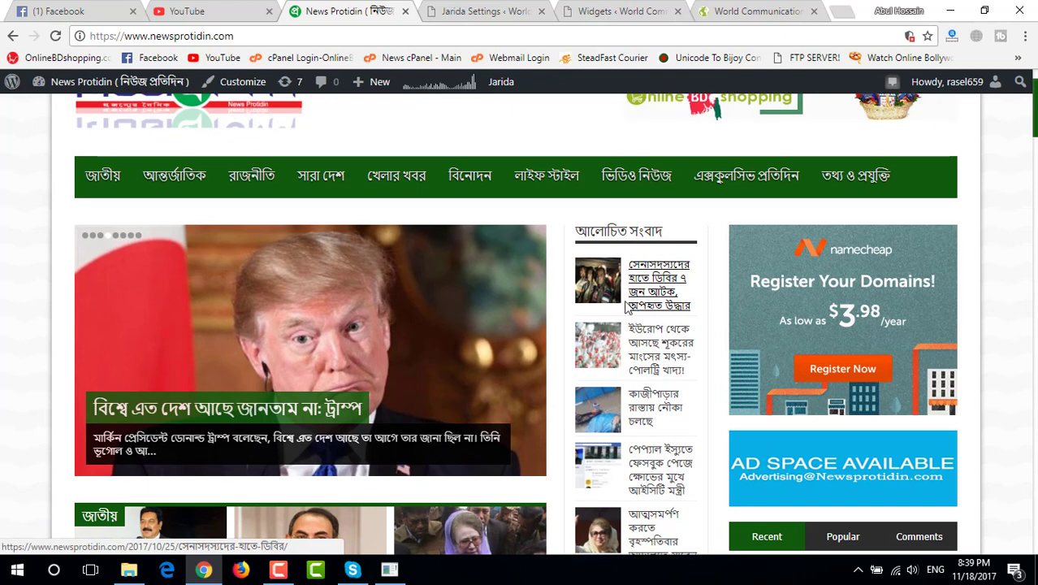
Step: Review World Communication's widget areas and compare them with the narrow sidebar's category lists further down the News Protidin homepage
left_click(568, 11)
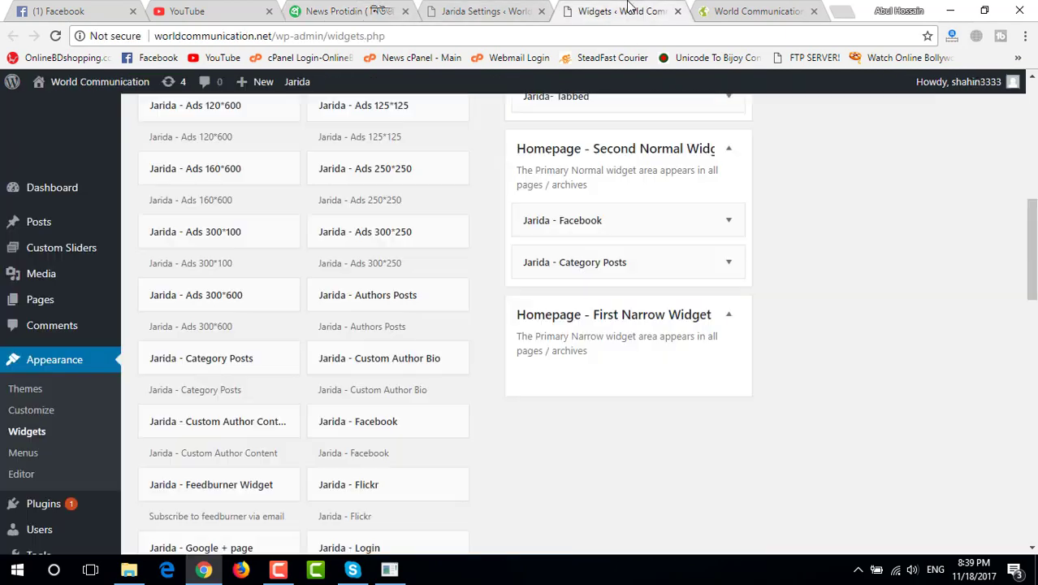
scroll(621, 328, "up", 7)
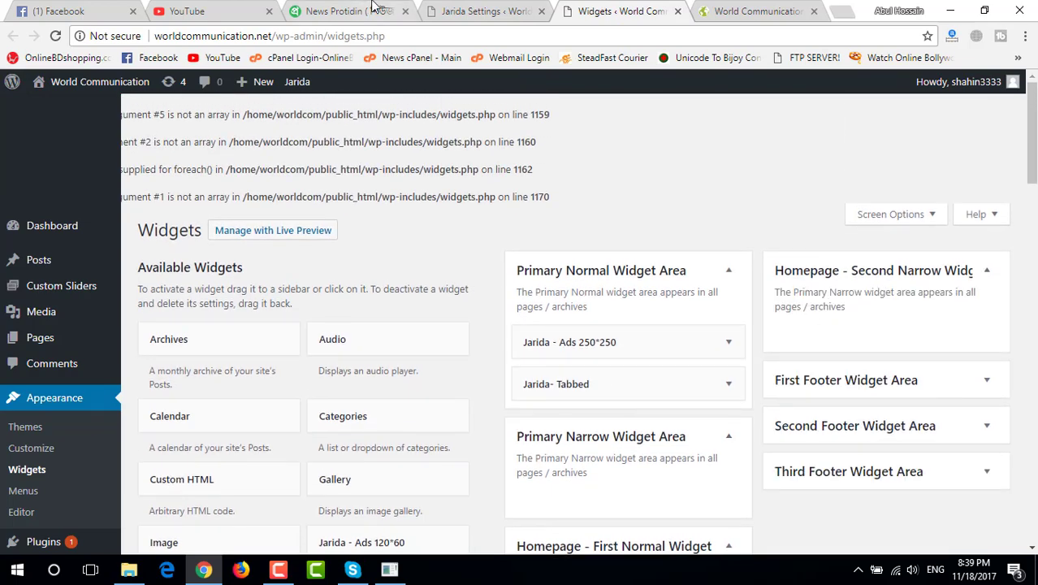
left_click(362, 10)
scroll(422, 243, "down", 5)
scroll(601, 221, "down", 7)
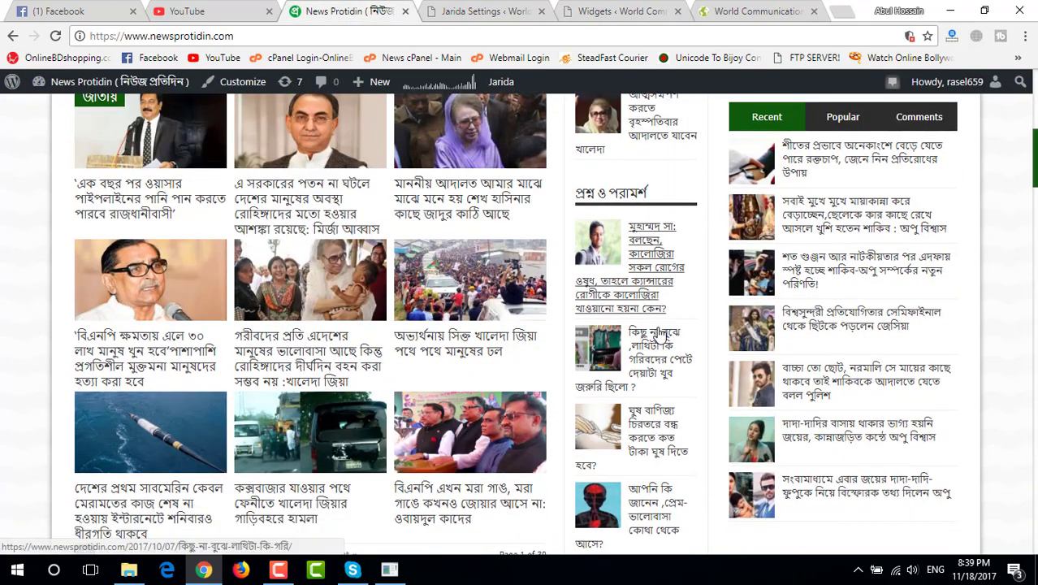
scroll(601, 221, "down", 5)
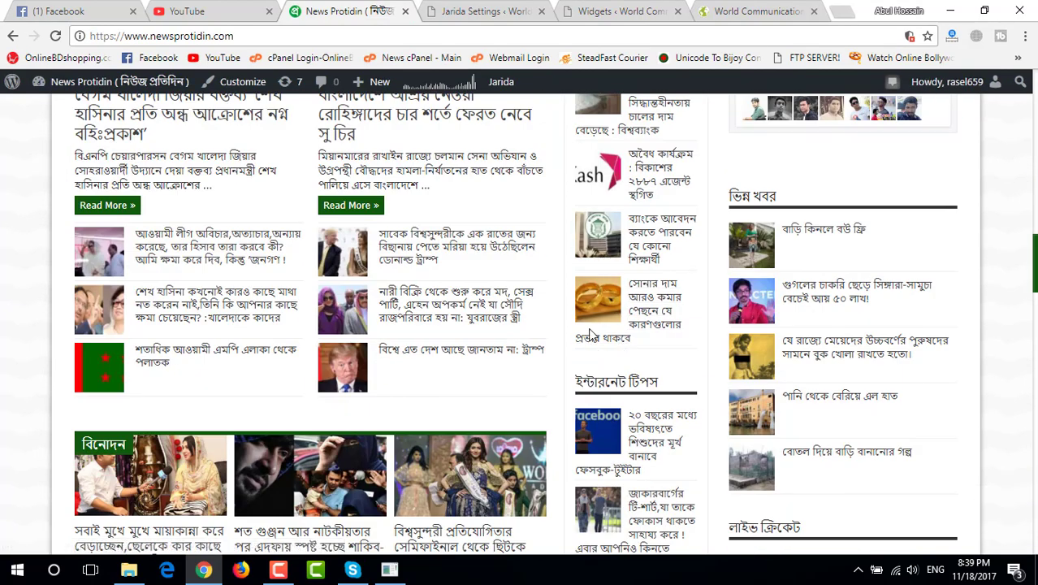
Step: Check the Homepage - Second Narrow and footer widget areas against the lower sidebars and footer columns of the News Protidin homepage
left_click(618, 11)
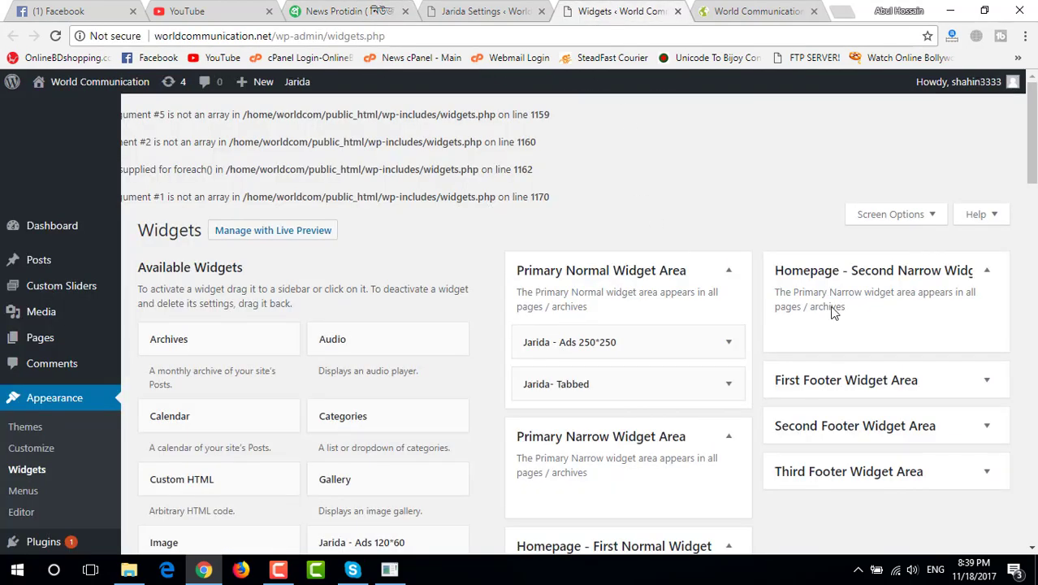
scroll(831, 313, "down", 2)
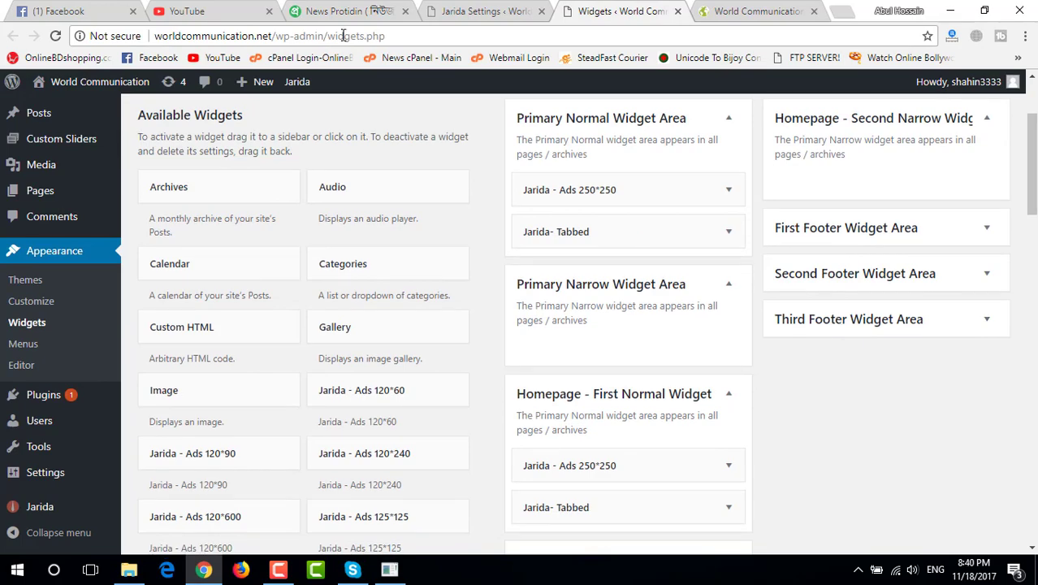
left_click(335, 9)
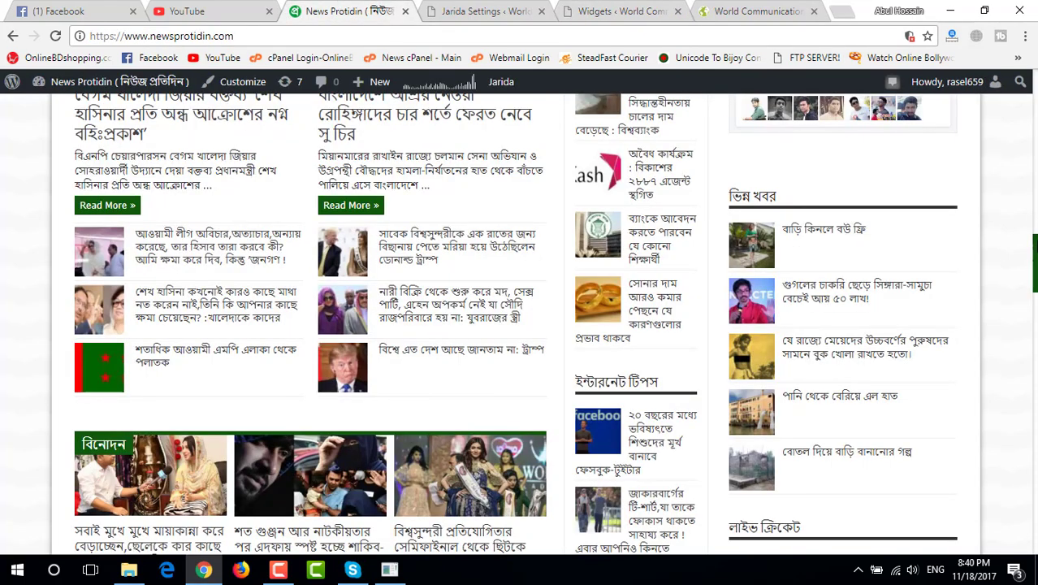
scroll(862, 244, "up", 5)
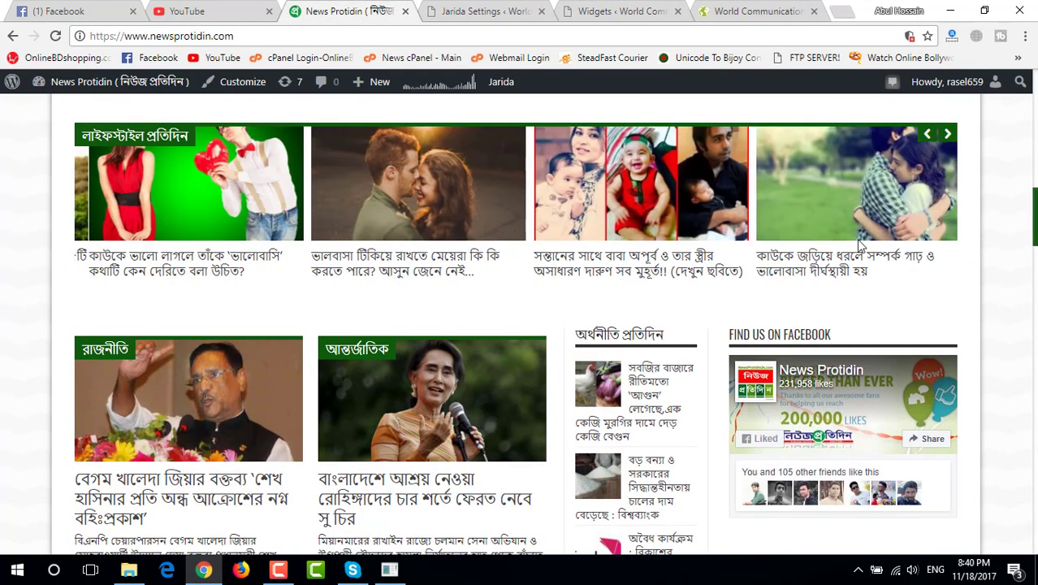
scroll(902, 355, "down", 2)
scroll(1026, 270, "down", 6)
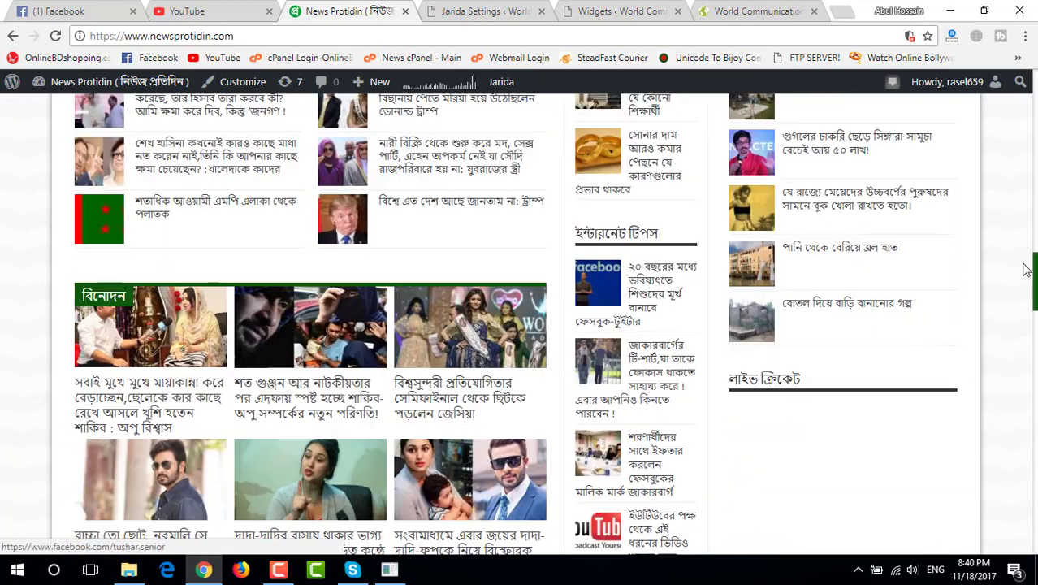
left_click_drag(1031, 273, 1010, 505)
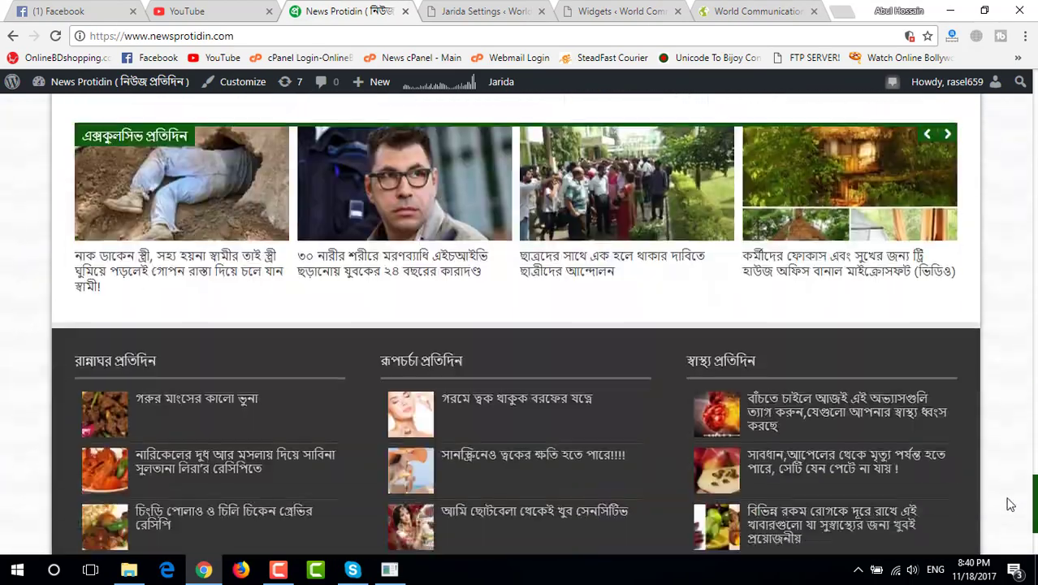
scroll(1010, 504, "down", 2)
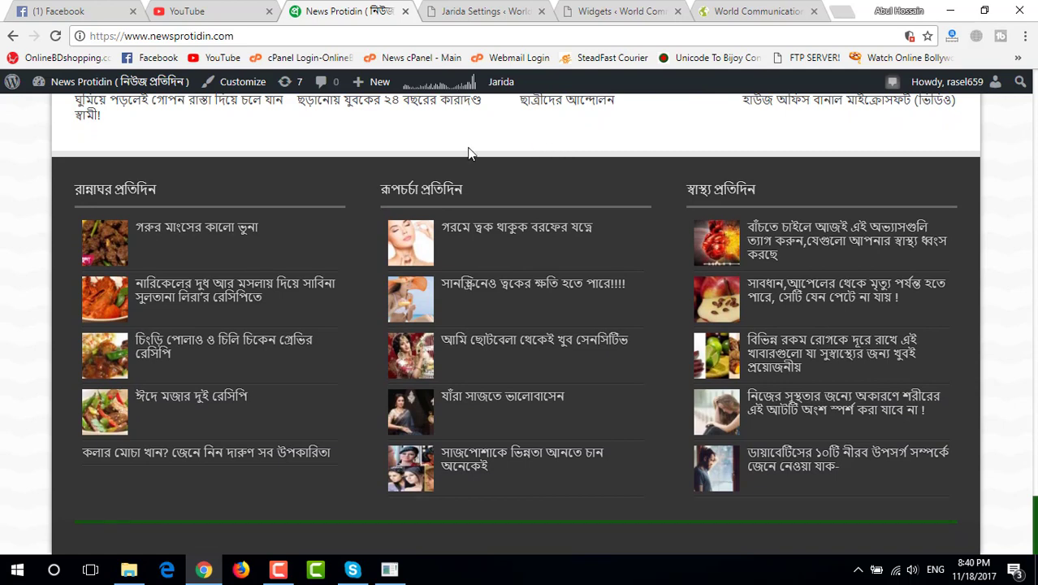
Step: Highlight the three footer columns on the News Protidin homepage and expand World Communication's First Footer Widget Area to compare with them
mouse_move(73, 187)
left_mouse_down()
mouse_move(190, 189)
mouse_move(605, 377)
mouse_move(890, 439)
mouse_move(902, 463)
left_mouse_up()
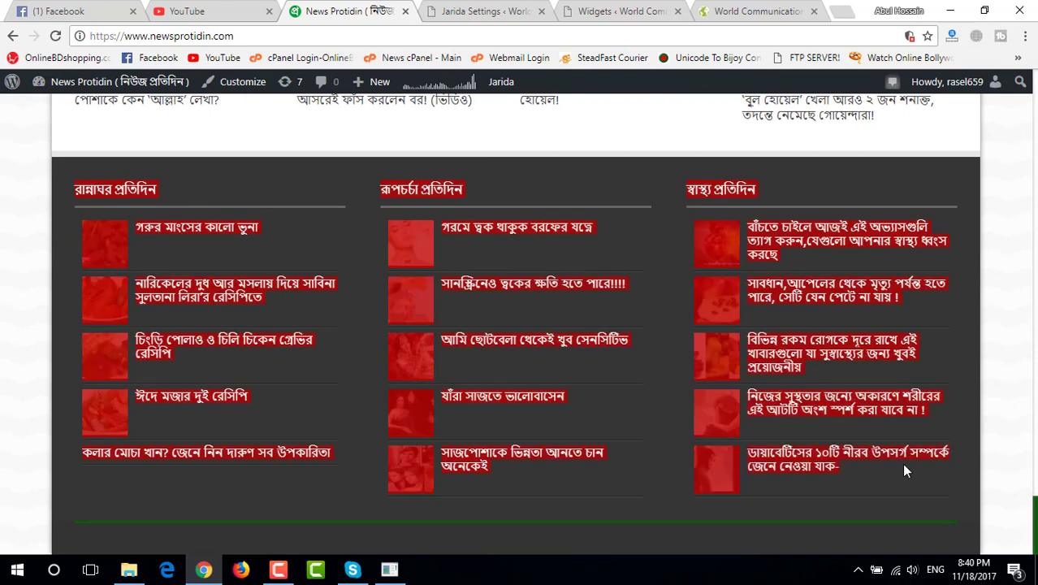
left_click(622, 11)
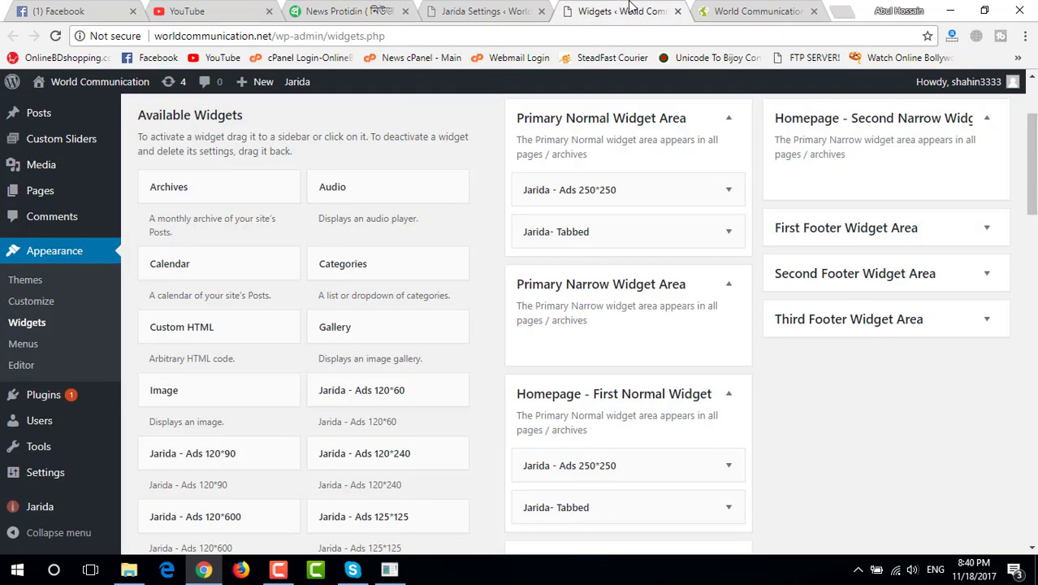
left_click(815, 242)
left_click(362, 11)
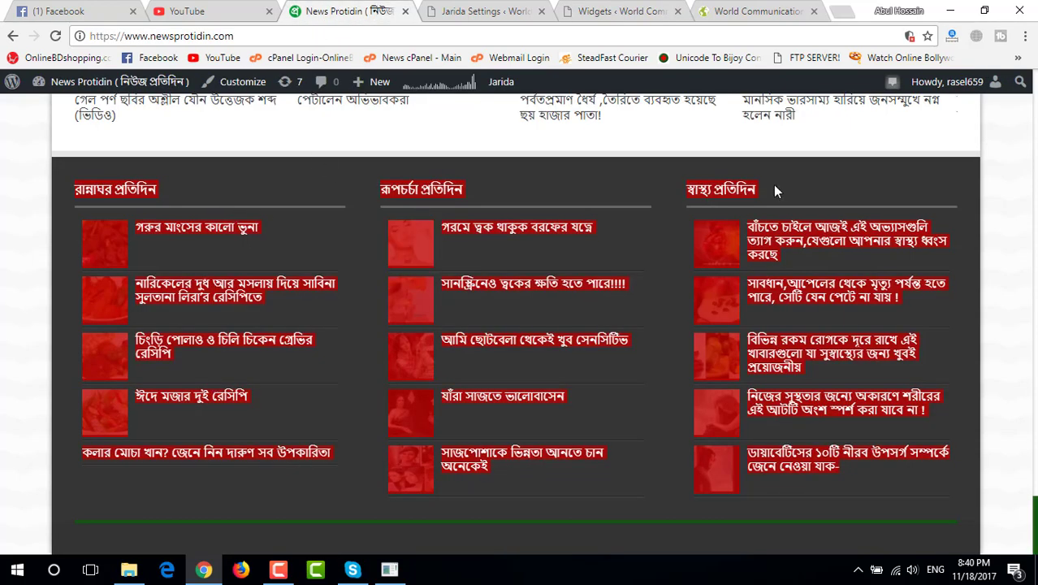
left_click(629, 165)
left_click(622, 10)
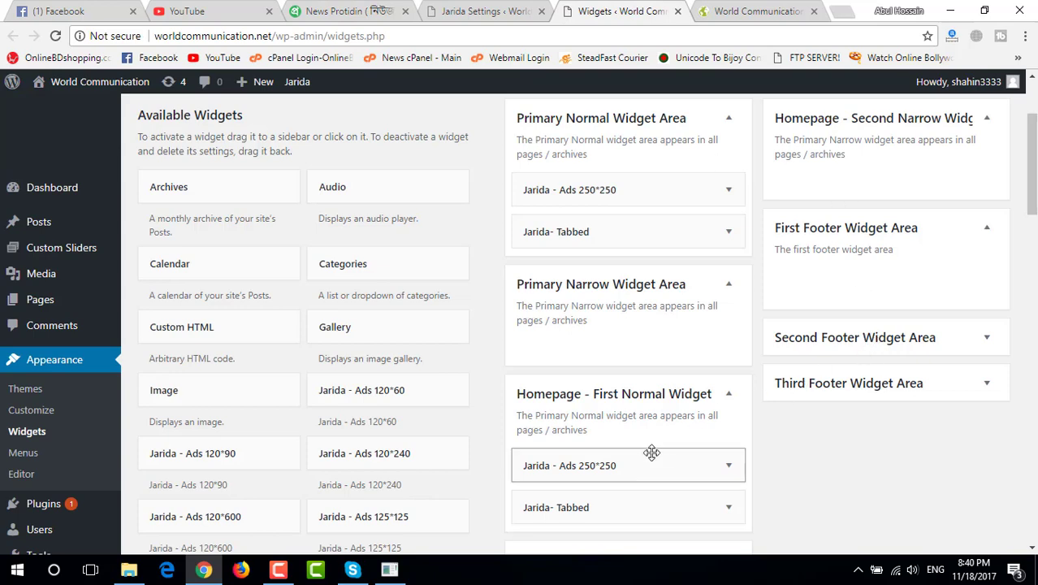
Step: Check the News Protidin footer columns again and expand World Communication's Second and Third Footer Widget Areas
left_click(329, 12)
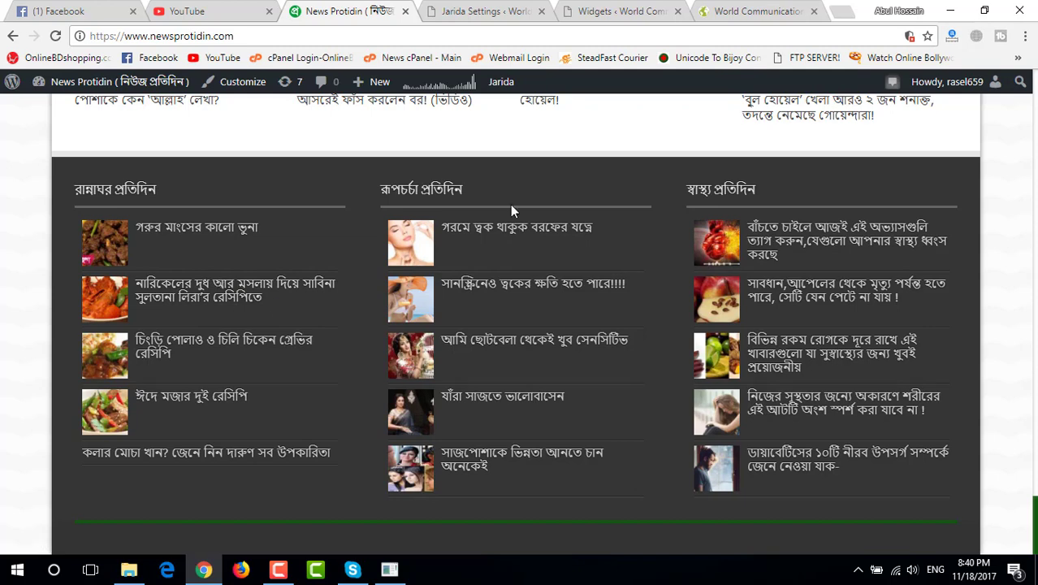
left_click(621, 11)
left_click(841, 339)
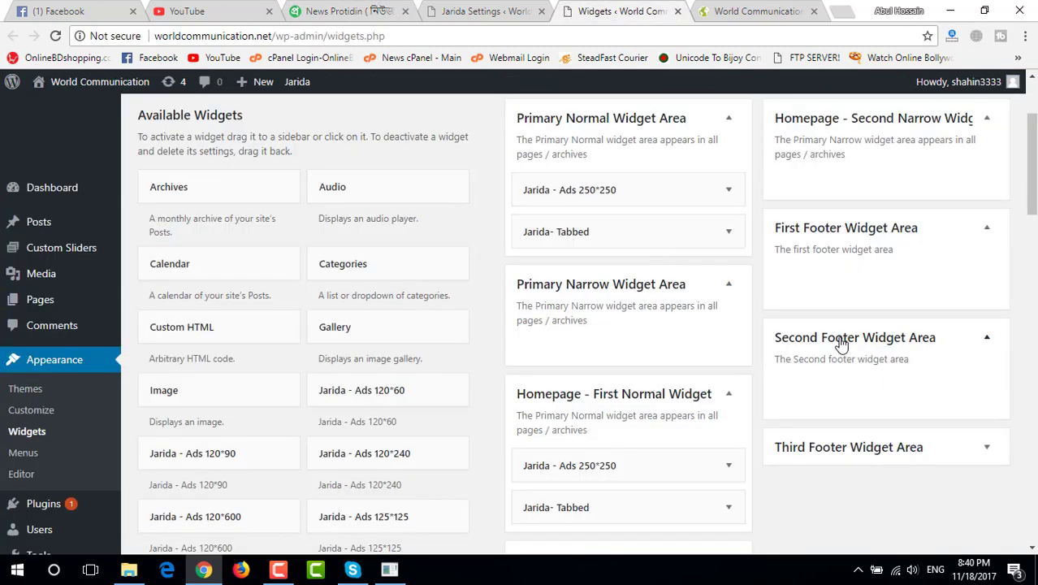
left_click(845, 449)
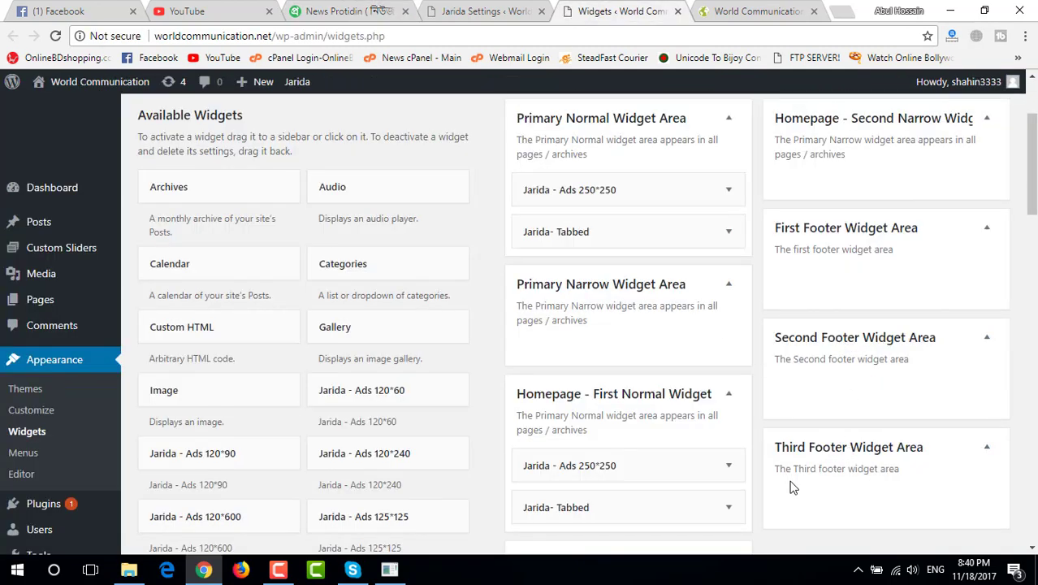
scroll(921, 308, "up", 2)
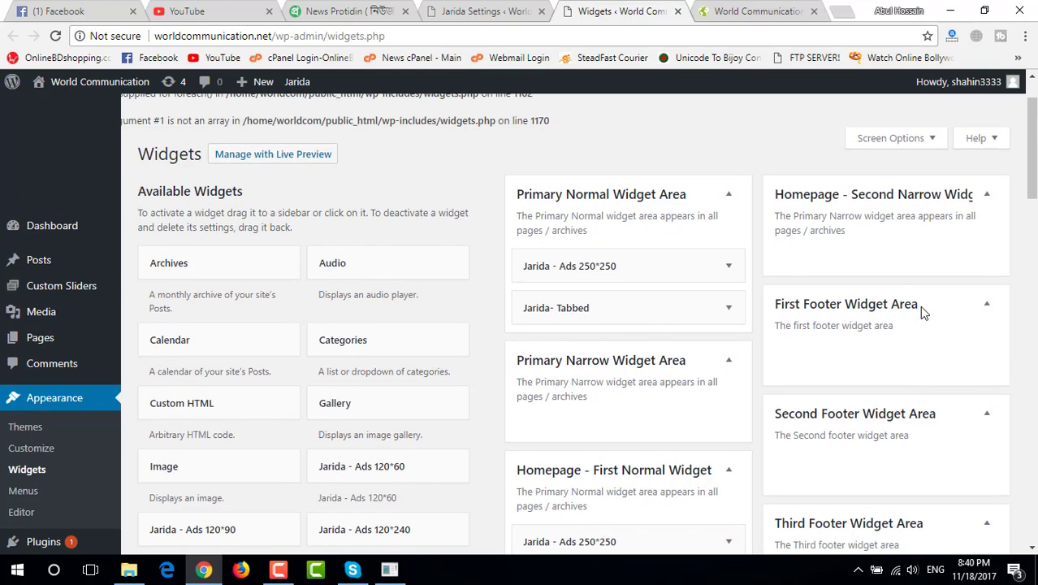
Step: Review the World Communication homepage down to its footer, and check the Jarida Footer Settings and the site's widget areas
left_click(760, 11)
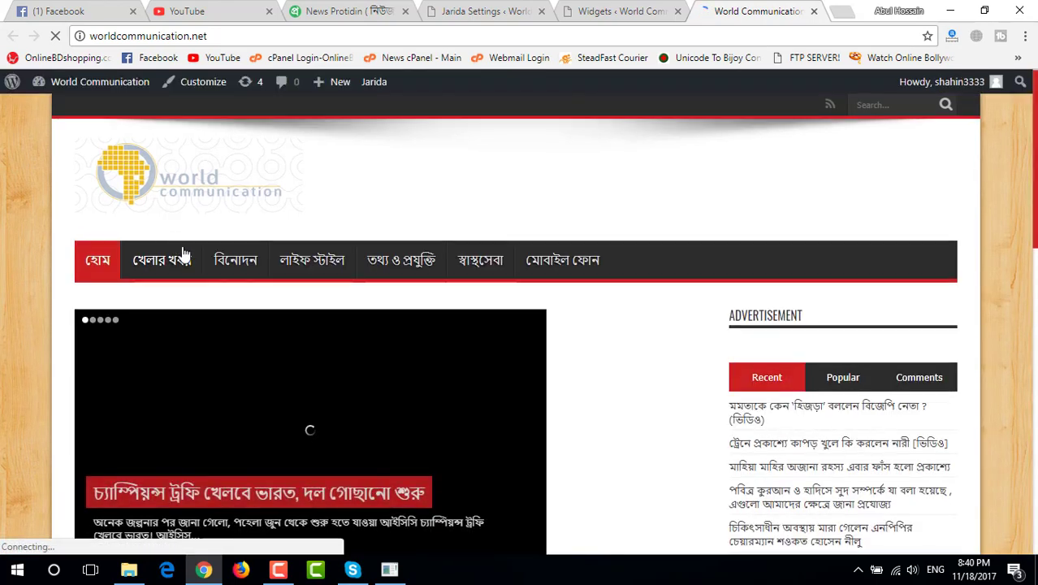
scroll(174, 260, "down", 2)
scroll(70, 323, "down", 9)
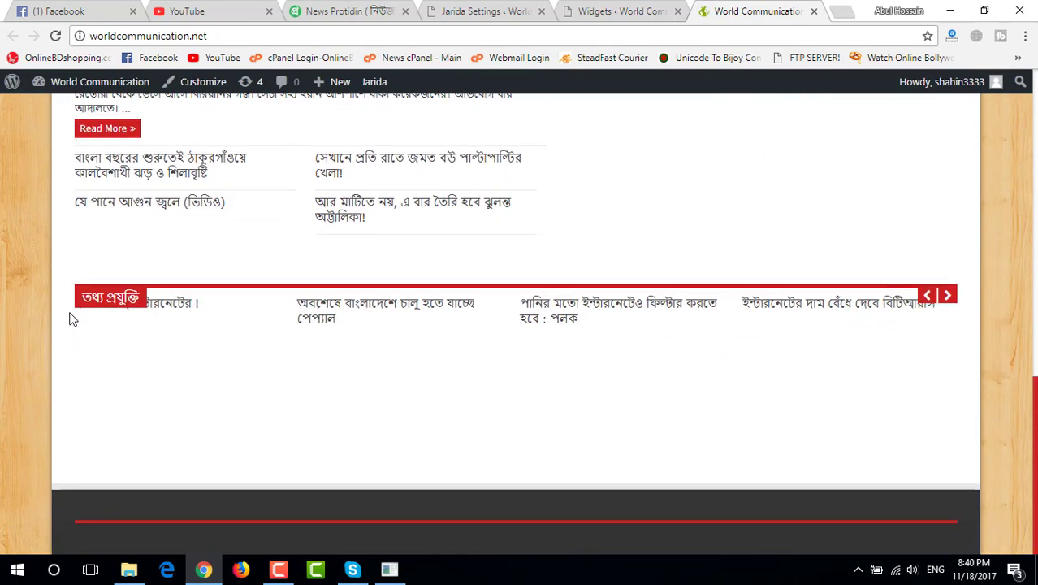
scroll(70, 319, "up", 8)
left_click(481, 10)
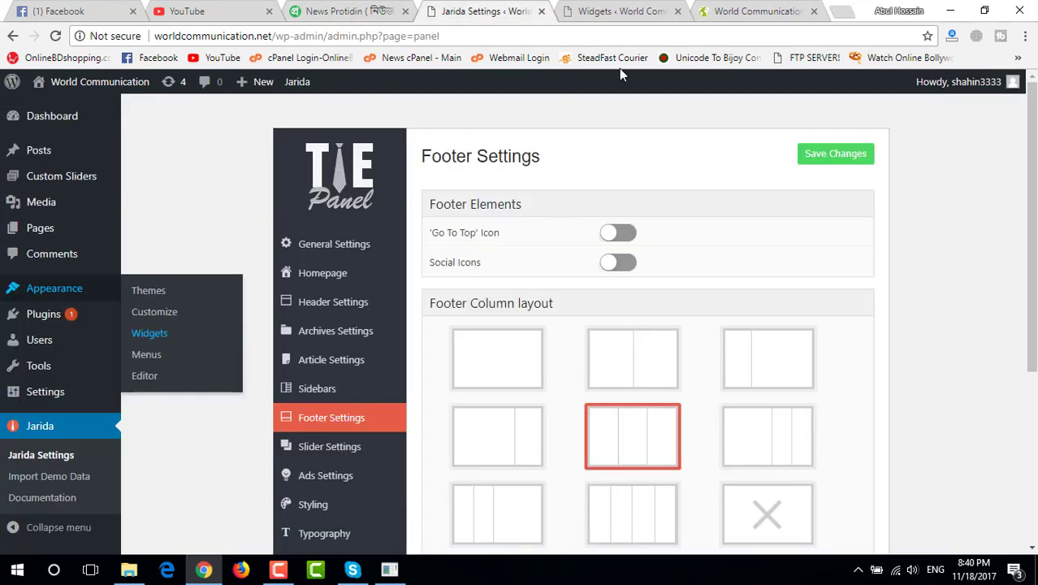
left_click(622, 11)
scroll(533, 345, "down", 2)
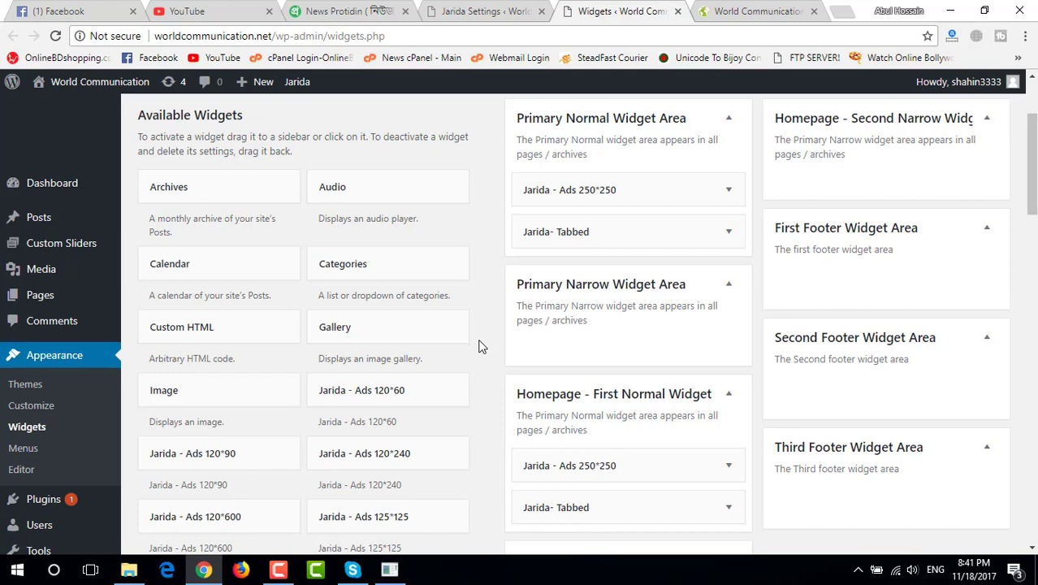
left_click(489, 8)
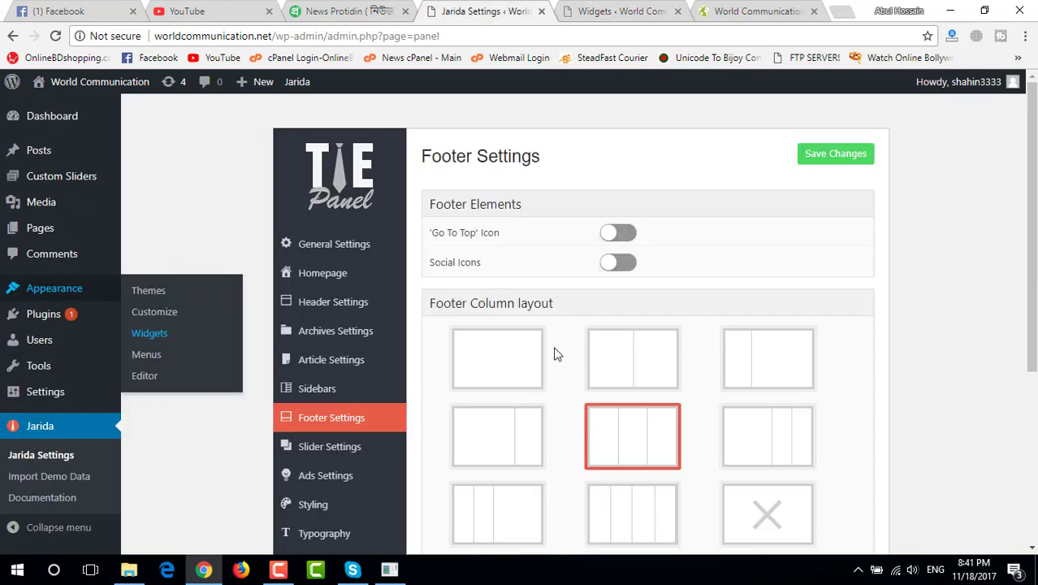
Step: Look over the World Communication homepage from the slider and sidebar down to the তথ্য প্রযুক্তি news section
left_click(739, 10)
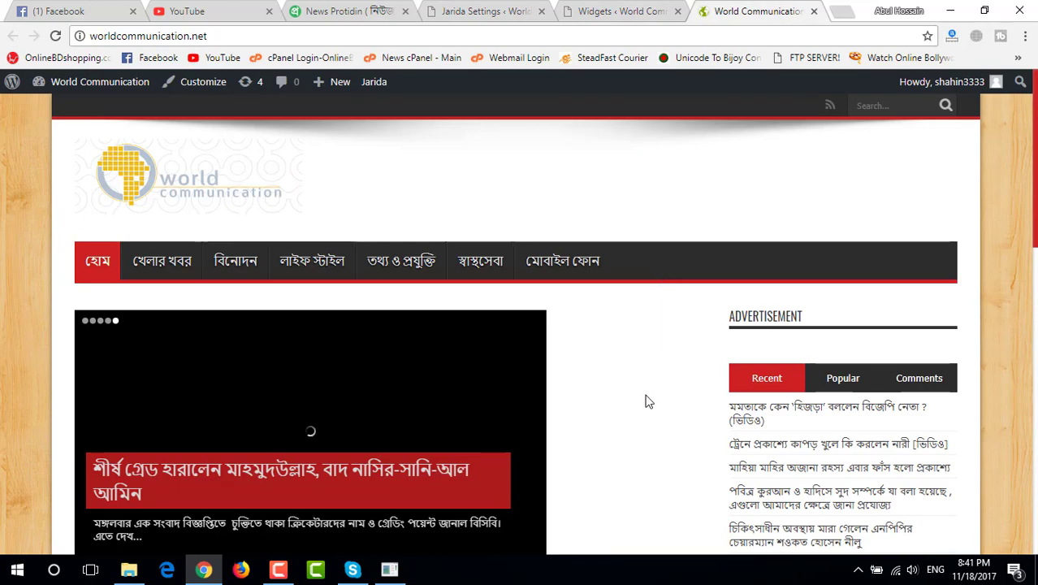
scroll(647, 400, "down", 4)
scroll(653, 394, "up", 3)
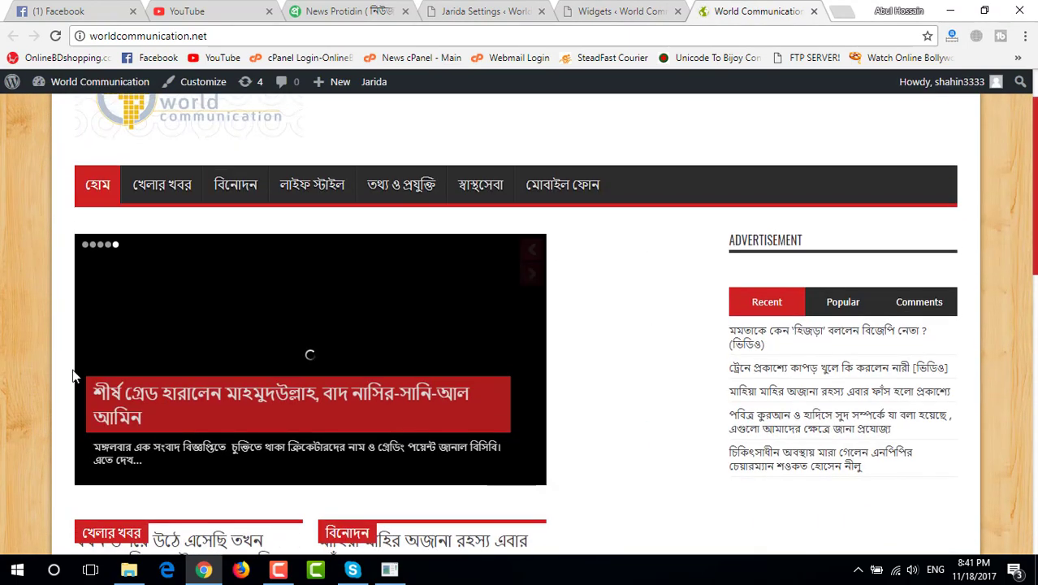
scroll(817, 385, "down", 3)
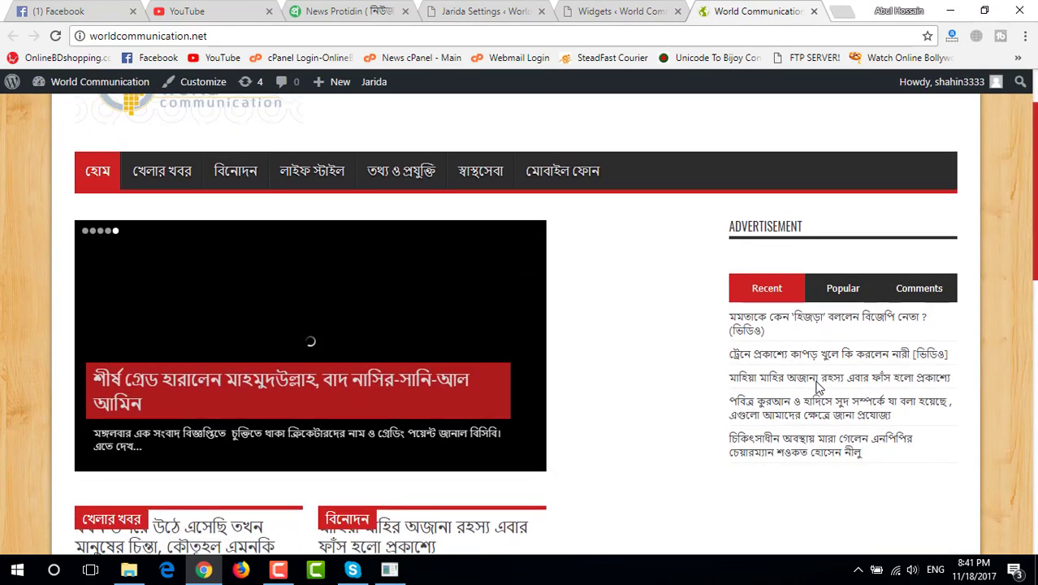
scroll(819, 389, "down", 5)
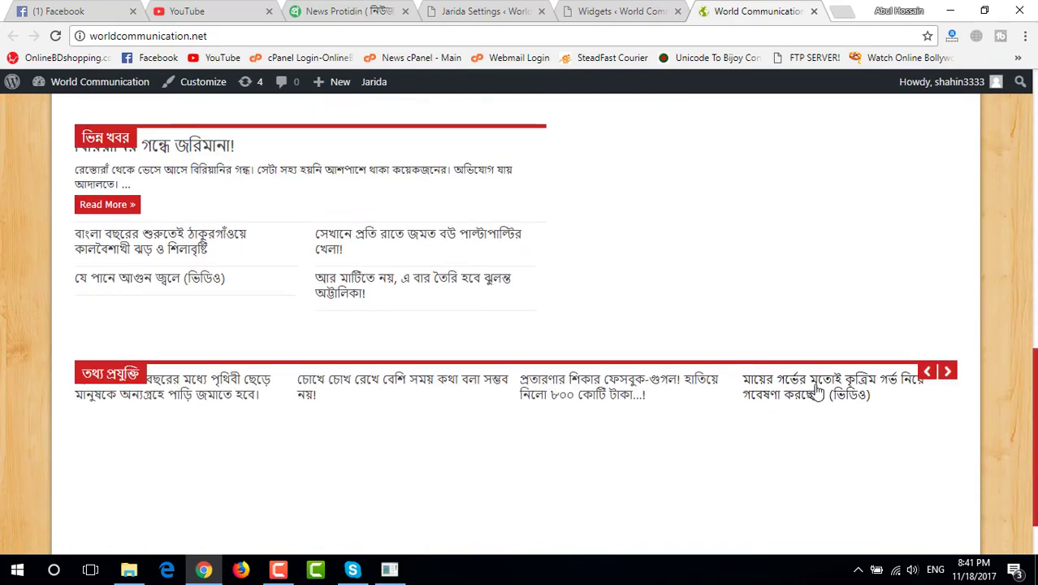
scroll(816, 389, "up", 8)
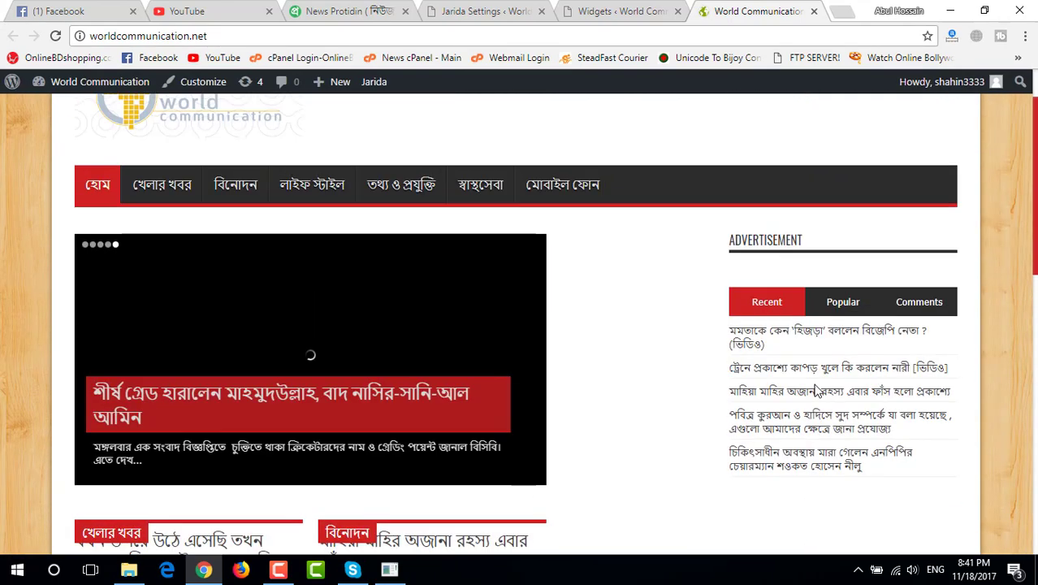